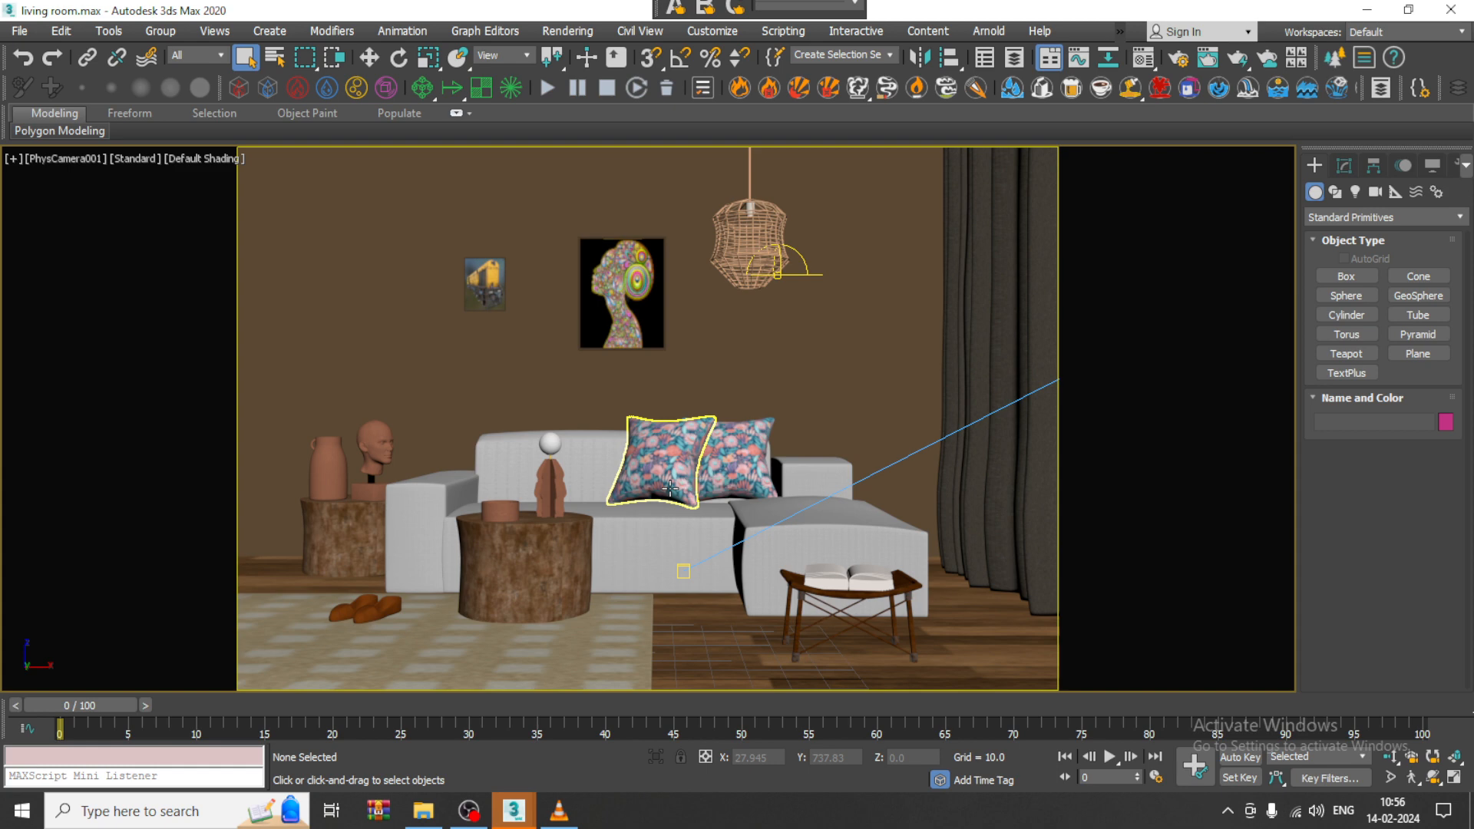
Examine the room's walls, furniture and curtain from outside in the perspective view
{"action": "left_click", "coordinate": [736, 367]}
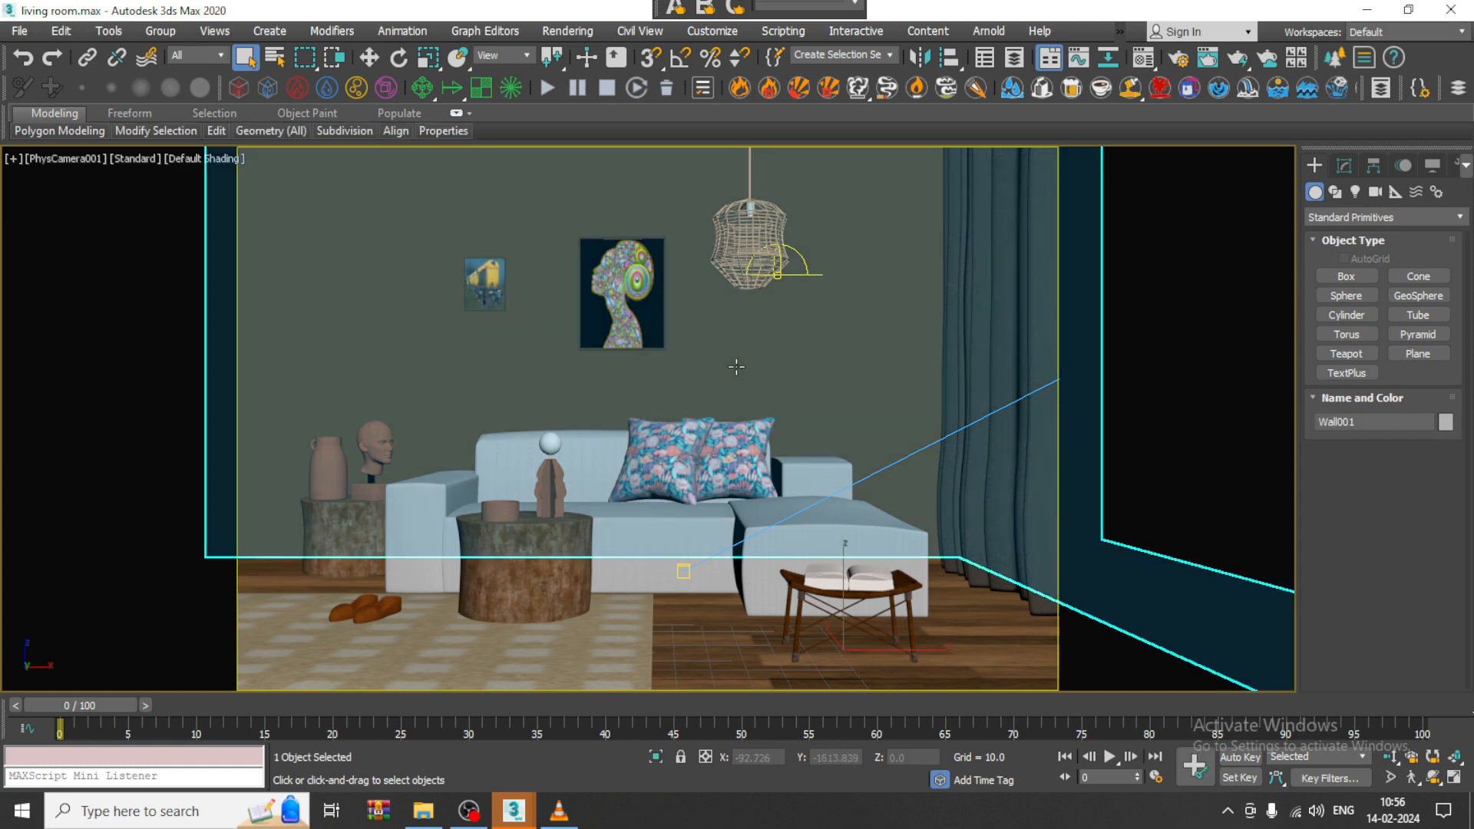
{"action": "key", "text": "alt+w"}
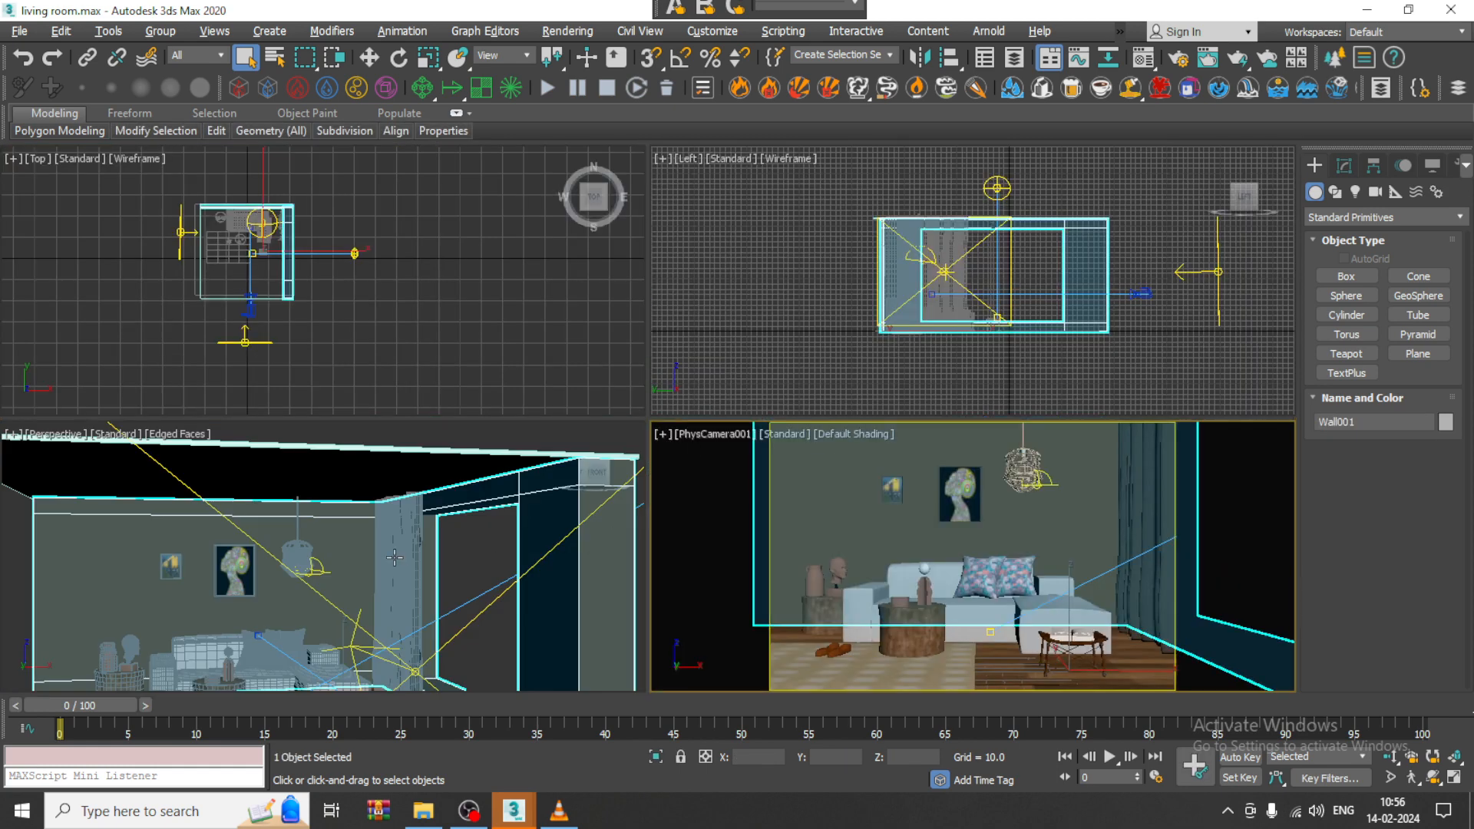
{"action": "left_click", "coordinate": [396, 562]}
{"action": "scroll", "coordinate": [488, 562], "scroll_direction": "down", "scroll_amount": 5}
{"action": "middle_click_drag", "start_coordinate": [591, 549], "coordinate": [466, 582], "text": "alt"}
{"action": "middle_click_drag", "start_coordinate": [465, 582], "coordinate": [339, 510], "text": "alt"}
{"action": "scroll", "coordinate": [423, 532], "scroll_direction": "up", "scroll_amount": 4}
{"action": "middle_click_drag", "start_coordinate": [423, 533], "coordinate": [430, 570], "text": "alt"}
{"action": "scroll", "coordinate": [497, 552], "scroll_direction": "up", "scroll_amount": 4}
{"action": "middle_click_drag", "start_coordinate": [430, 569], "coordinate": [384, 514]}
View the reference photo Untitled.png from the folder above PBr tex, examine the living room in it and minimise its window
{"action": "left_click", "coordinate": [19, 30]}
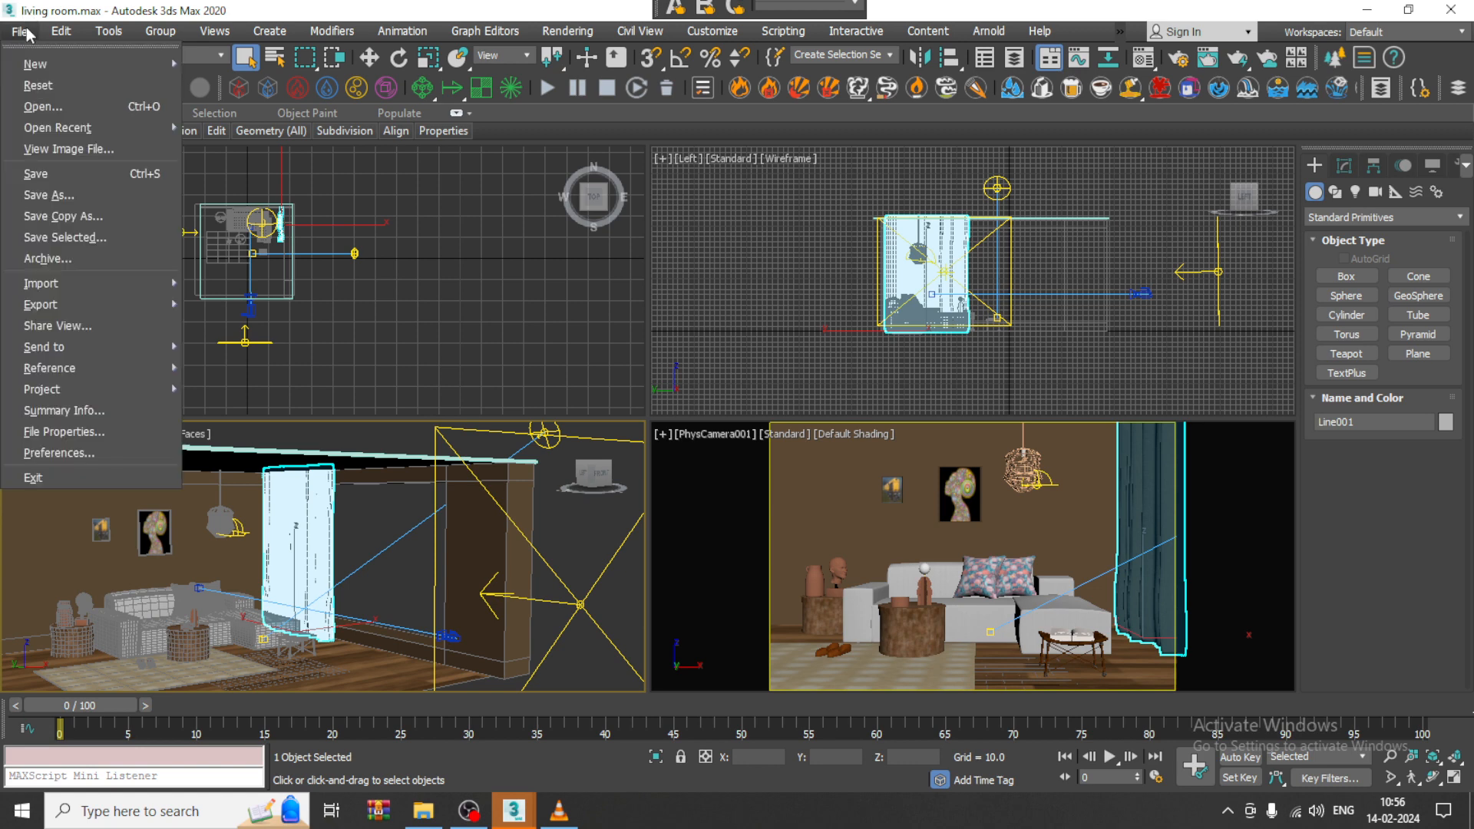
{"action": "left_click", "coordinate": [97, 149]}
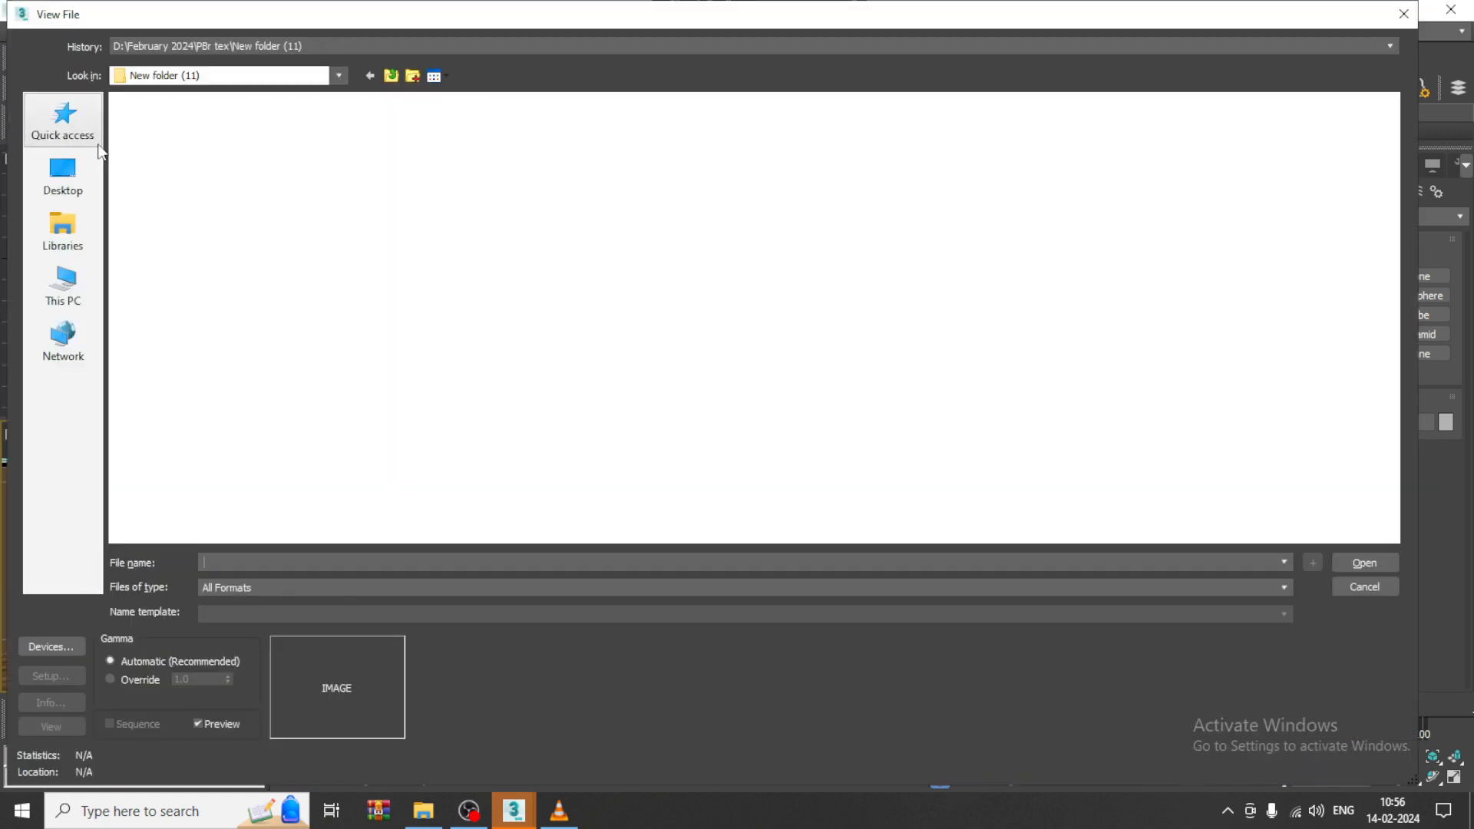
{"action": "left_click", "coordinate": [392, 76]}
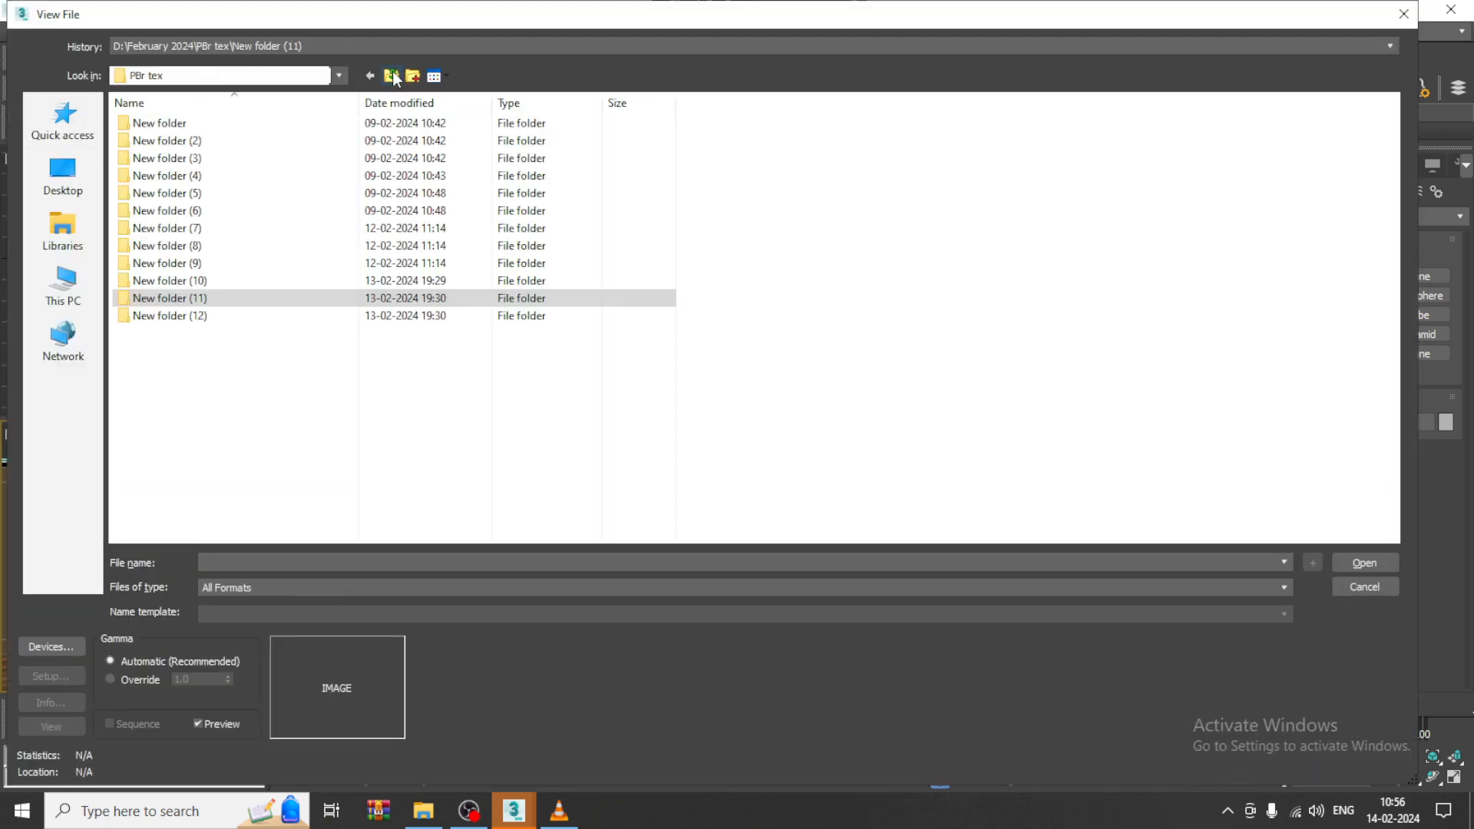
{"action": "left_click", "coordinate": [393, 76]}
{"action": "double_click", "coordinate": [546, 146]}
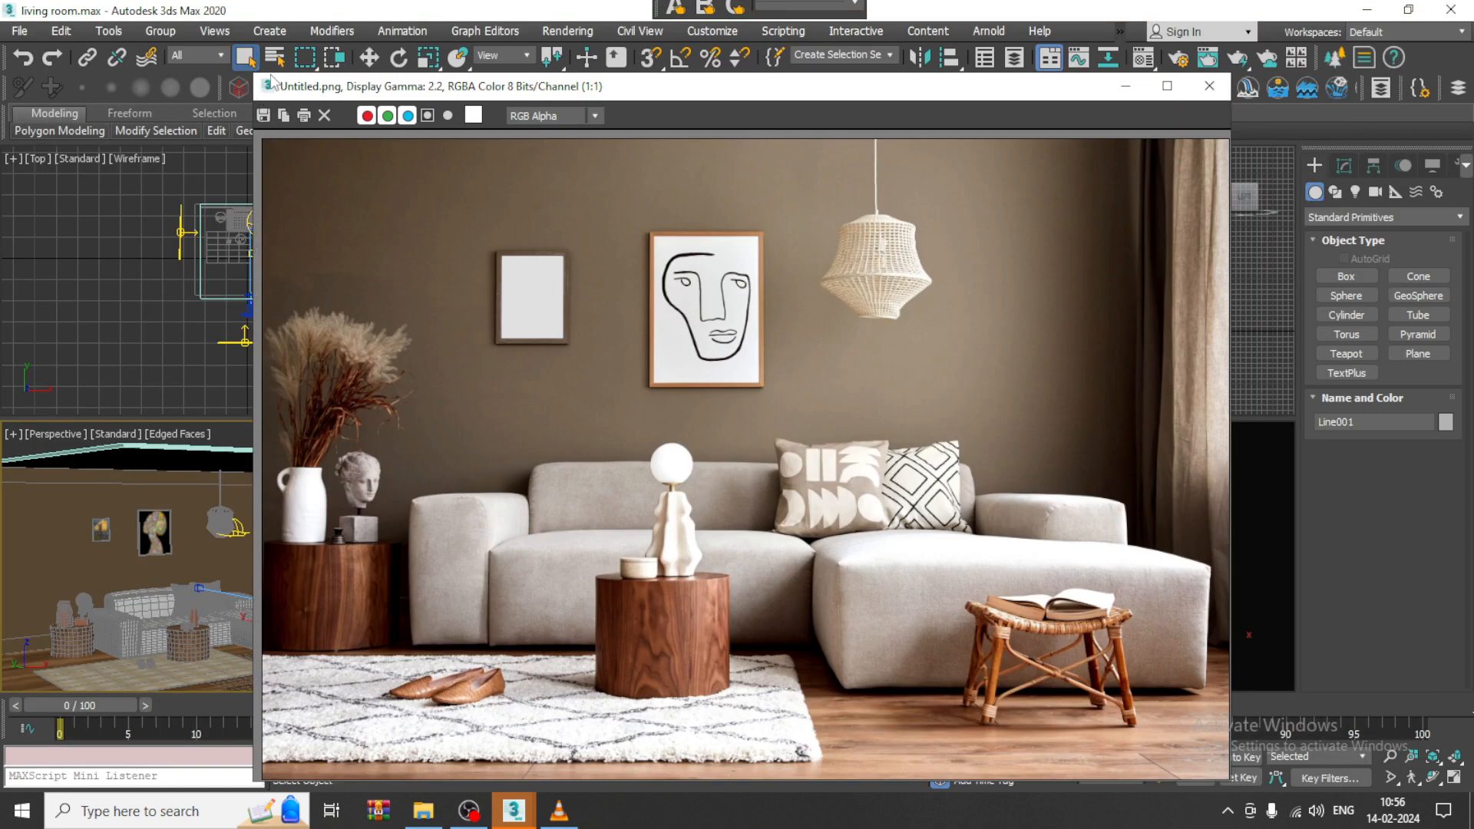
{"action": "left_click_drag", "start_coordinate": [488, 93], "coordinate": [231, 184]}
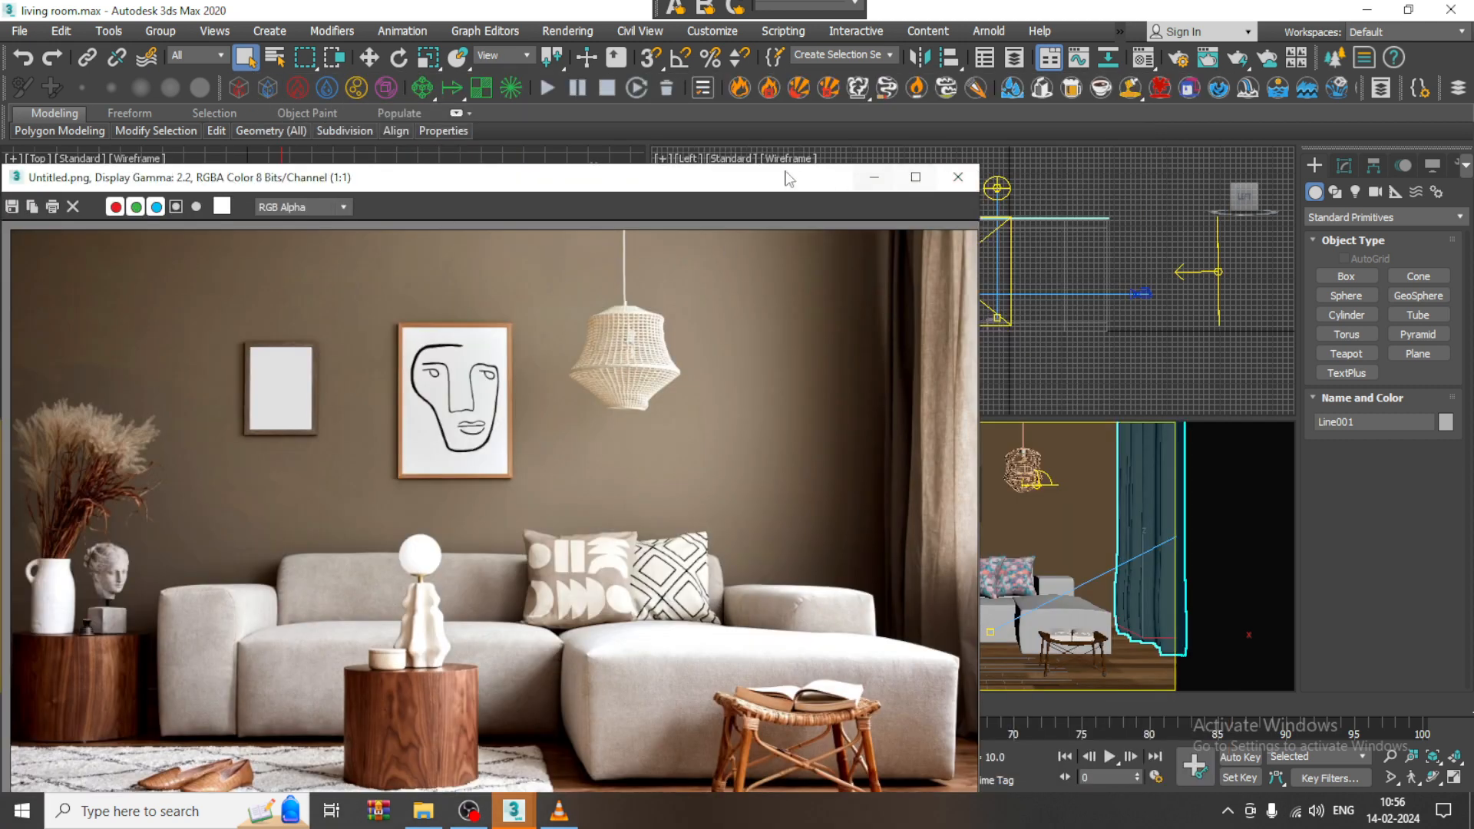
{"action": "left_click_drag", "start_coordinate": [85, 178], "coordinate": [216, 290]}
{"action": "left_click", "coordinate": [274, 289]}
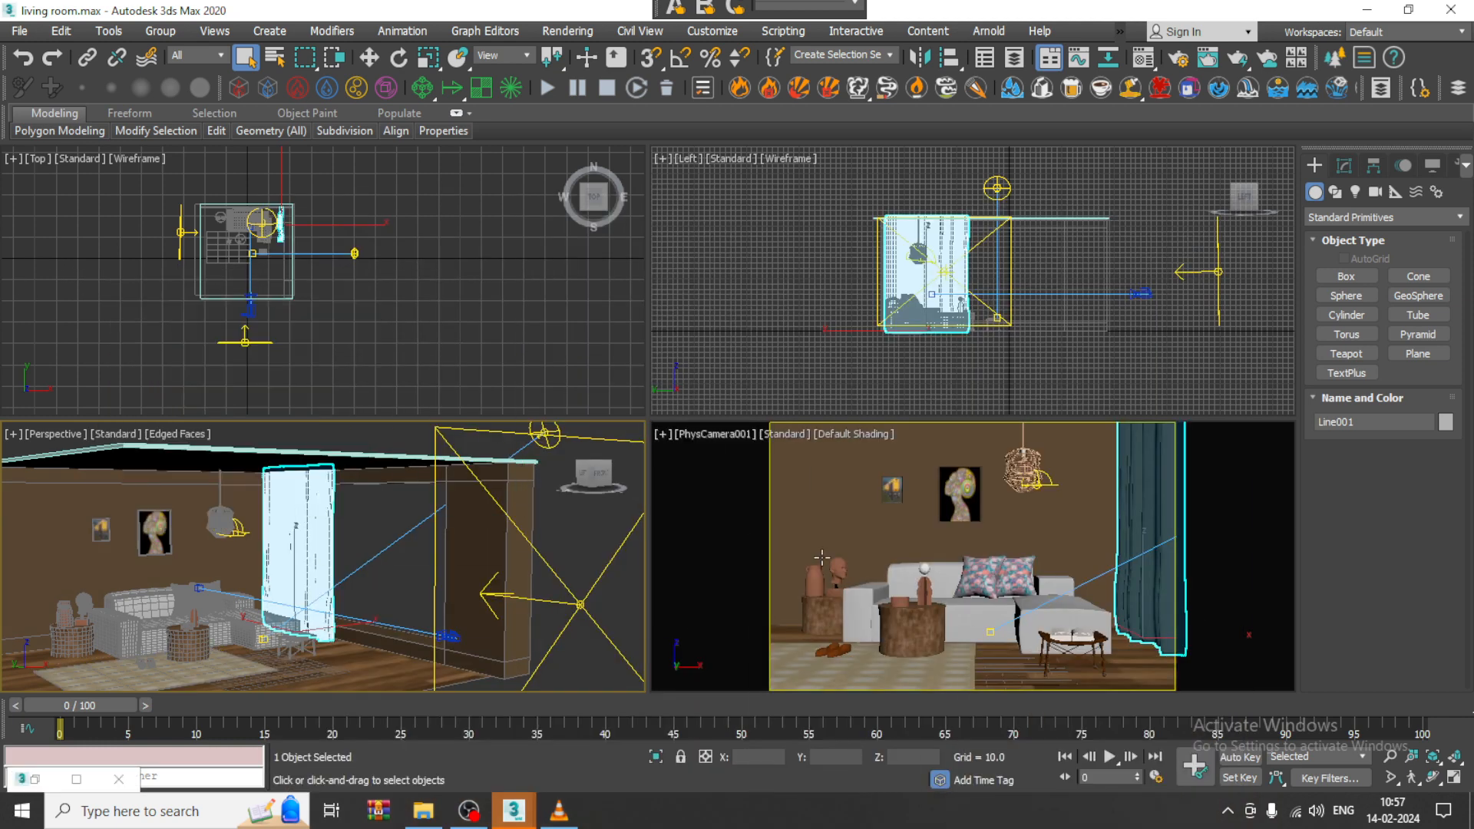
Render a test image of the PhysCamera001 view and close the frame buffer after checking it
{"action": "left_click", "coordinate": [65, 614]}
{"action": "left_click", "coordinate": [567, 30]}
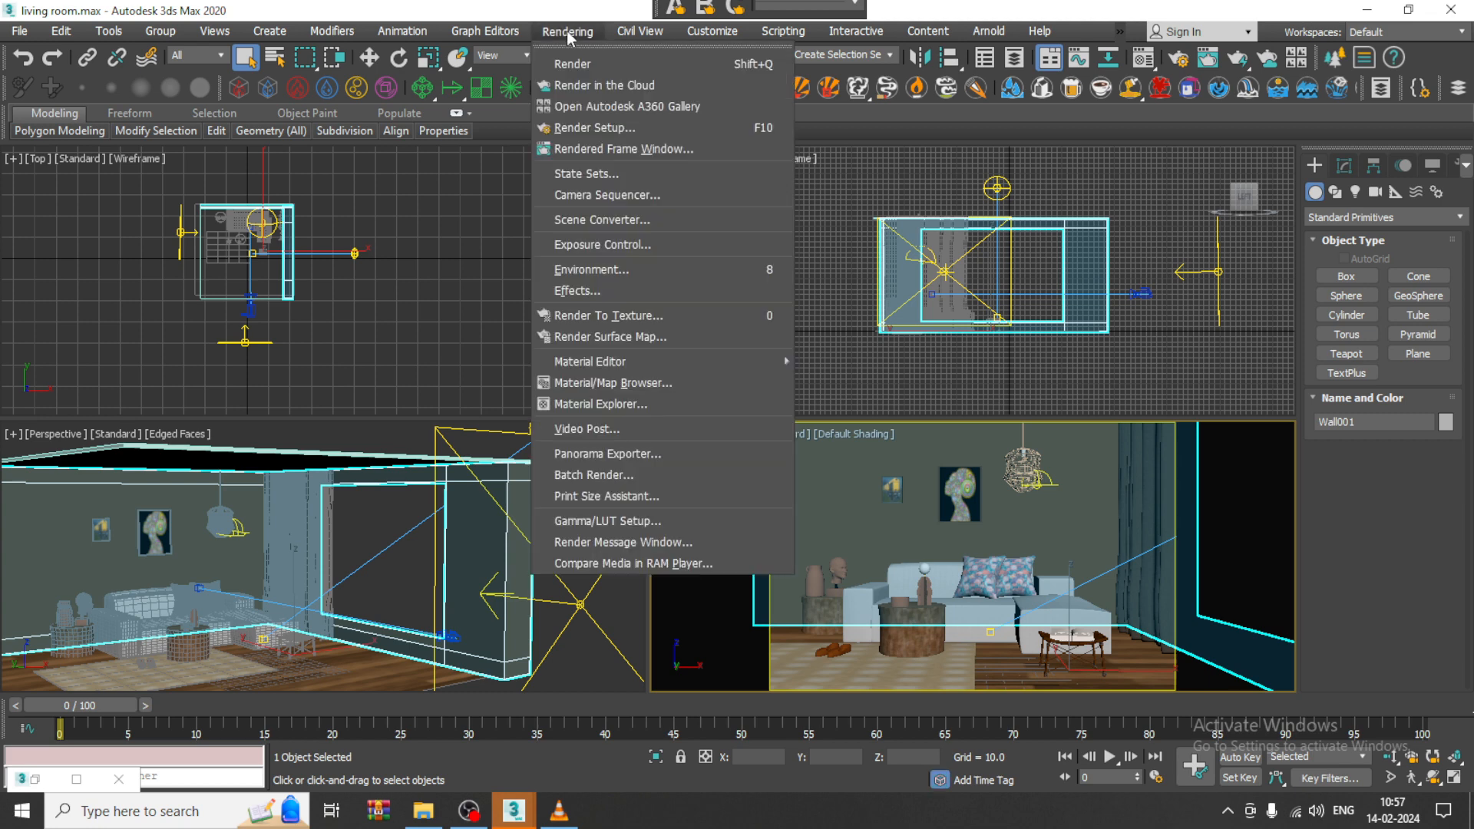
{"action": "left_click", "coordinate": [598, 65]}
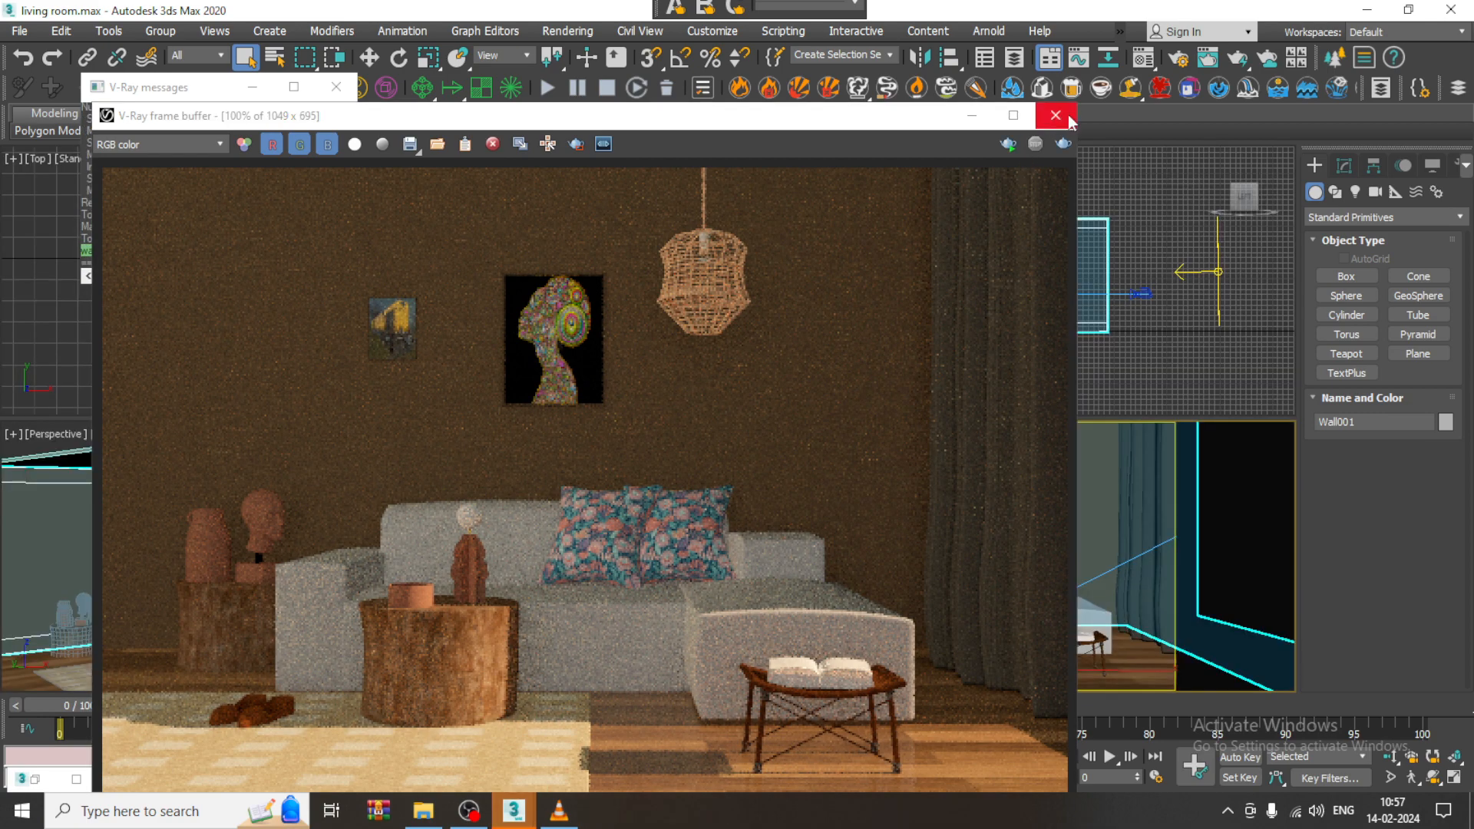
{"action": "left_click", "coordinate": [1056, 116]}
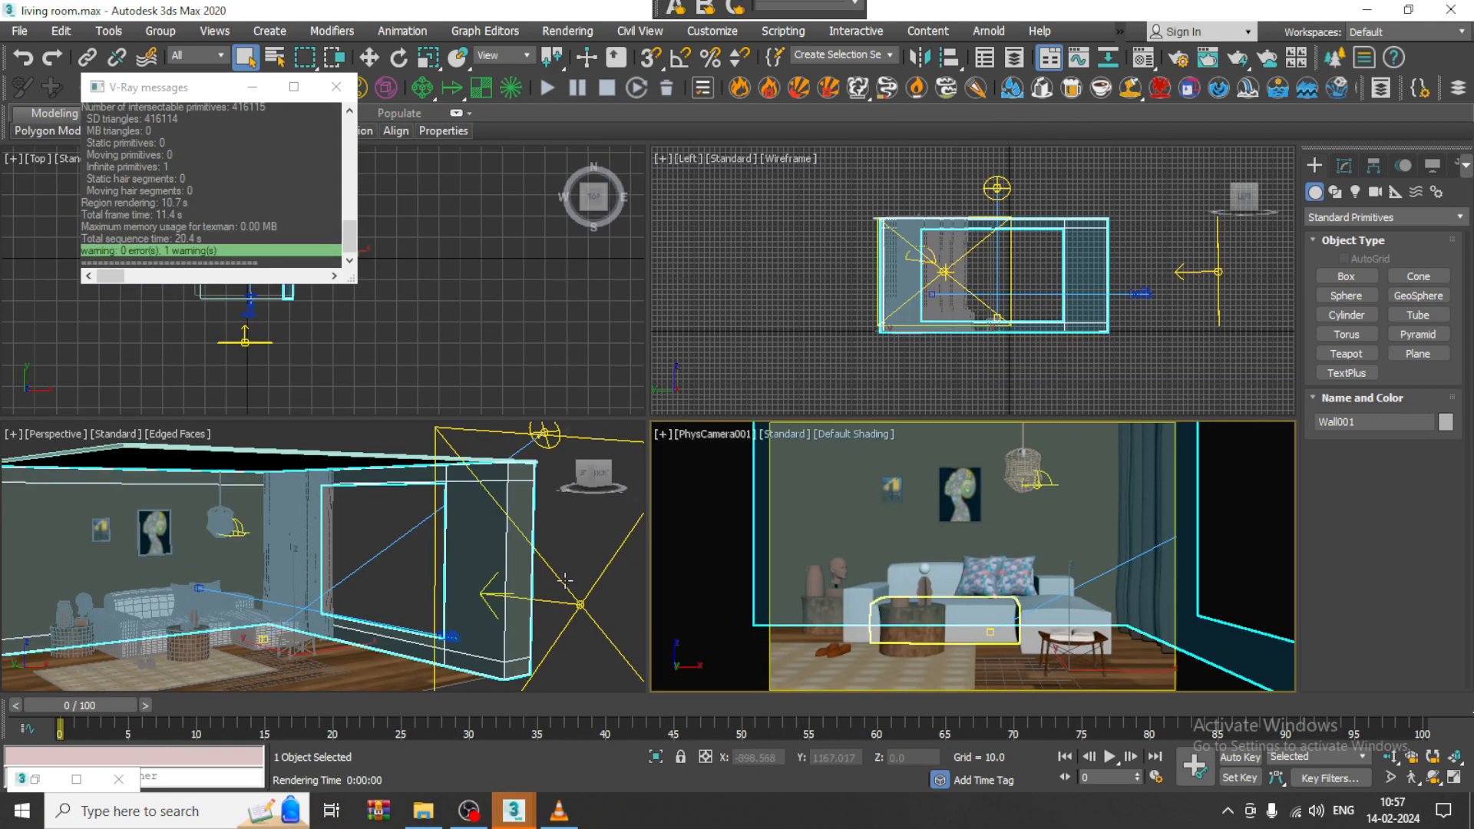
Select the dome light beside the hanging lamp and switch the perspective view to wireframe
{"action": "left_click", "coordinate": [1040, 480]}
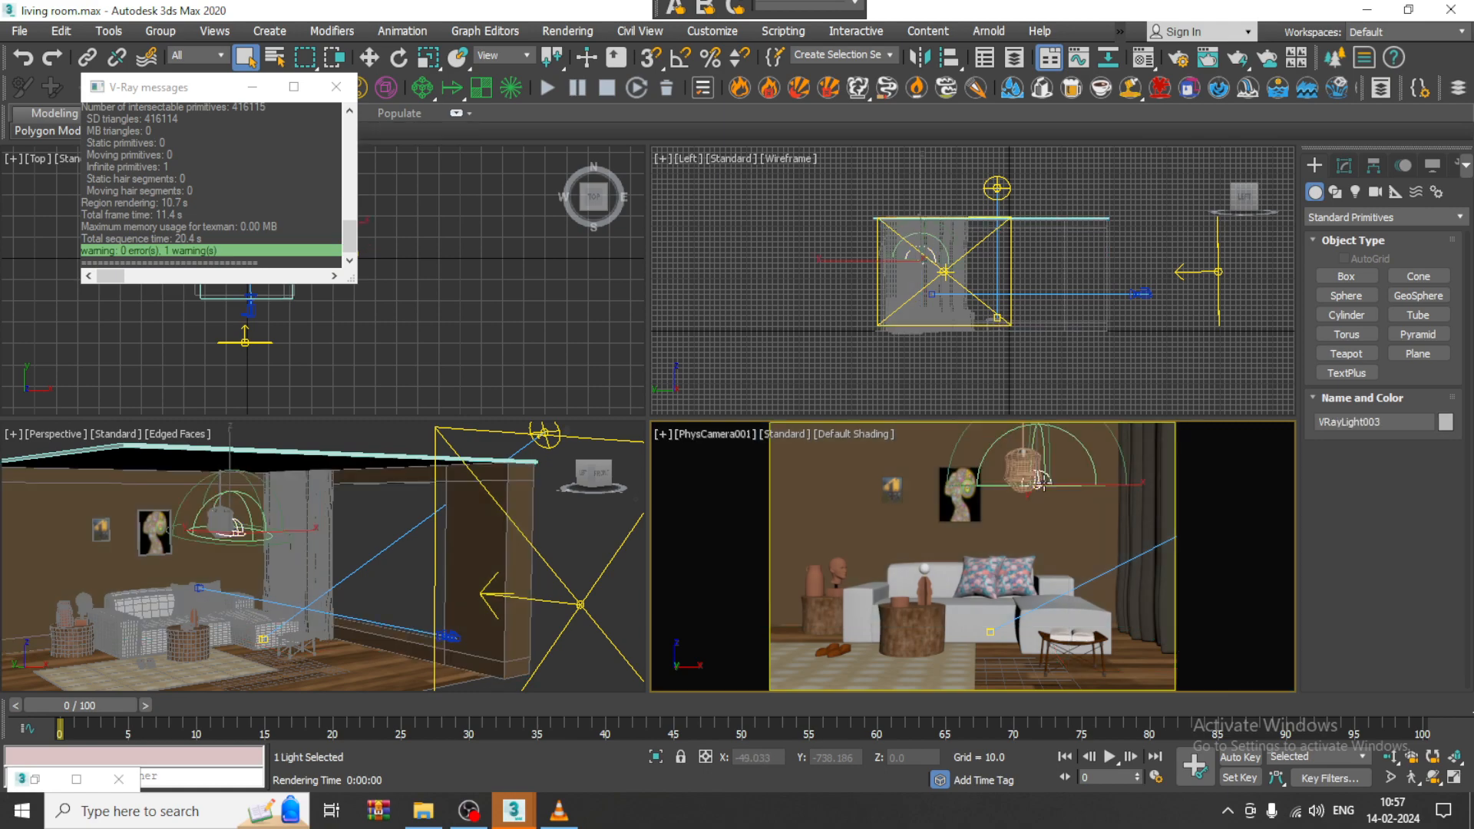
{"action": "right_click", "coordinate": [305, 576]}
{"action": "key", "text": "alt+w"}
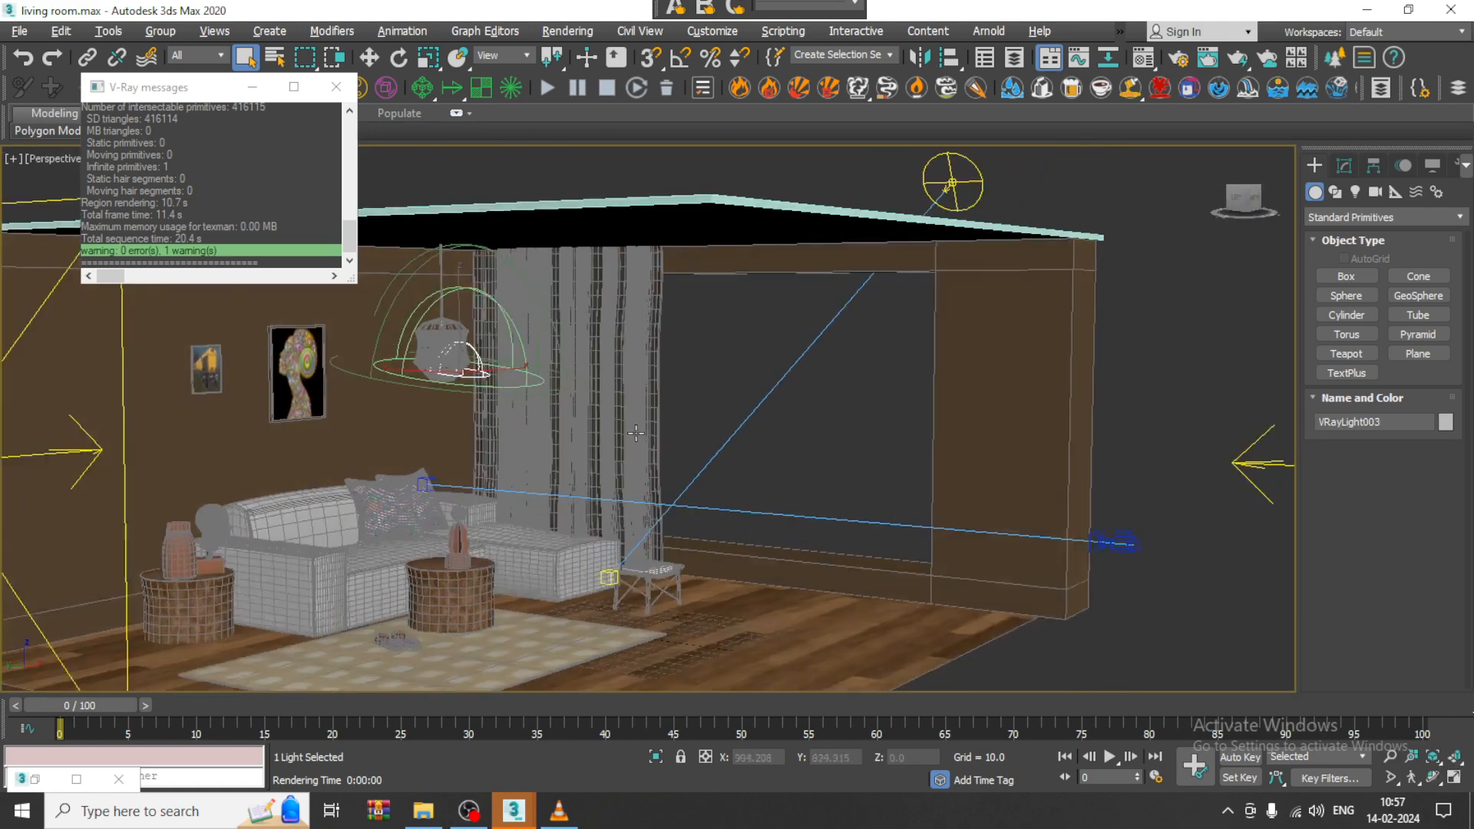
{"action": "middle_click_drag", "start_coordinate": [635, 433], "coordinate": [592, 464], "text": "alt"}
{"action": "key", "text": "F3"}
{"action": "key", "text": "alt+w"}
{"action": "scroll", "coordinate": [468, 313], "scroll_direction": "up", "scroll_amount": 2}
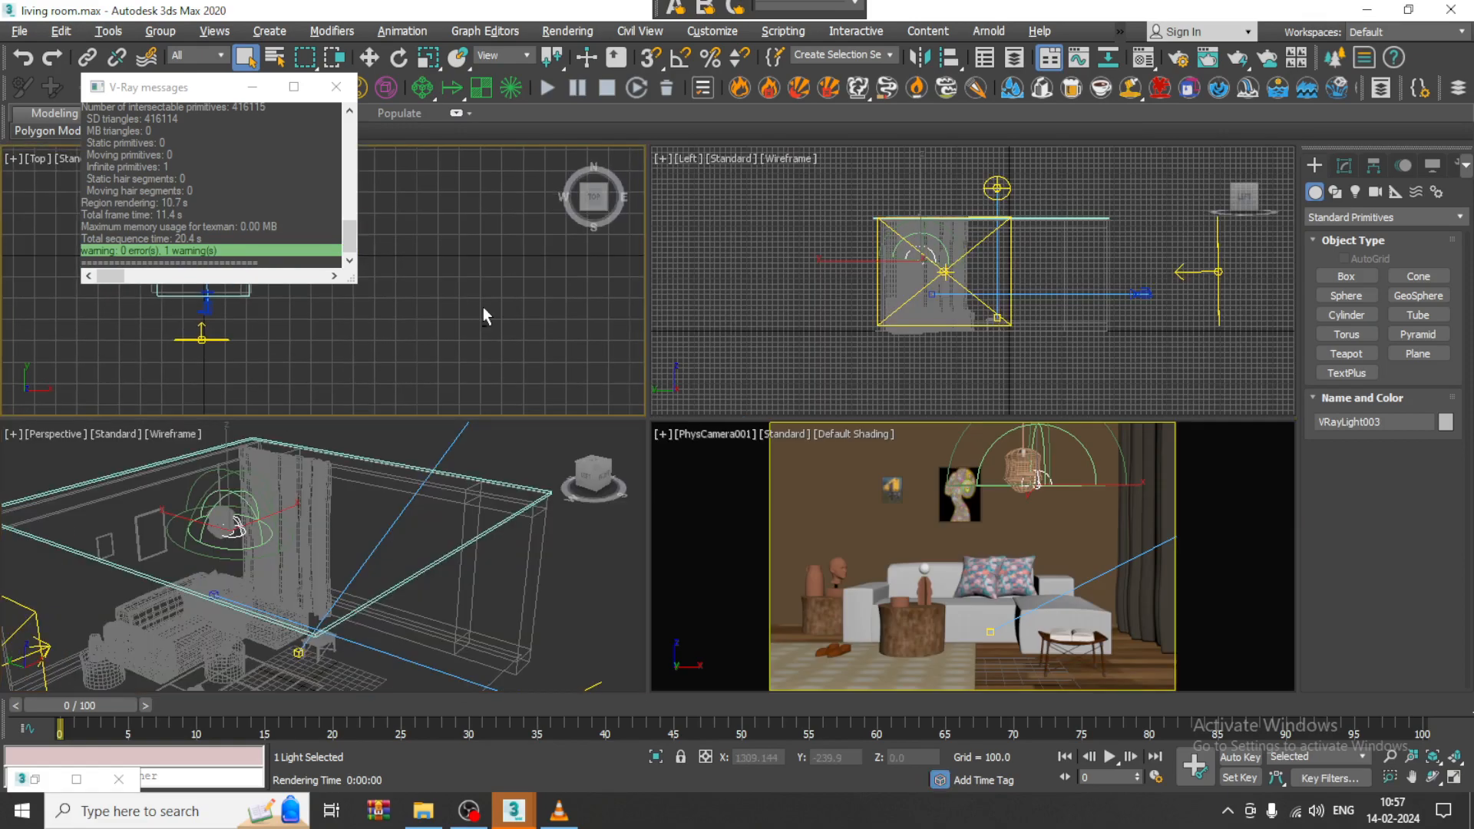
Move the dome light in the top view away from the hanging lamp towards the curtain, to about X 113, Y 200
{"action": "key", "text": "alt+w"}
{"action": "scroll", "coordinate": [490, 333], "scroll_direction": "up", "scroll_amount": 6}
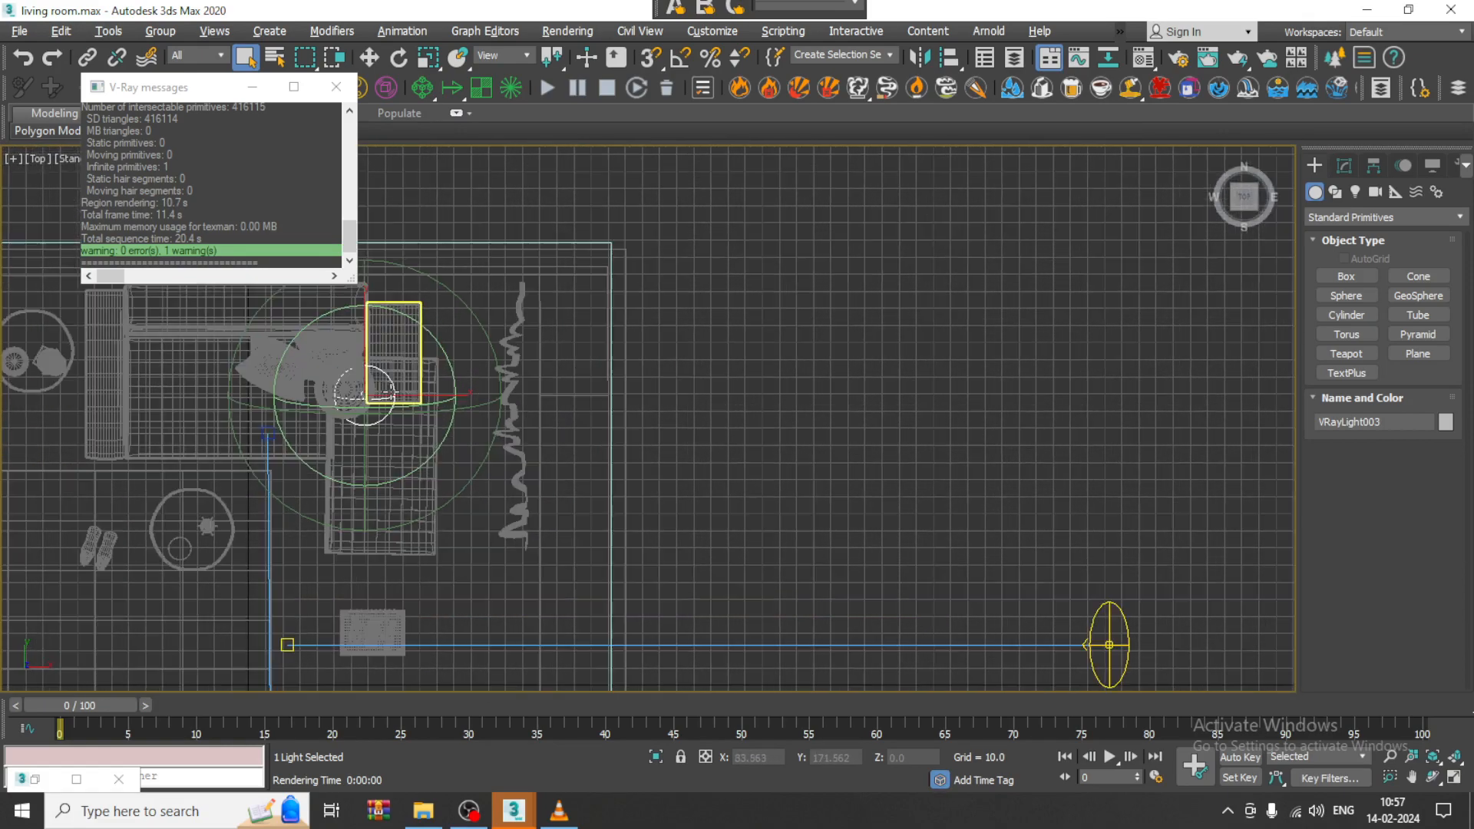
{"action": "key", "text": "w"}
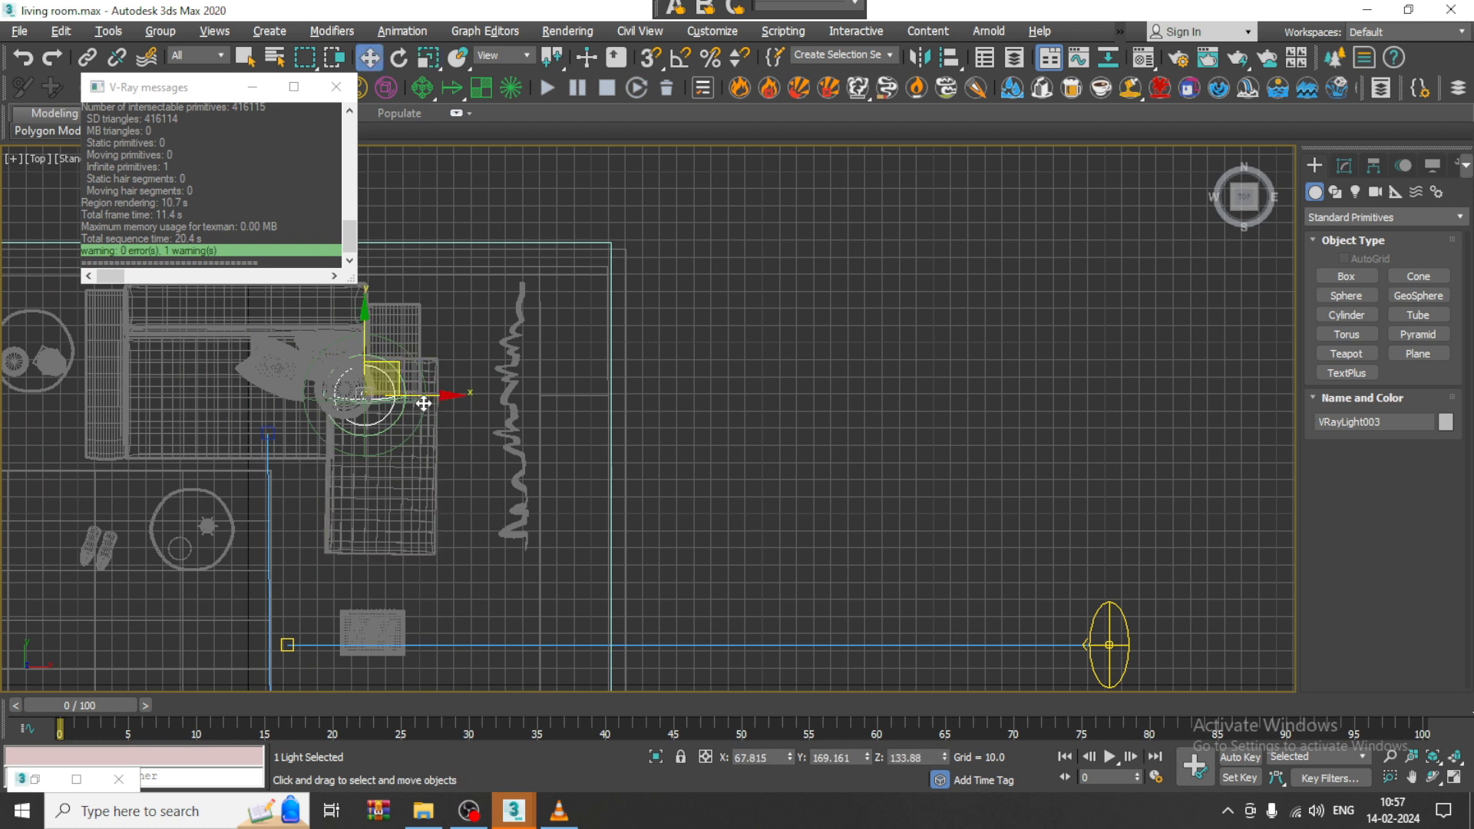
{"action": "left_click_drag", "start_coordinate": [423, 404], "coordinate": [488, 400]}
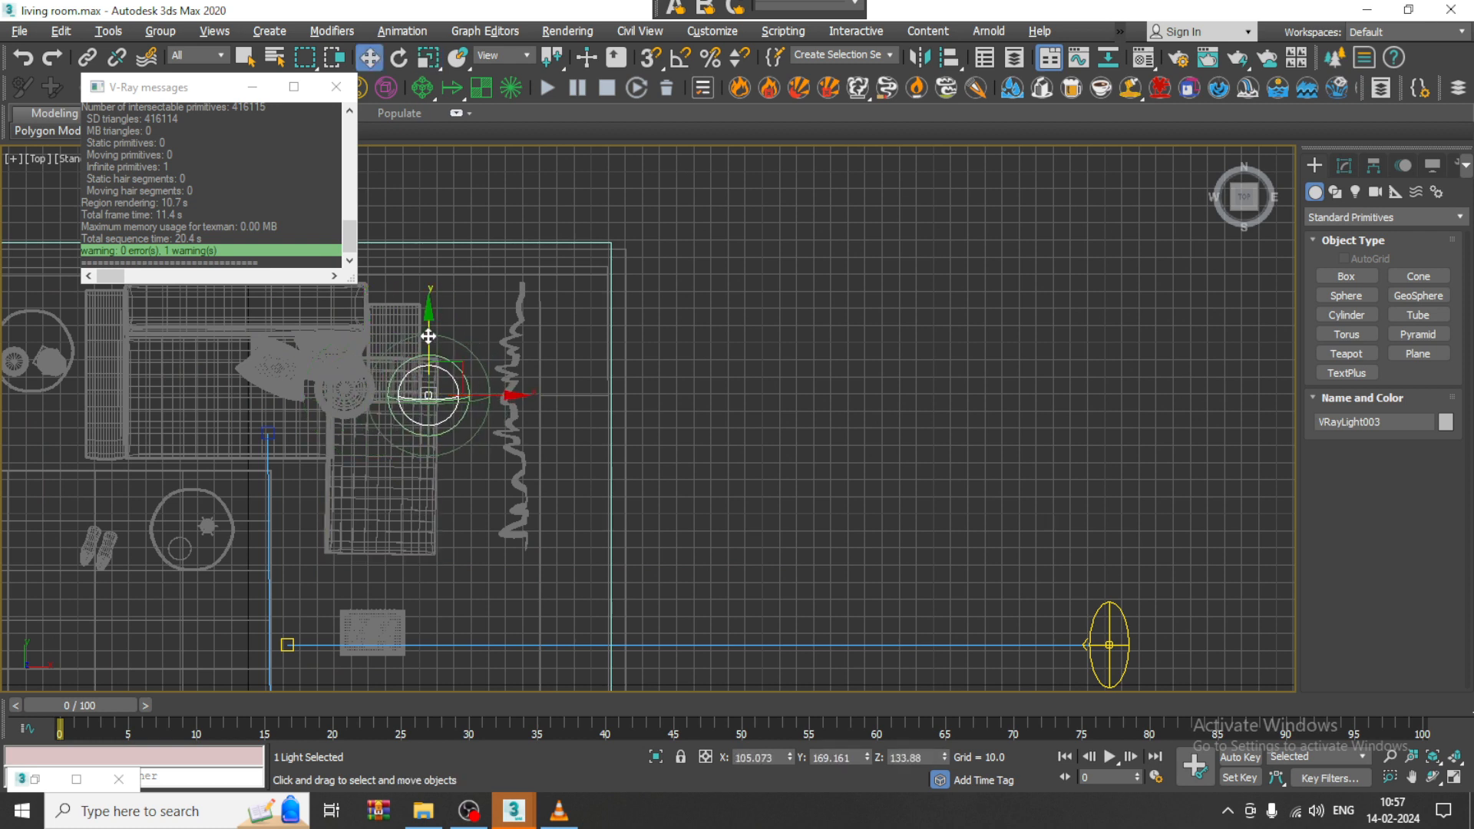
{"action": "left_click_drag", "start_coordinate": [428, 335], "coordinate": [429, 281]}
{"action": "left_click", "coordinate": [495, 336]}
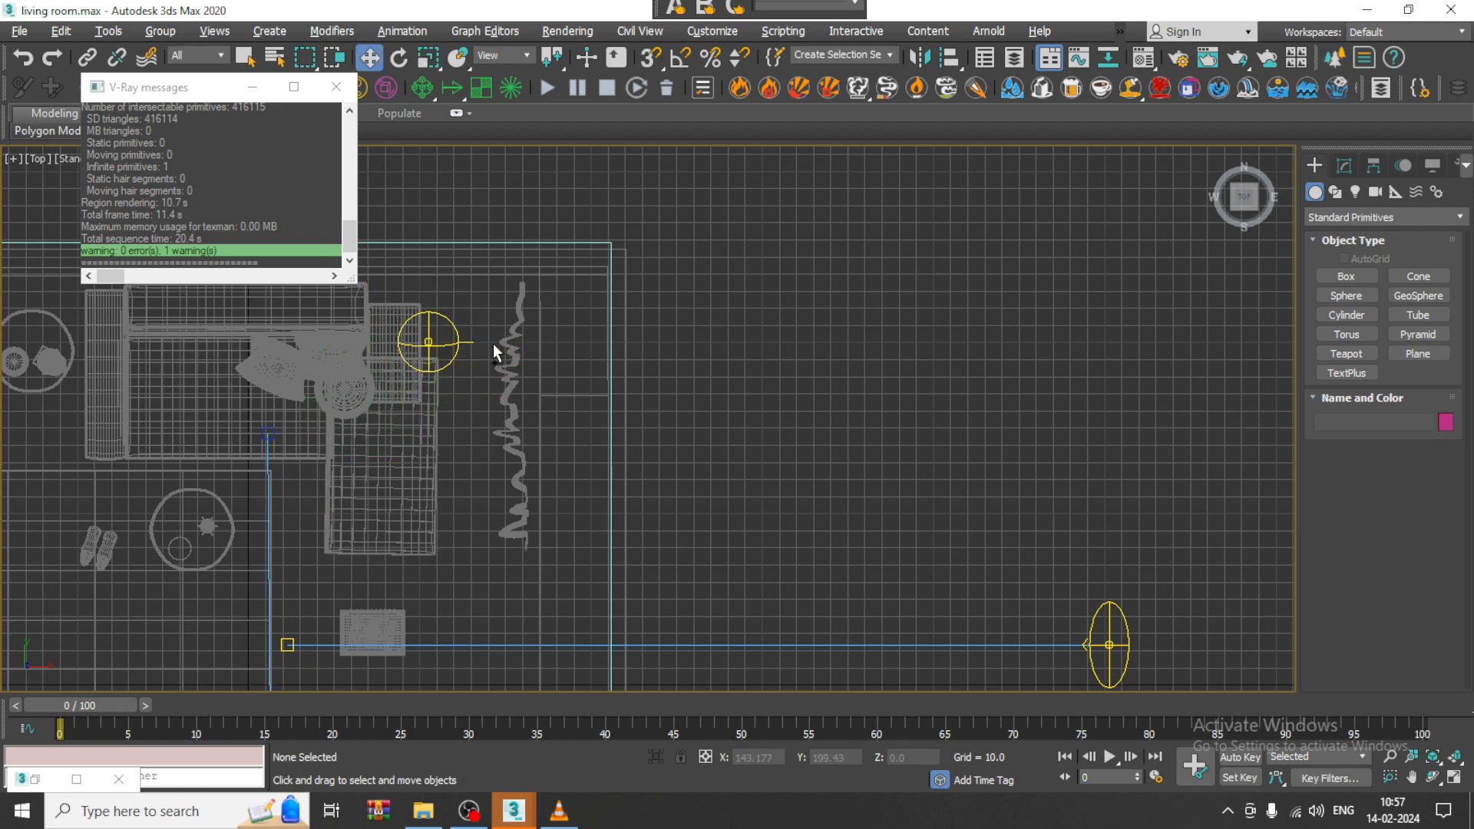
{"action": "key", "text": "ctrl+z"}
{"action": "left_click_drag", "start_coordinate": [489, 343], "coordinate": [502, 342]}
{"action": "key", "text": "alt+w"}
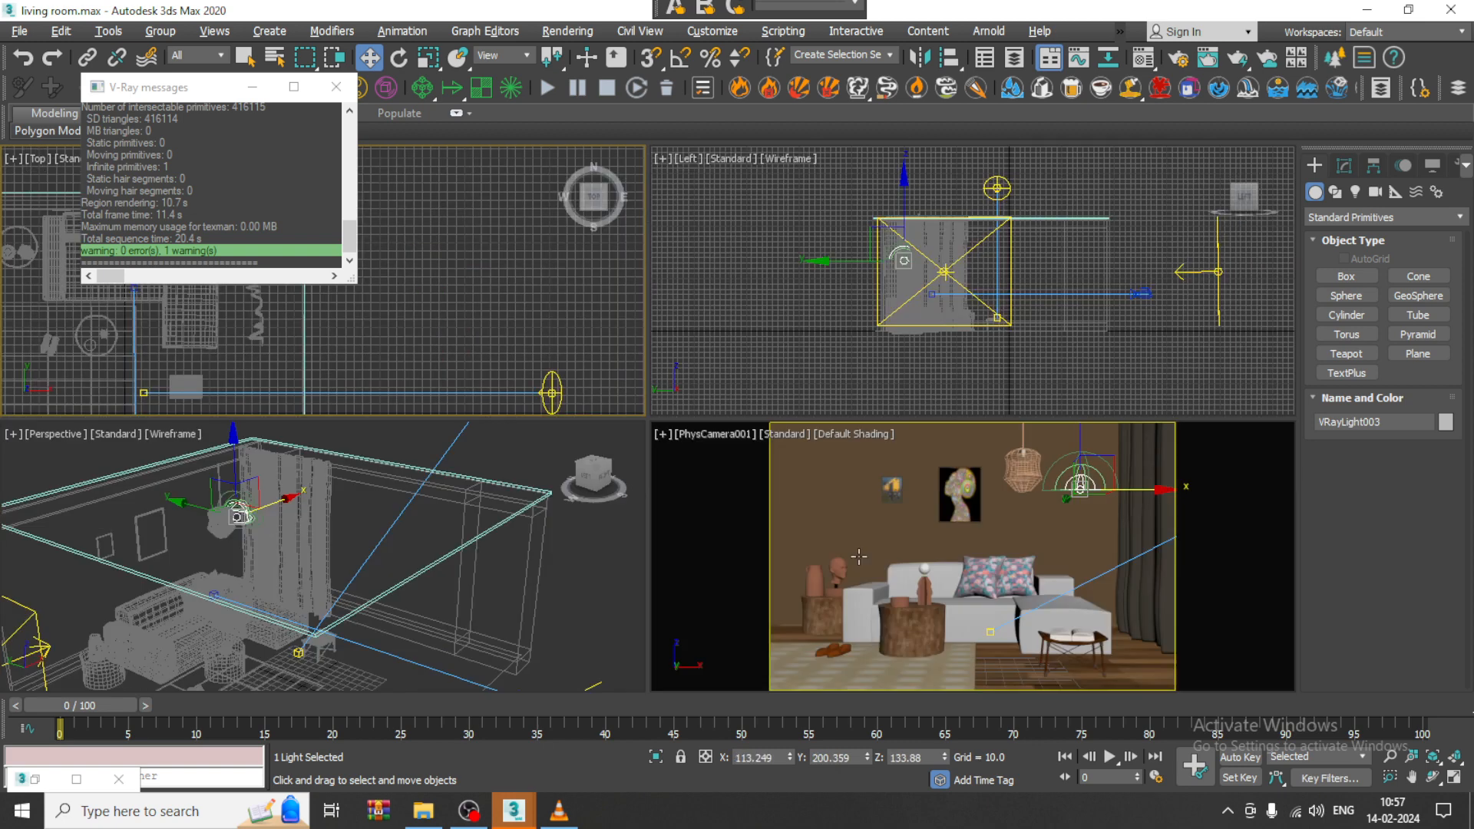
Start a V-Ray interactive (IPR) render of the camera view and clear the render settings away to free the viewports
{"action": "left_click", "coordinate": [858, 497]}
{"action": "left_click", "coordinate": [567, 31]}
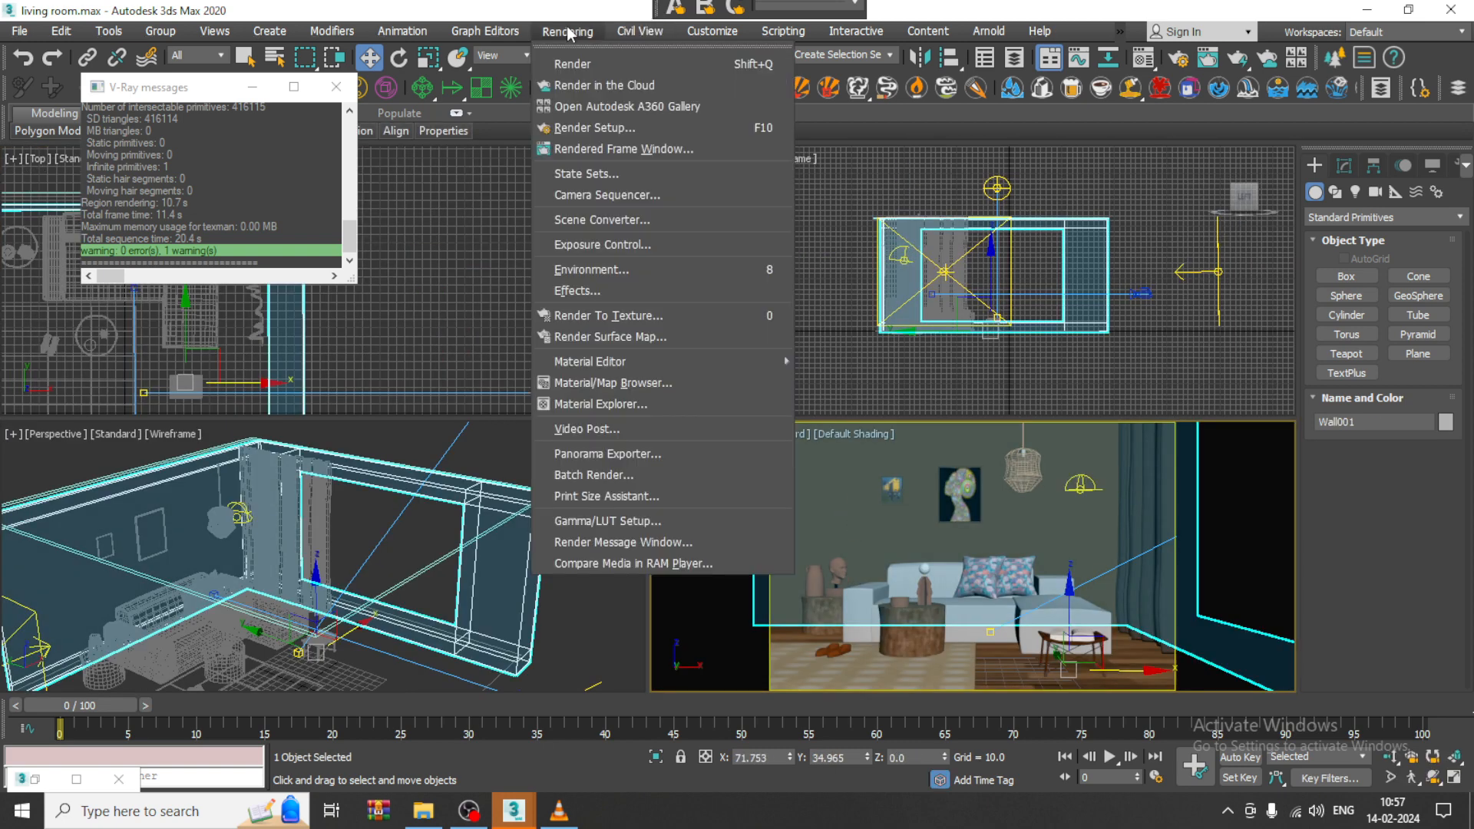
{"action": "left_click", "coordinate": [615, 122]}
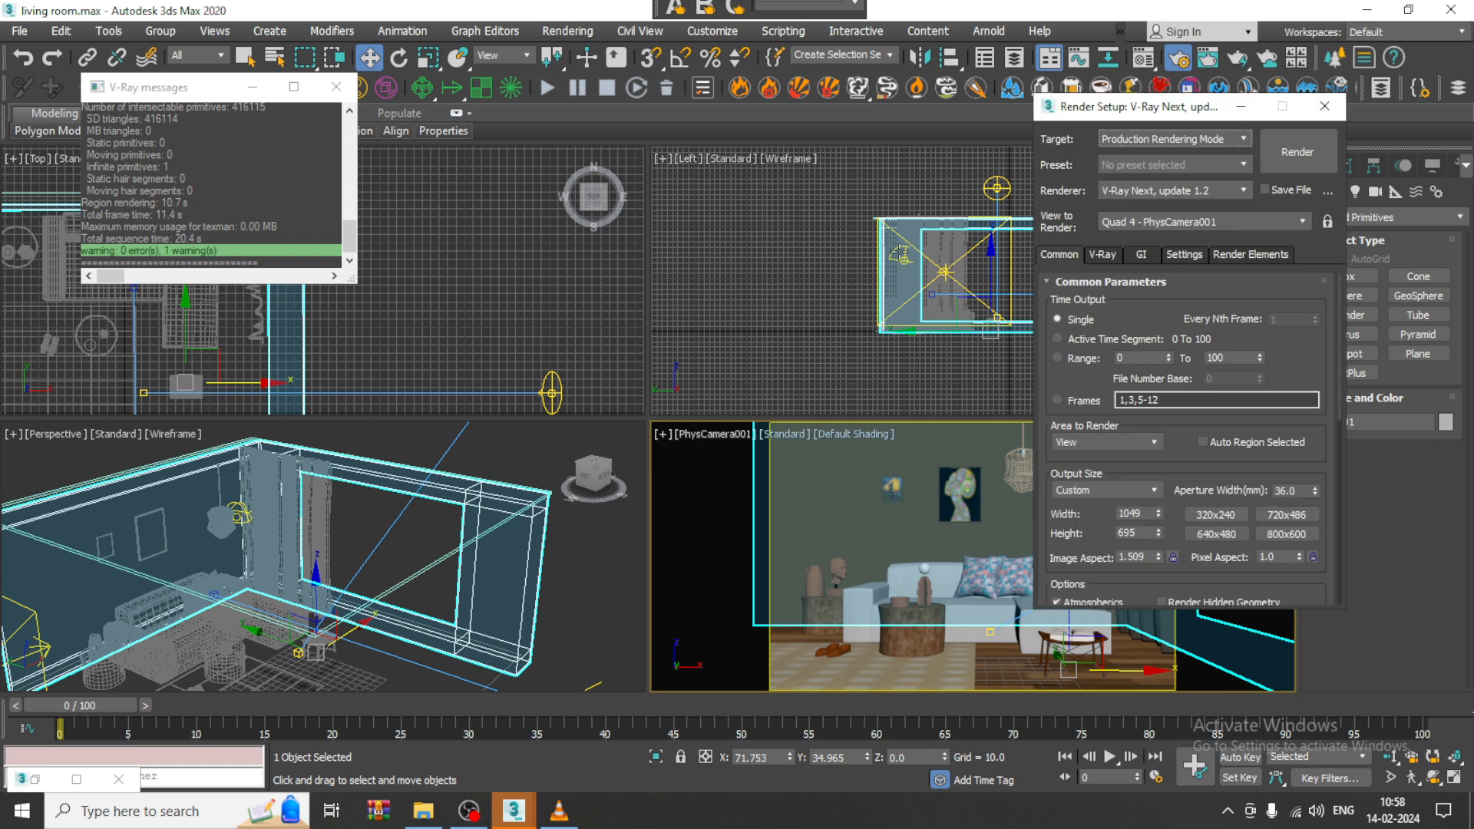
{"action": "left_click", "coordinate": [1103, 256]}
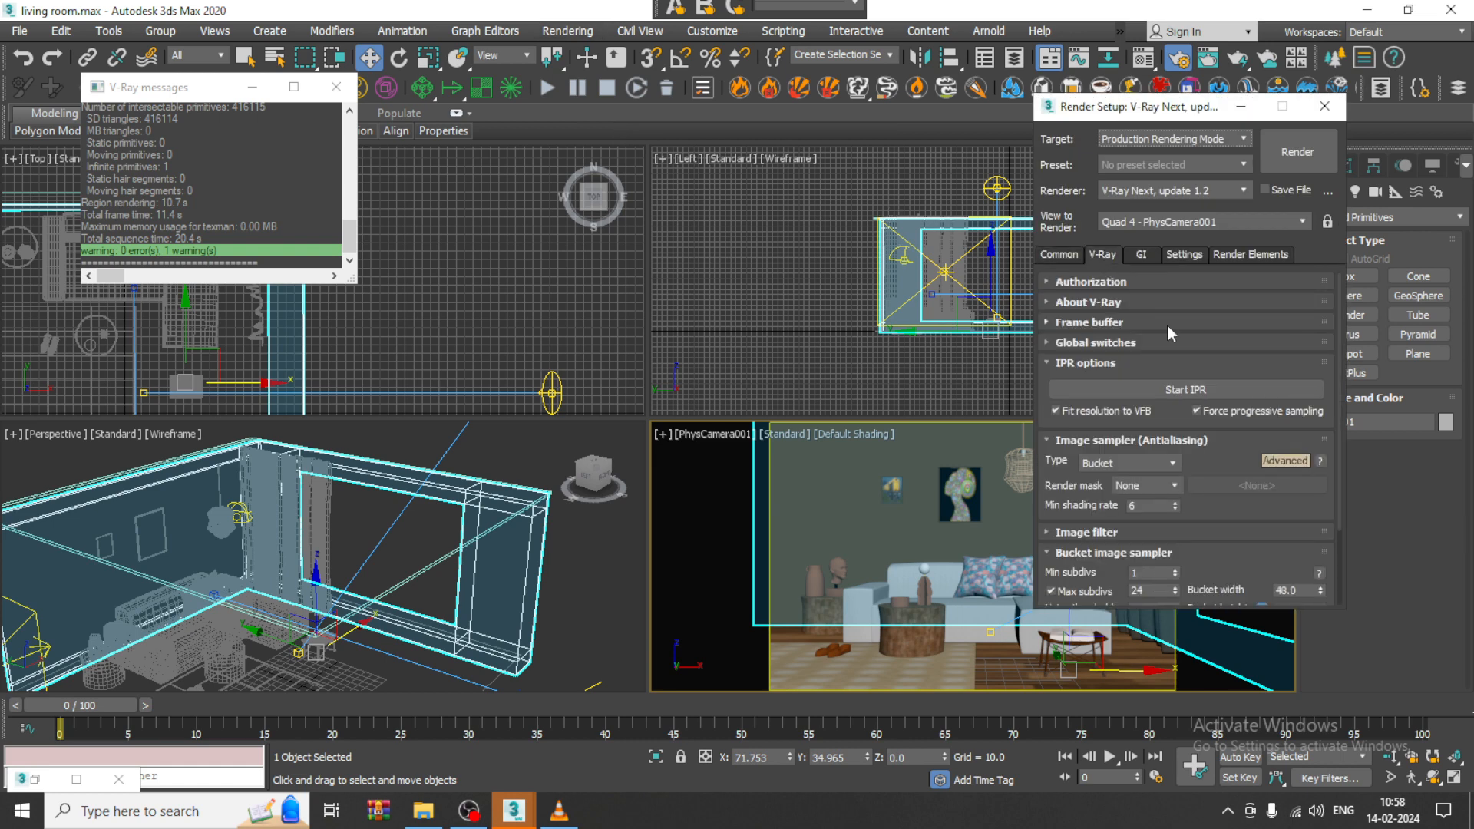
{"action": "left_click", "coordinate": [1191, 390]}
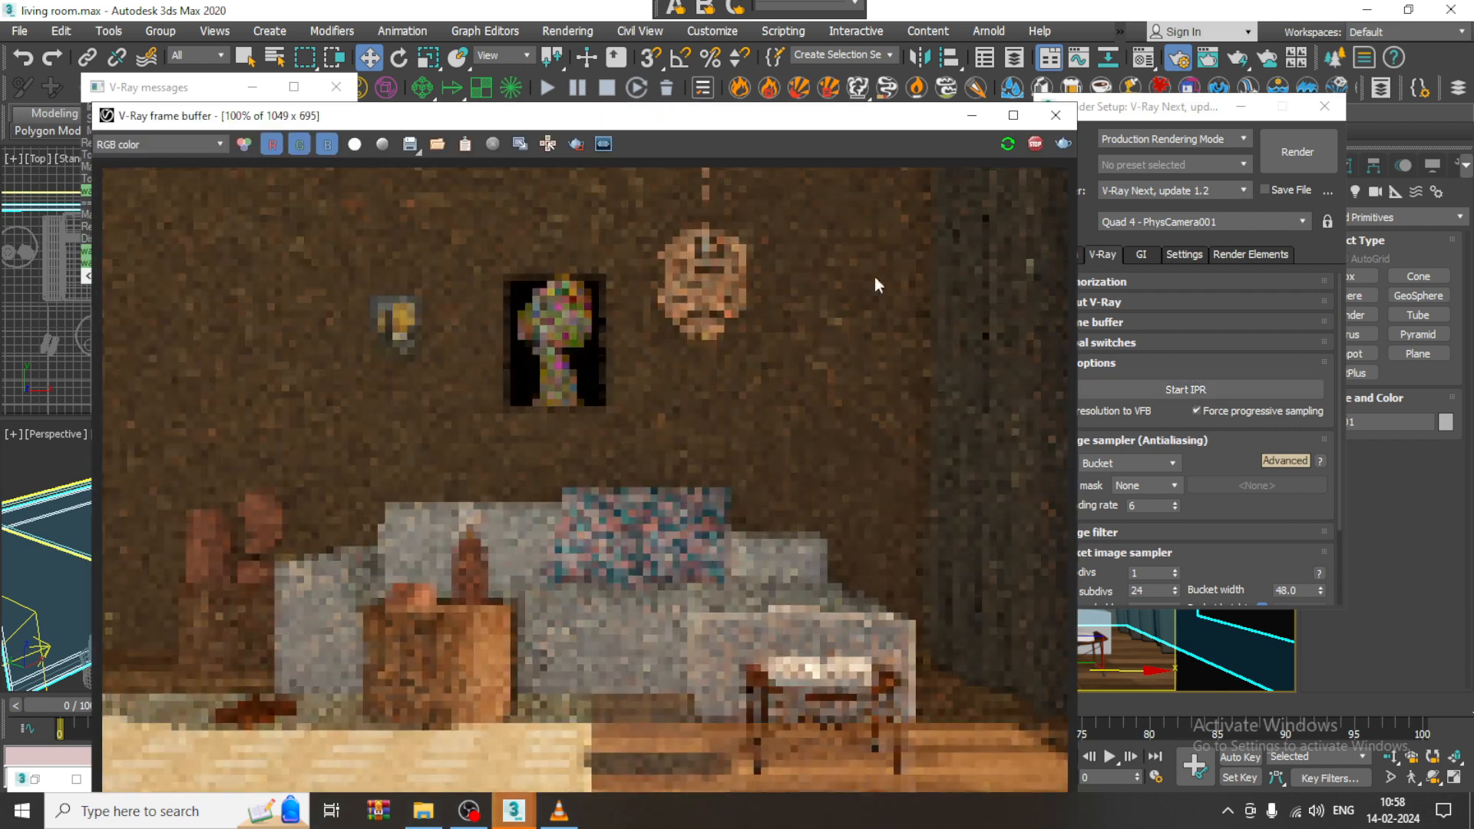
{"action": "left_click_drag", "start_coordinate": [595, 119], "coordinate": [465, 67]}
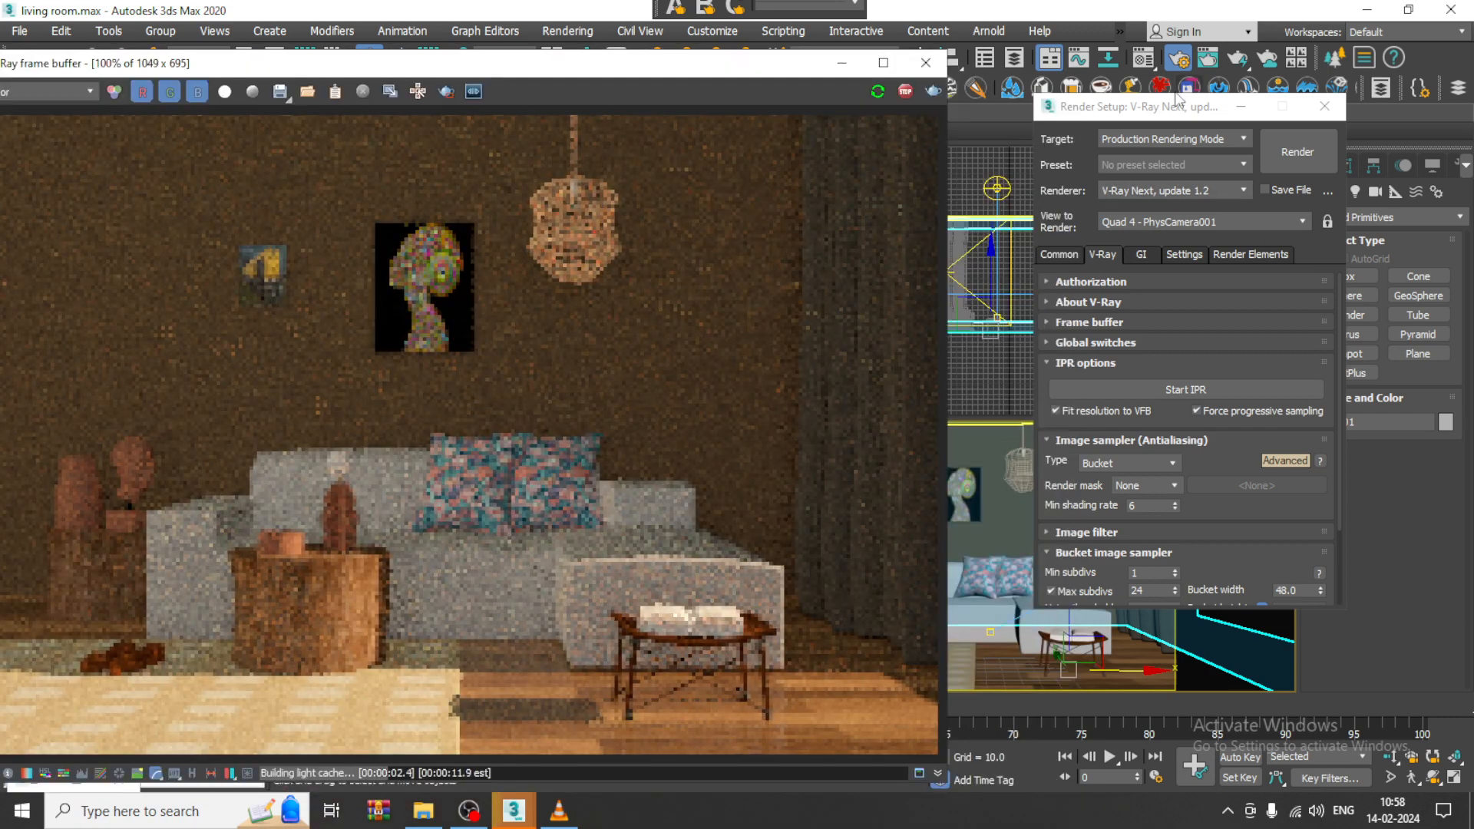
{"action": "left_click", "coordinate": [1240, 106]}
Raise the dome light towards the ceiling in the camera view and set its multiplier to 6.2
{"action": "left_click_drag", "start_coordinate": [1080, 483], "coordinate": [1082, 408]}
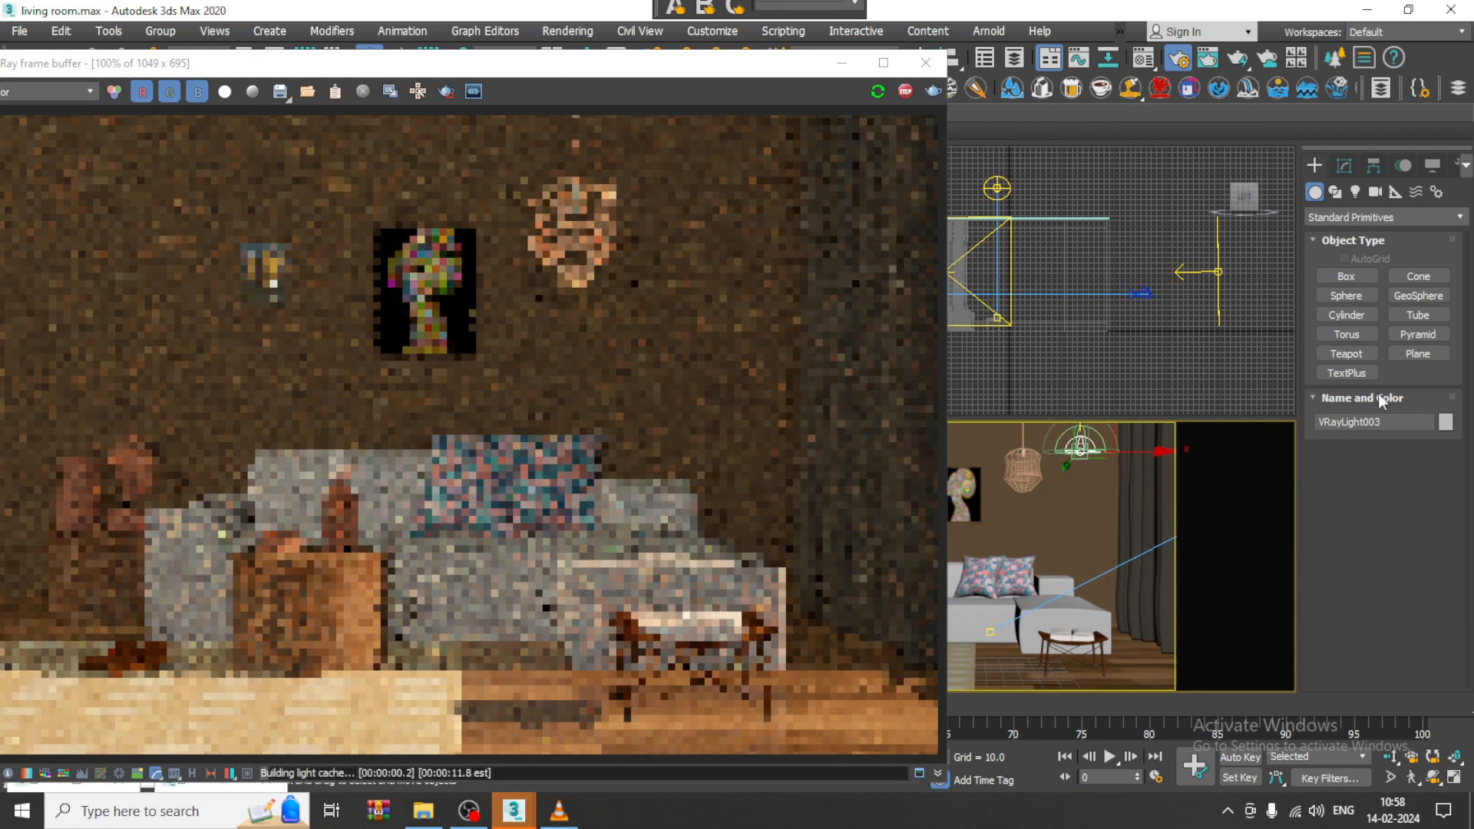
{"action": "left_click", "coordinate": [1349, 218]}
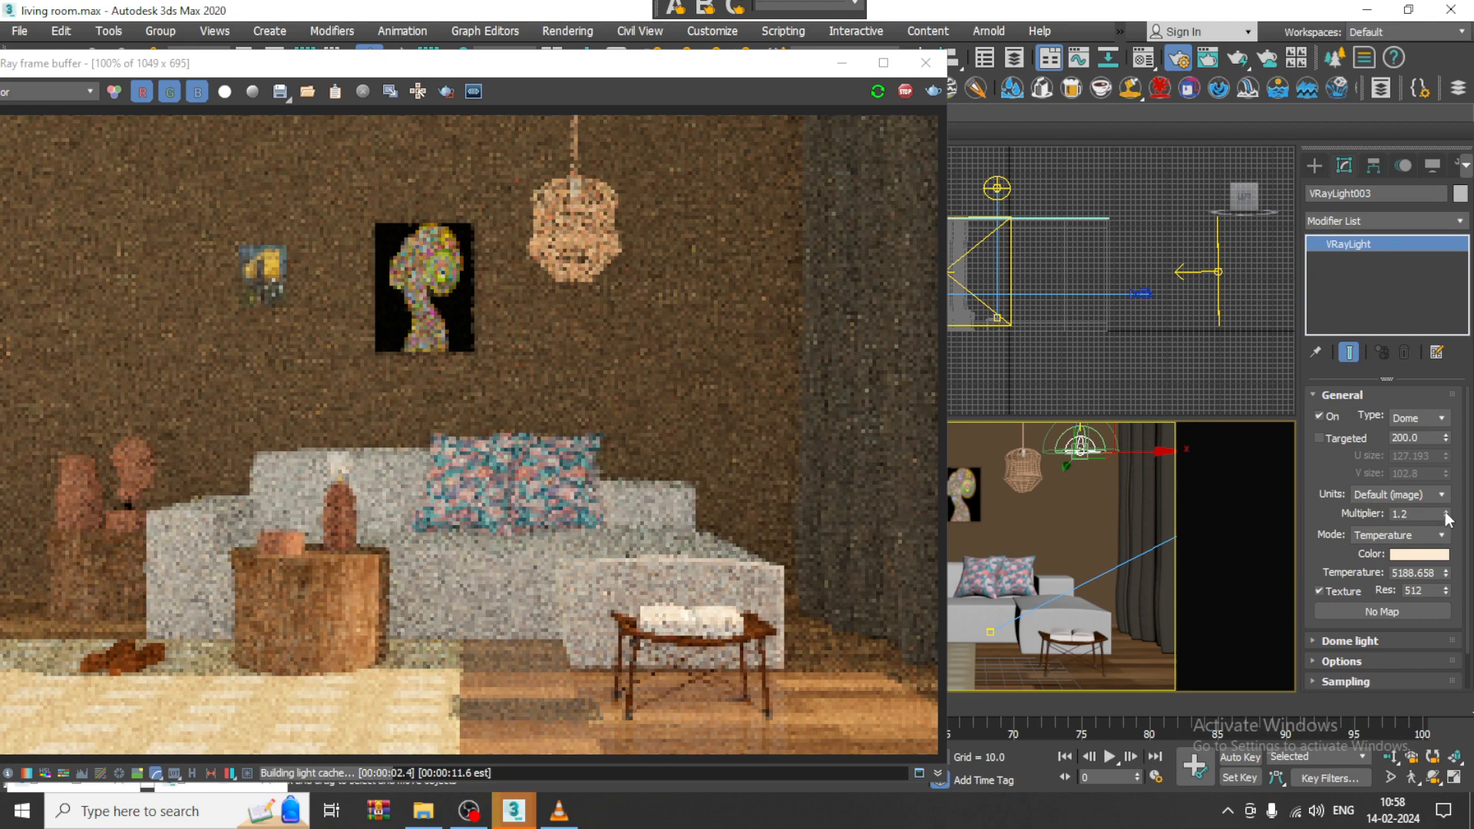
{"action": "mouse_move", "coordinate": [1446, 518]}
{"action": "left_mouse_down"}
{"action": "mouse_move", "coordinate": [1445, 499]}
{"action": "mouse_move", "coordinate": [1454, 506]}
{"action": "left_mouse_up"}
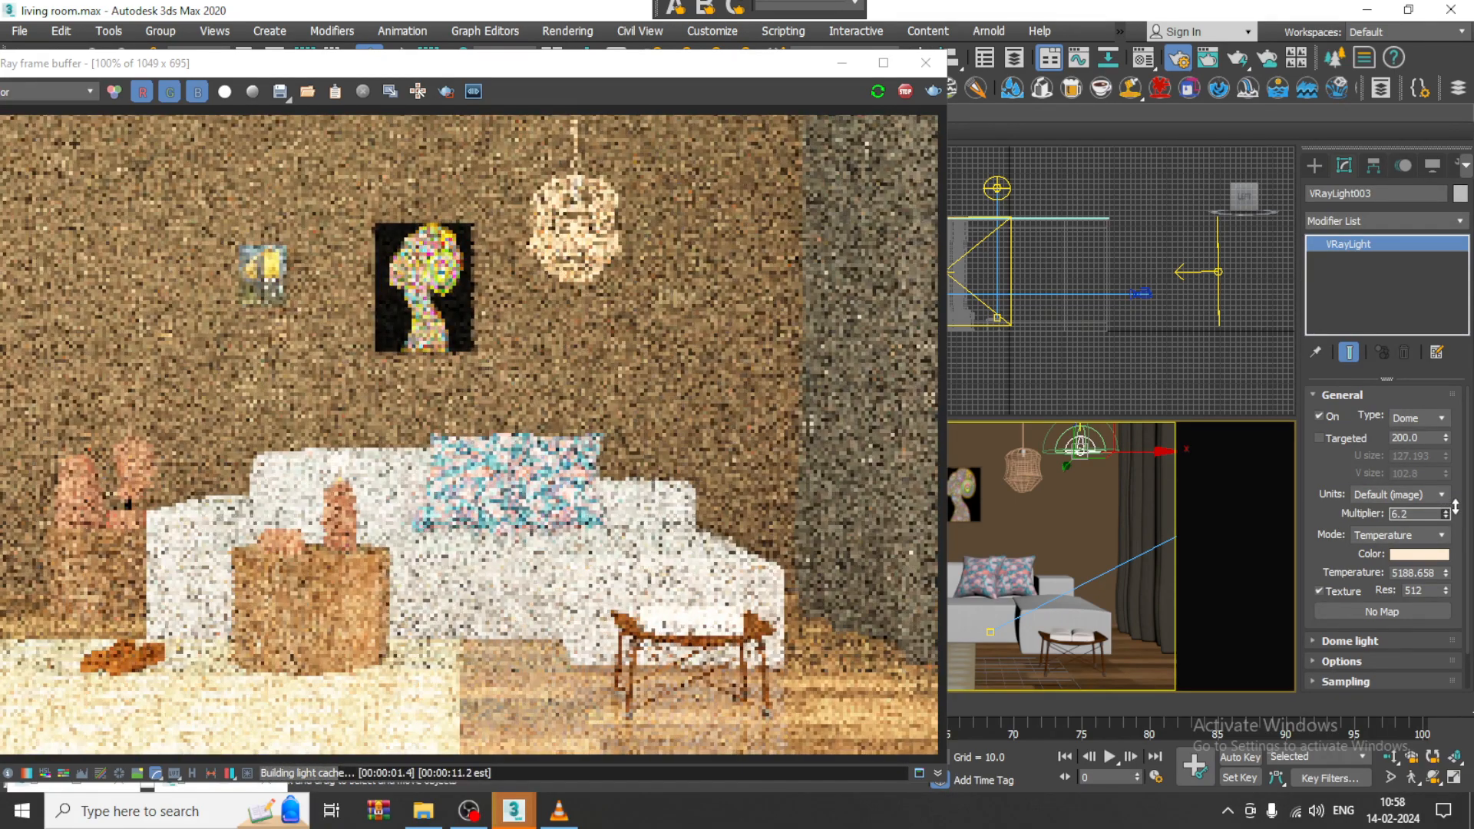
Set the dome light's photon emission target radius and emit radius to 0
{"action": "left_click", "coordinate": [1349, 641]}
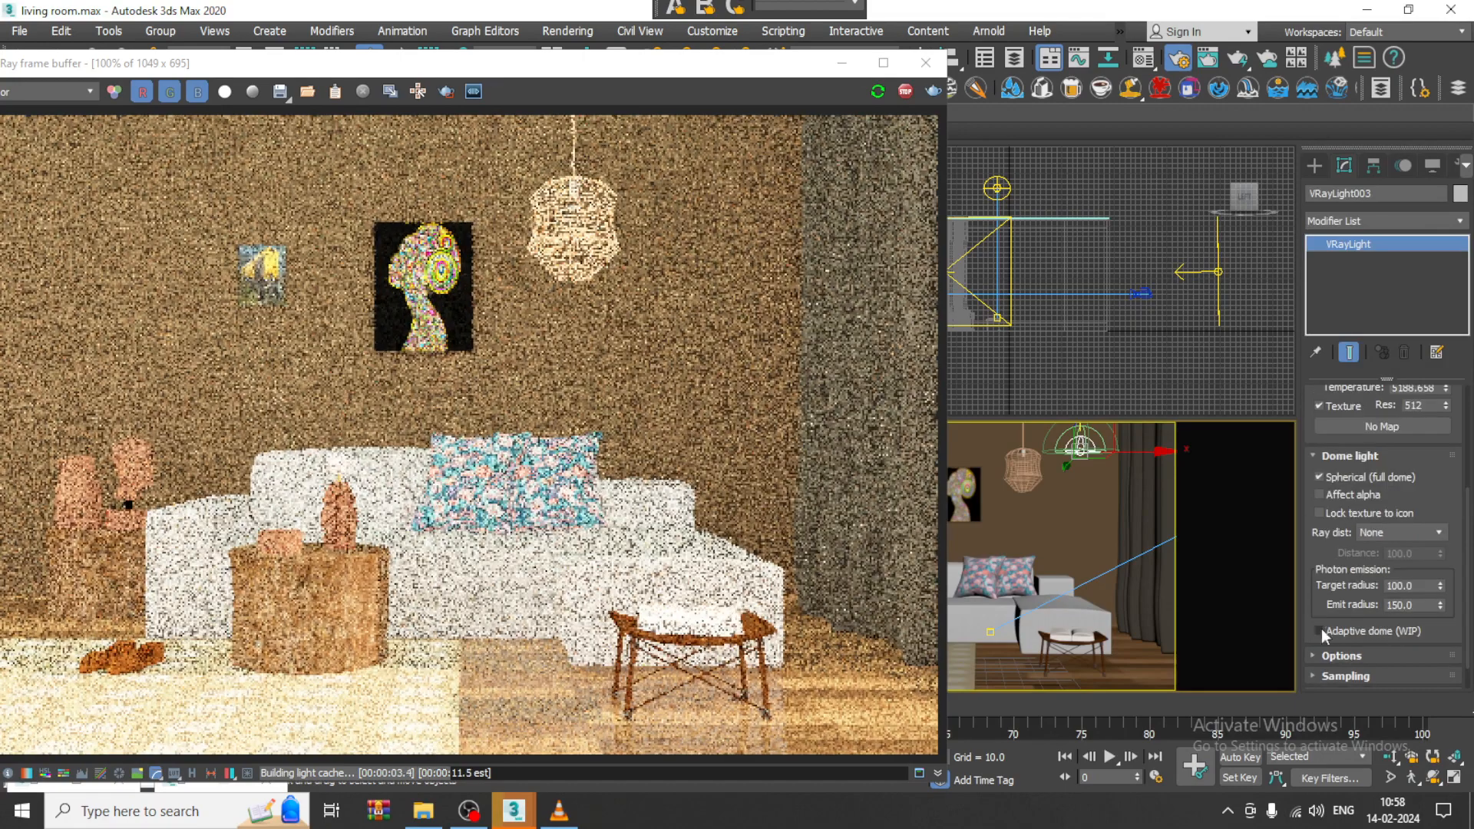
{"action": "left_click_drag", "start_coordinate": [1316, 616], "coordinate": [1315, 614]}
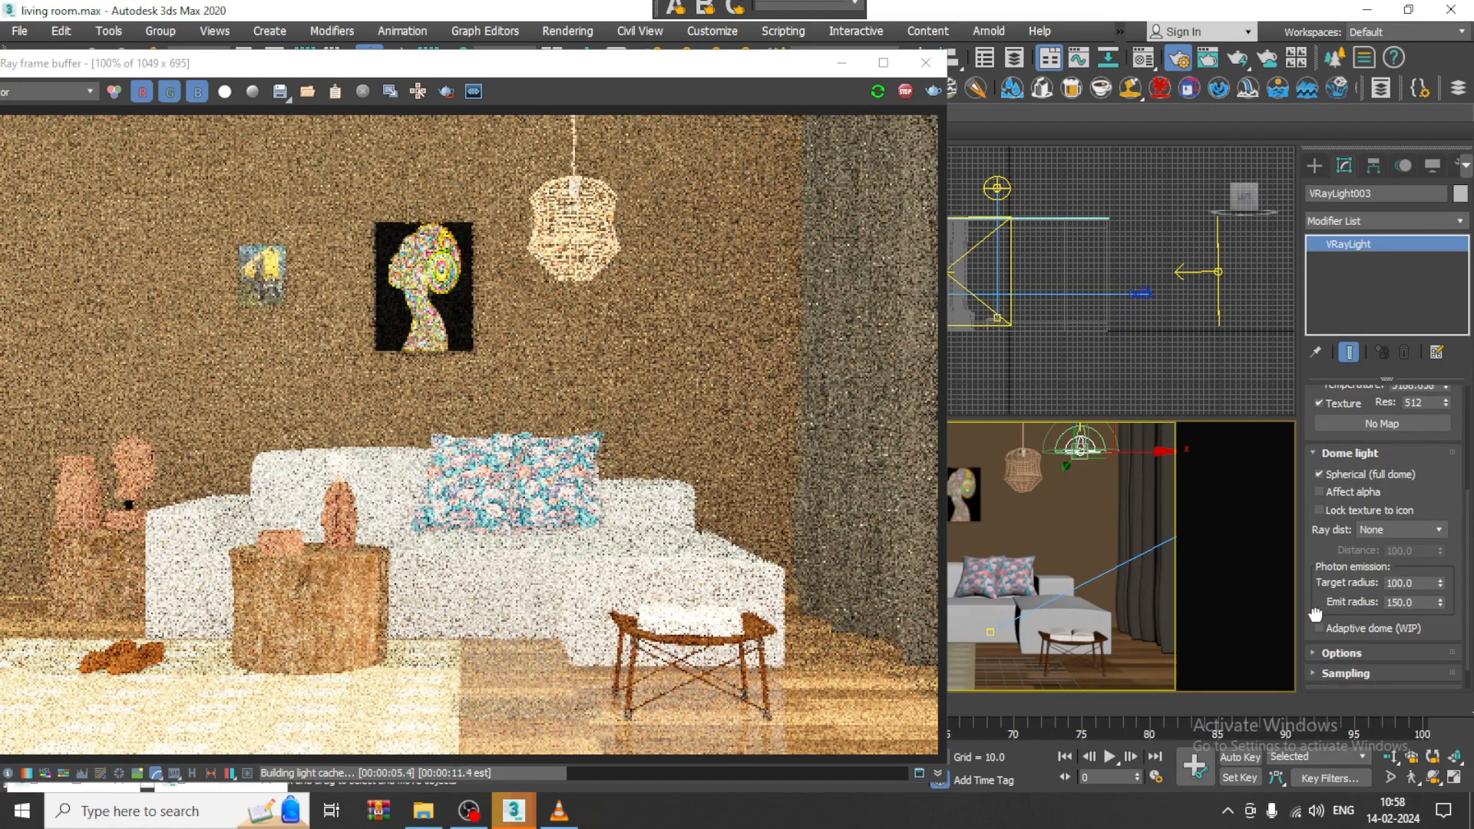
{"action": "right_click", "coordinate": [1441, 584]}
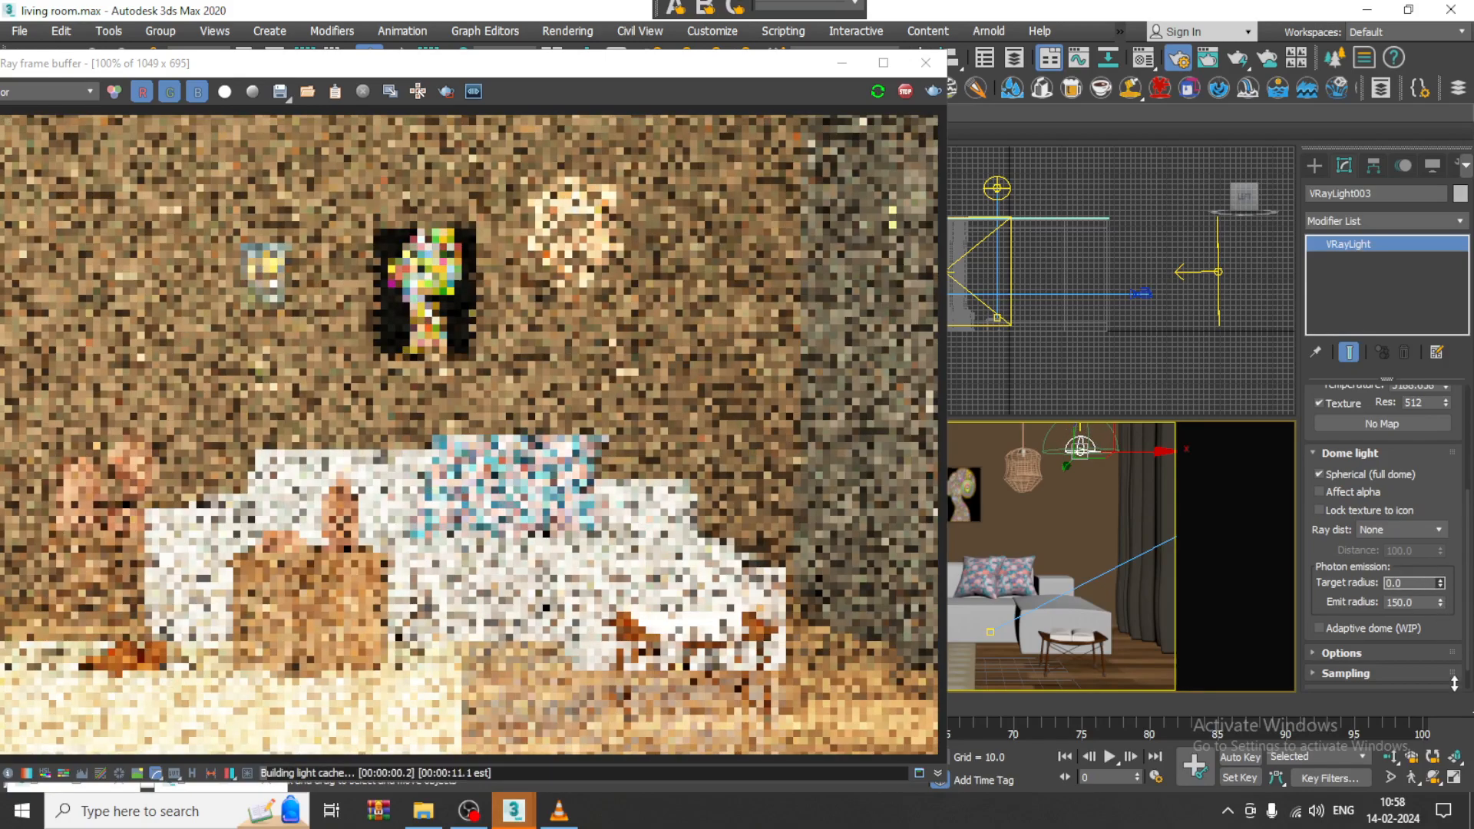
{"action": "mouse_move", "coordinate": [1453, 683]}
{"action": "left_mouse_down"}
{"action": "mouse_move", "coordinate": [1449, 610]}
{"action": "mouse_move", "coordinate": [1457, 691]}
{"action": "left_mouse_up"}
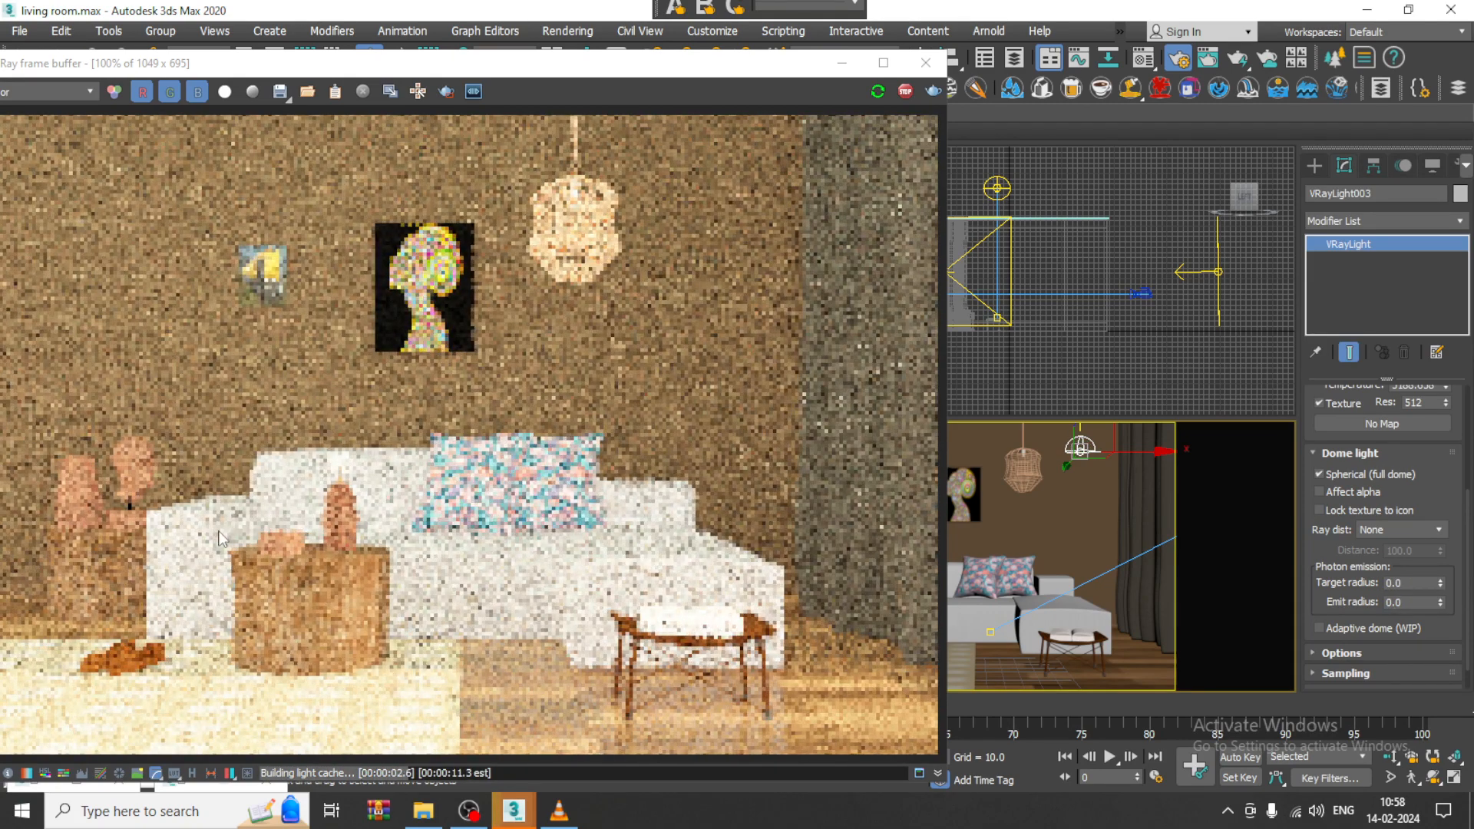
Set the dome light's multiplier to 0.4
{"action": "left_click_drag", "start_coordinate": [1429, 470], "coordinate": [1448, 722]}
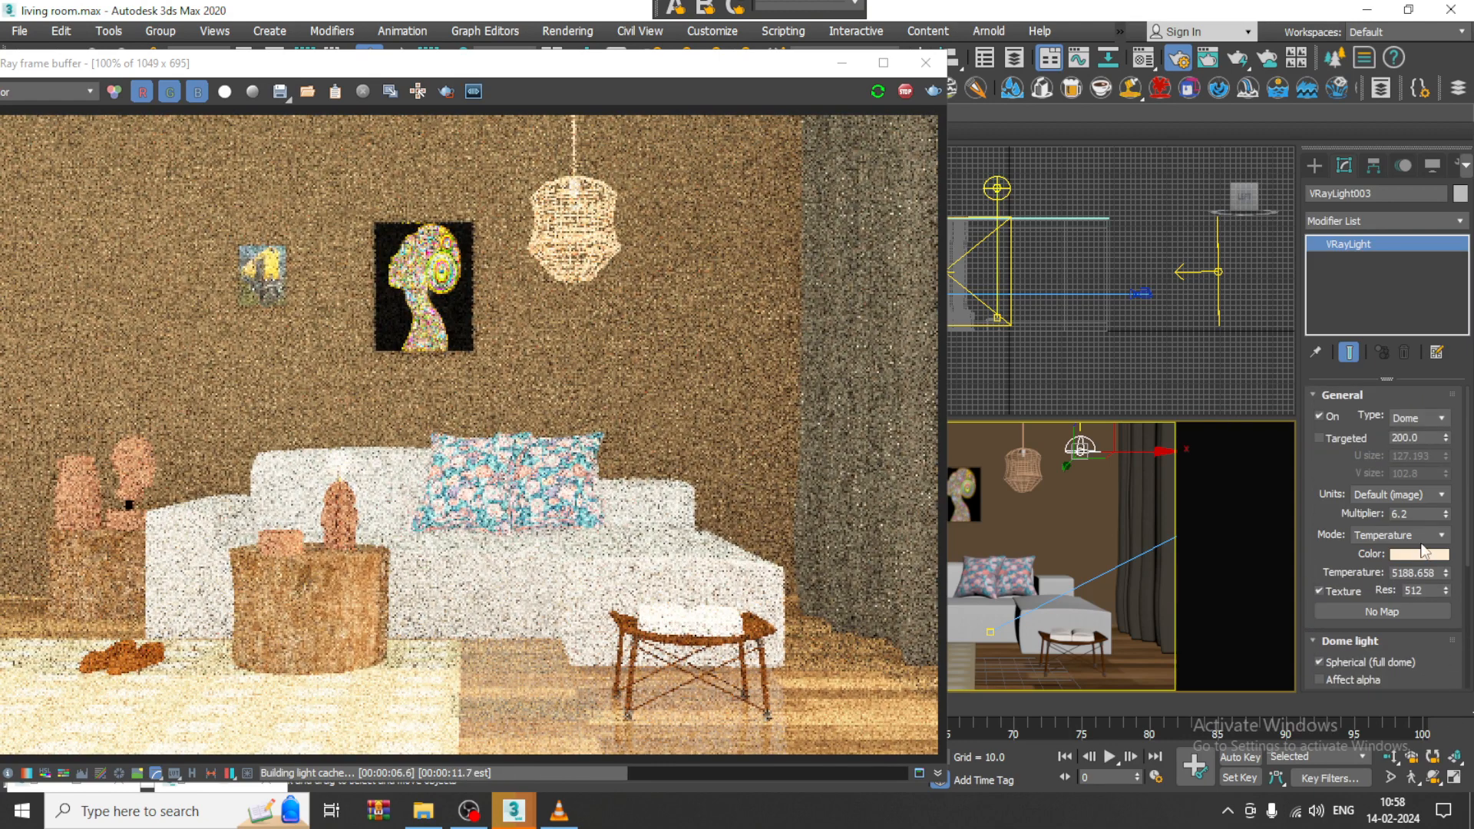
{"action": "left_click_drag", "start_coordinate": [1425, 513], "coordinate": [1286, 513]}
{"action": "type", "text": "2"}
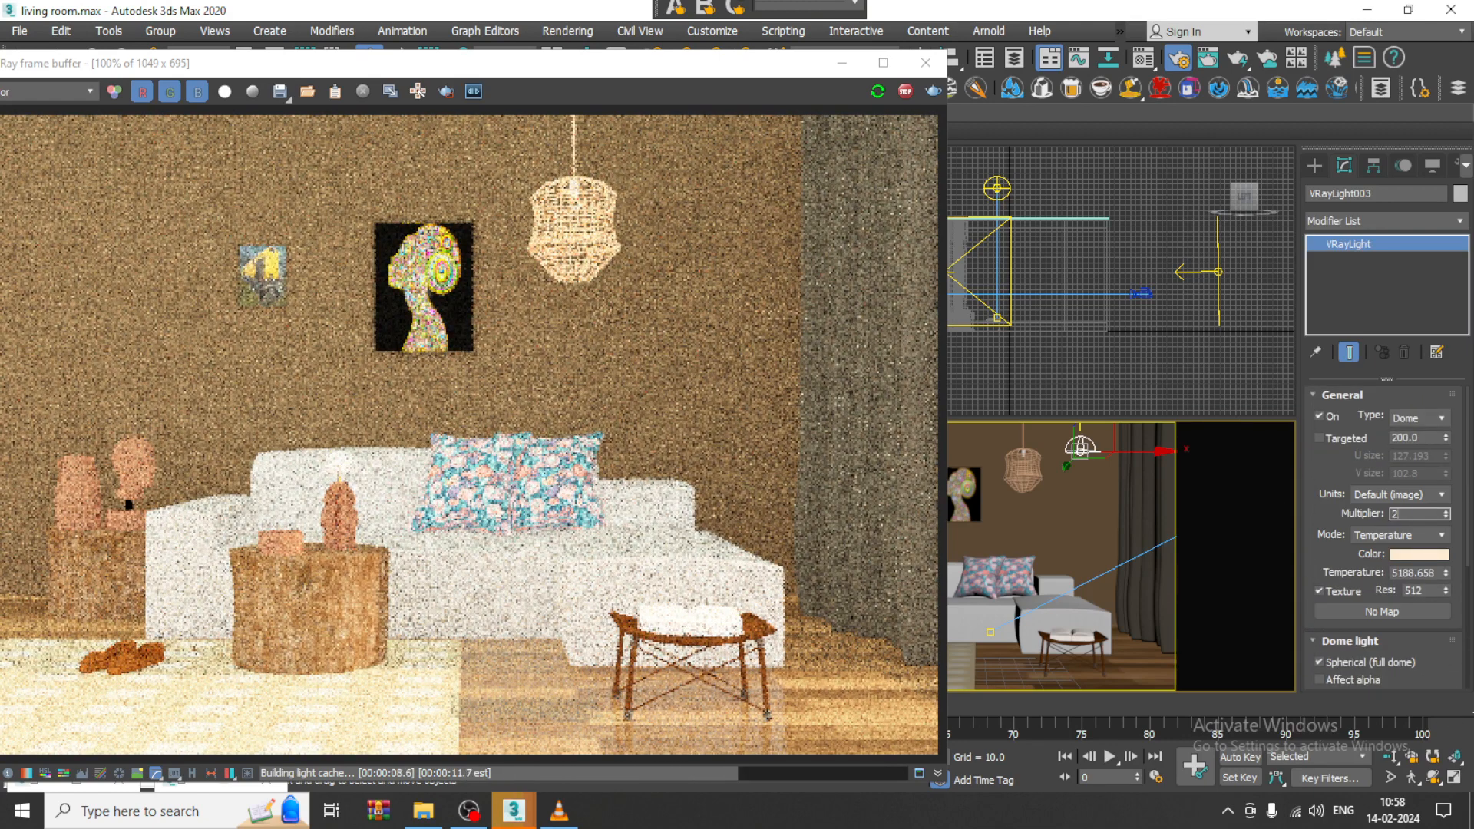
{"action": "key", "text": "BackSpace"}
{"action": "type", "text": "0.4"}
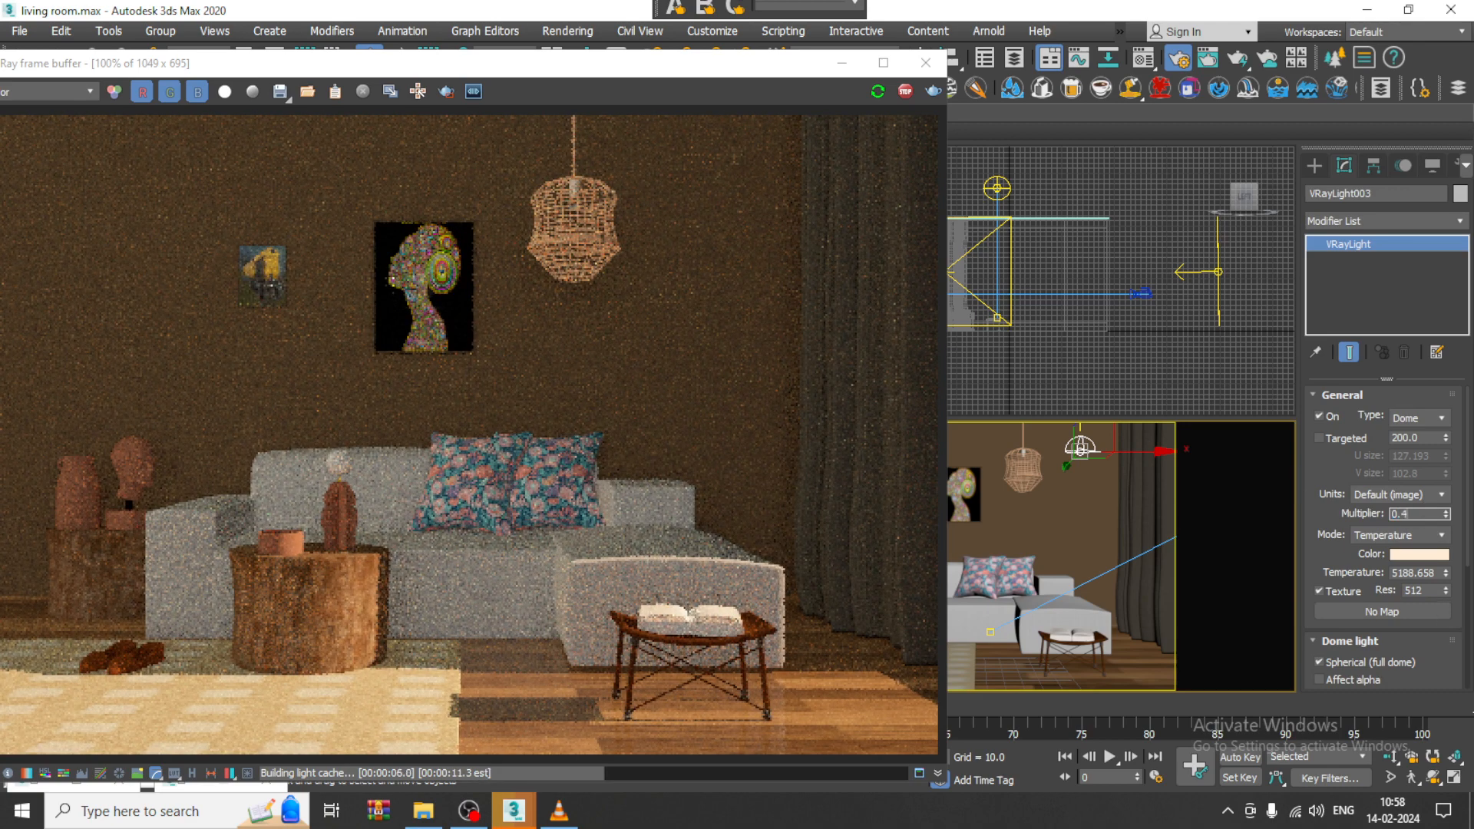
{"action": "key", "text": "Return"}
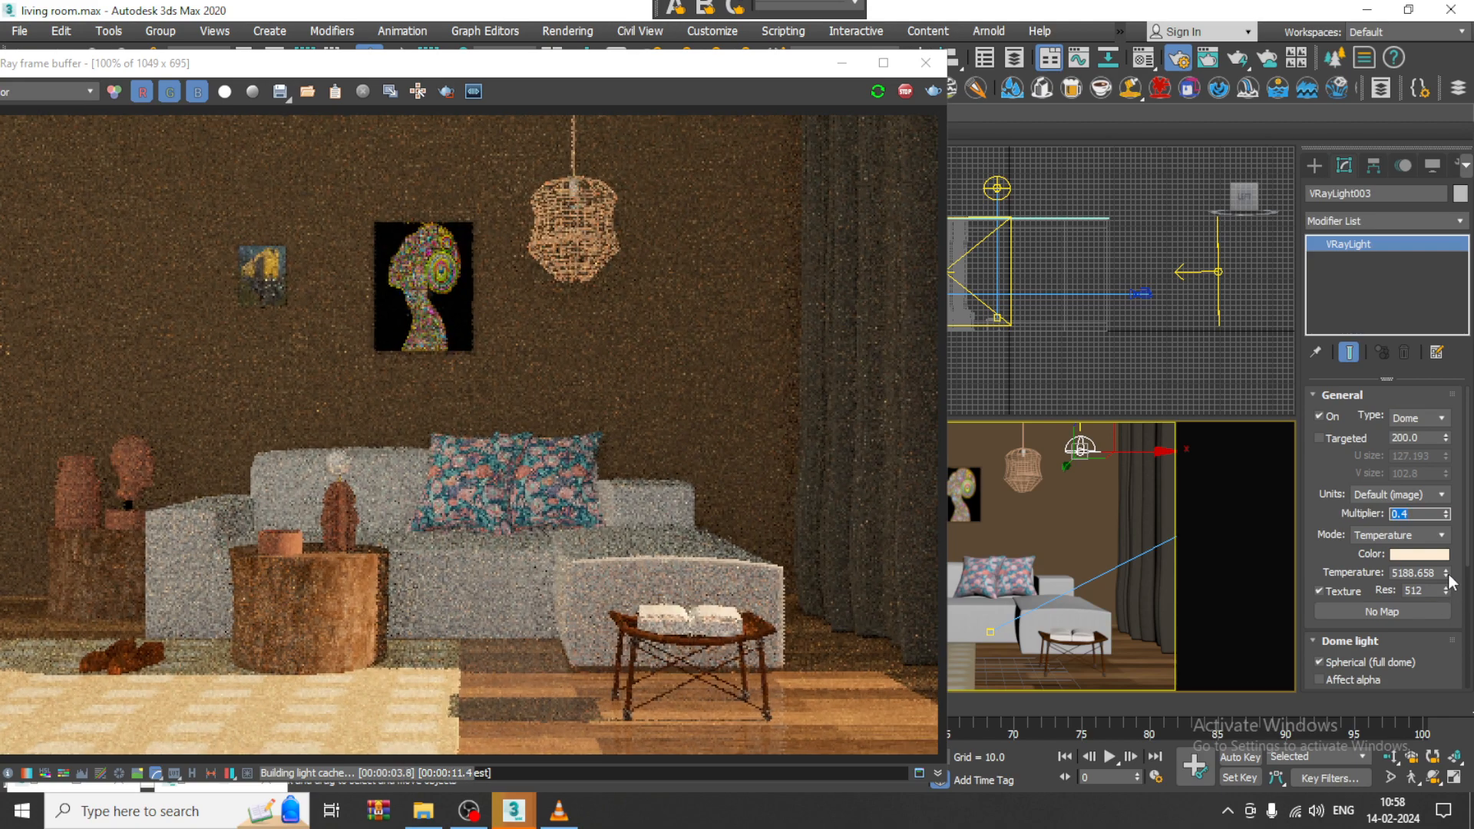
Lower the dome light's colour temperature to about 4566 and stop the interactive render
{"action": "left_click_drag", "start_coordinate": [1447, 576], "coordinate": [1451, 591]}
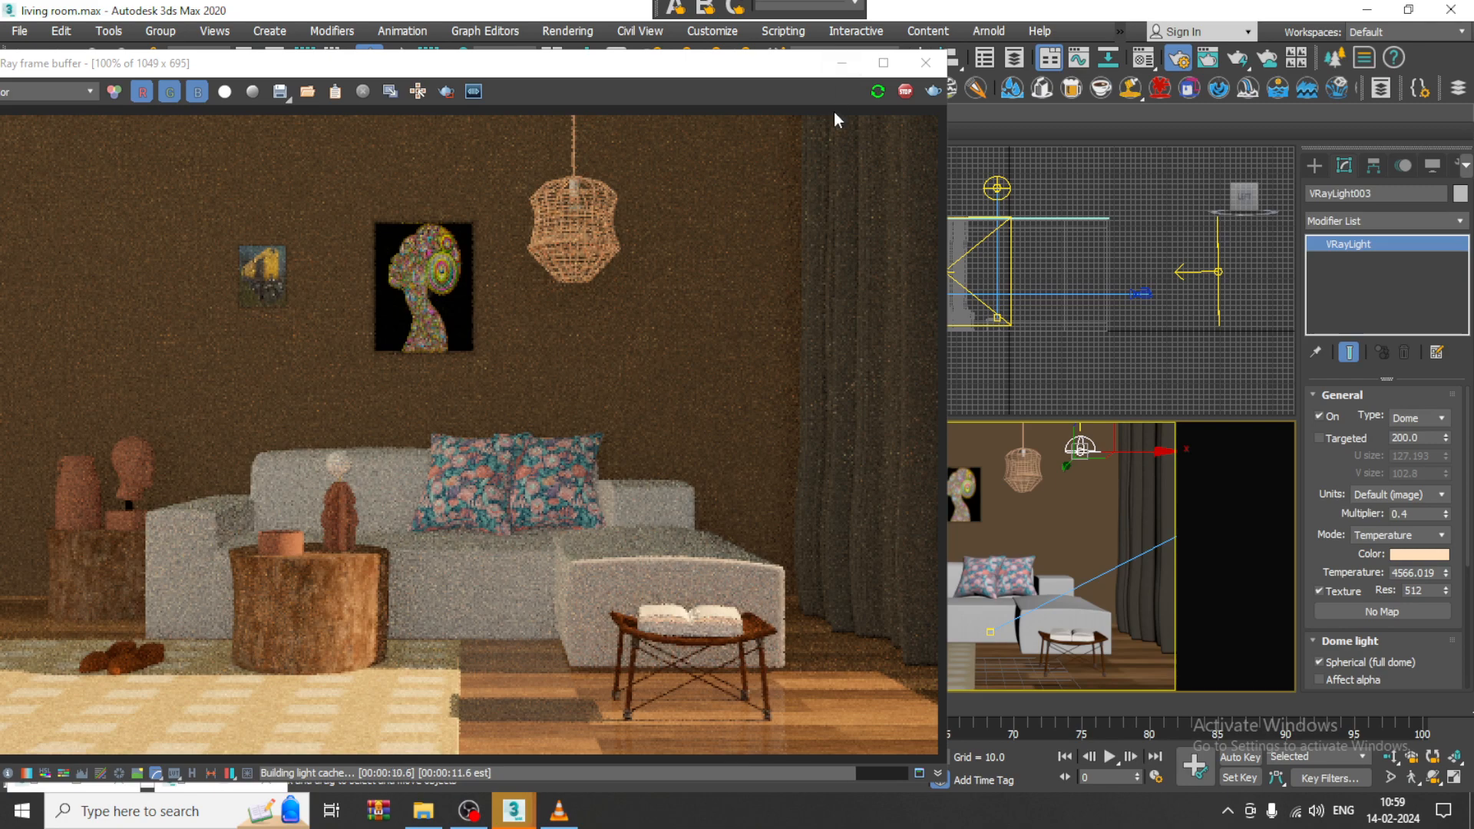
{"action": "left_click", "coordinate": [737, 376]}
{"action": "key", "text": "Escape"}
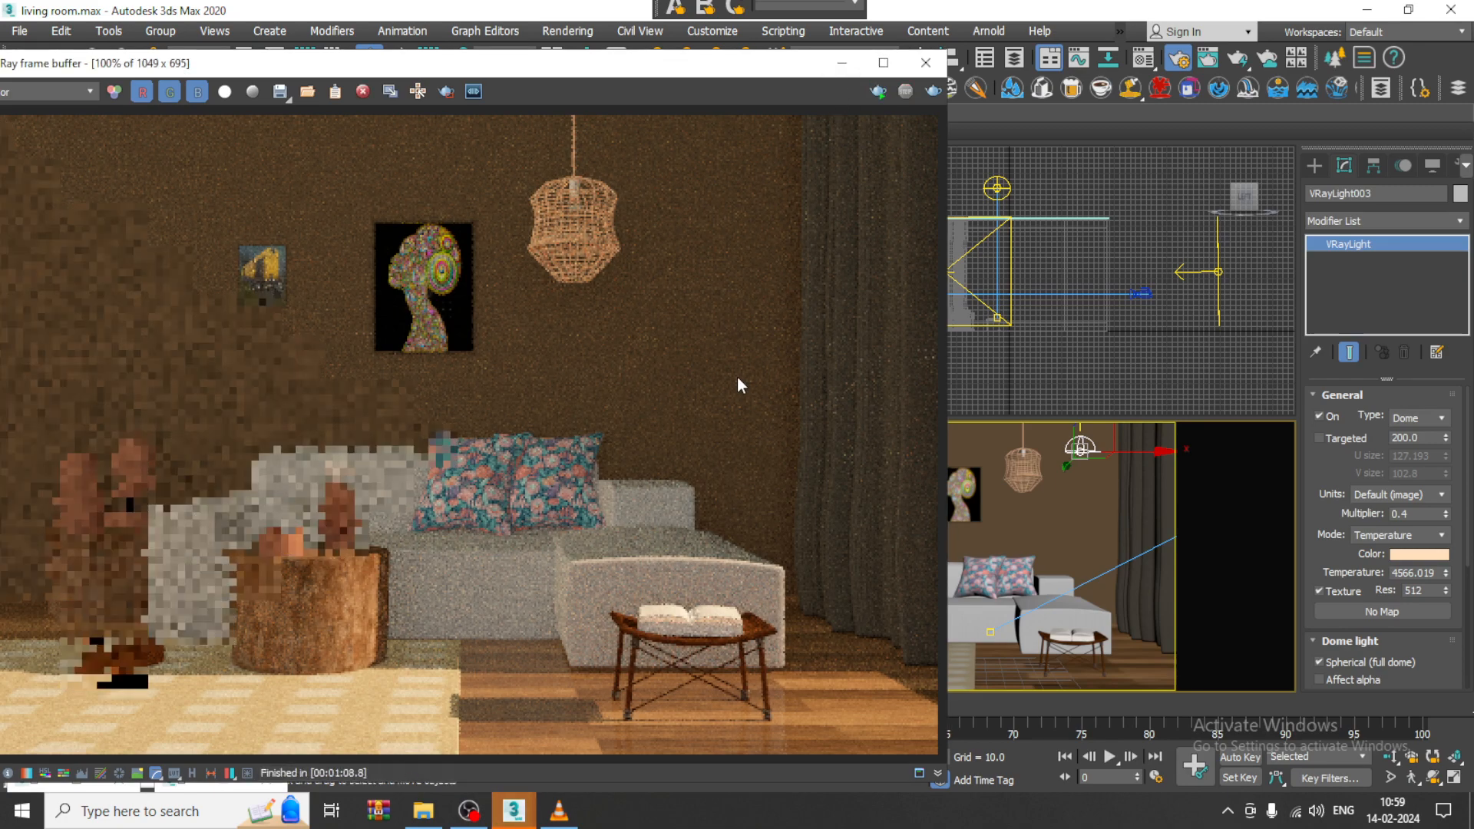
Clear the frame buffer away from the viewports and select the V-Ray sun in the perspective view
{"action": "left_click", "coordinate": [842, 63]}
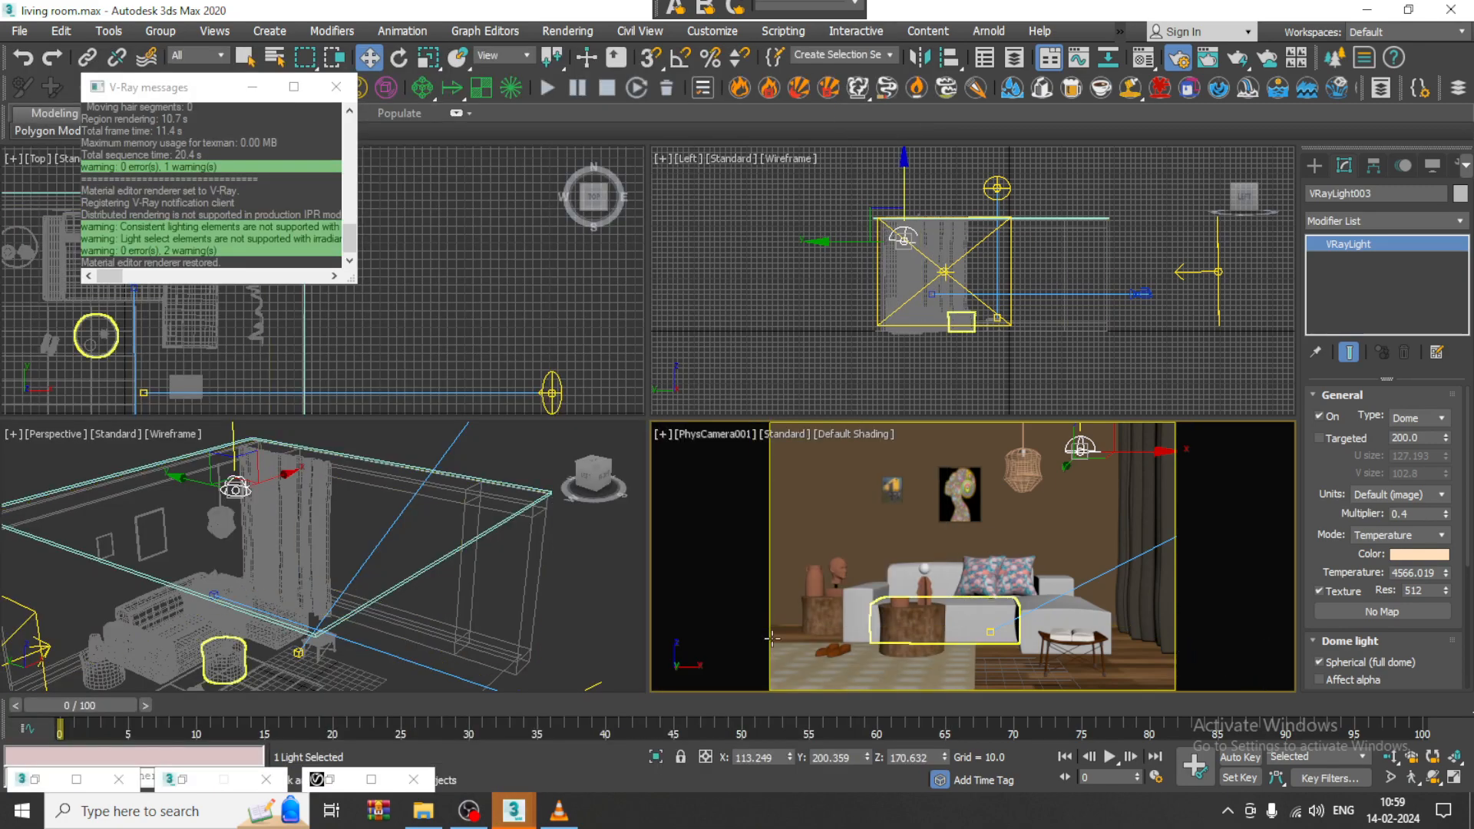
{"action": "left_click", "coordinate": [574, 594]}
{"action": "scroll", "coordinate": [571, 539], "scroll_direction": "down", "scroll_amount": 4}
{"action": "middle_click_drag", "start_coordinate": [572, 539], "coordinate": [382, 561], "text": "alt"}
{"action": "scroll", "coordinate": [445, 508], "scroll_direction": "down", "scroll_amount": 2}
{"action": "left_click", "coordinate": [463, 502]}
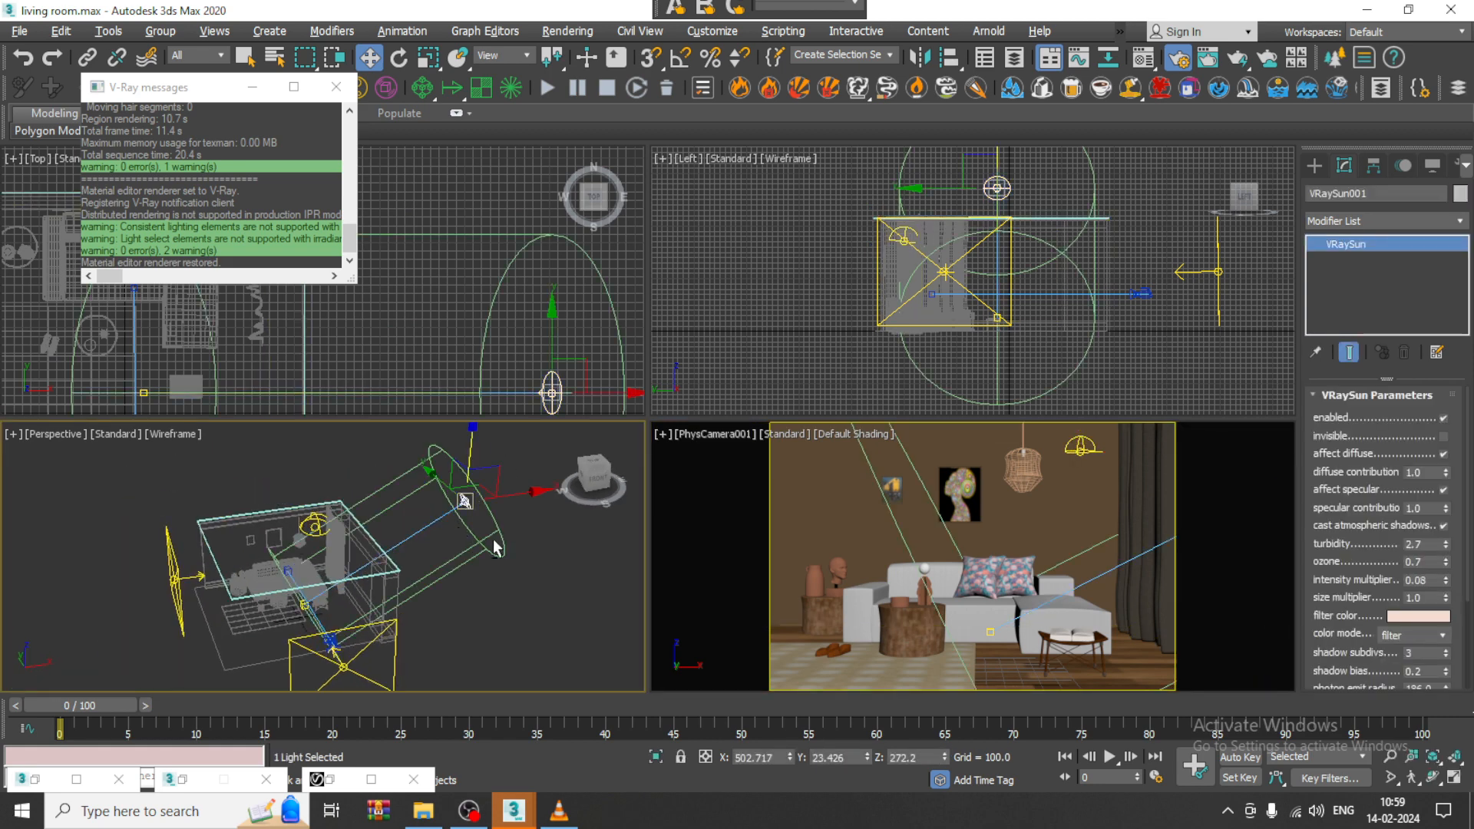
{"action": "middle_click_drag", "start_coordinate": [494, 543], "coordinate": [518, 562], "text": "alt"}
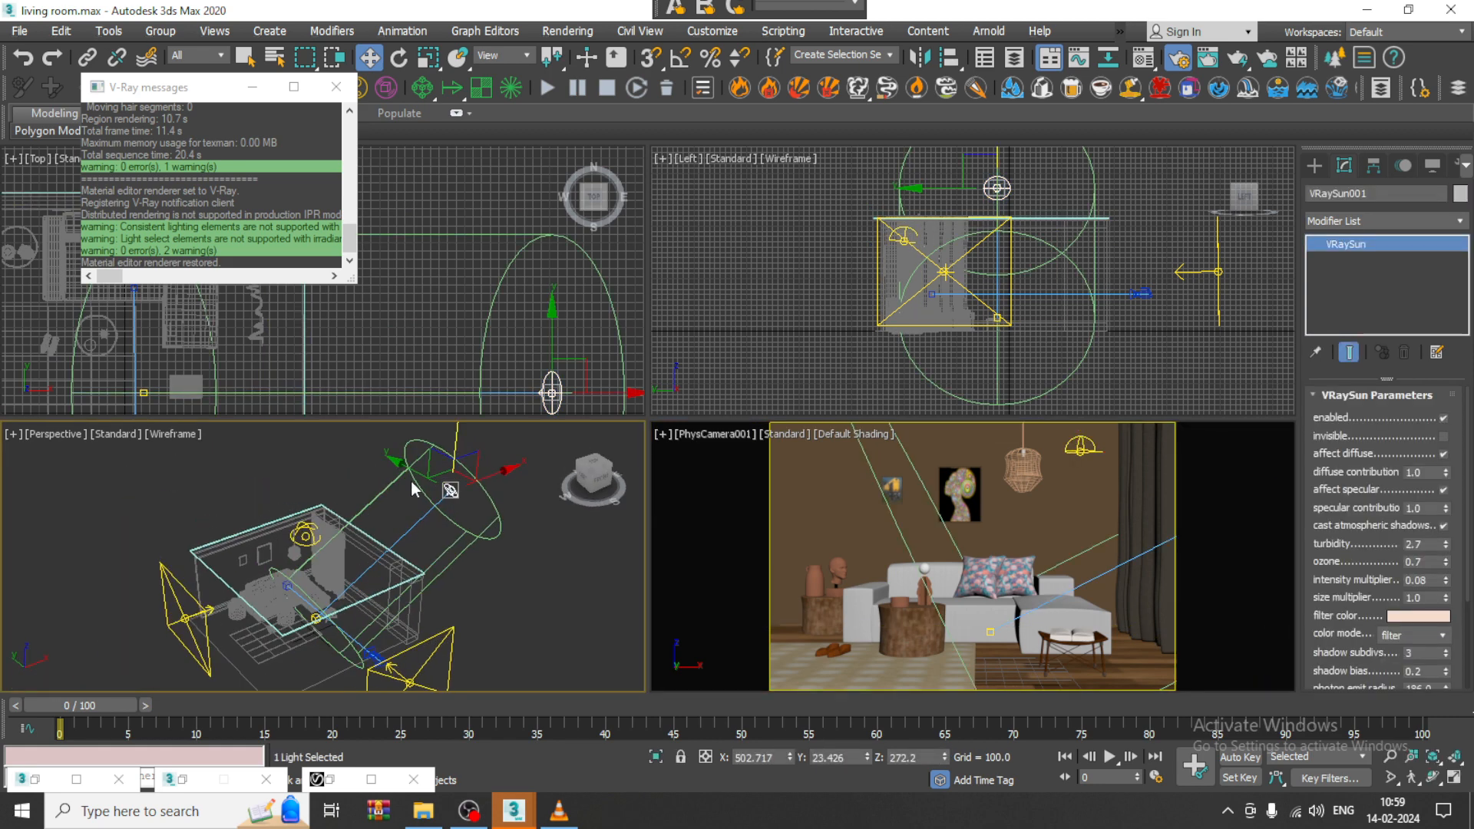
Re-render the camera view with the frame buffer placed beside the perspective view, and stop the render
{"action": "left_click", "coordinate": [330, 779]}
{"action": "left_click", "coordinate": [932, 93]}
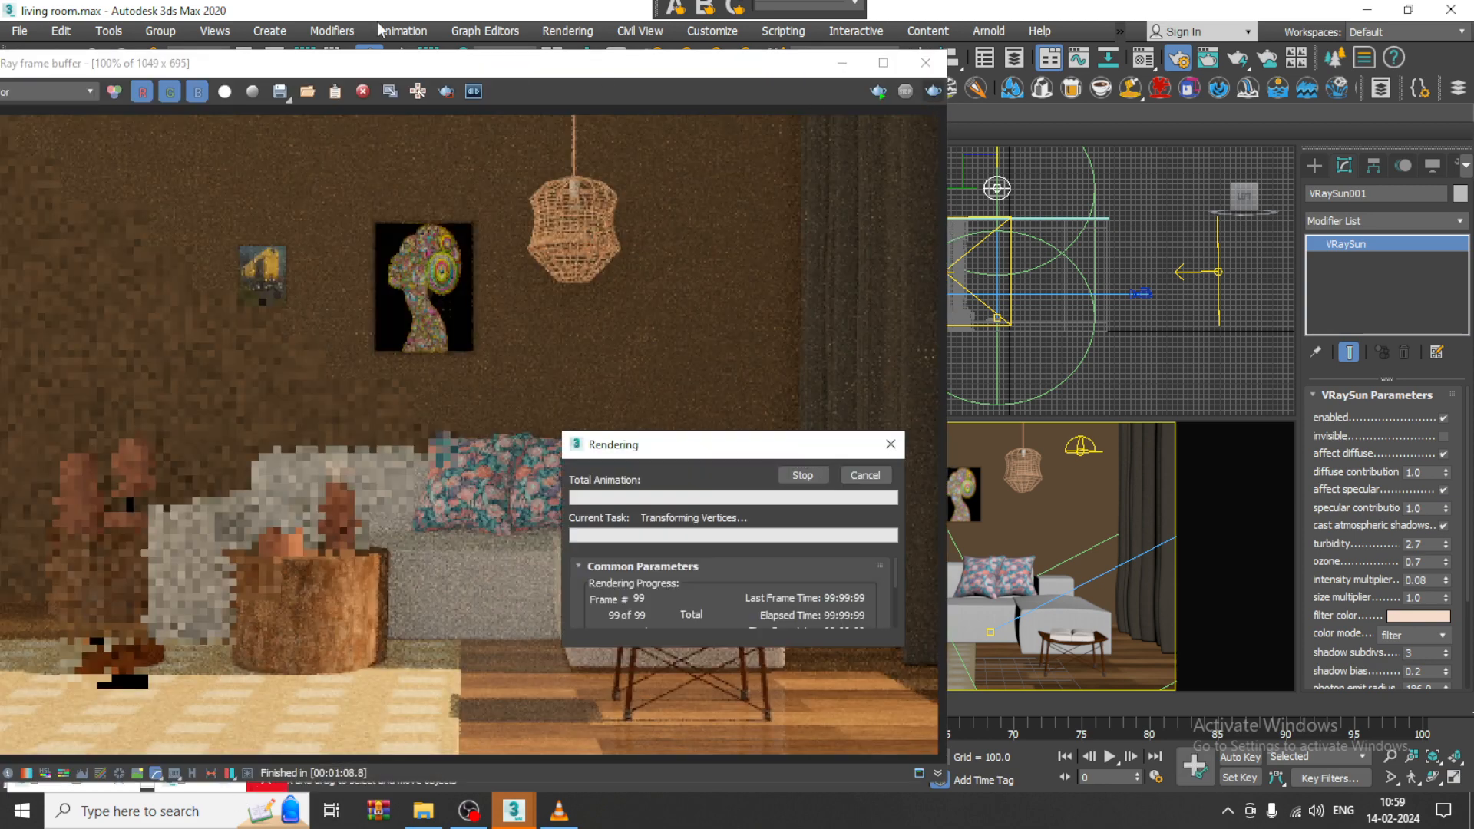
{"action": "left_click_drag", "start_coordinate": [1019, 107], "coordinate": [1020, 109]}
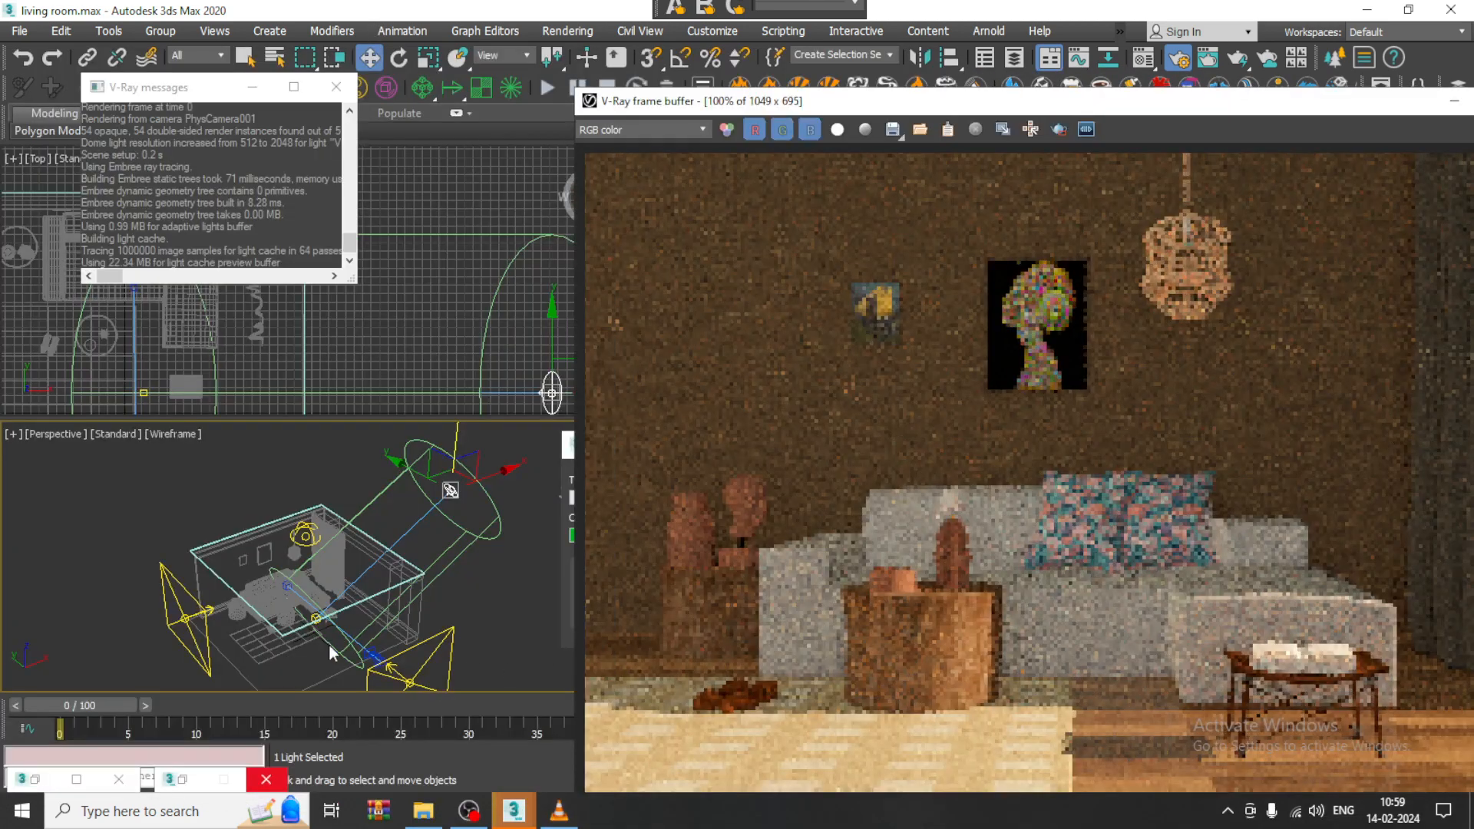
{"action": "left_click_drag", "start_coordinate": [560, 520], "coordinate": [461, 257]}
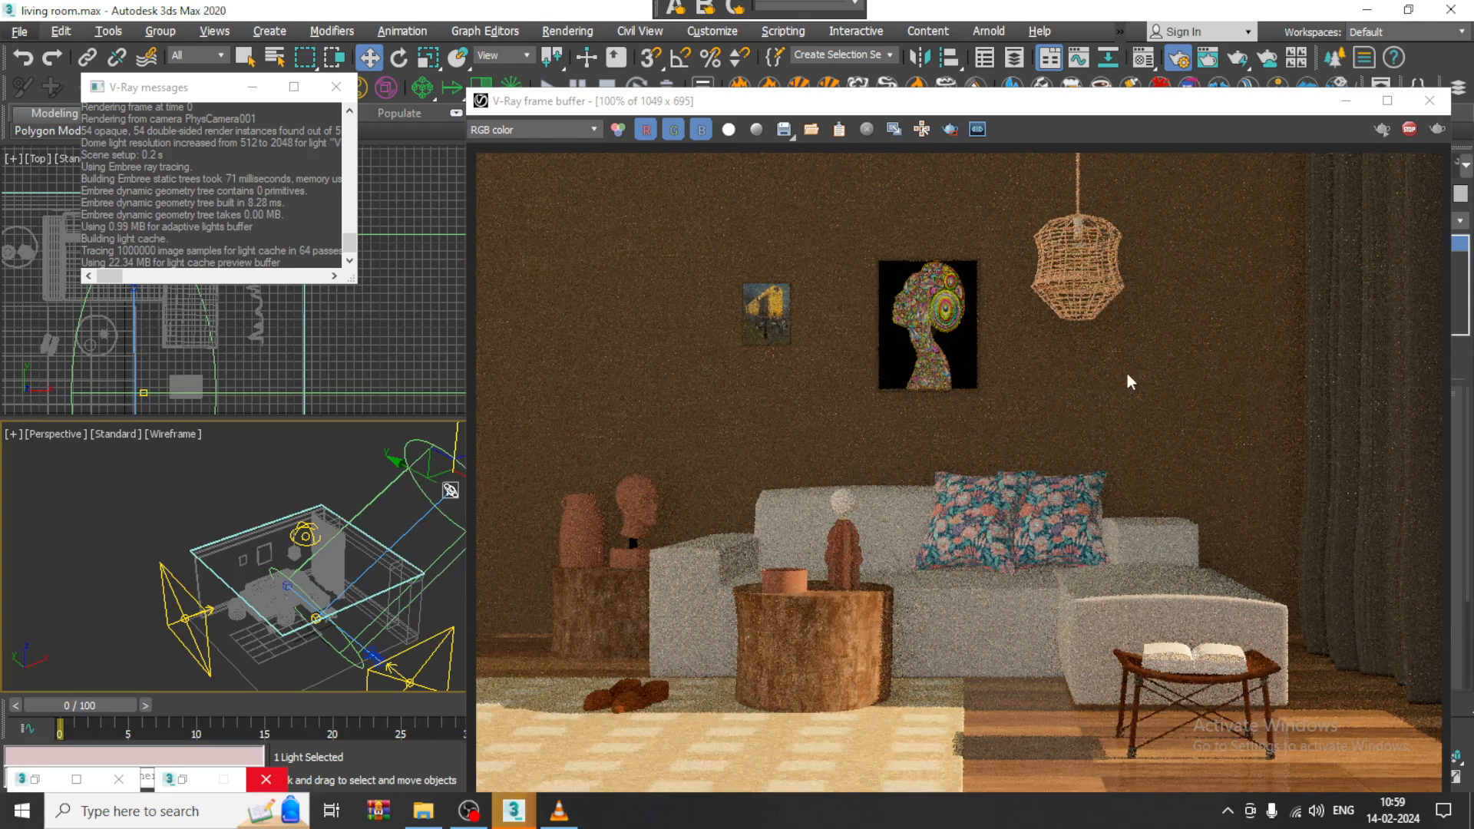
{"action": "mouse_move", "coordinate": [519, 812]}
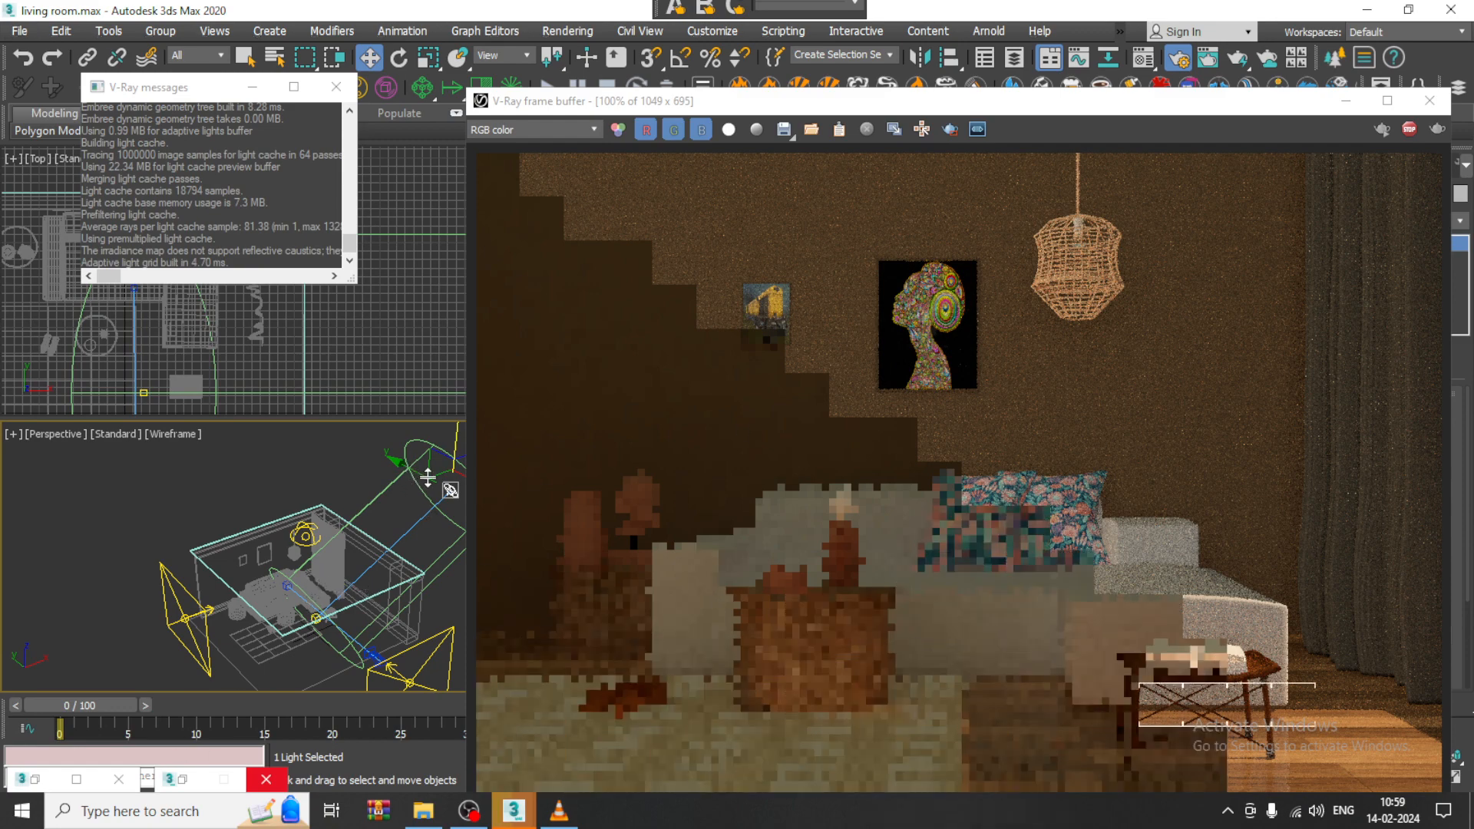
{"action": "key", "text": "Escape"}
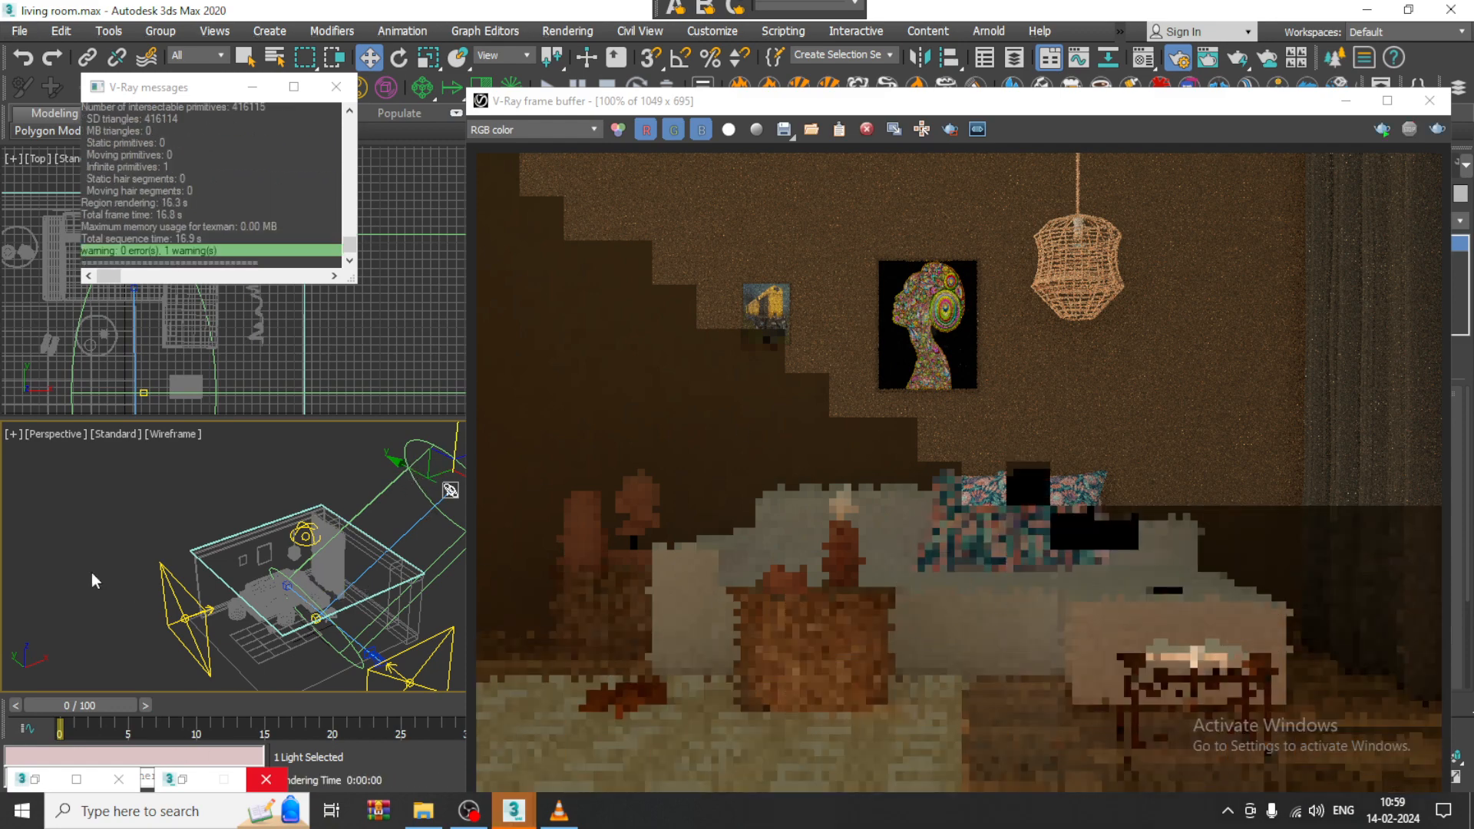
Try the V-Ray sun shifted along its Y axis towards the front of the room, test-render it, and return the sun to its previous position
{"action": "middle_click_drag", "start_coordinate": [296, 566], "coordinate": [204, 556]}
{"action": "left_click", "coordinate": [225, 563]}
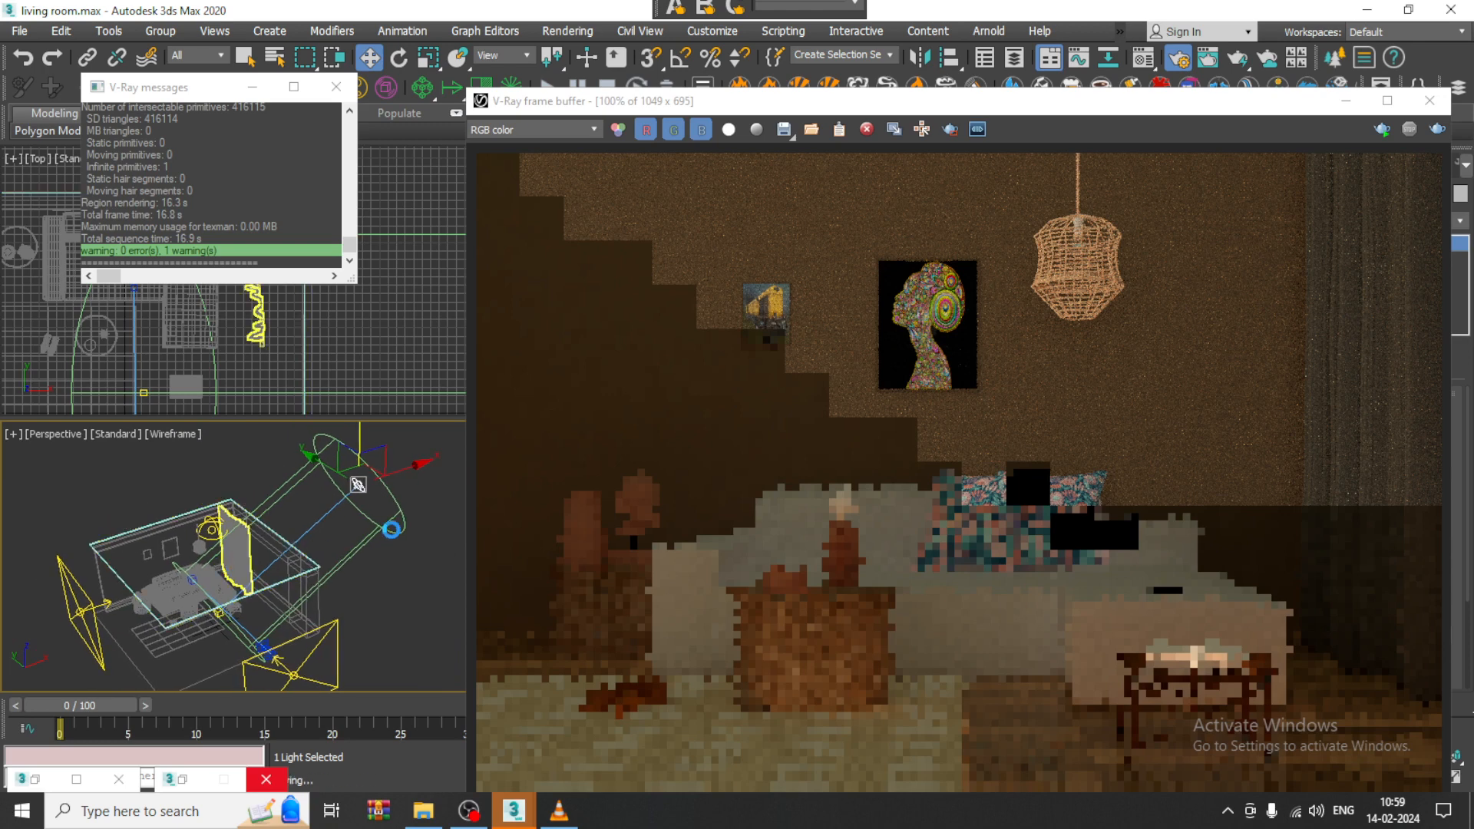
{"action": "left_click", "coordinate": [358, 527]}
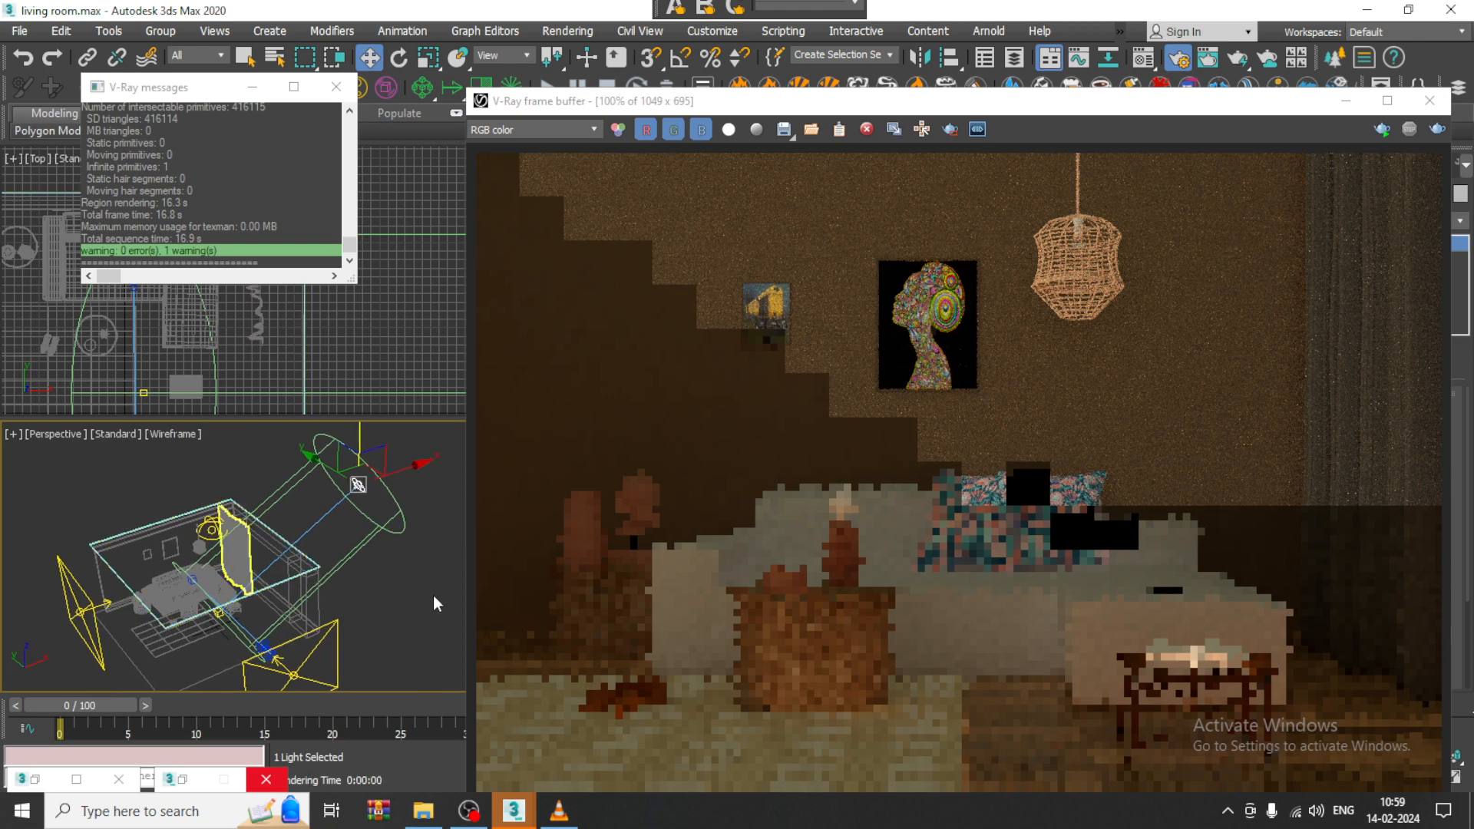
{"action": "left_click_drag", "start_coordinate": [330, 470], "coordinate": [346, 477]}
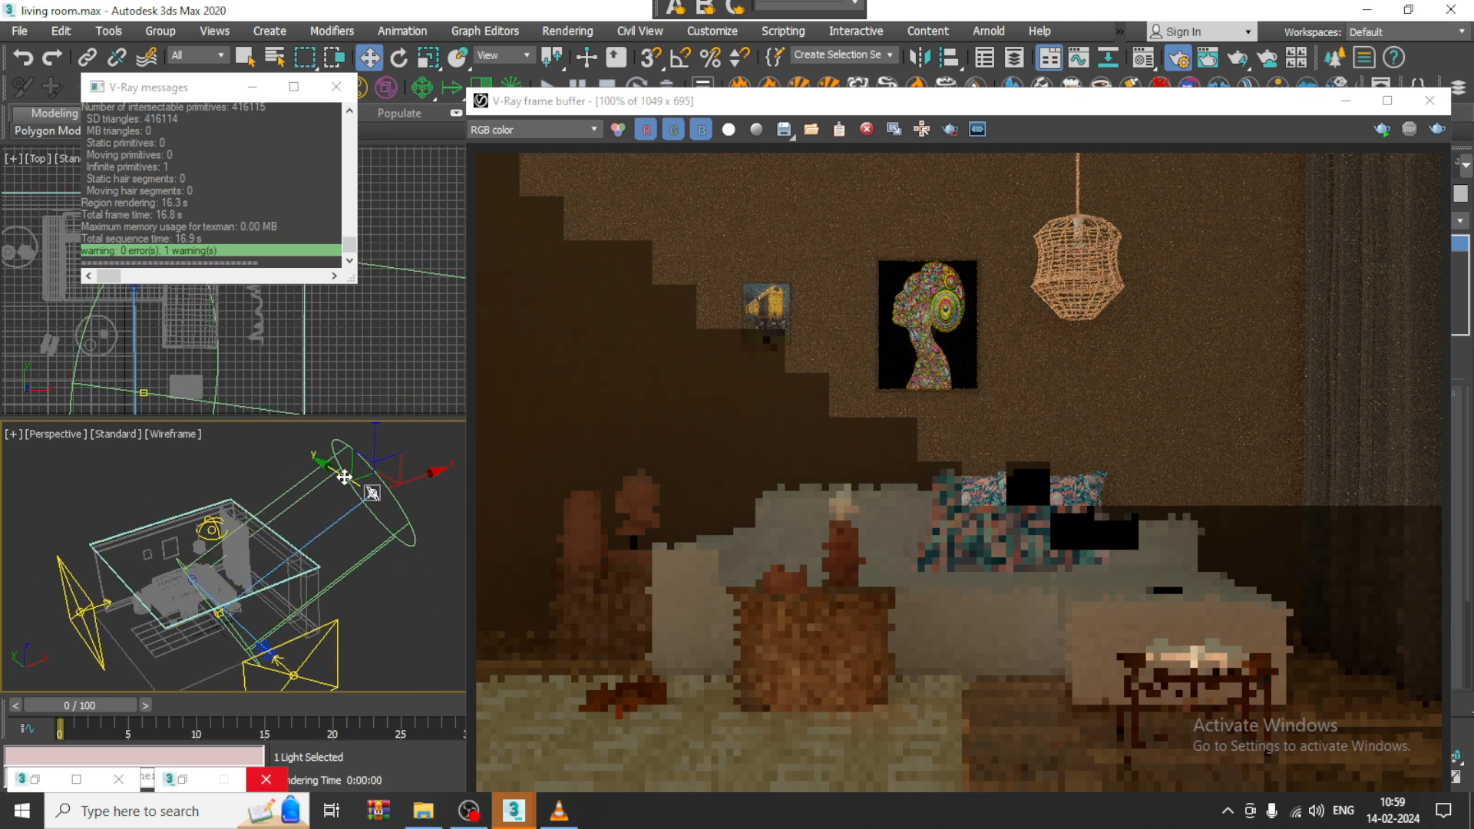
{"action": "left_click", "coordinate": [1437, 129]}
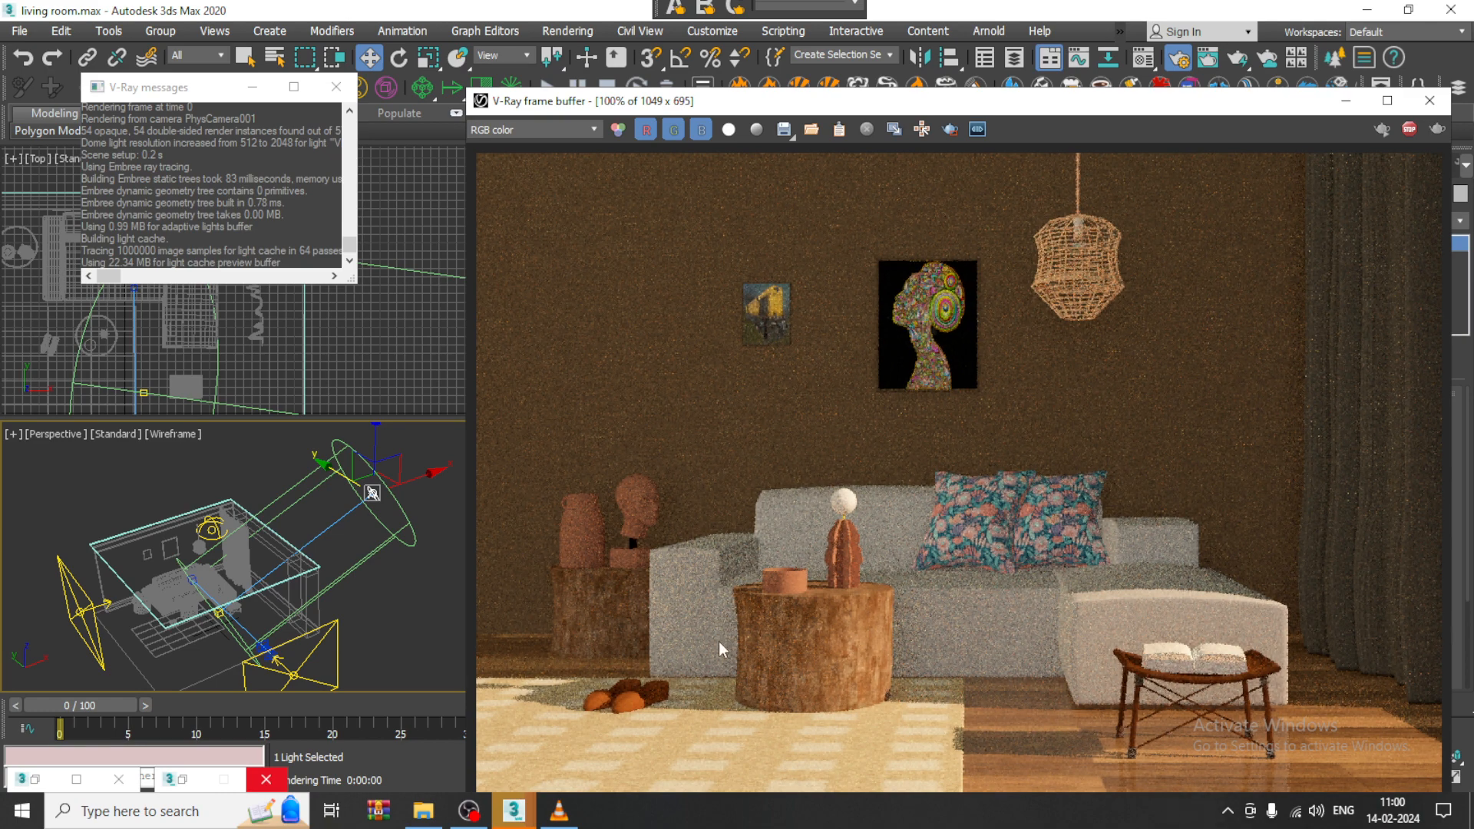
{"action": "left_click_drag", "start_coordinate": [364, 510], "coordinate": [350, 498]}
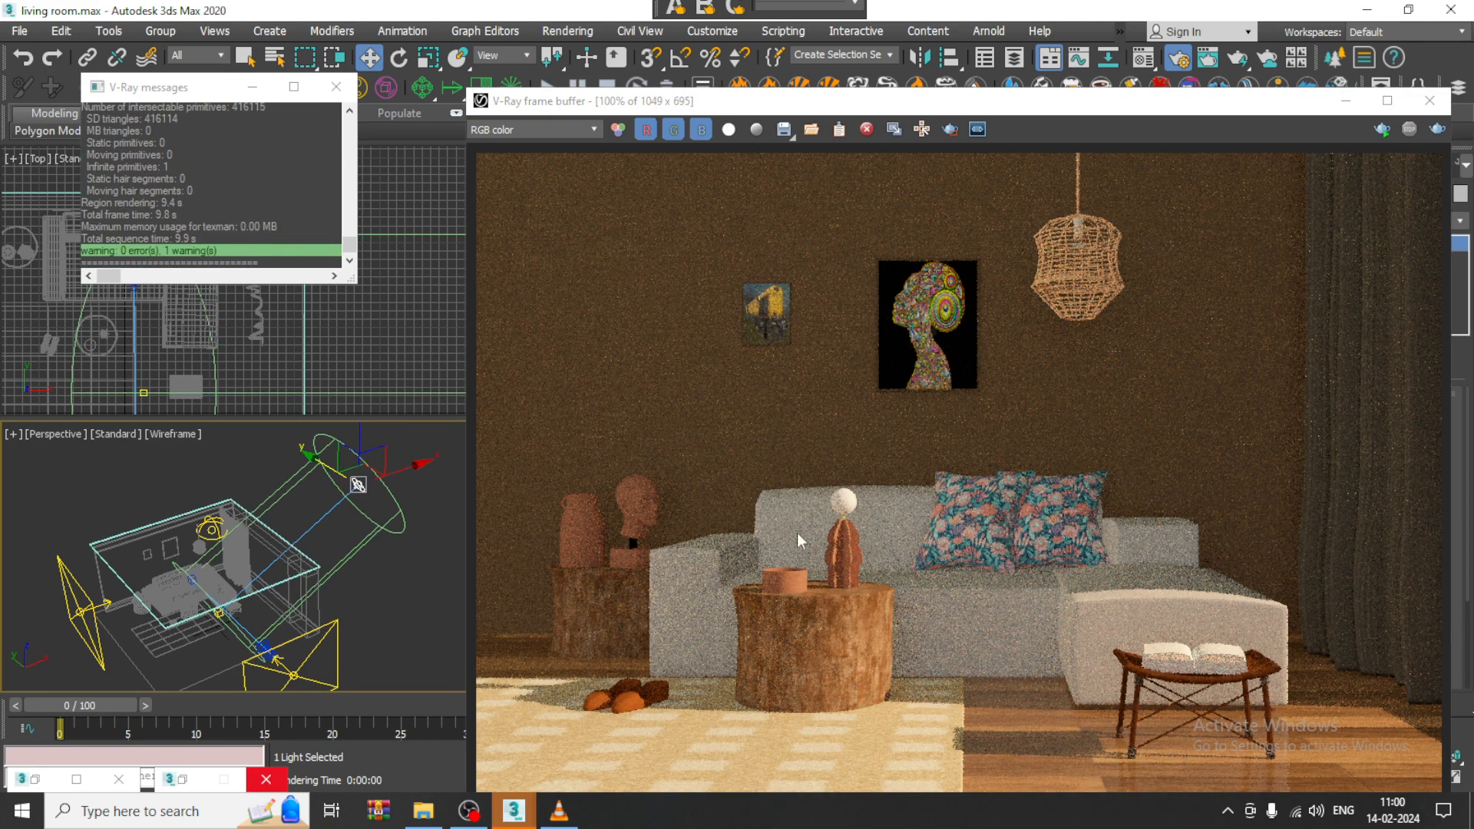
{"action": "left_click", "coordinate": [1436, 130]}
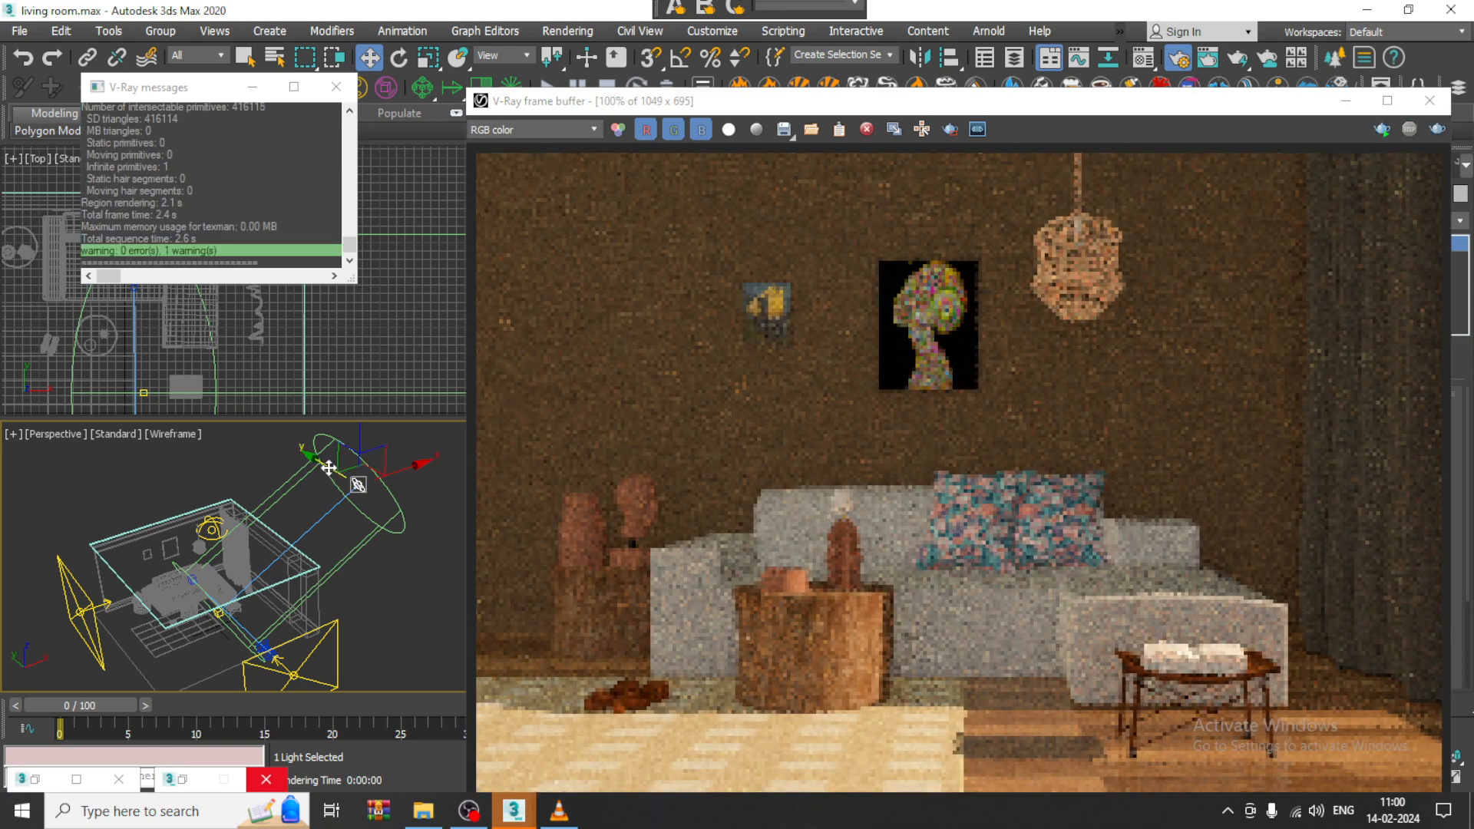
Shift the V-Ray sun slightly along its Y axis to about Y -23.6, re-render the camera view and minimise the frame buffer
{"action": "left_click_drag", "start_coordinate": [329, 467], "coordinate": [338, 477]}
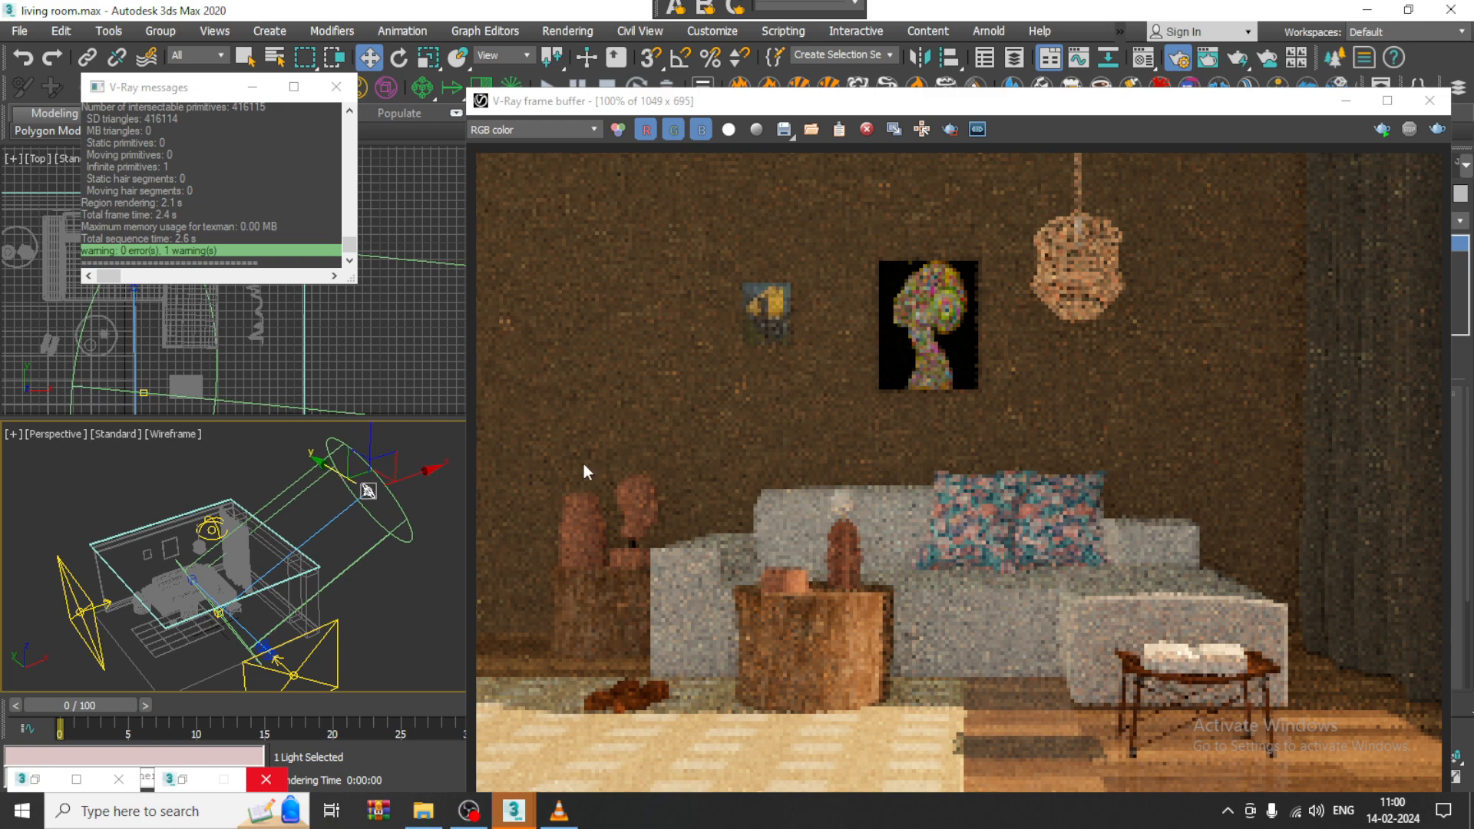
{"action": "left_click", "coordinate": [1431, 132]}
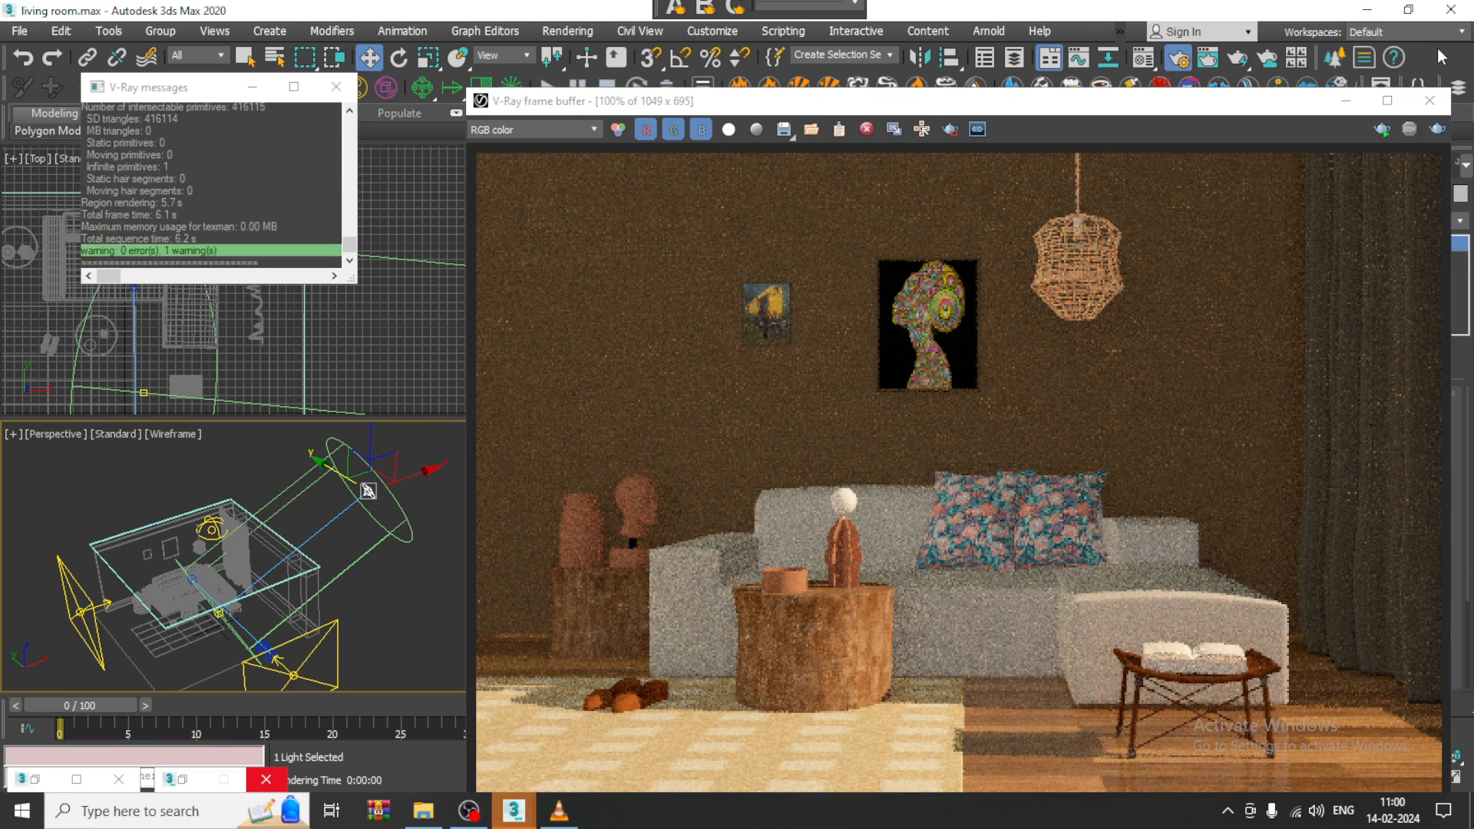
{"action": "left_click", "coordinate": [1345, 101]}
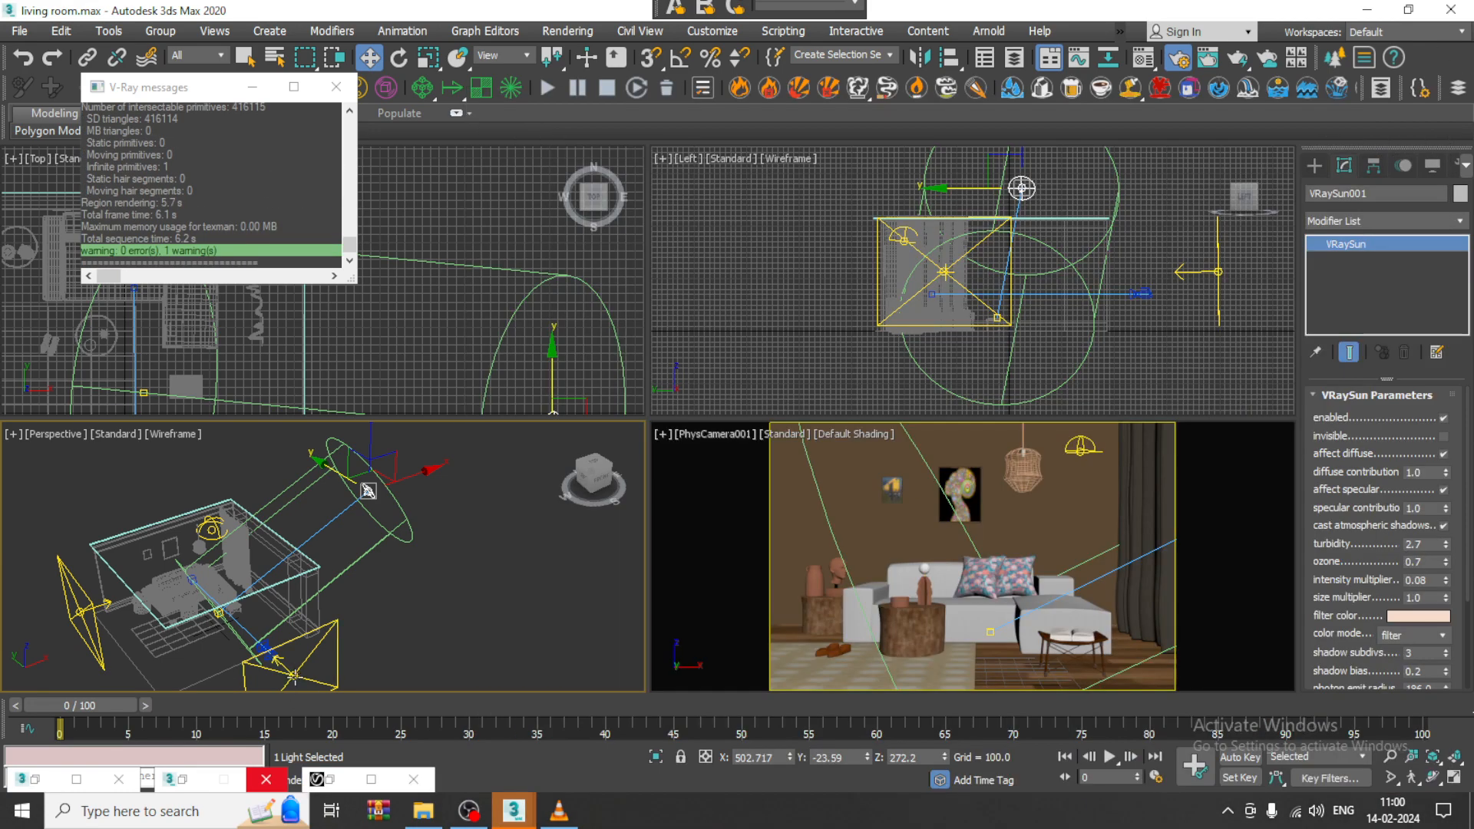
Move the plane light in front of the room closer to it and rotate it about Z to about -14.12 degrees
{"action": "left_click", "coordinate": [294, 676]}
{"action": "middle_click_drag", "start_coordinate": [413, 632], "coordinate": [438, 531]}
{"action": "scroll", "coordinate": [438, 530], "scroll_direction": "up", "scroll_amount": 2}
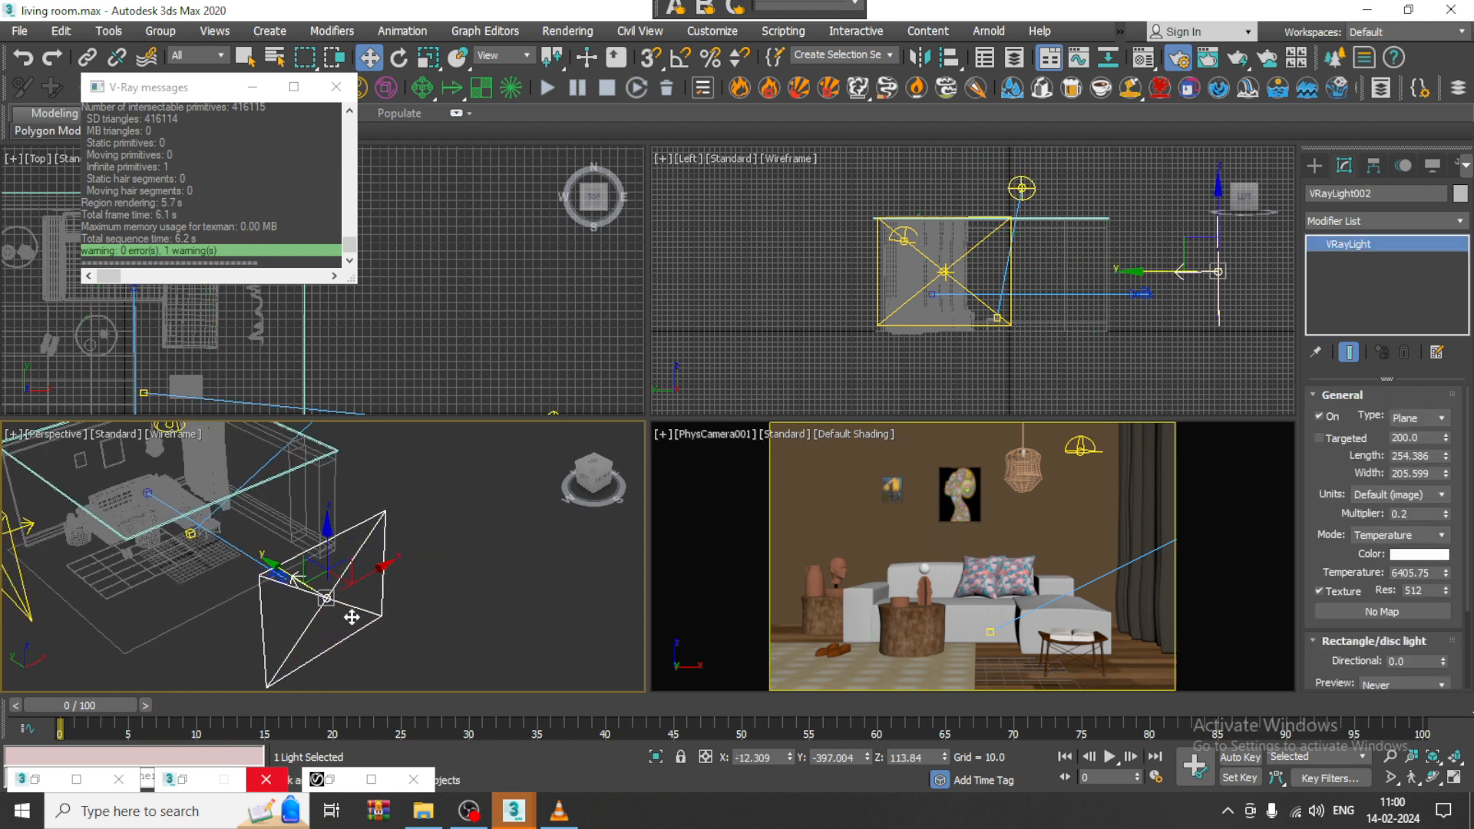
{"action": "key", "text": "e"}
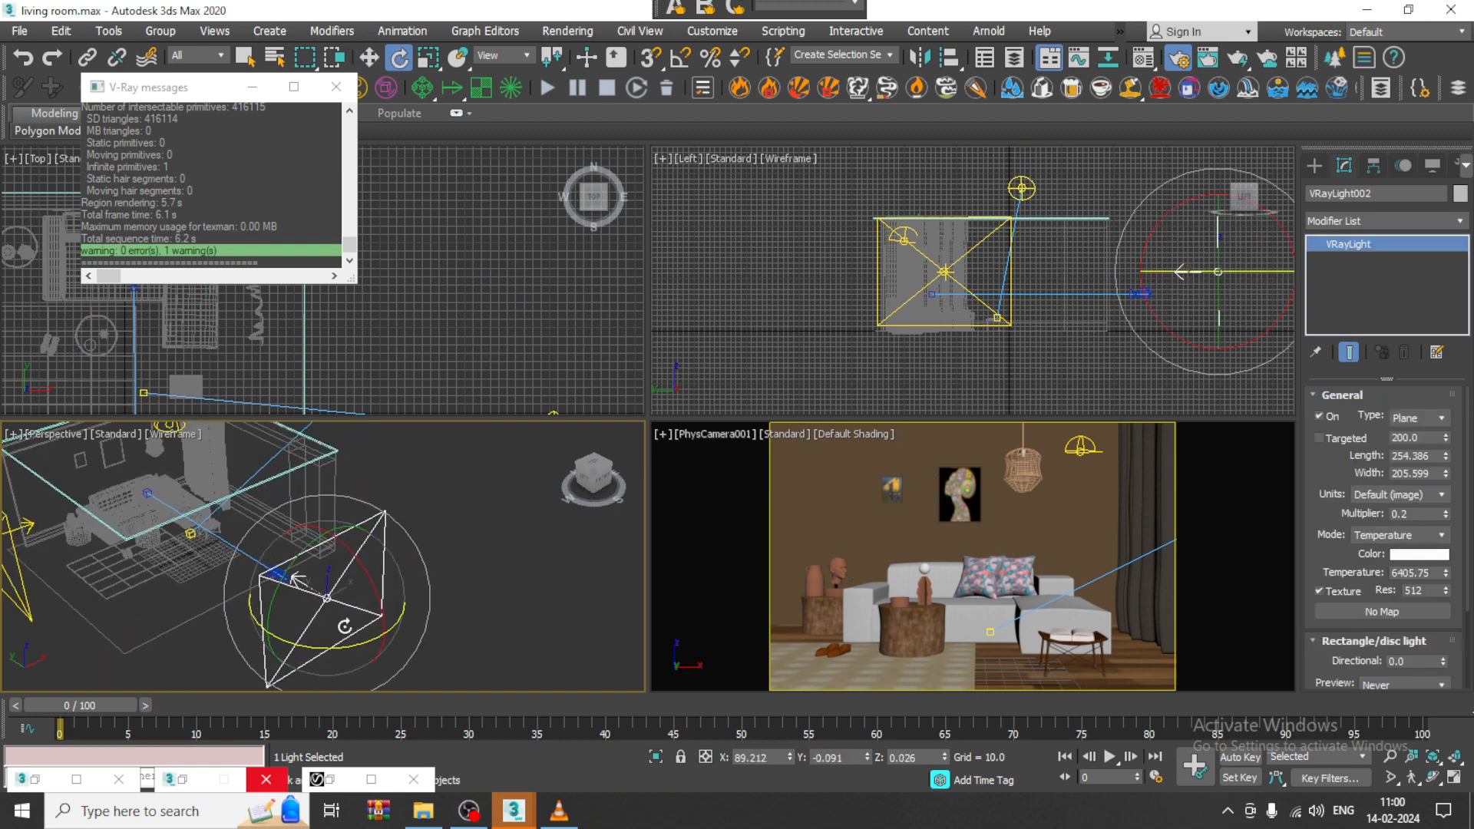
{"action": "key", "text": "w"}
{"action": "left_click_drag", "start_coordinate": [298, 577], "coordinate": [247, 592]}
{"action": "key", "text": "e"}
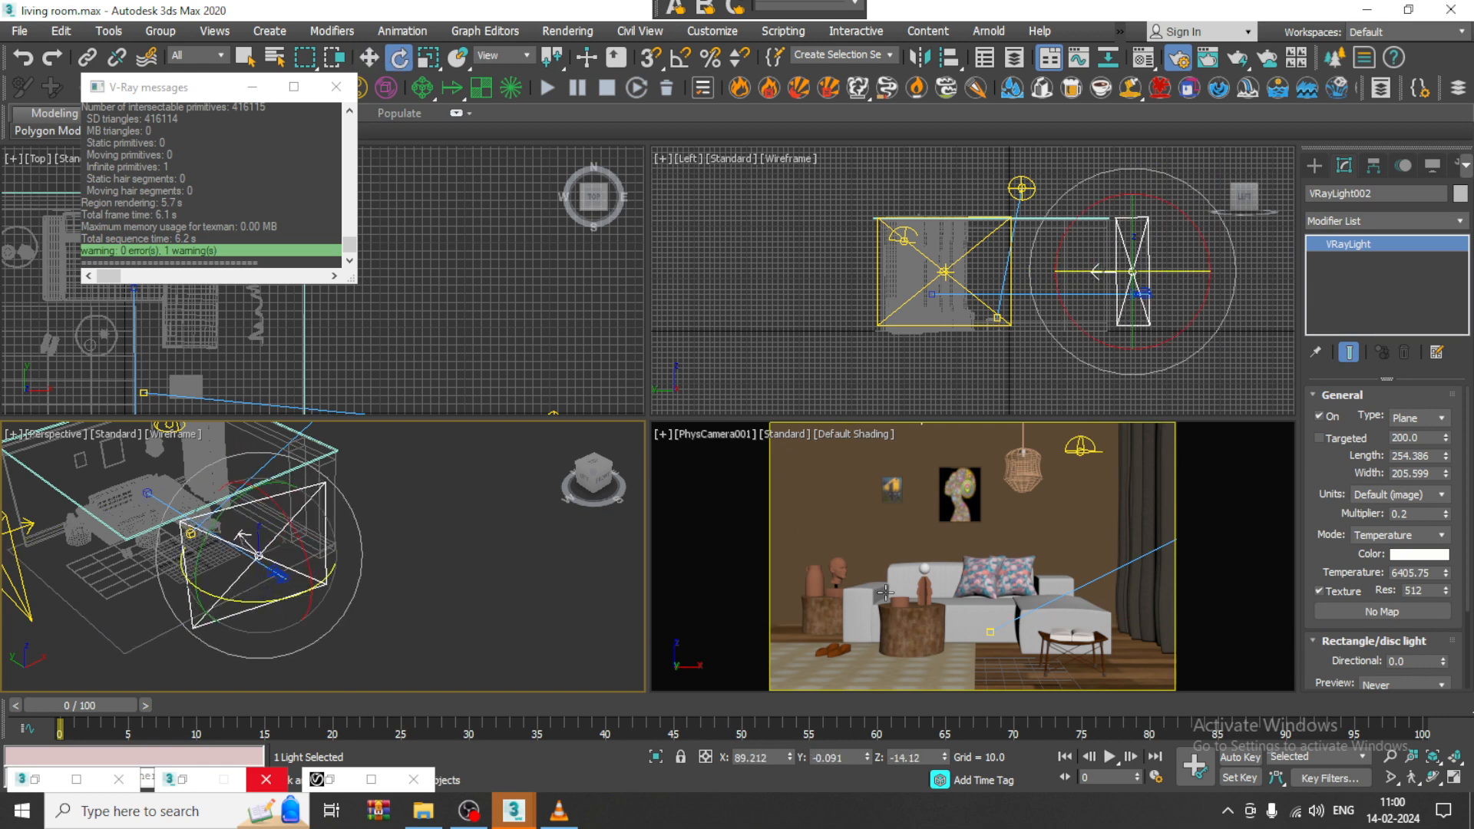
Re-render the camera view and move the frame buffer so the plane light's parameters are uncovered
{"action": "left_click", "coordinate": [330, 780]}
{"action": "left_click", "coordinate": [1438, 130]}
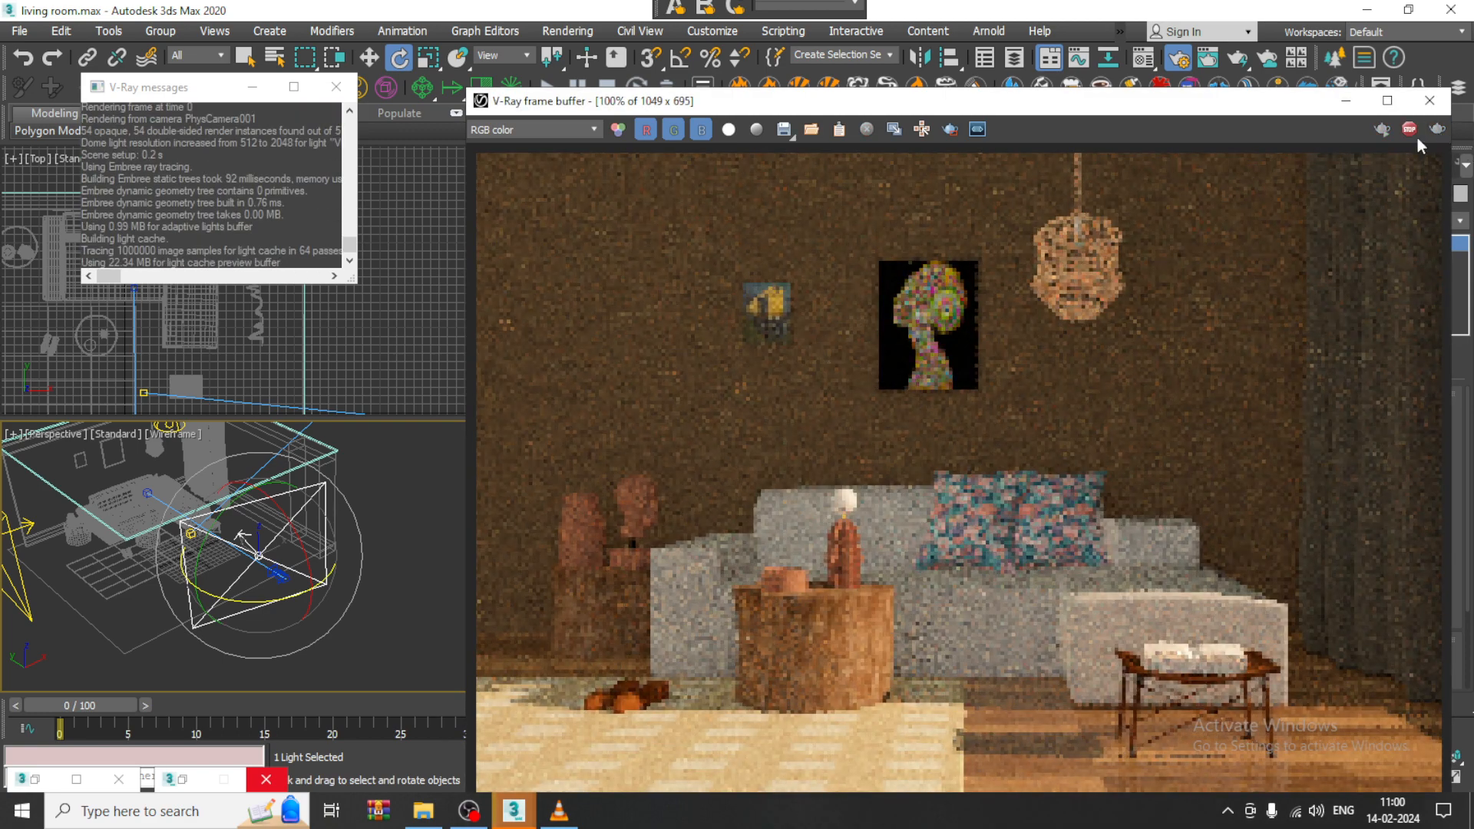
{"action": "left_click_drag", "start_coordinate": [1160, 108], "coordinate": [732, 56]}
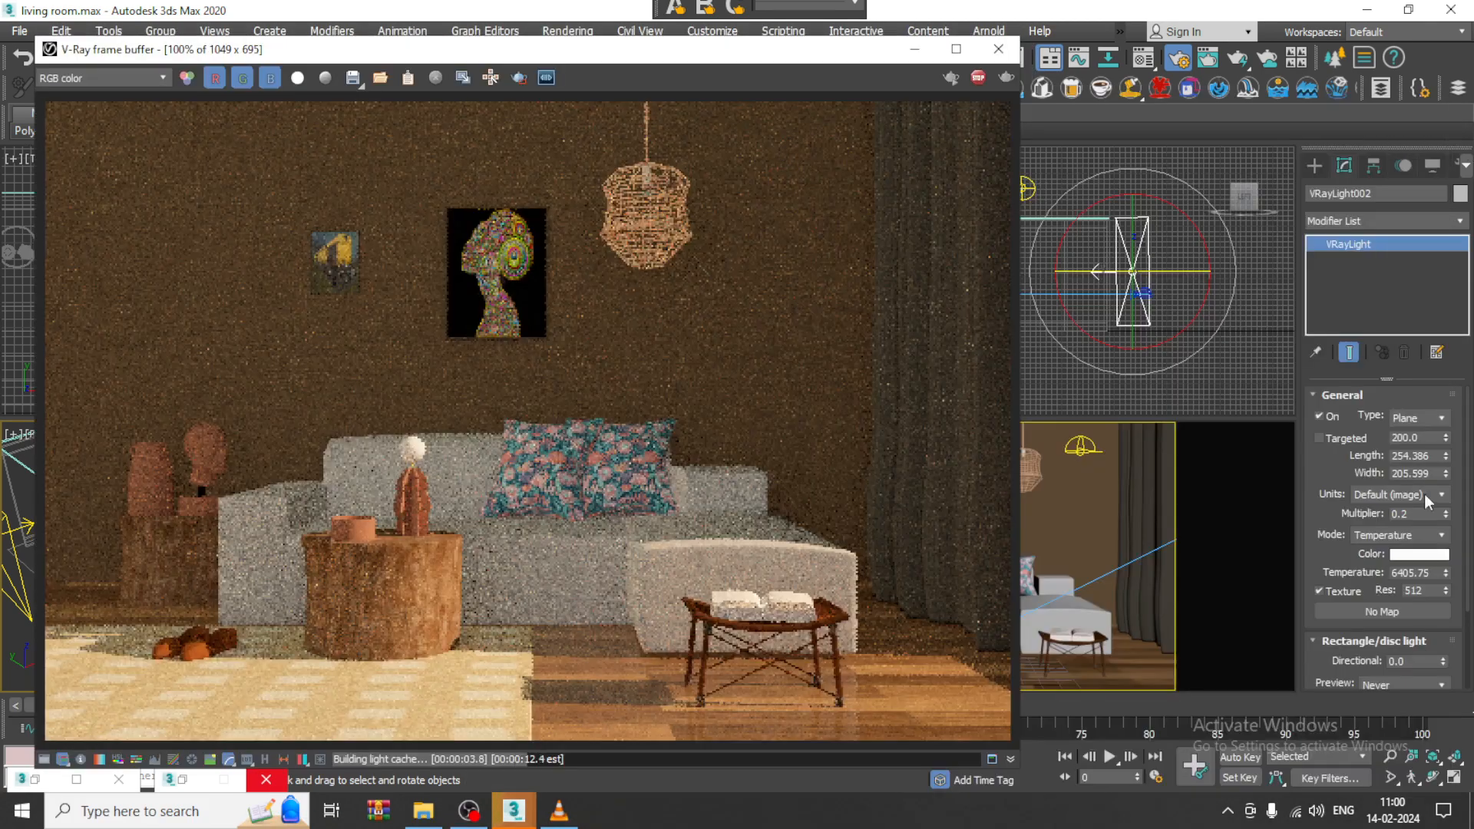
Try the plane light with a multiplier of 1.2 and re-render the camera view
{"action": "left_click", "coordinate": [1445, 514]}
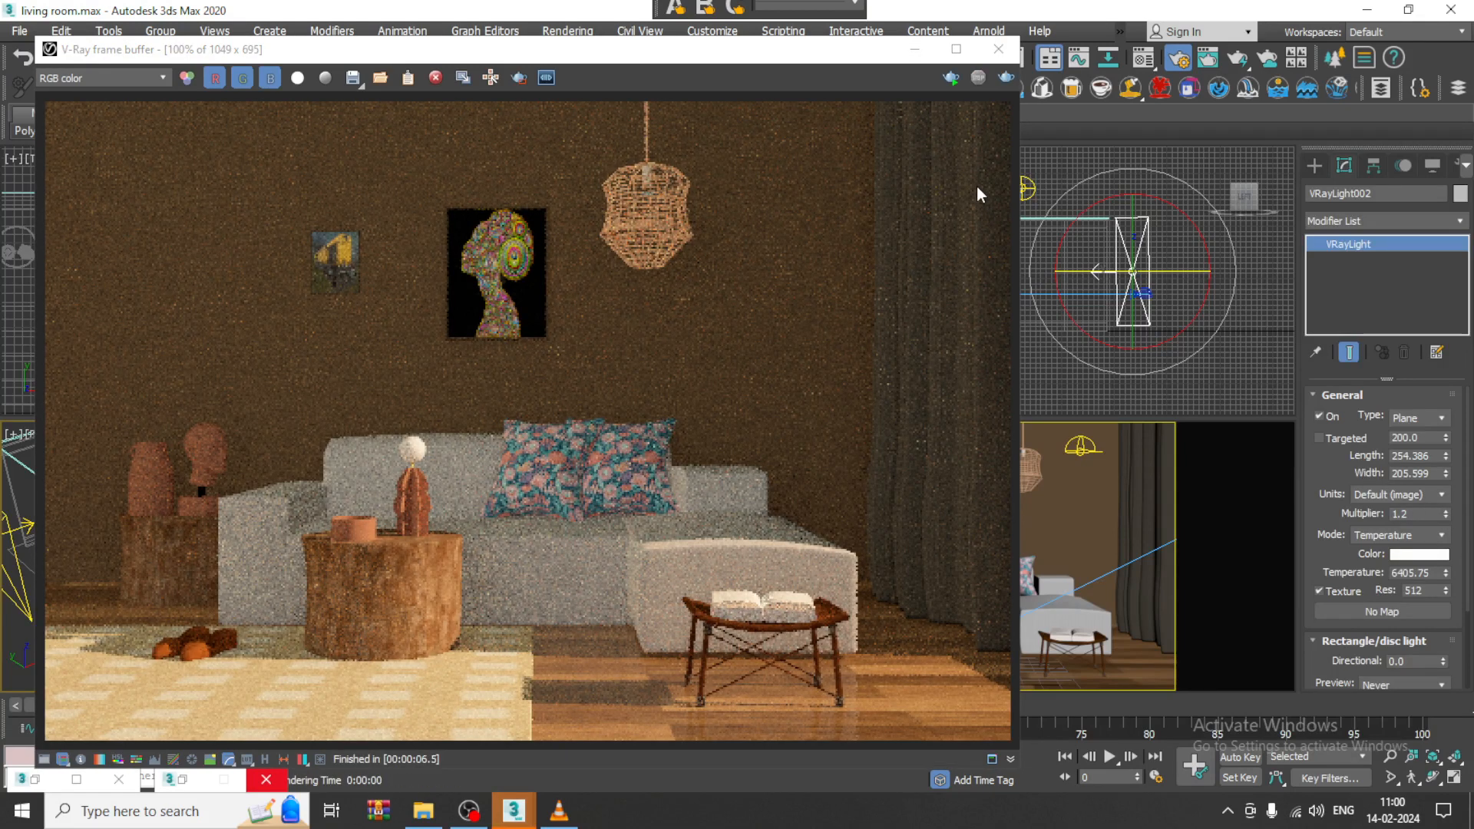
{"action": "left_click", "coordinate": [1004, 79]}
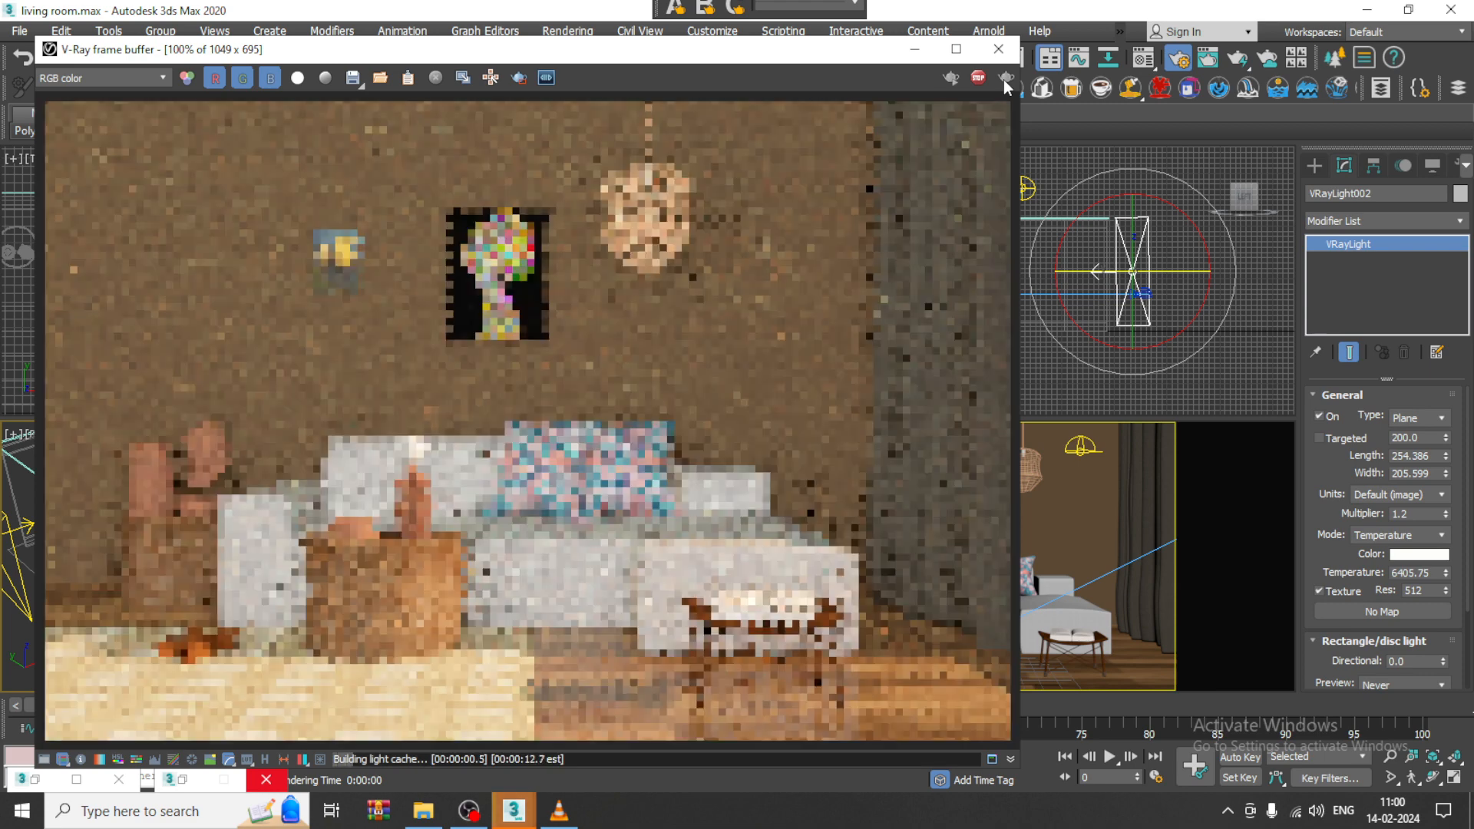
{"action": "left_click", "coordinate": [1402, 587]}
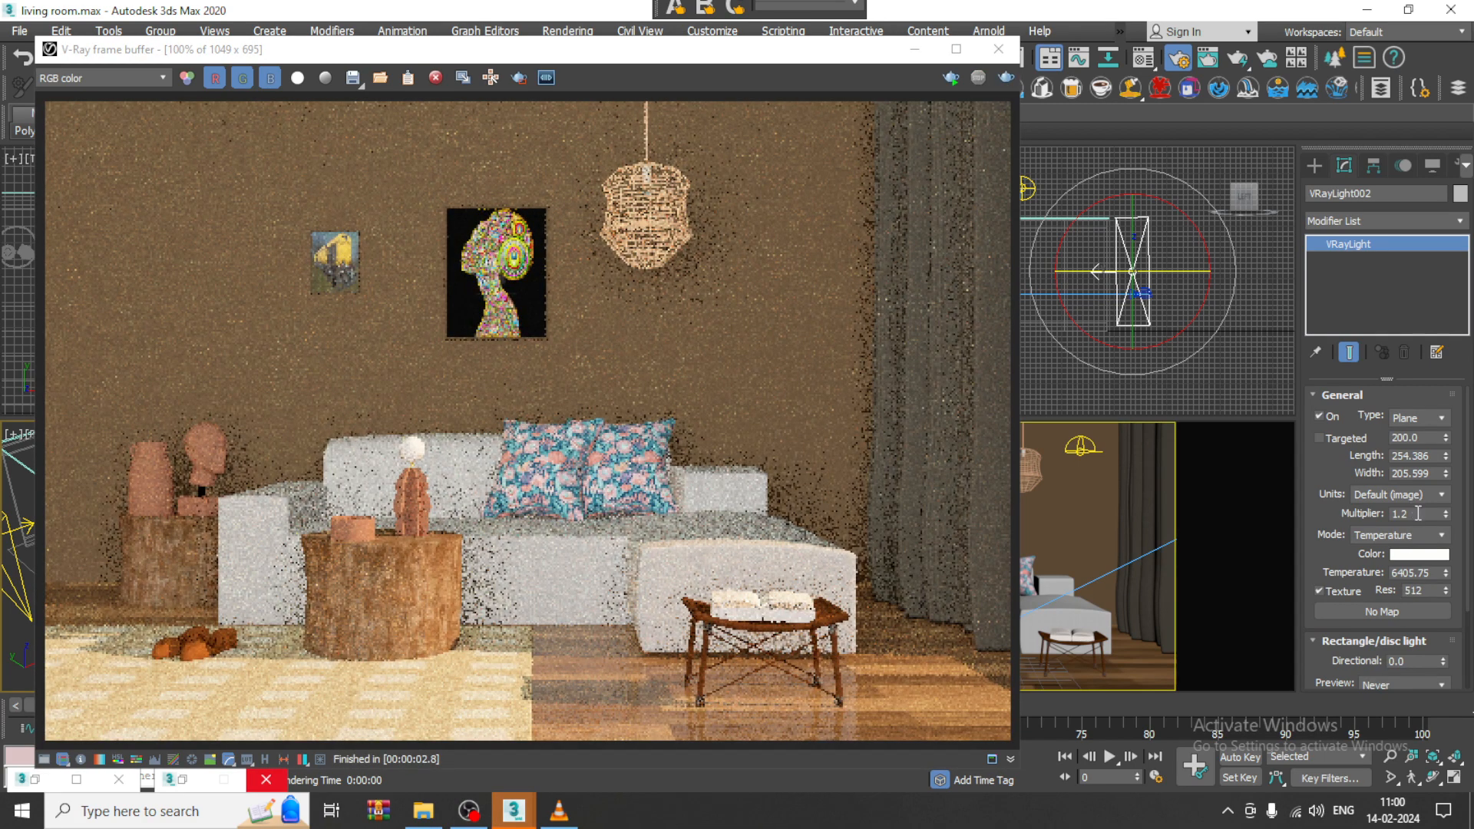
Set the plane light's multiplier to 0.4, re-render the camera view and minimise the frame buffer
{"action": "left_click_drag", "start_coordinate": [1418, 514], "coordinate": [1315, 515]}
{"action": "left_click", "coordinate": [1005, 77]}
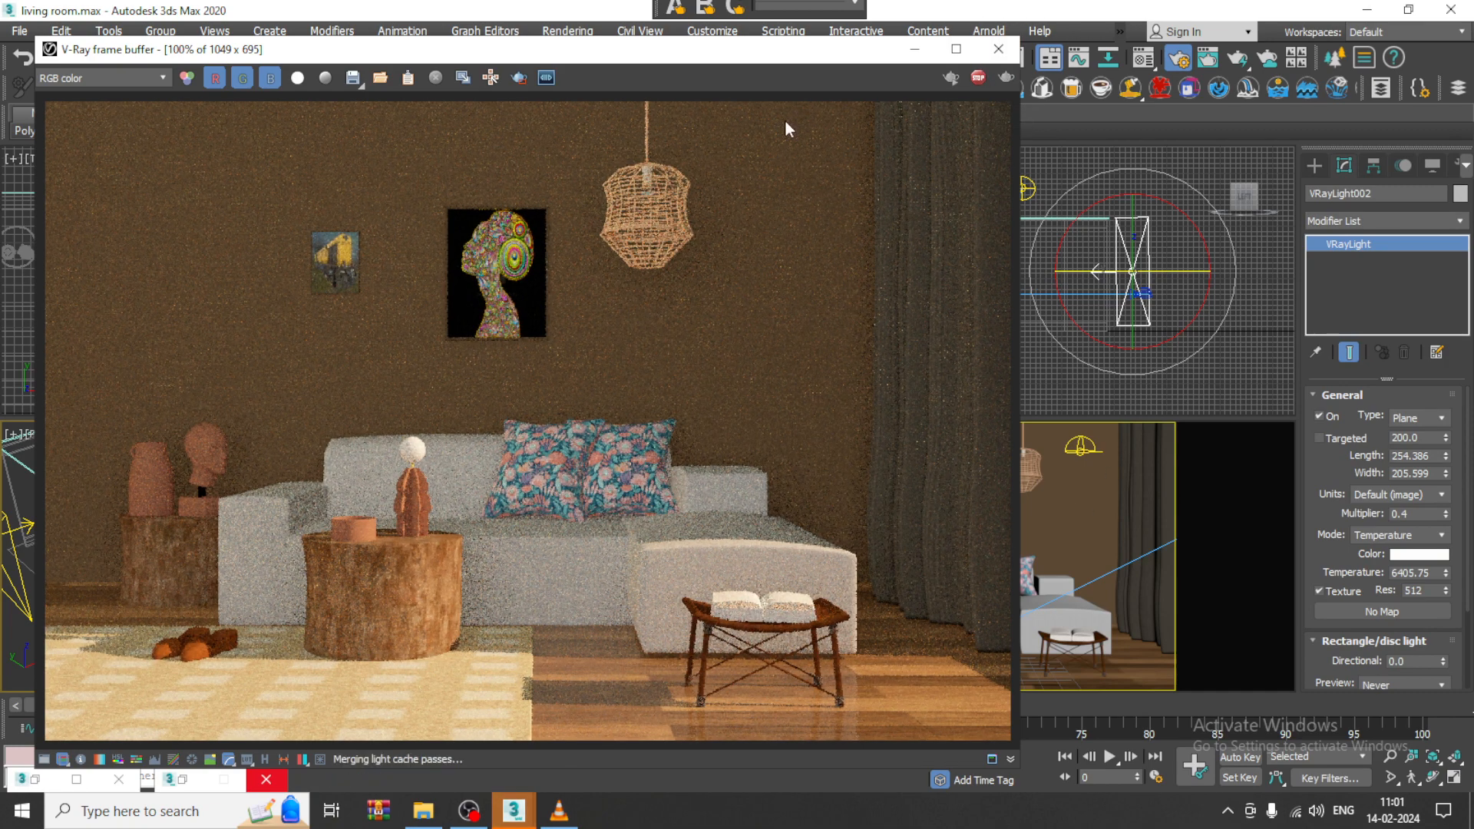
{"action": "left_click", "coordinate": [921, 54]}
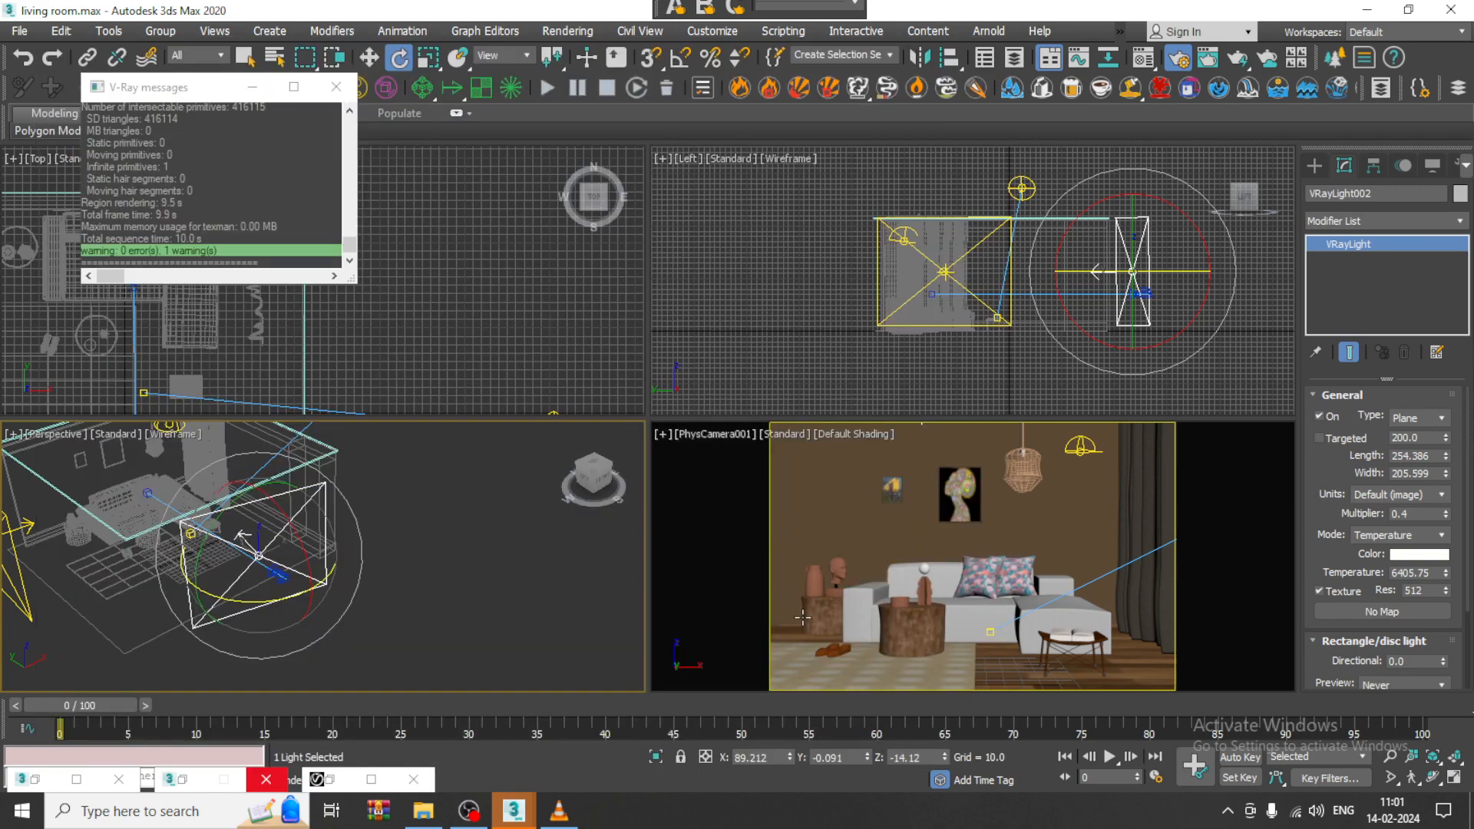
Create a VRayPhysicalCamera in the Left view, from the existing camera's position toward the back of the room
{"action": "left_click", "coordinate": [442, 577]}
{"action": "middle_click_drag", "start_coordinate": [393, 598], "coordinate": [508, 611], "text": "alt"}
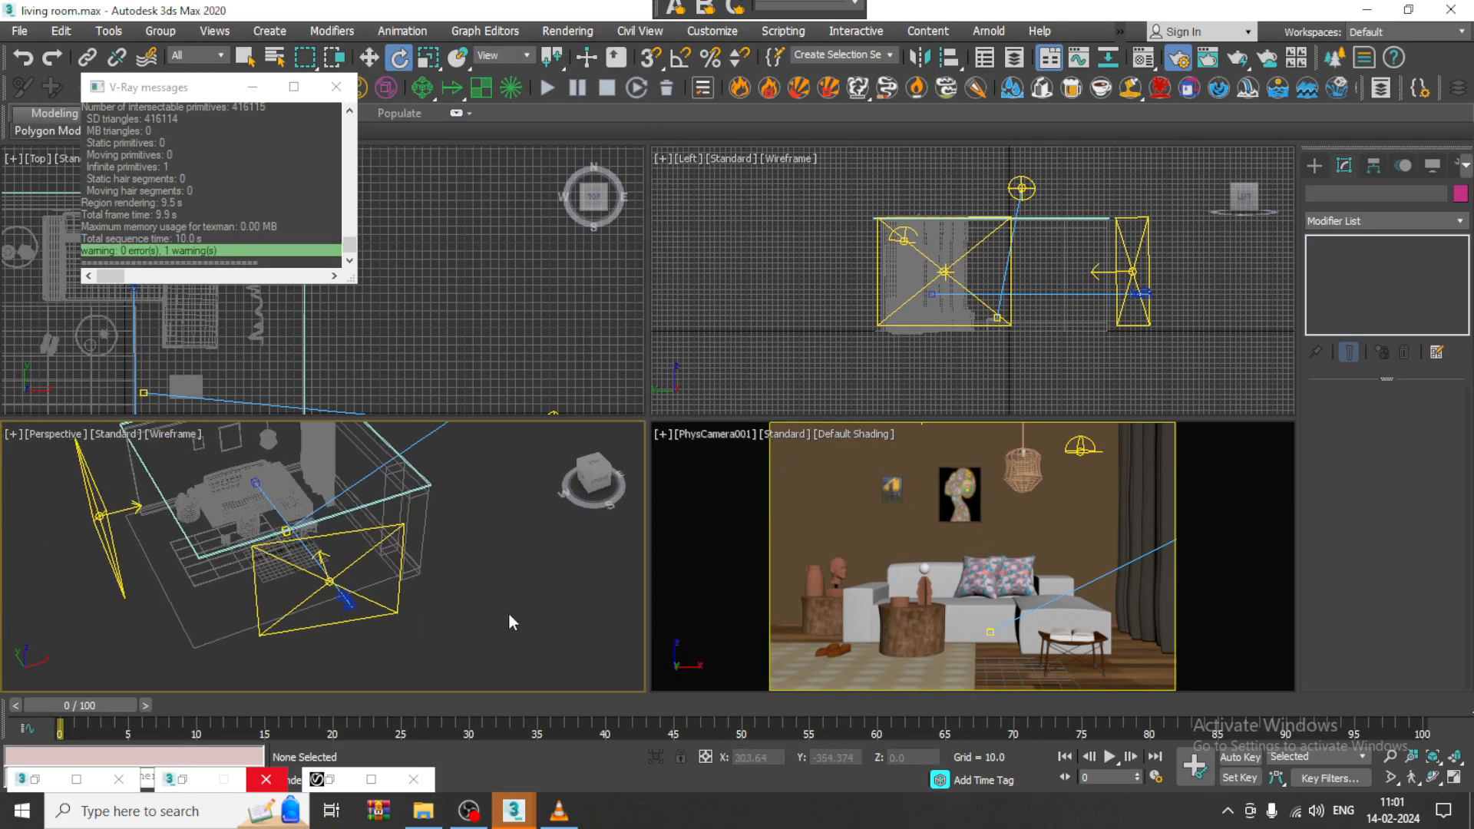
{"action": "left_click", "coordinate": [1315, 166]}
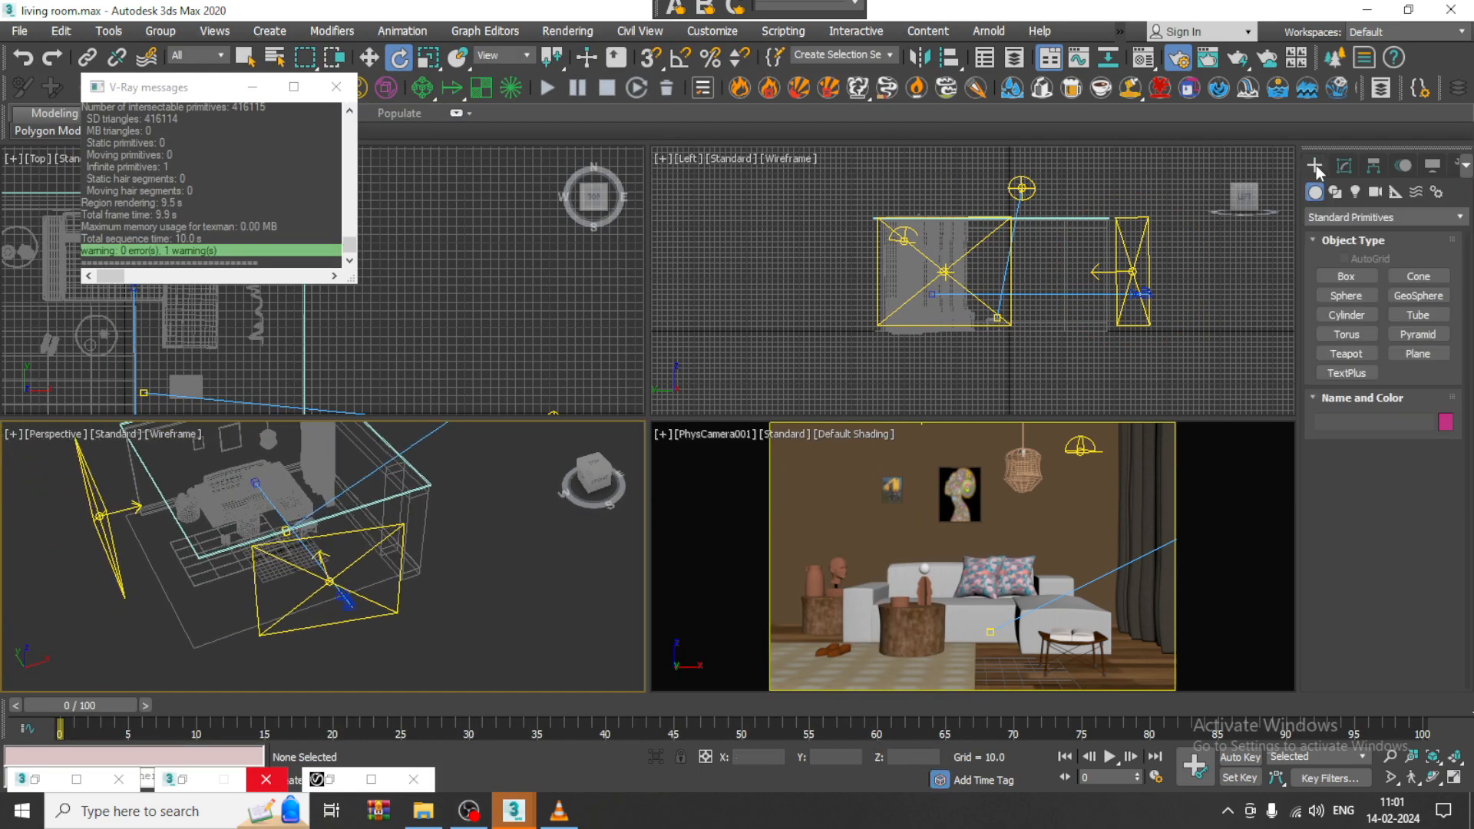
{"action": "left_click", "coordinate": [1374, 196]}
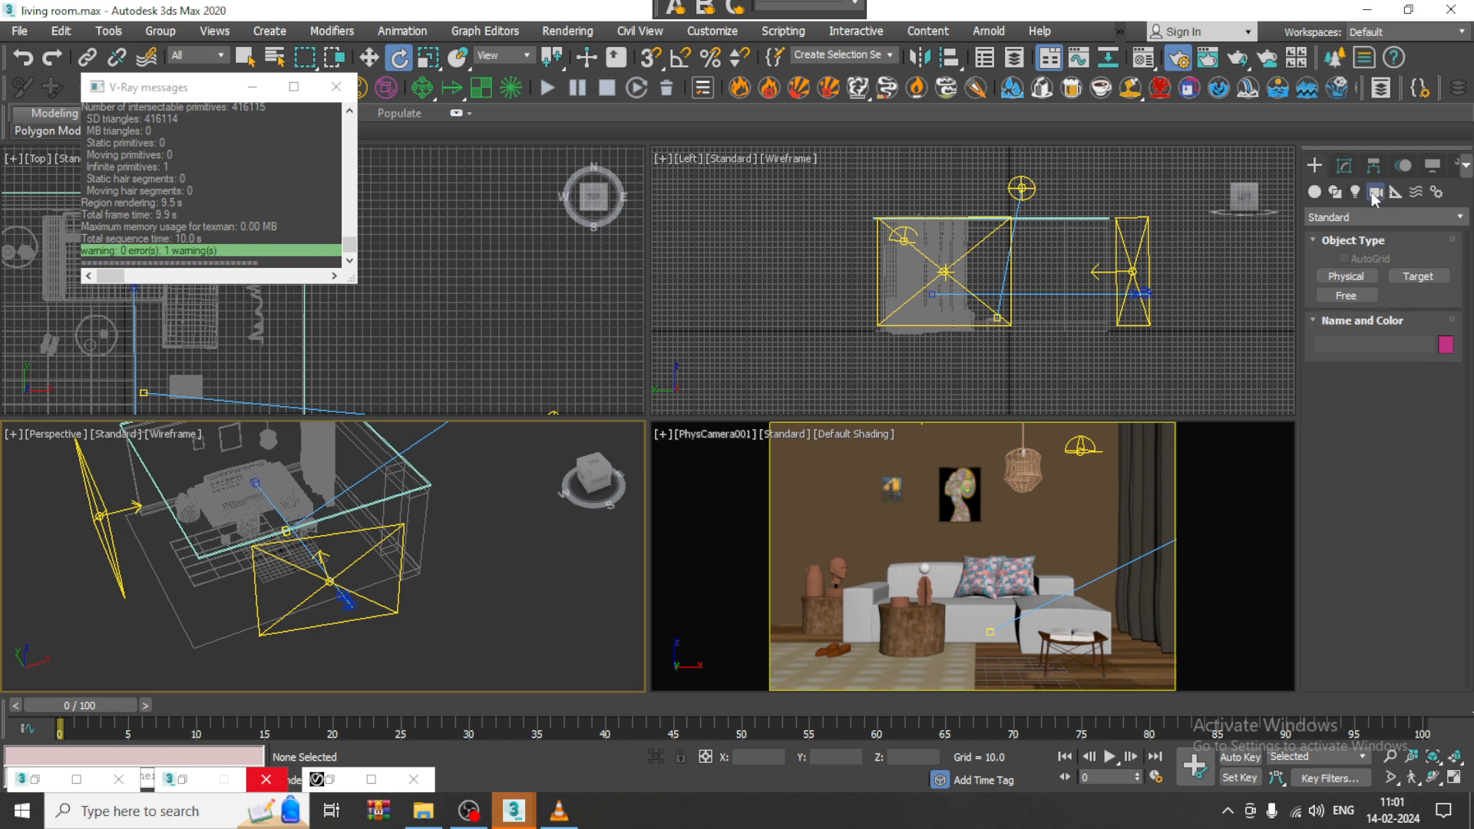
{"action": "left_click", "coordinate": [1381, 217]}
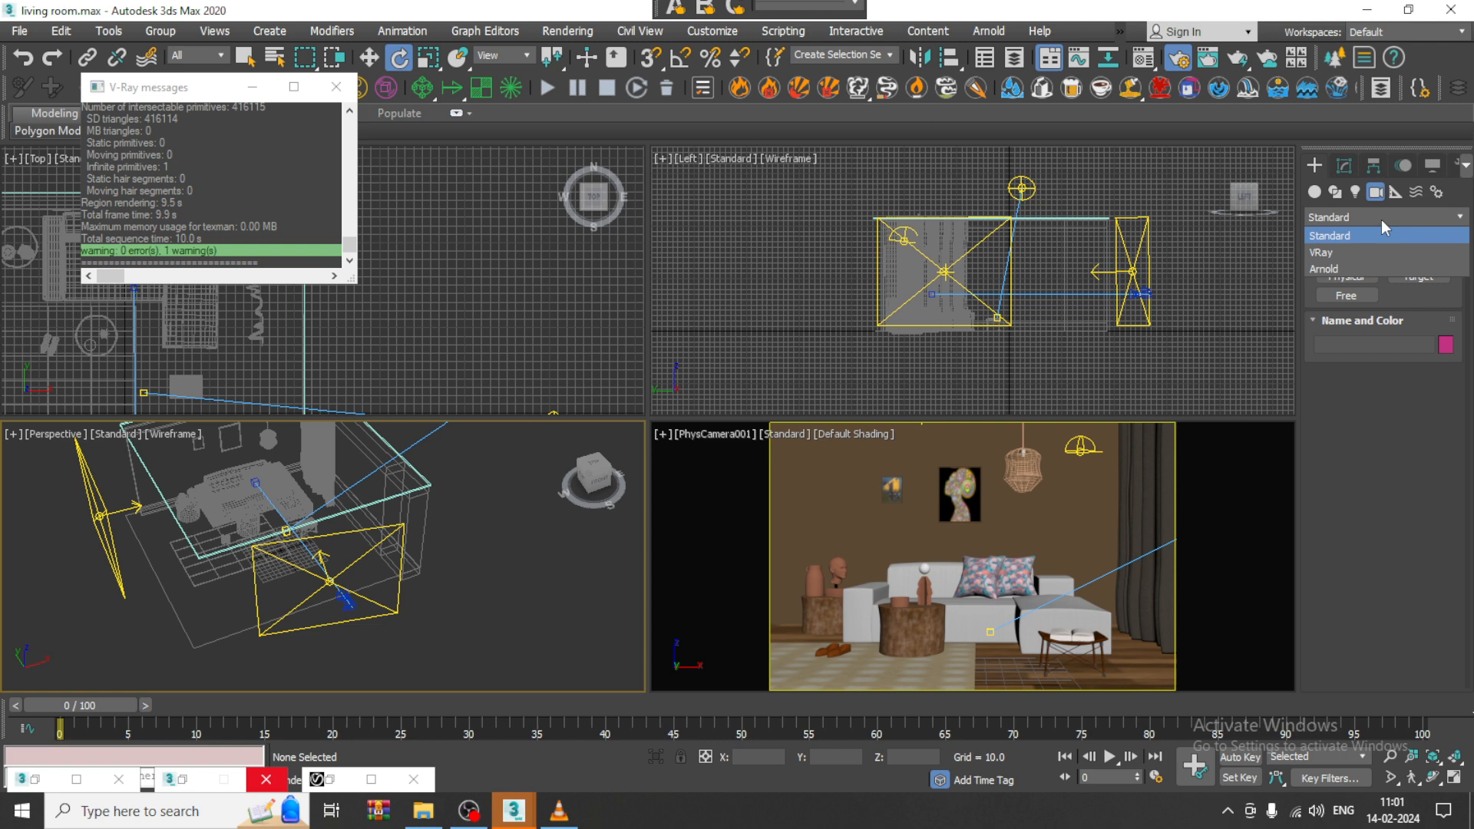
{"action": "left_click", "coordinate": [1337, 254]}
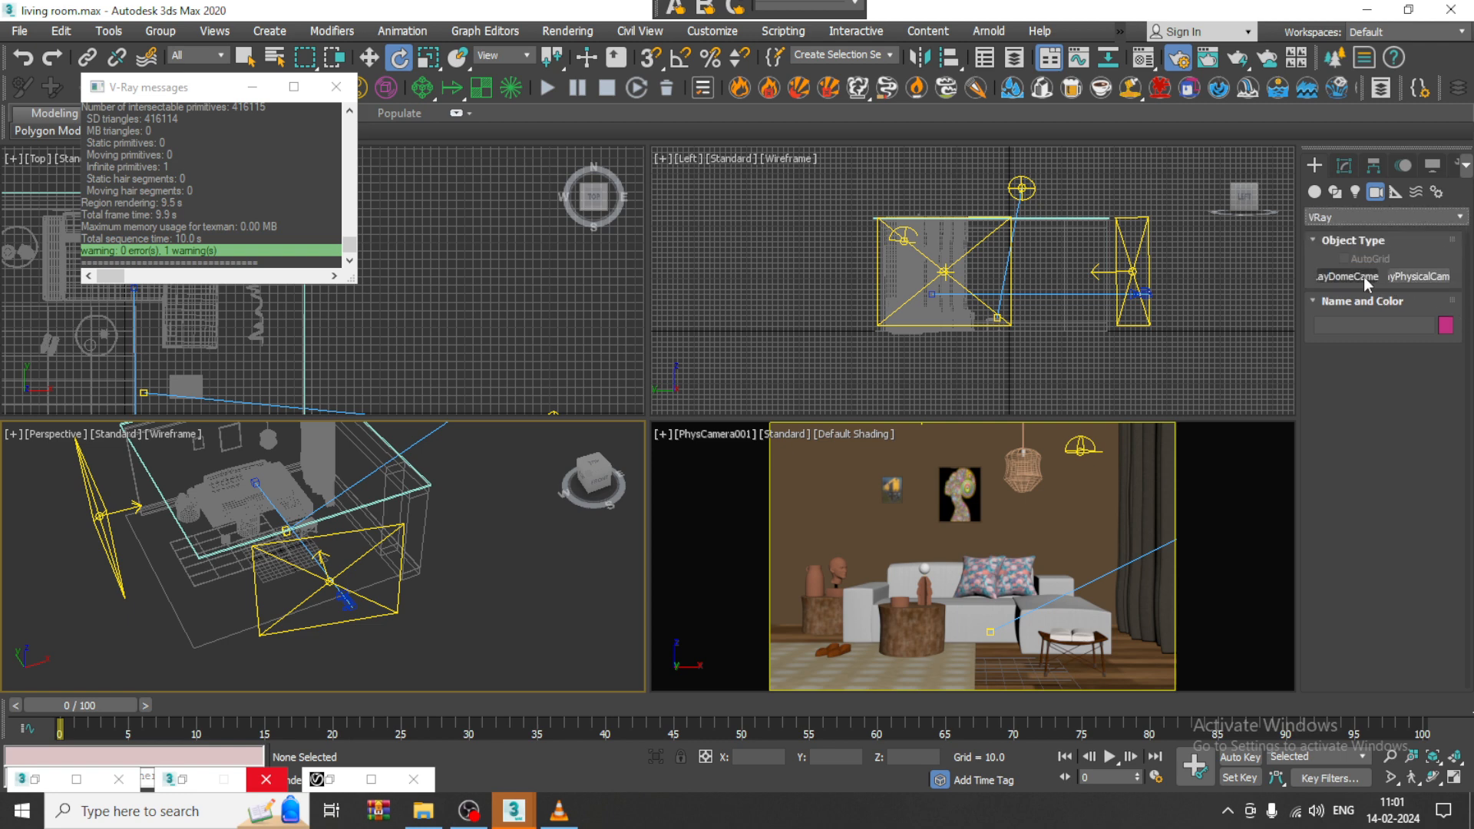
{"action": "left_click", "coordinate": [1408, 274]}
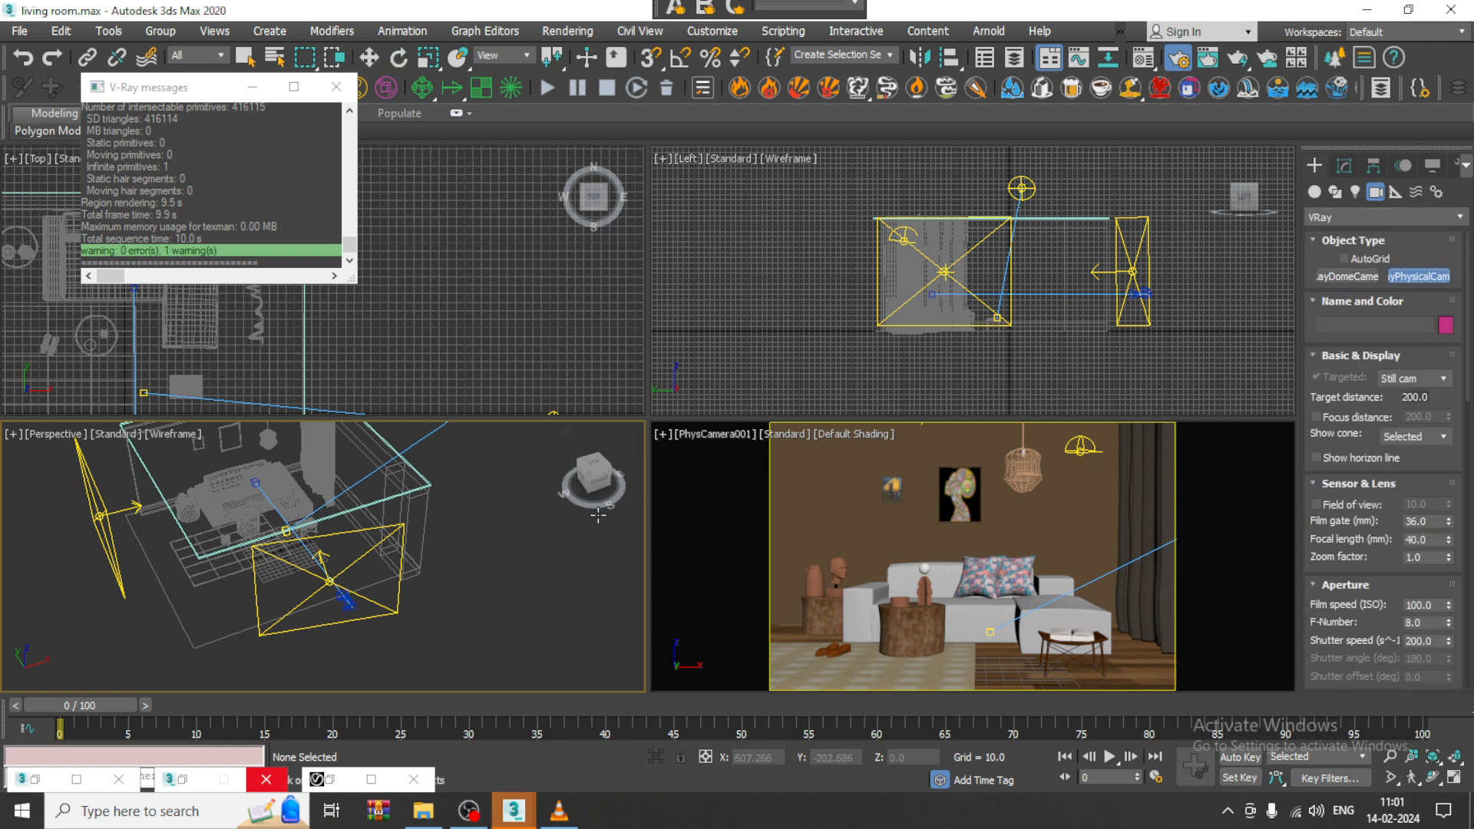
{"action": "middle_click_drag", "start_coordinate": [1103, 379], "coordinate": [1018, 383]}
{"action": "middle_click_drag", "start_coordinate": [1083, 340], "coordinate": [1056, 325]}
{"action": "key", "text": "alt+w"}
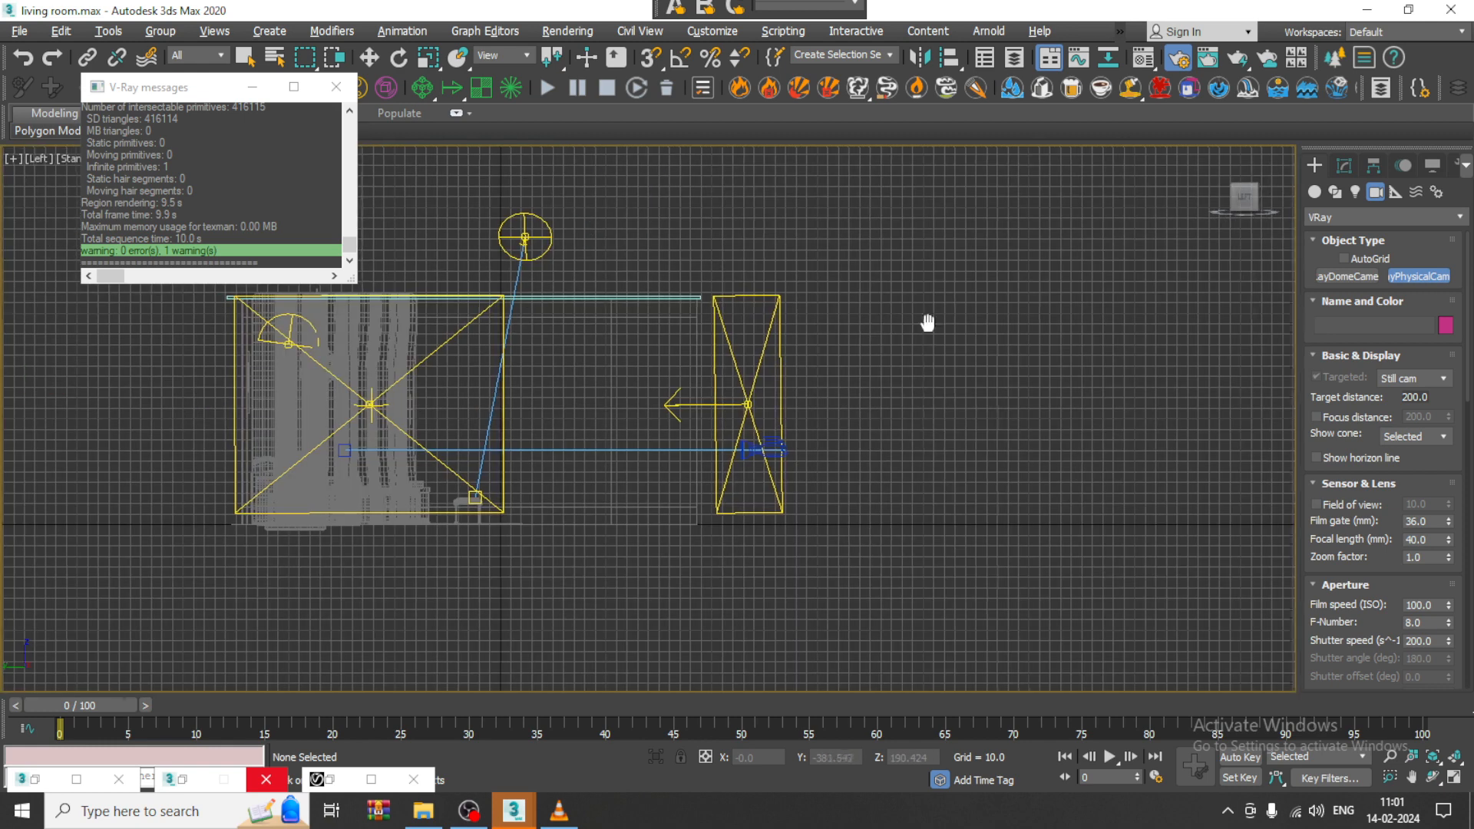
{"action": "middle_click_drag", "start_coordinate": [927, 325], "coordinate": [1006, 307]}
{"action": "scroll", "coordinate": [1026, 478], "scroll_direction": "up", "scroll_amount": 4}
{"action": "left_click_drag", "start_coordinate": [1061, 417], "coordinate": [193, 420]}
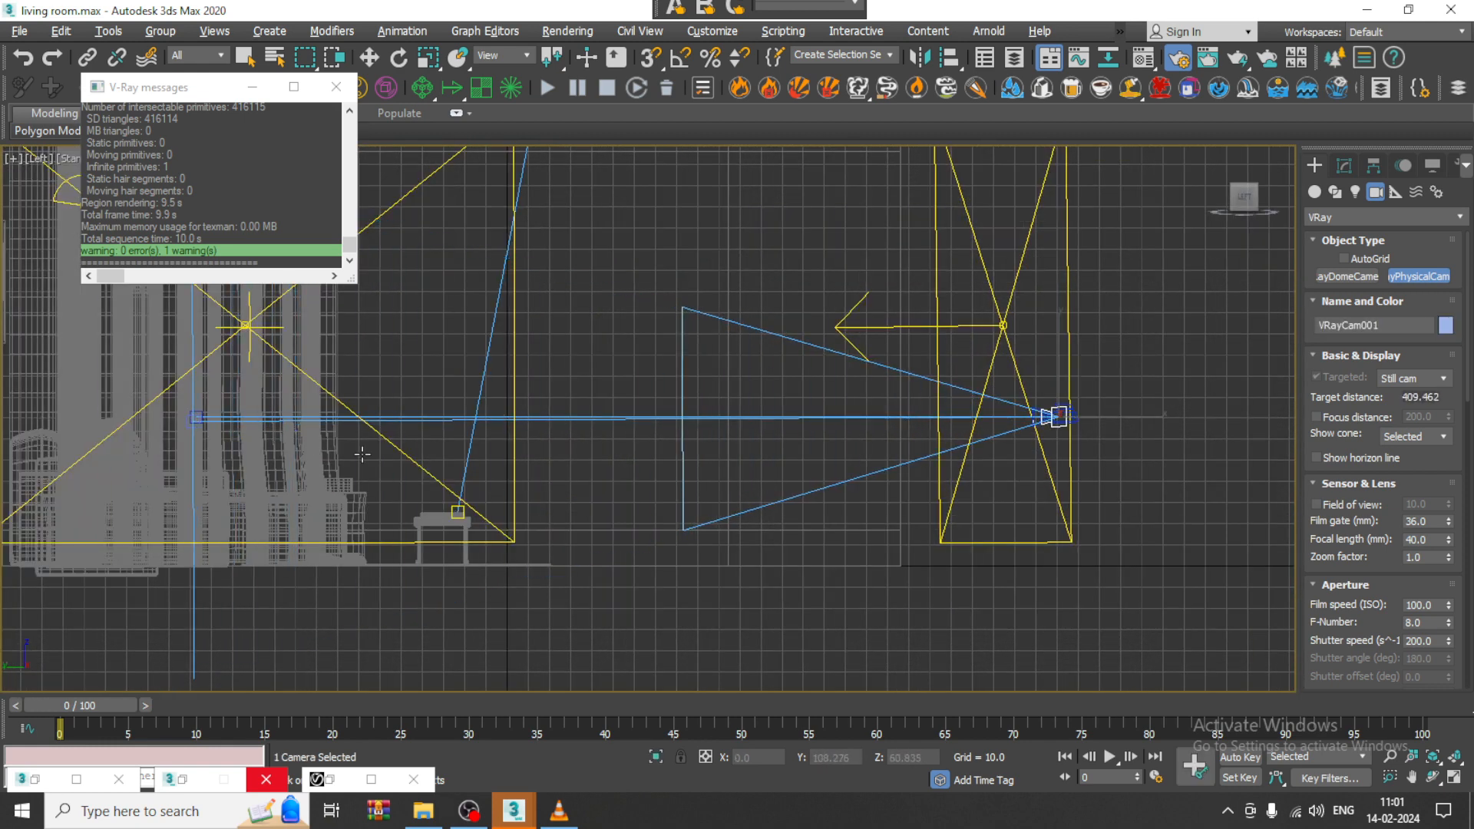
{"action": "right_click", "coordinate": [363, 454]}
Move the new V-Ray camera about 10.9 units along X and show its view in the camera viewport
{"action": "key", "text": "alt+w"}
{"action": "middle_click_drag", "start_coordinate": [481, 590], "coordinate": [510, 548]}
{"action": "key", "text": "alt+w"}
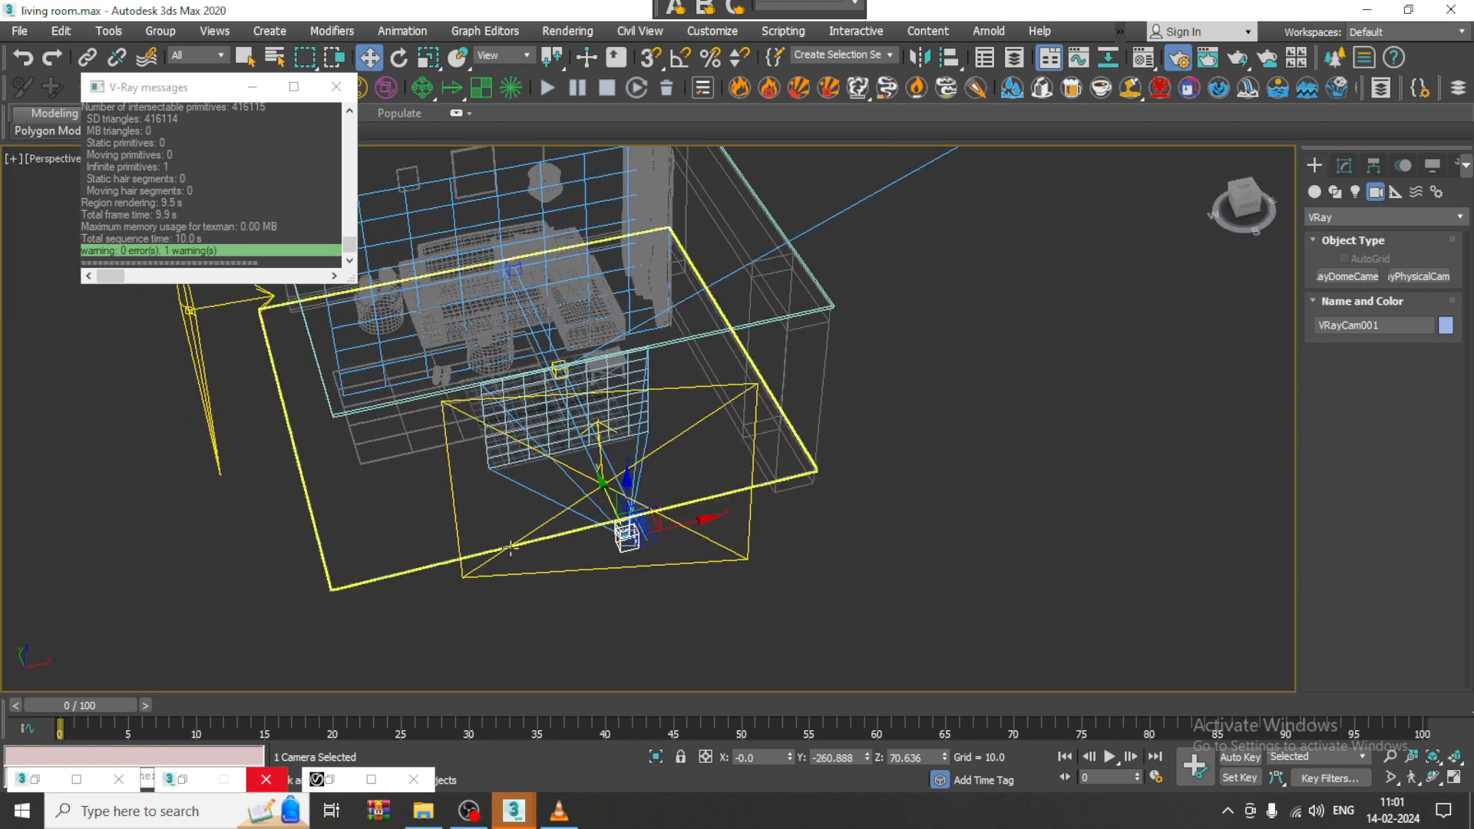
{"action": "left_click_drag", "start_coordinate": [675, 520], "coordinate": [687, 520]}
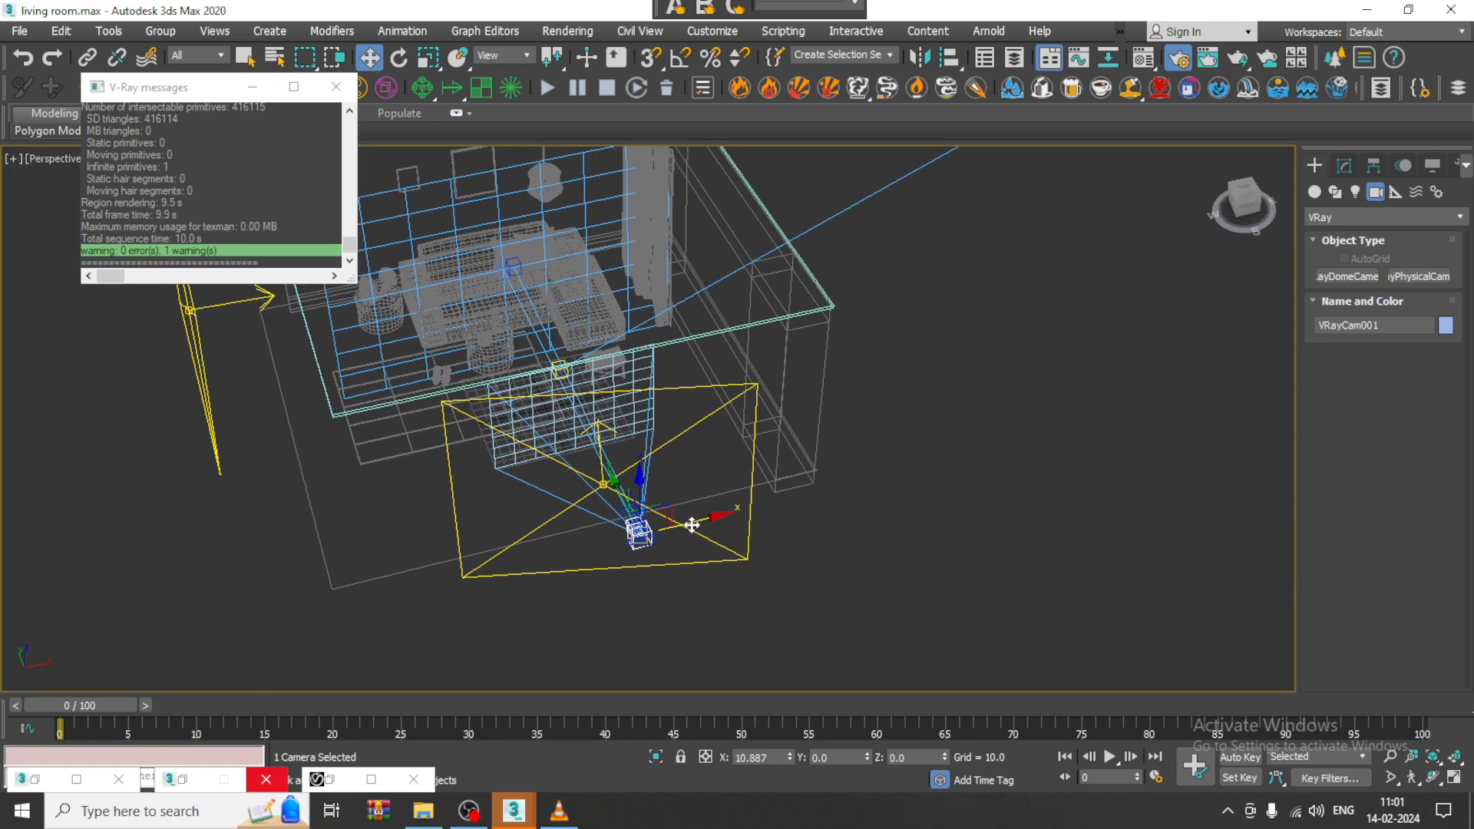
{"action": "key", "text": "alt+w"}
{"action": "right_click", "coordinate": [1133, 535]}
{"action": "key", "text": "c"}
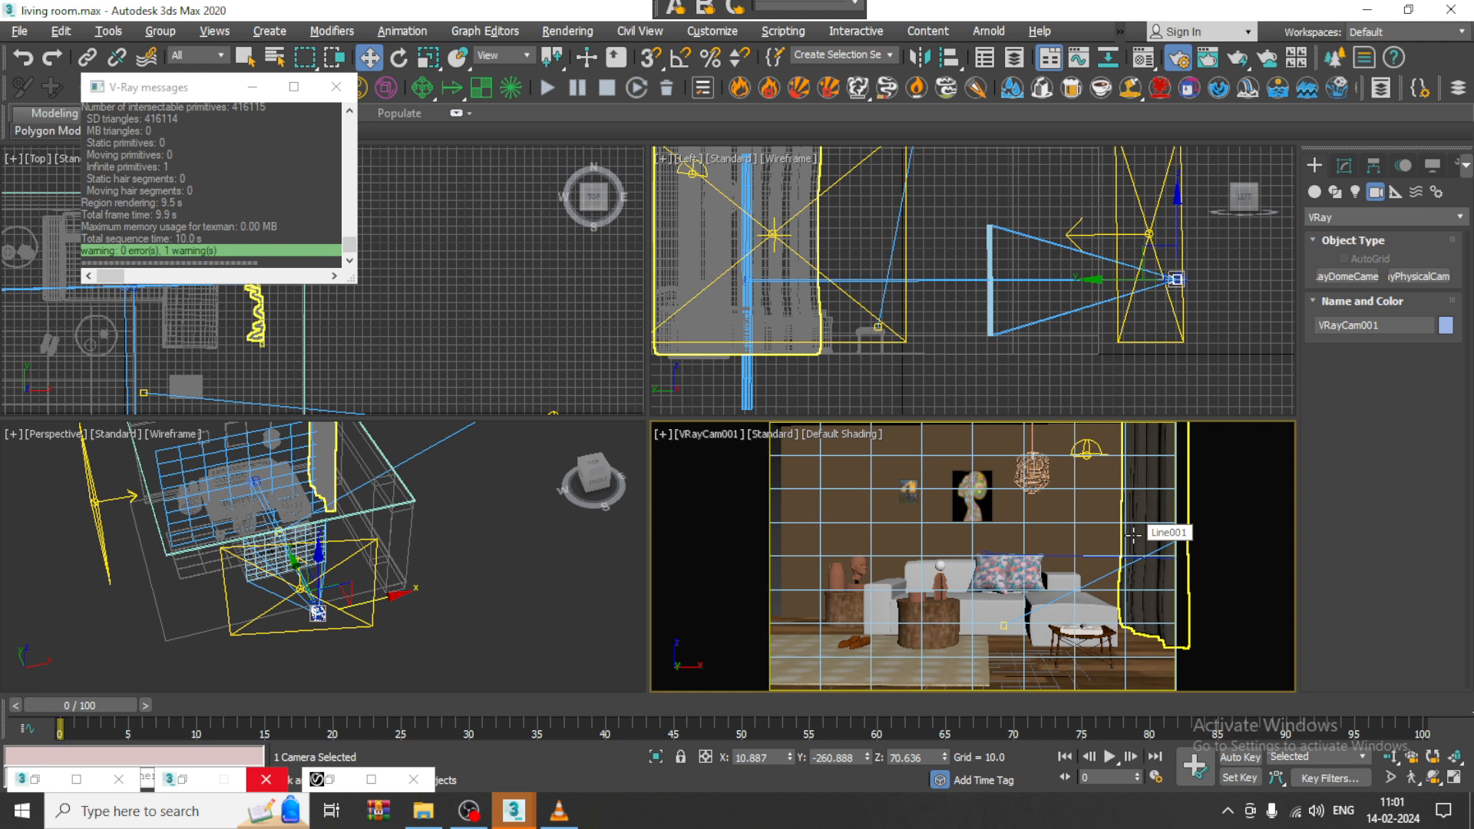
Walk the V-Ray camera slightly forward and to the right in its enlarged view, and open its parameters
{"action": "key", "text": "alt+w"}
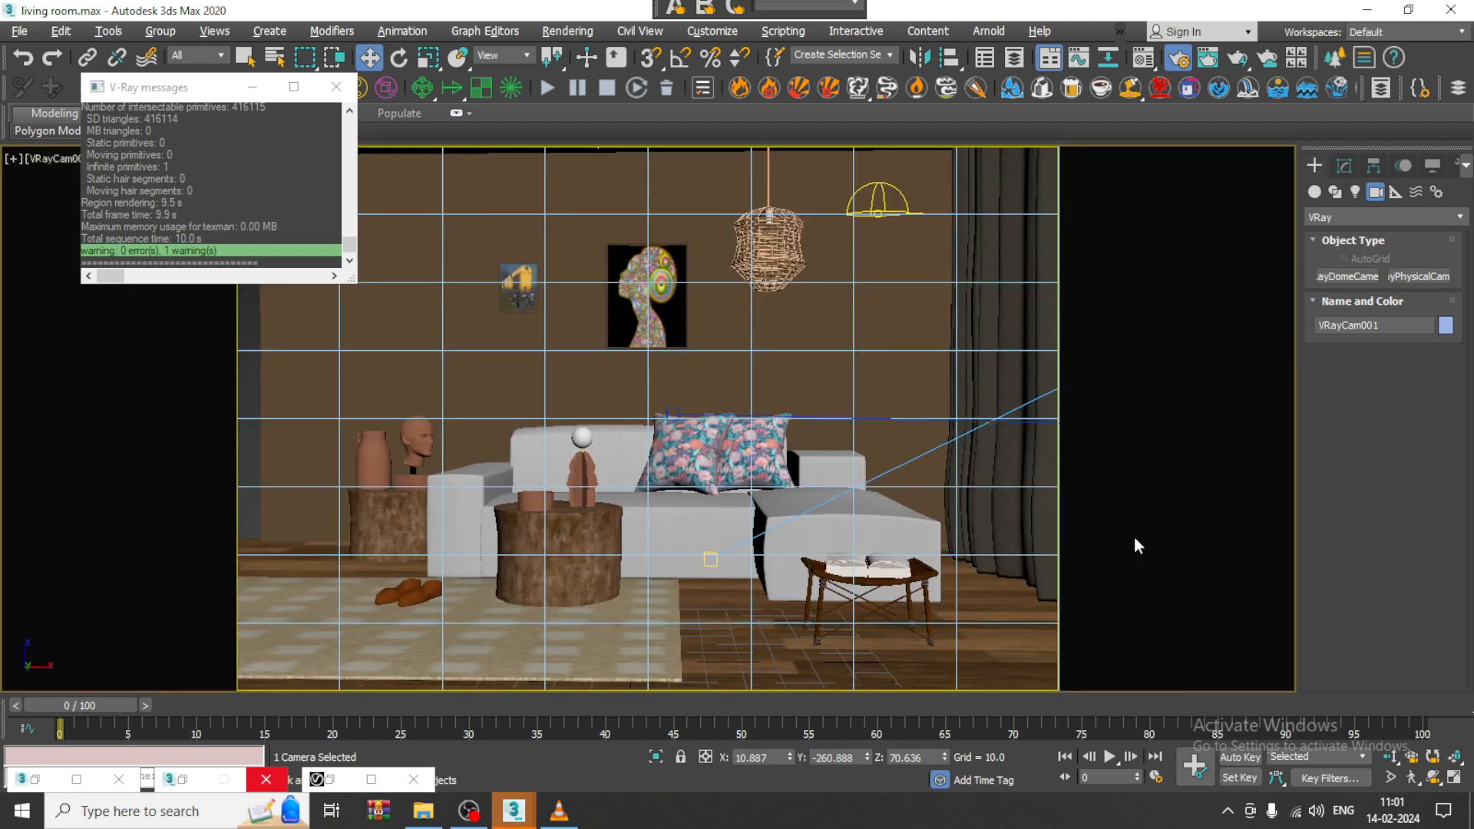
{"action": "key", "text": "Up"}
{"action": "key", "text": "Up"}
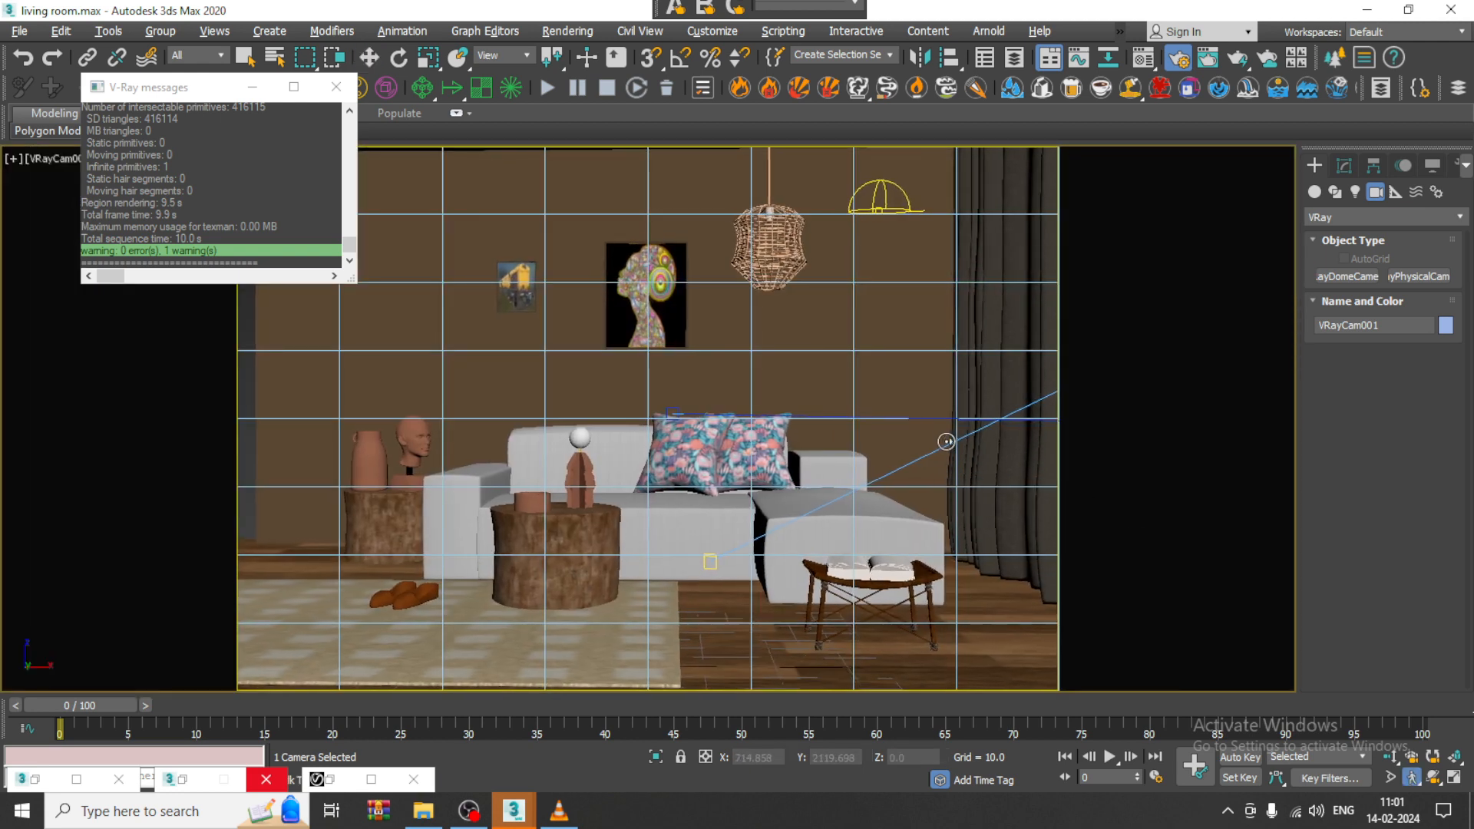
{"action": "key", "text": "Right"}
{"action": "key", "text": "Right"}
{"action": "key", "text": "Right"}
{"action": "key", "text": "Right"}
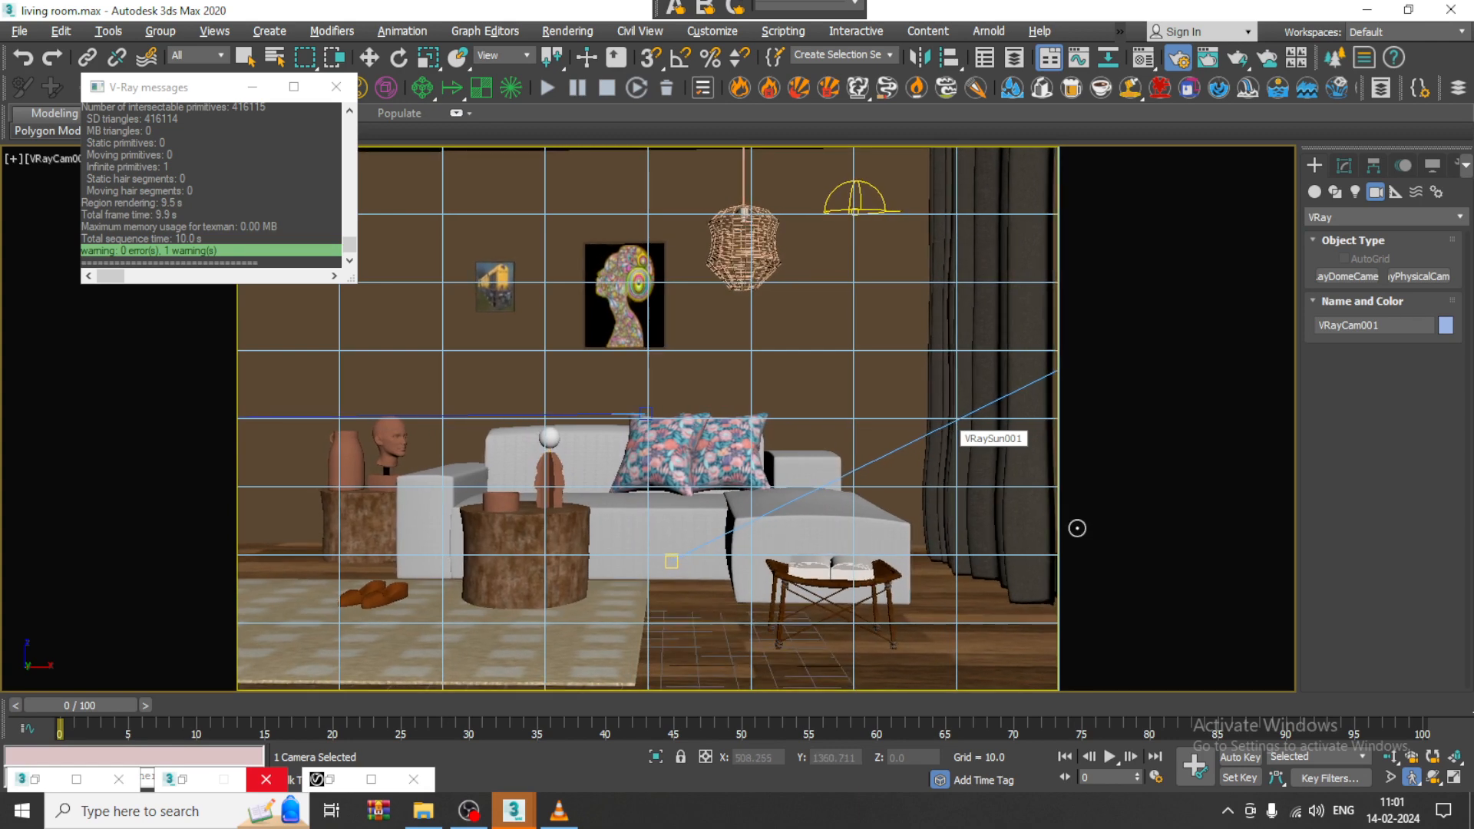
{"action": "key", "text": "Escape"}
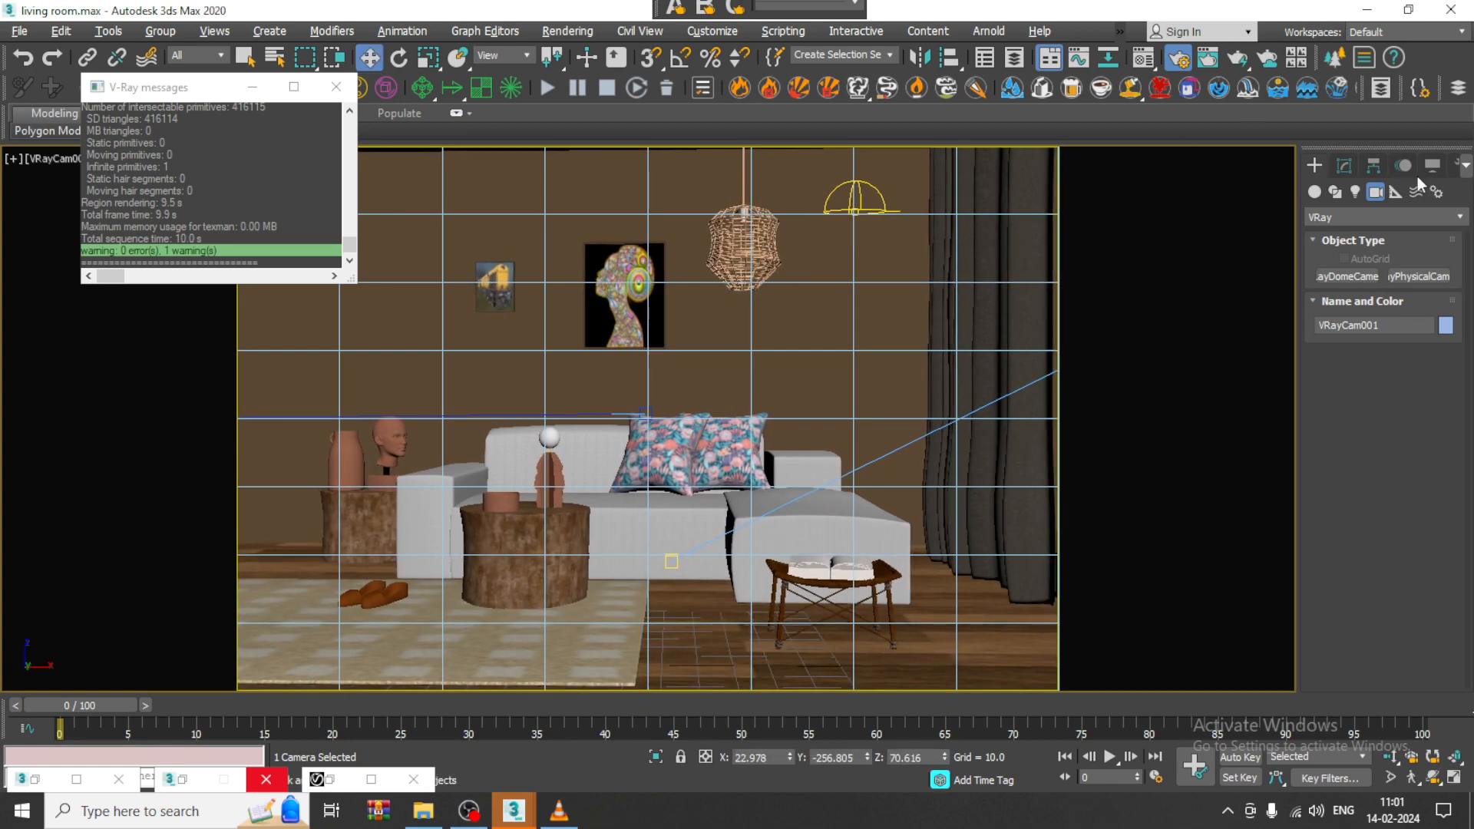
{"action": "left_click", "coordinate": [1344, 165]}
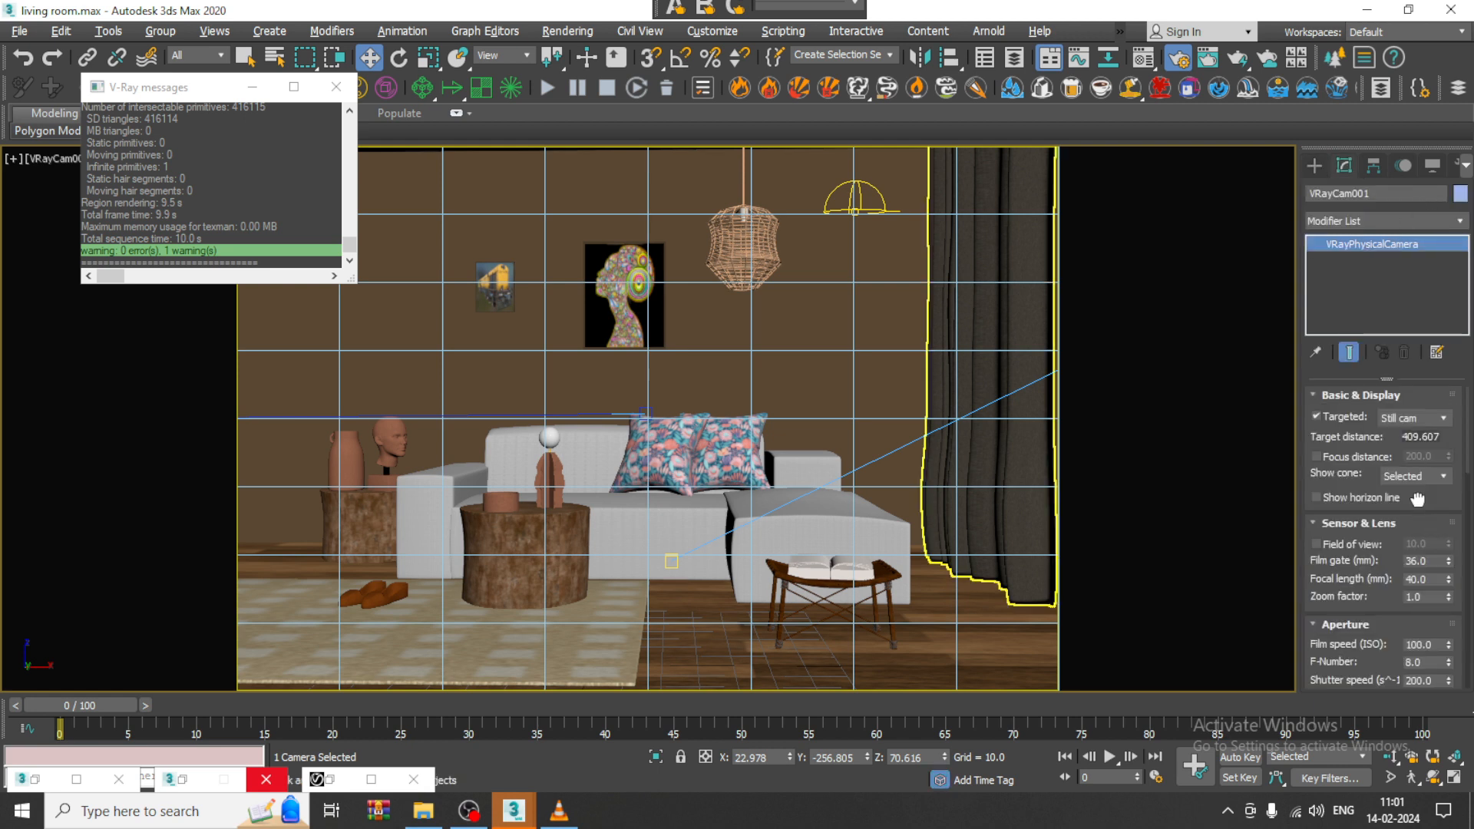
{"action": "left_click_drag", "start_coordinate": [1417, 500], "coordinate": [1364, 486]}
Delete the old physical camera in the perspective view and show the V-Ray camera's view in that viewport
{"action": "left_click", "coordinate": [168, 492]}
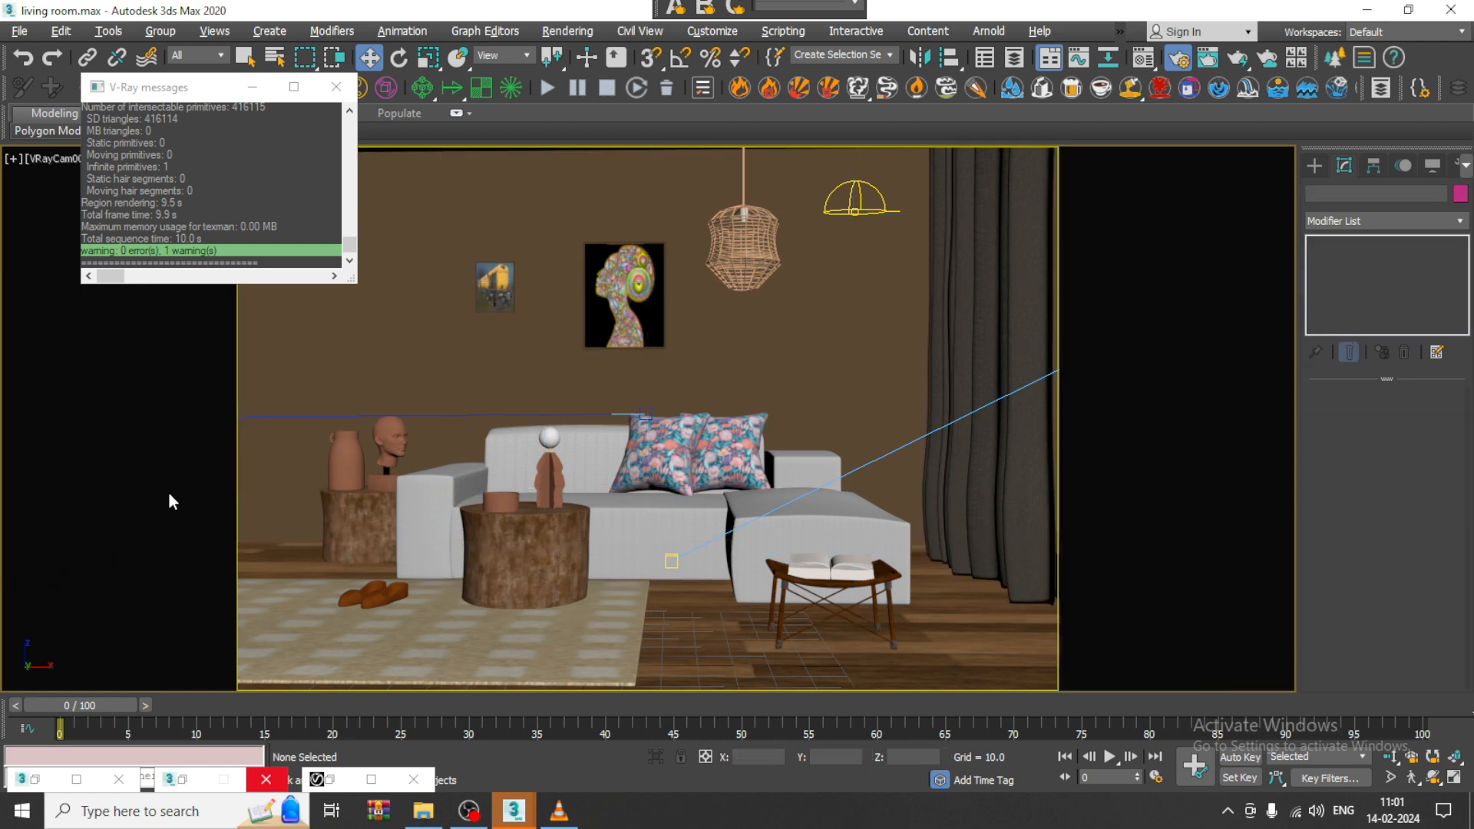
{"action": "key", "text": "p"}
{"action": "middle_click_drag", "start_coordinate": [625, 537], "coordinate": [865, 637], "text": "alt"}
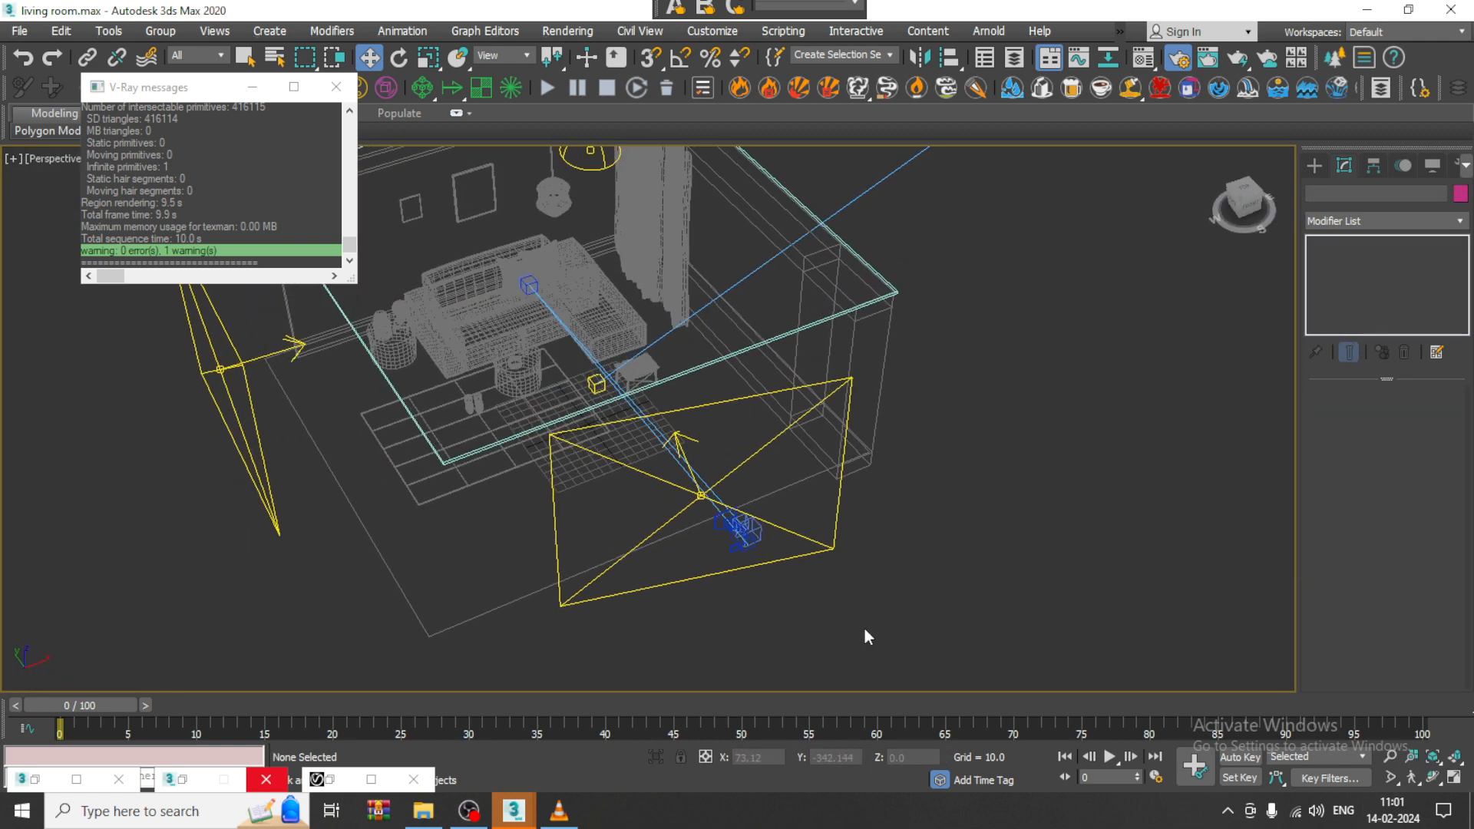
{"action": "left_click", "coordinate": [734, 550]}
{"action": "key", "text": "Delete"}
{"action": "key", "text": "c"}
{"action": "key", "text": "alt+w"}
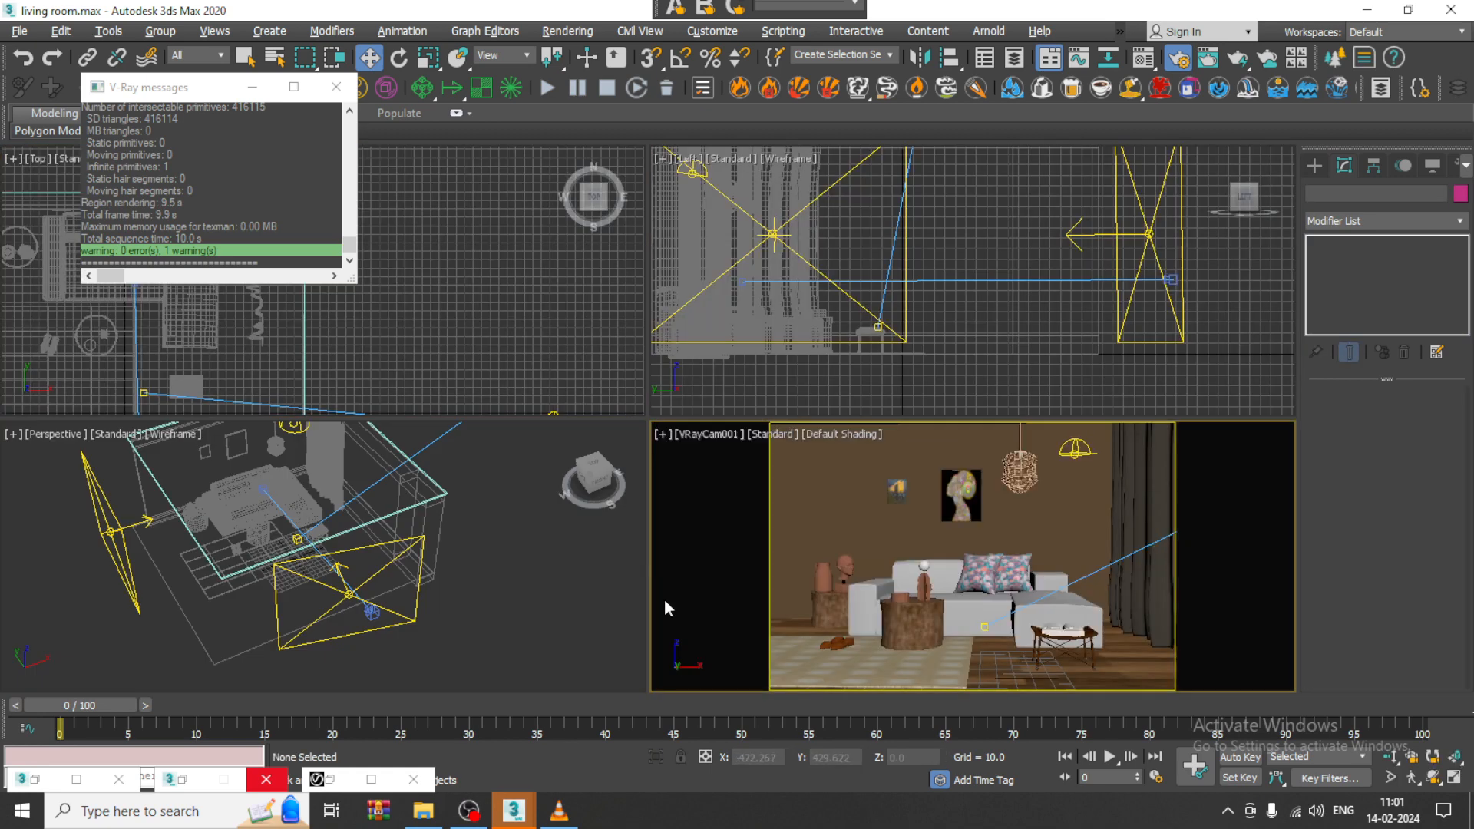
Select the V-Ray camera and render its view in the V-Ray frame buffer
{"action": "left_click", "coordinate": [371, 612]}
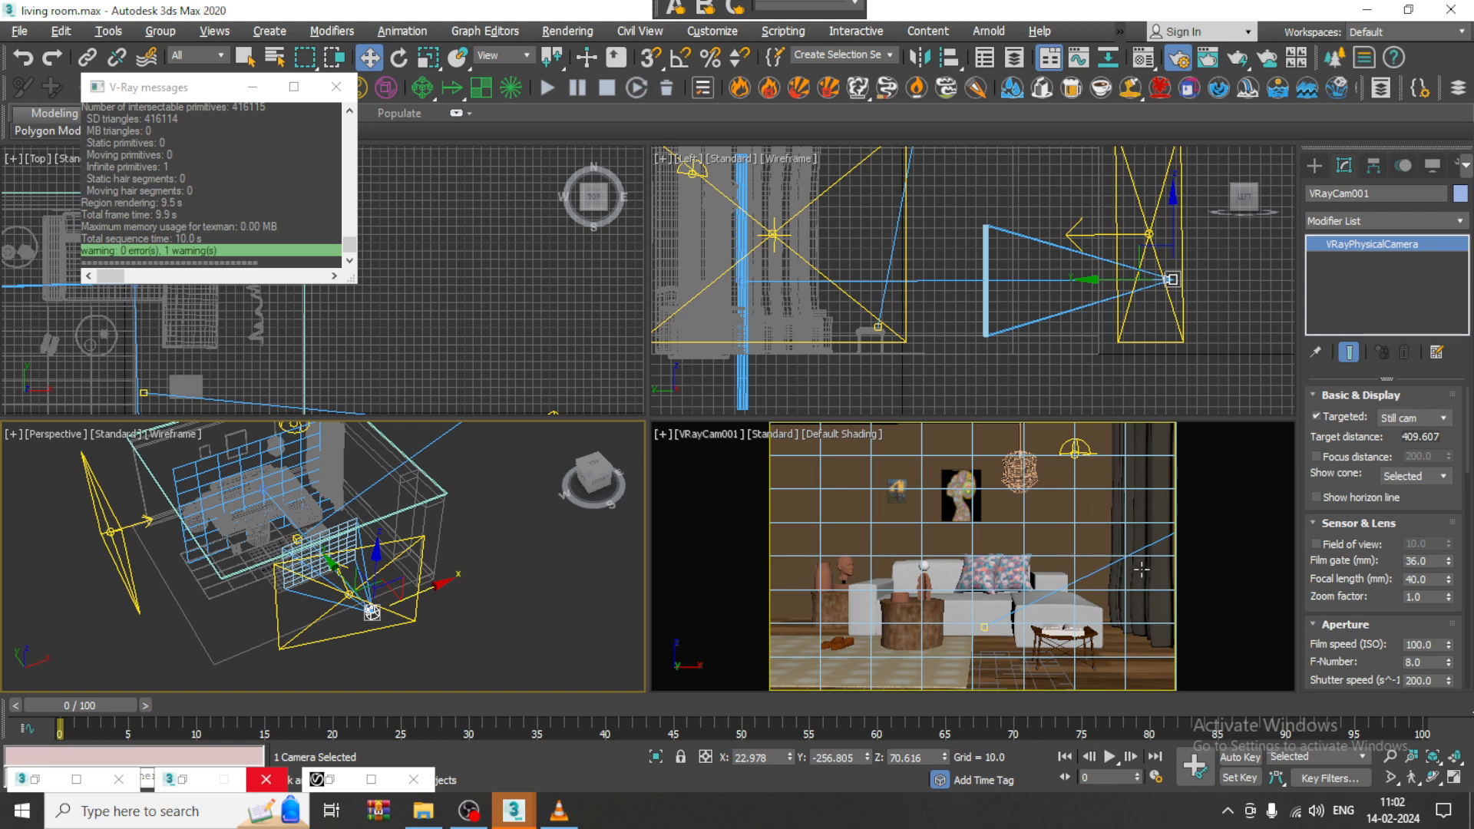
{"action": "left_click", "coordinate": [330, 779]}
{"action": "left_click", "coordinate": [1002, 77]}
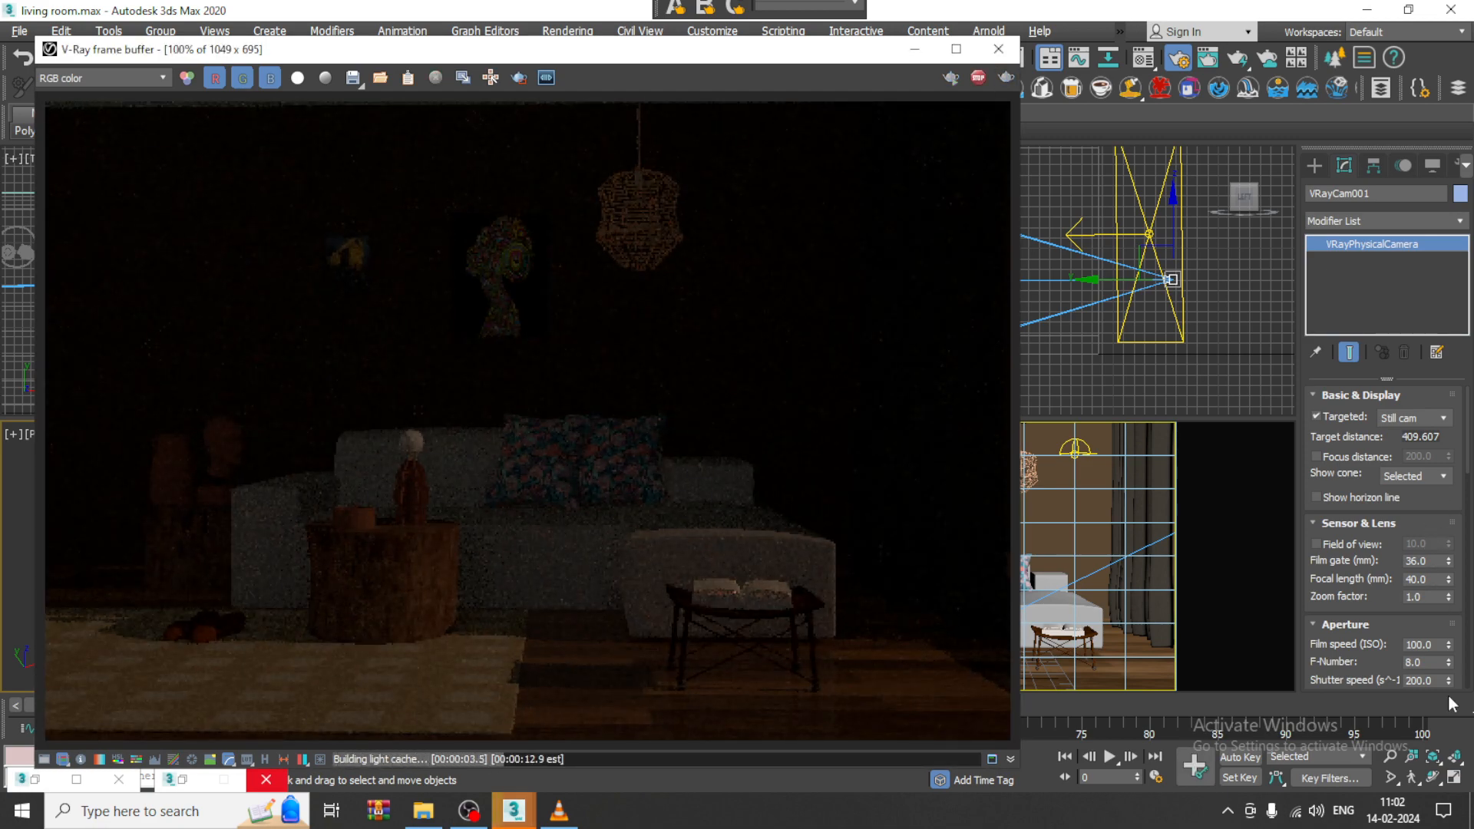
Set the V-Ray camera's shutter speed to 10 and re-render its view
{"action": "left_click_drag", "start_coordinate": [1386, 599], "coordinate": [1393, 560]}
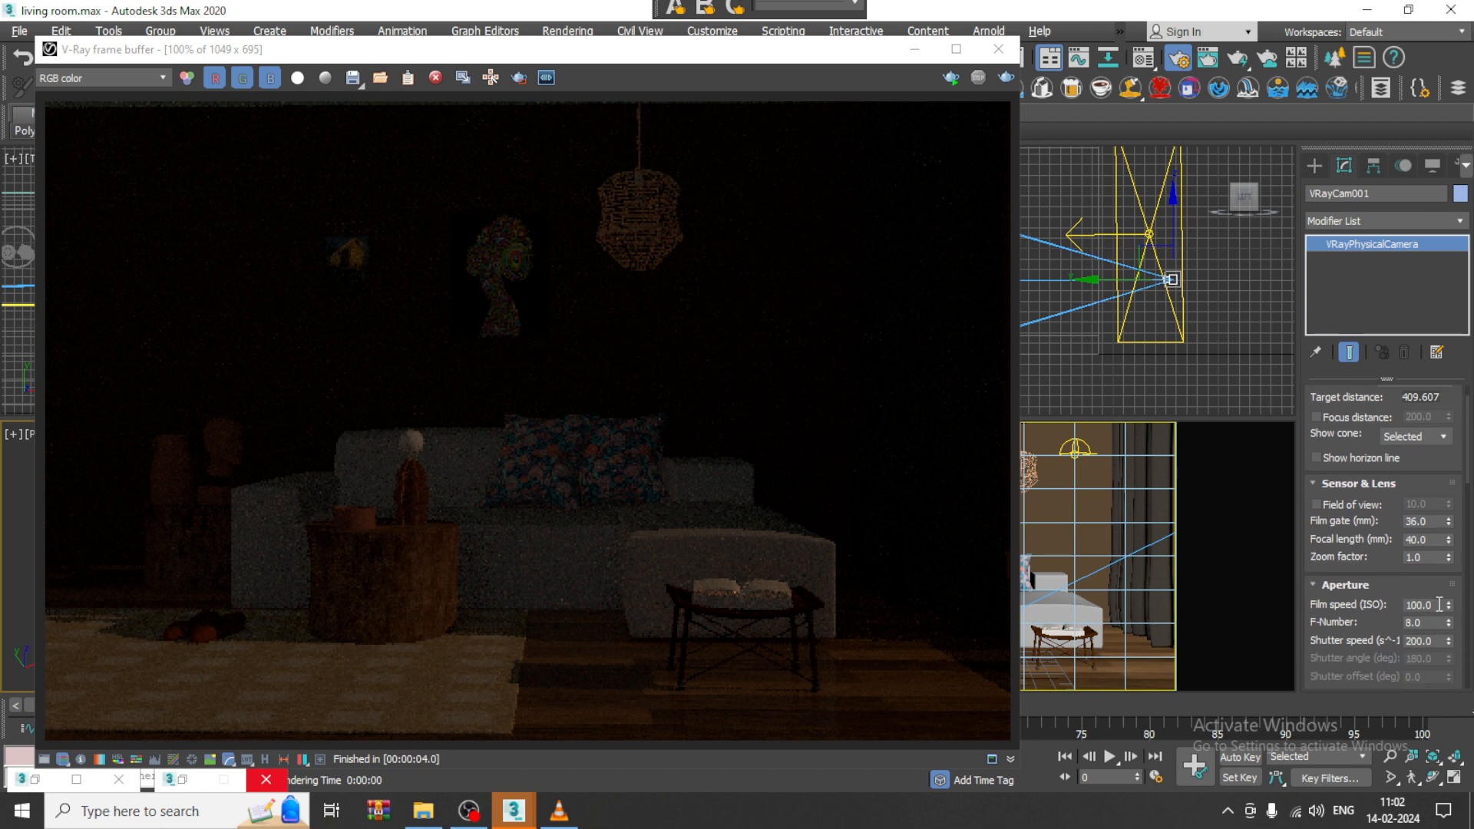
{"action": "double_click", "coordinate": [1433, 641]}
{"action": "type", "text": "10"}
{"action": "left_click", "coordinate": [1006, 77]}
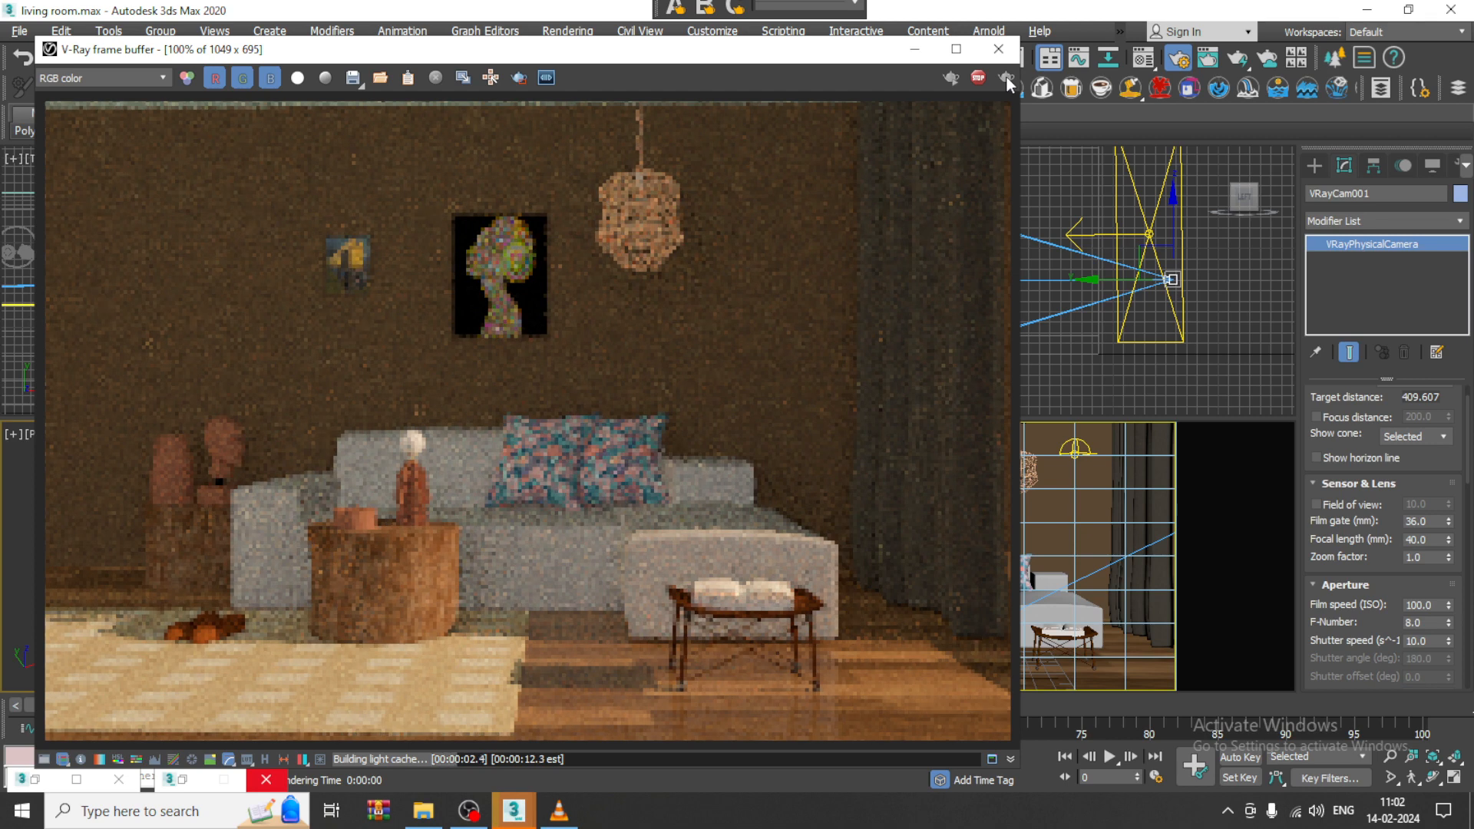
Try a shutter speed of 8 in a test render, and set it back to 10 with another render
{"action": "double_click", "coordinate": [1426, 640]}
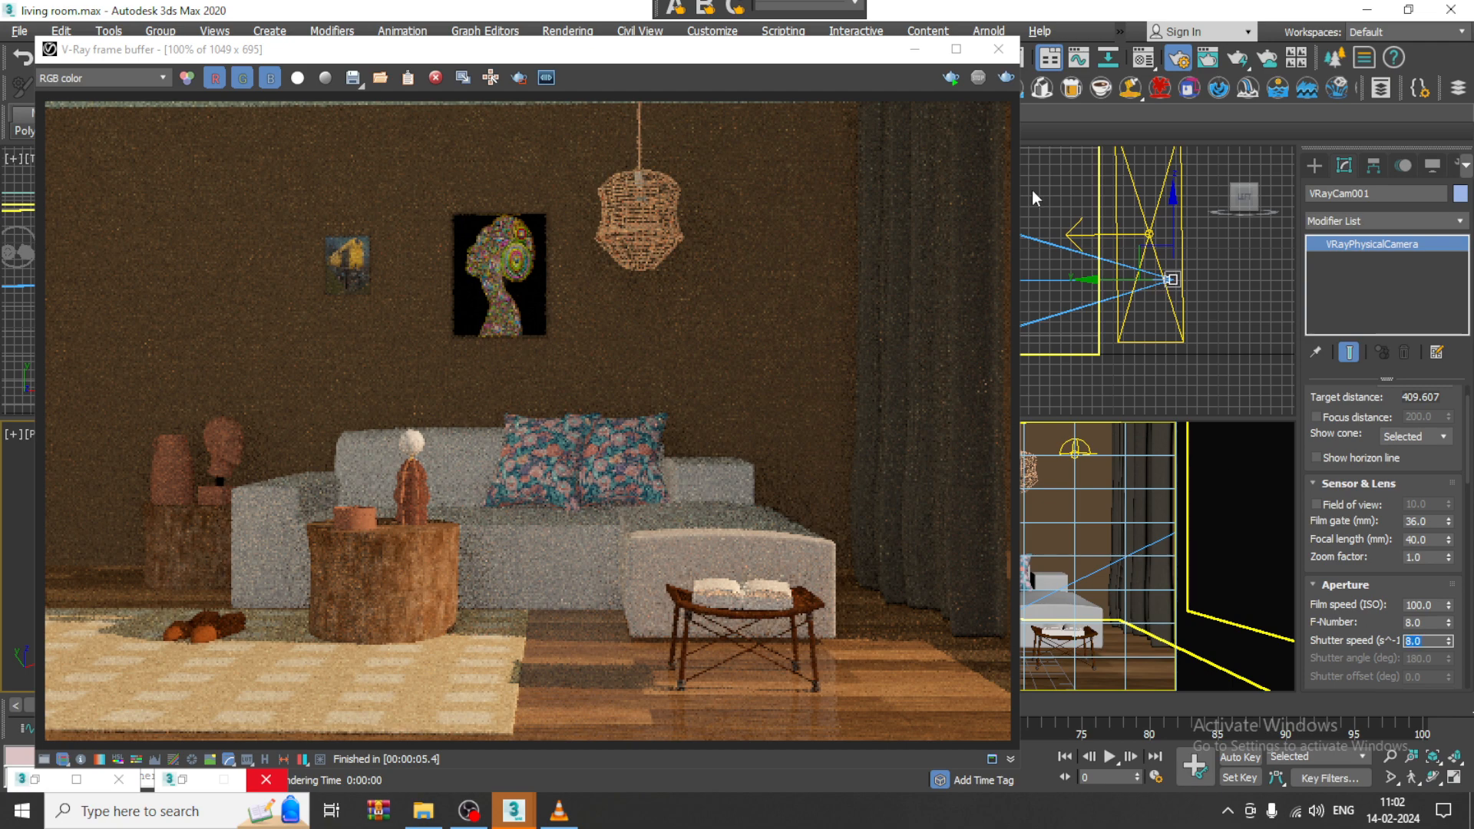
{"action": "left_click", "coordinate": [1004, 77]}
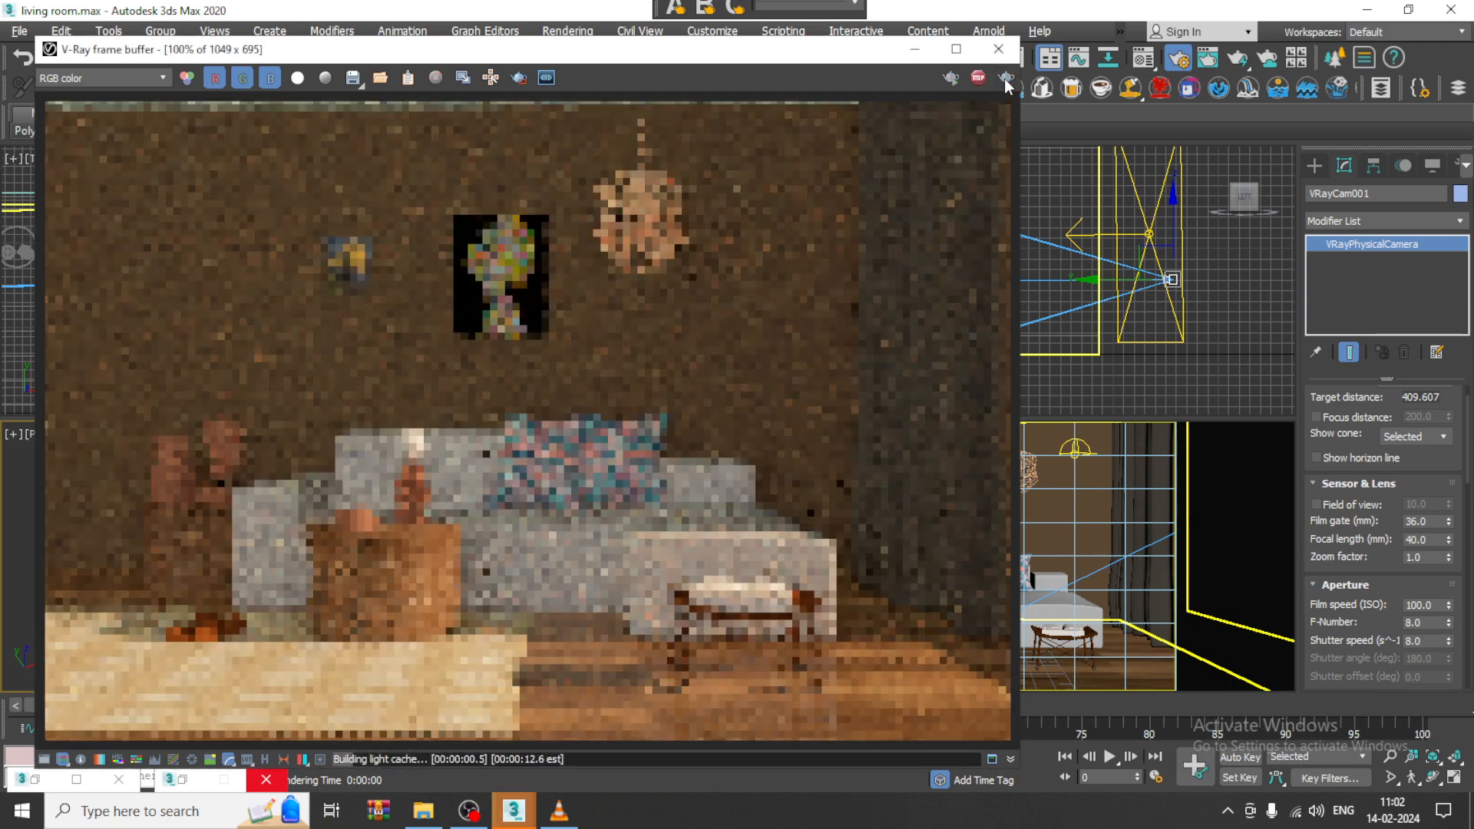
{"action": "double_click", "coordinate": [1426, 640]}
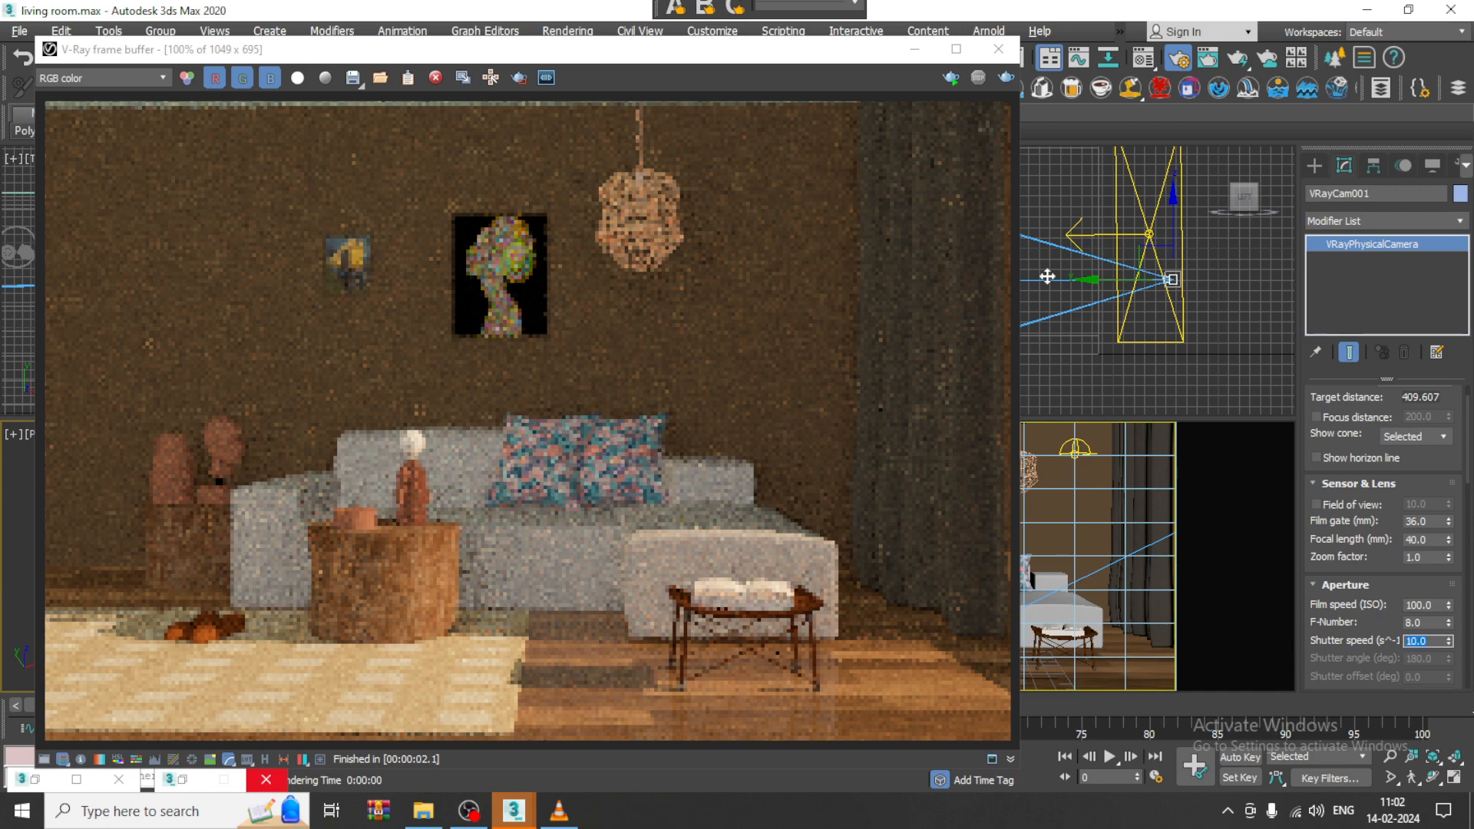
{"action": "left_click", "coordinate": [1005, 80]}
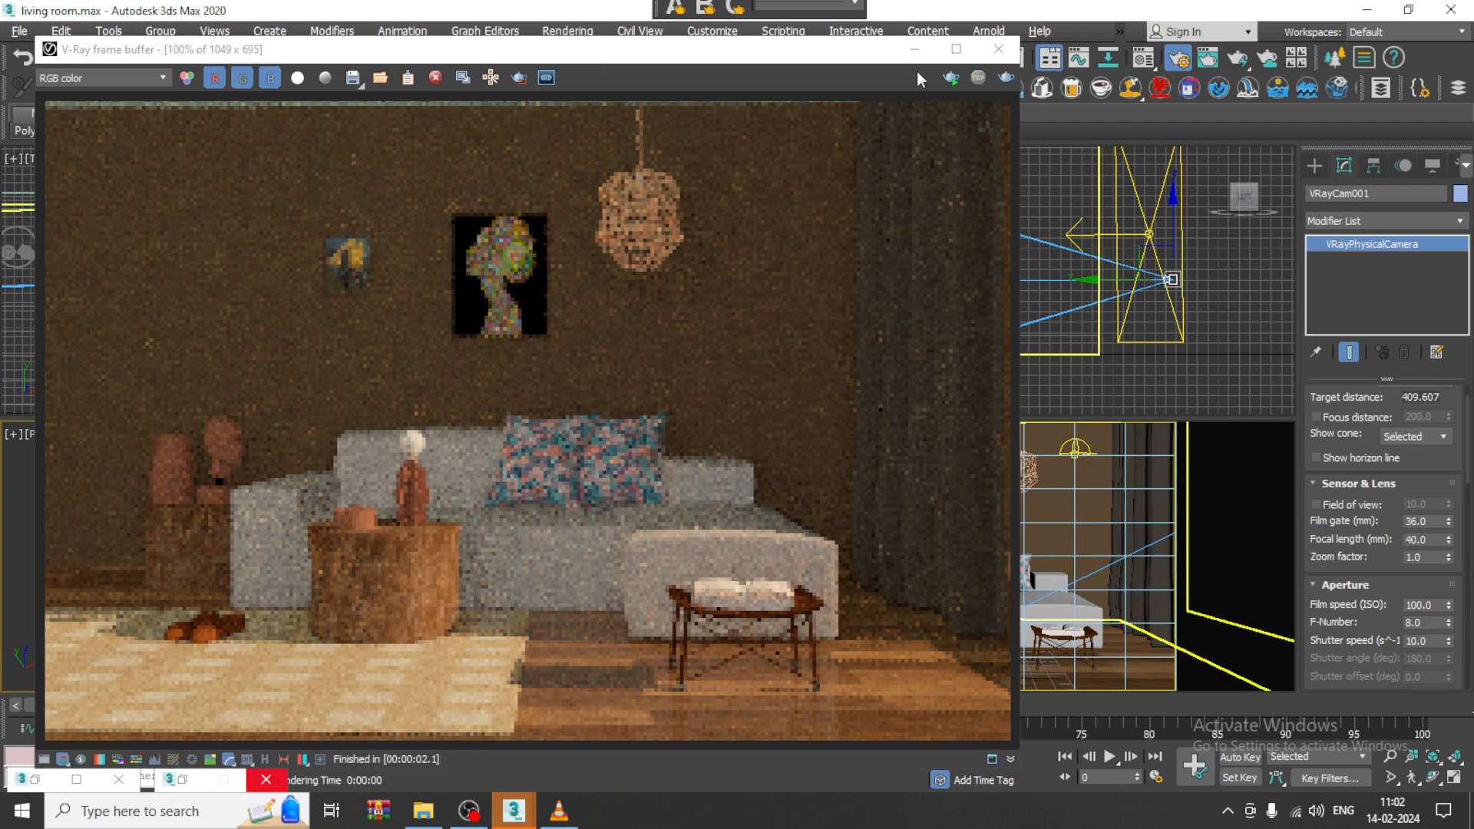
Close the frame buffer and walk the V-Ray camera slightly forward in its viewport
{"action": "left_click", "coordinate": [997, 49]}
{"action": "left_click", "coordinate": [991, 537]}
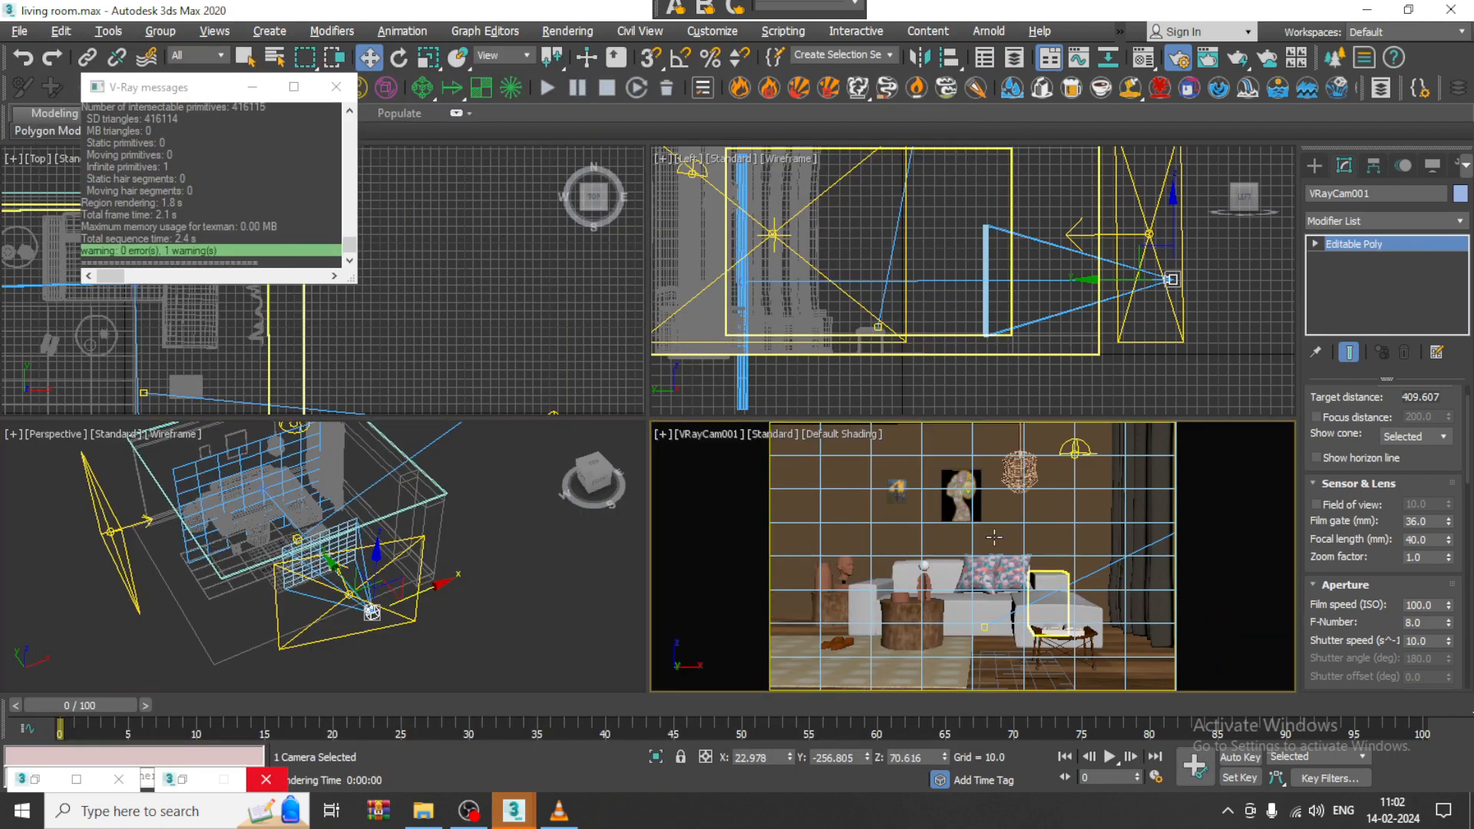
{"action": "key", "text": "Up"}
{"action": "key", "text": "Up"}
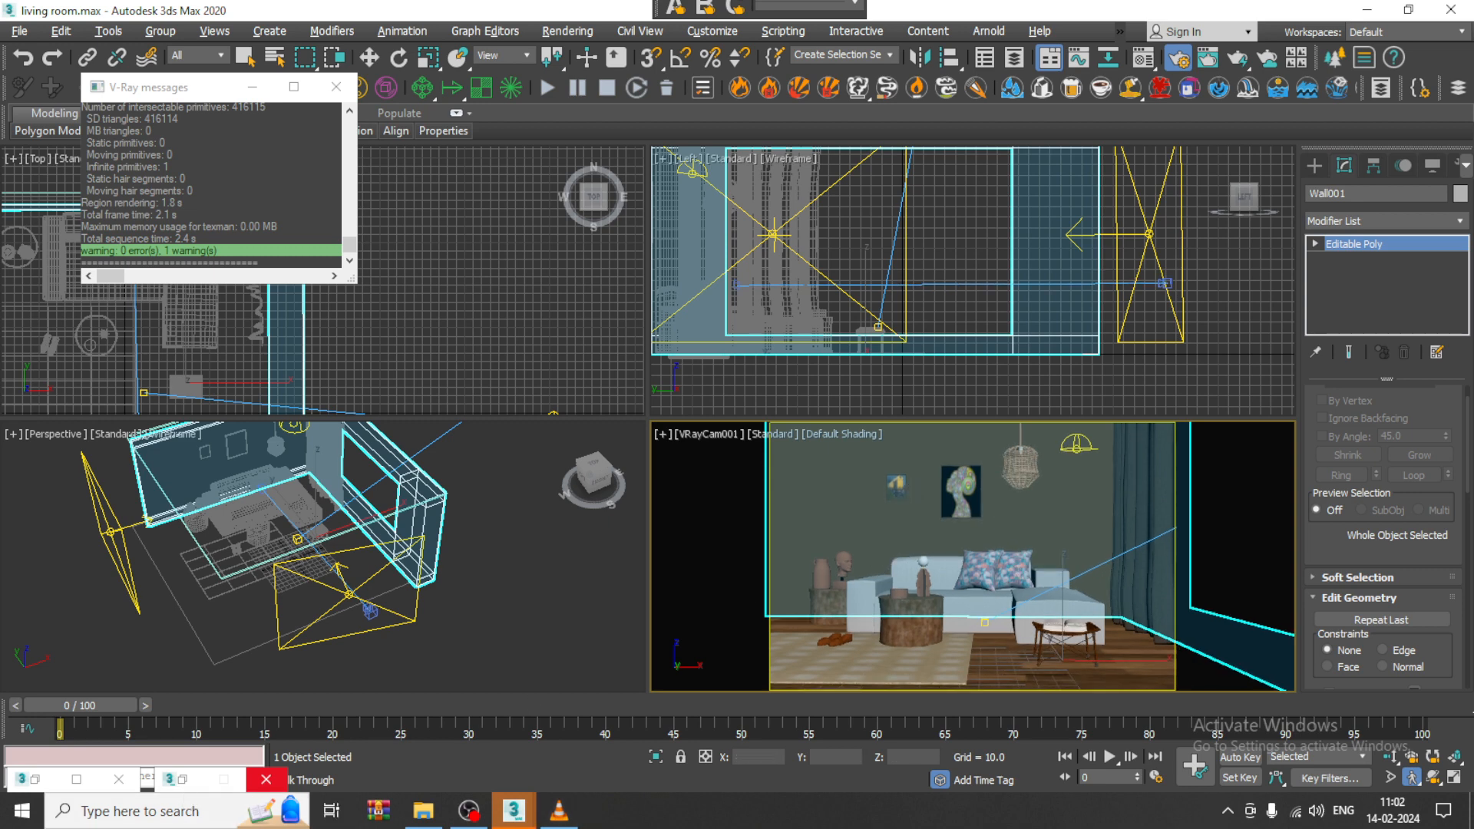
Start an interactive IPR render of the V-Ray camera view from the render setup
{"action": "left_click", "coordinate": [567, 31]}
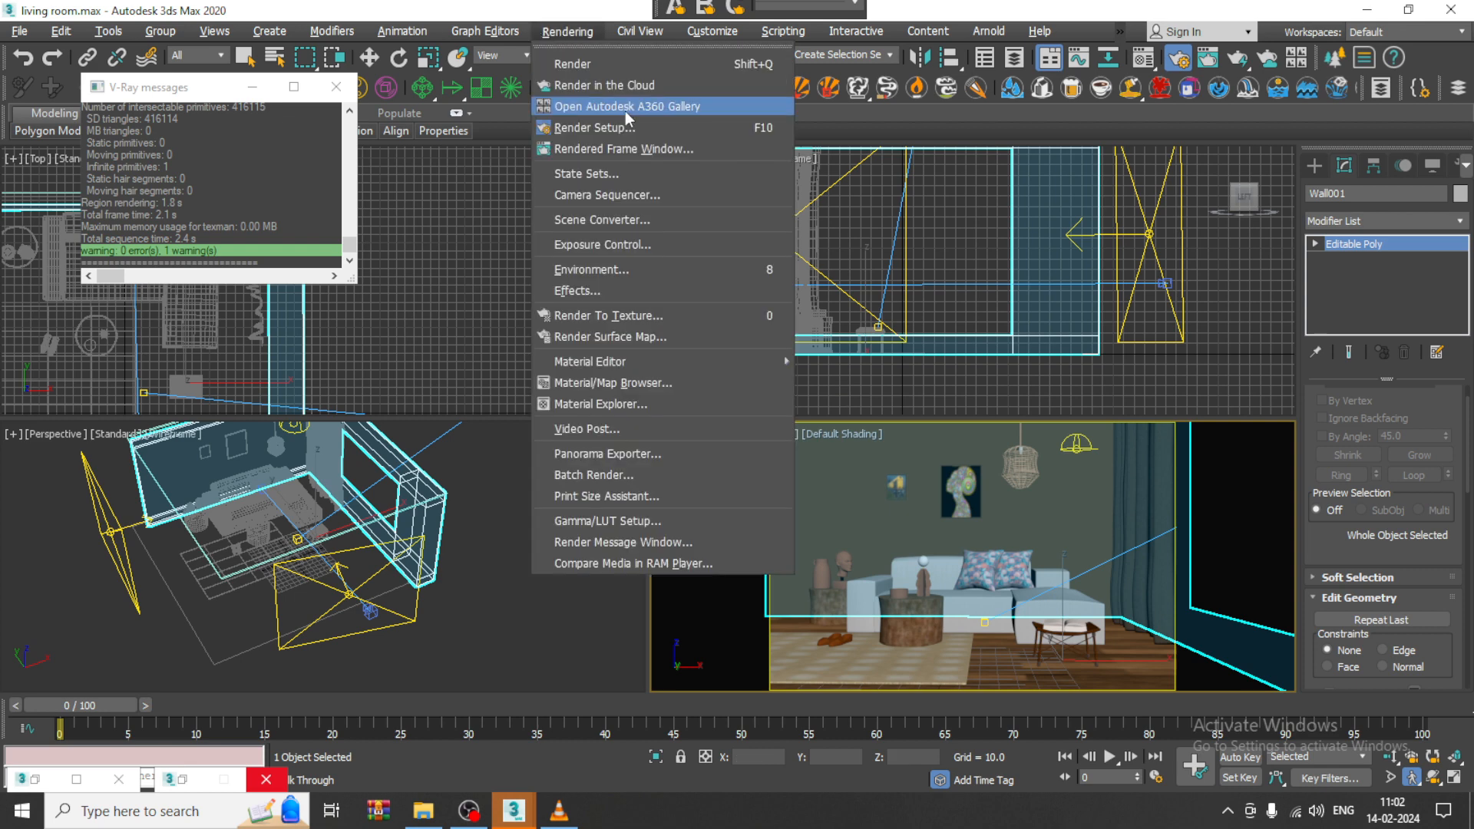
{"action": "left_click", "coordinate": [592, 127]}
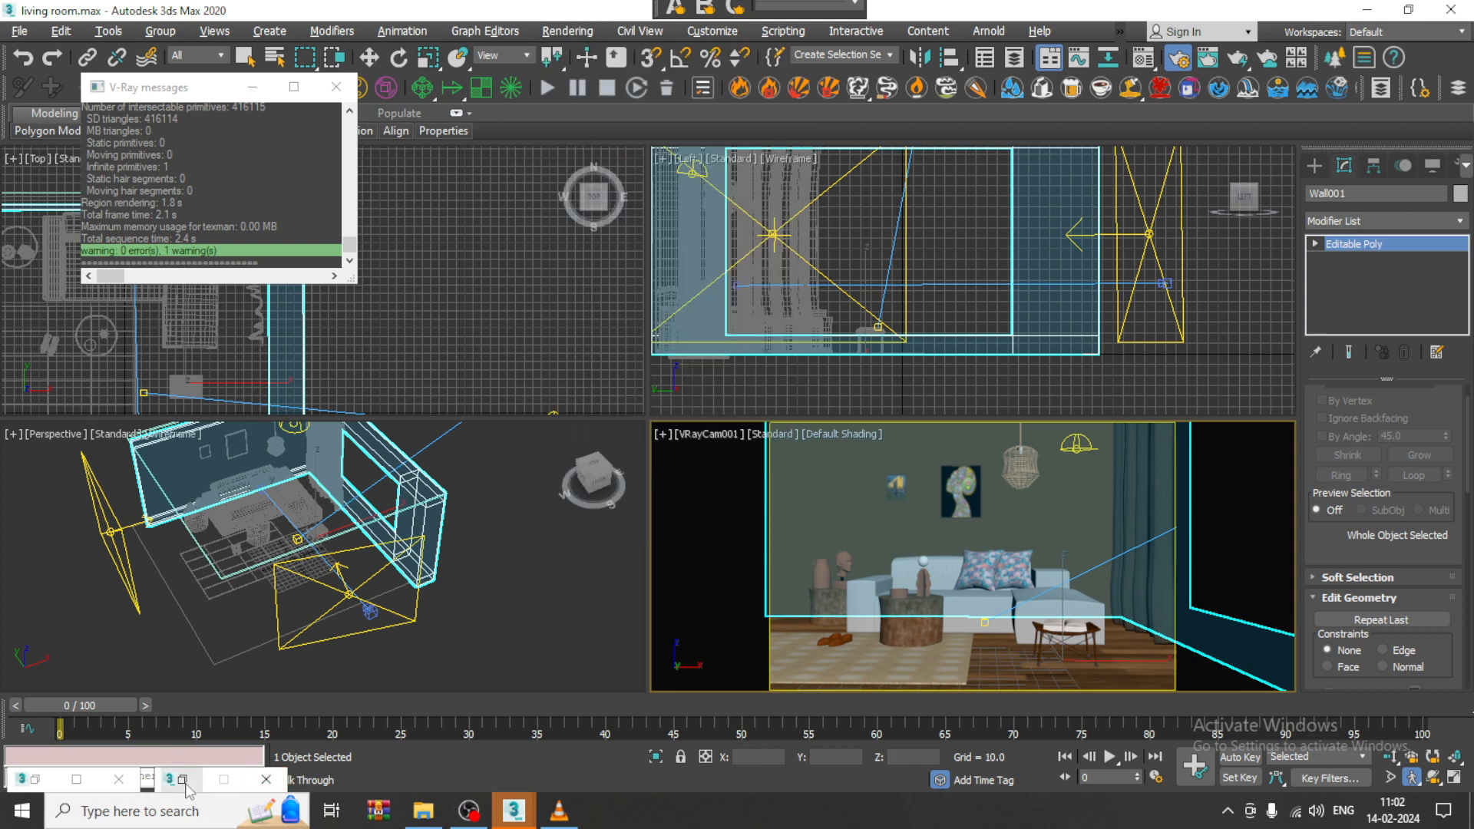
{"action": "left_click", "coordinate": [1188, 387]}
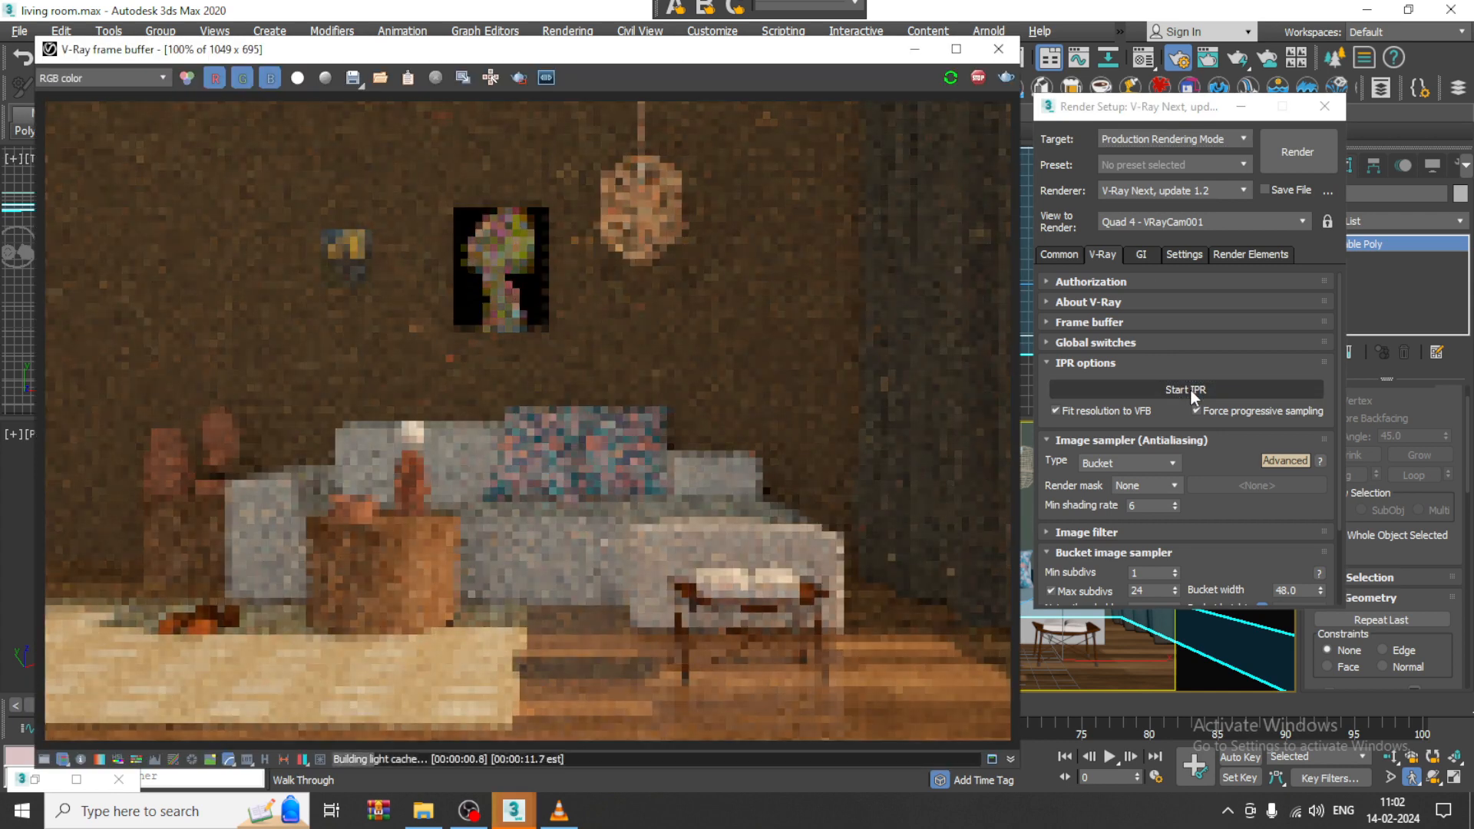
Set the environment's exposure control to VRay Exposure Control, with the frame buffer moved slightly lower
{"action": "left_click_drag", "start_coordinate": [634, 49], "coordinate": [620, 86]}
{"action": "left_click", "coordinate": [565, 33]}
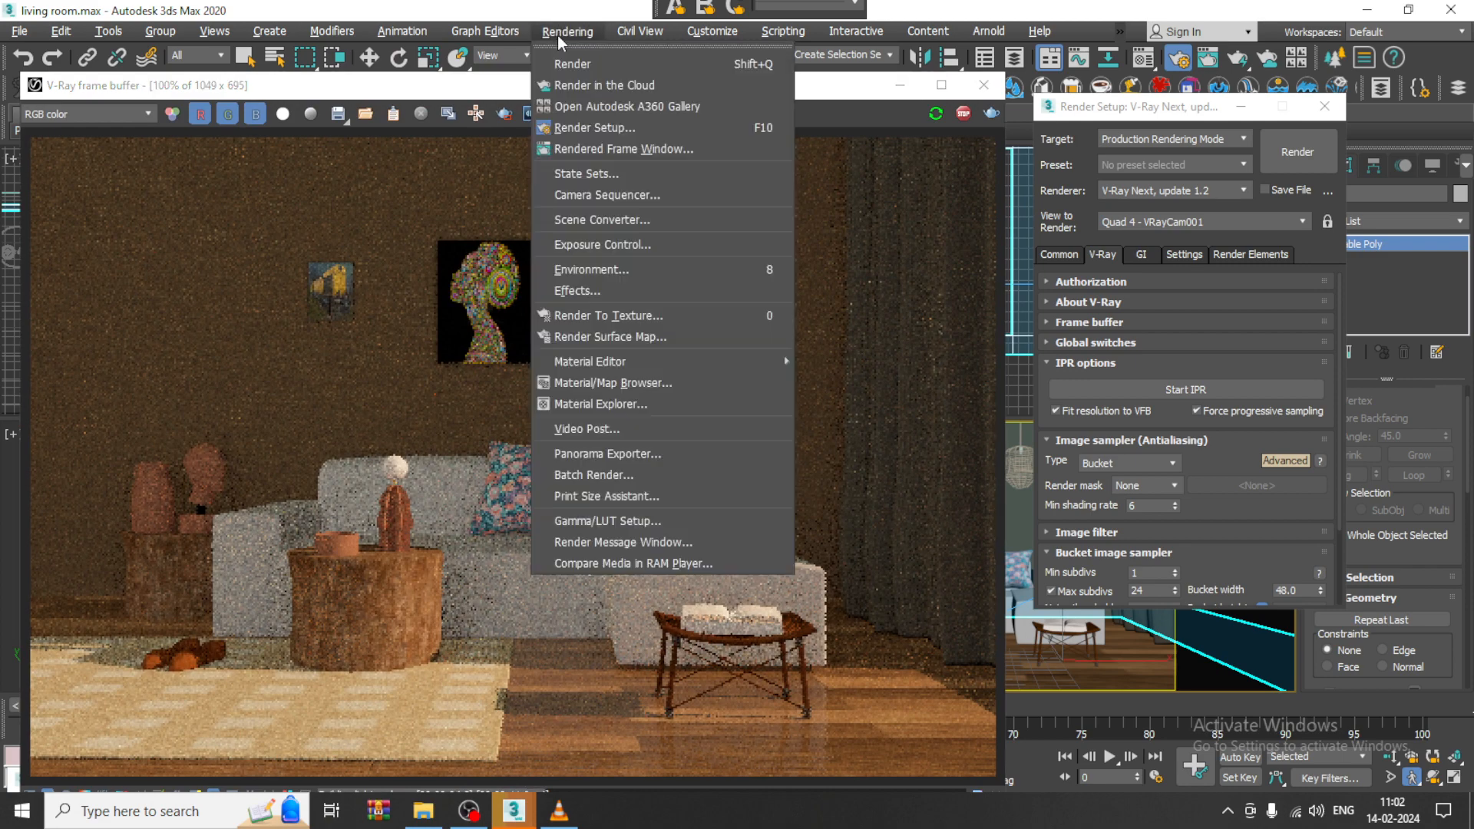
{"action": "left_click", "coordinate": [657, 269]}
{"action": "left_click", "coordinate": [602, 361]}
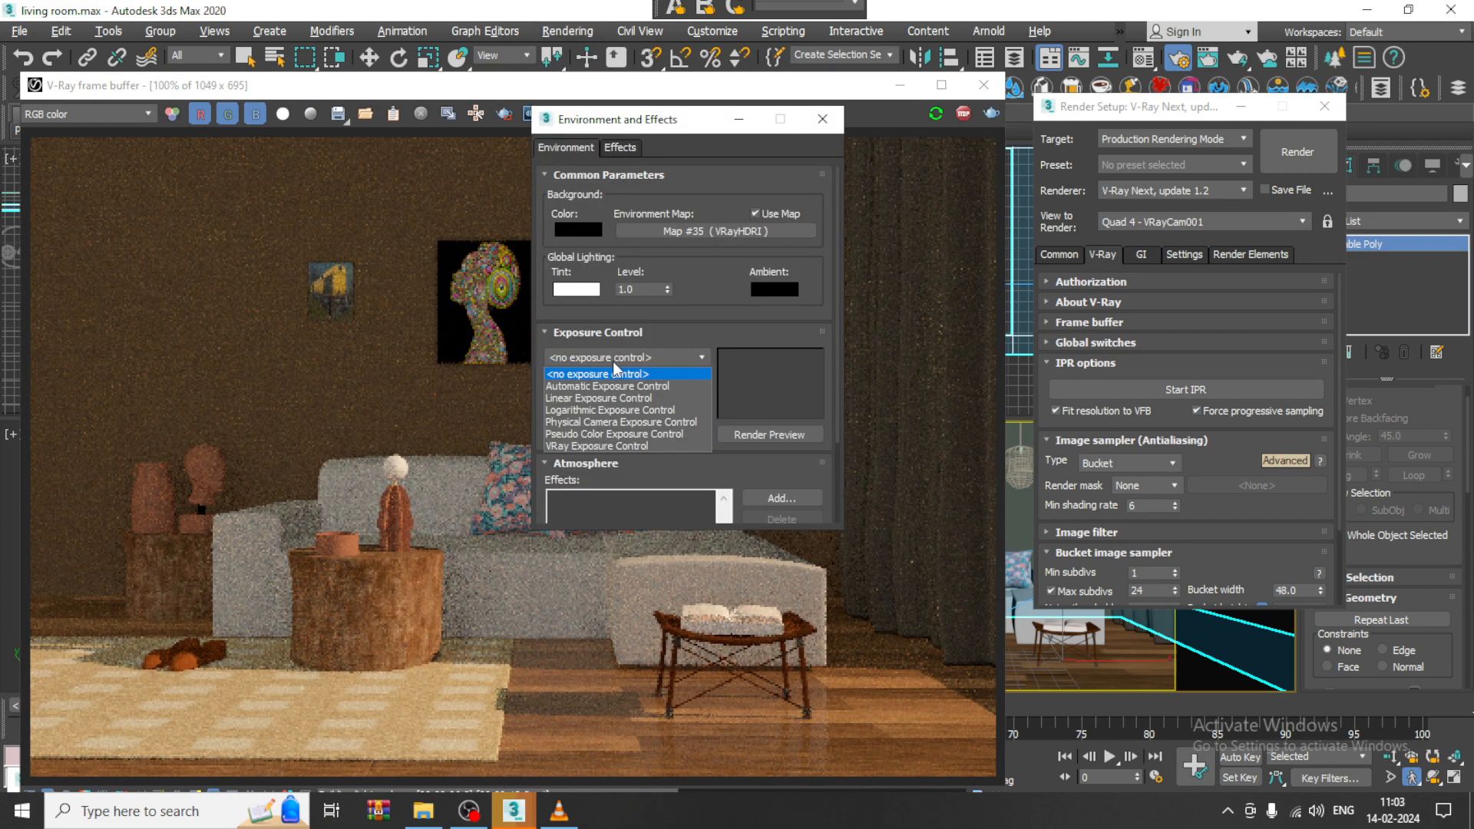
{"action": "left_click", "coordinate": [626, 440]}
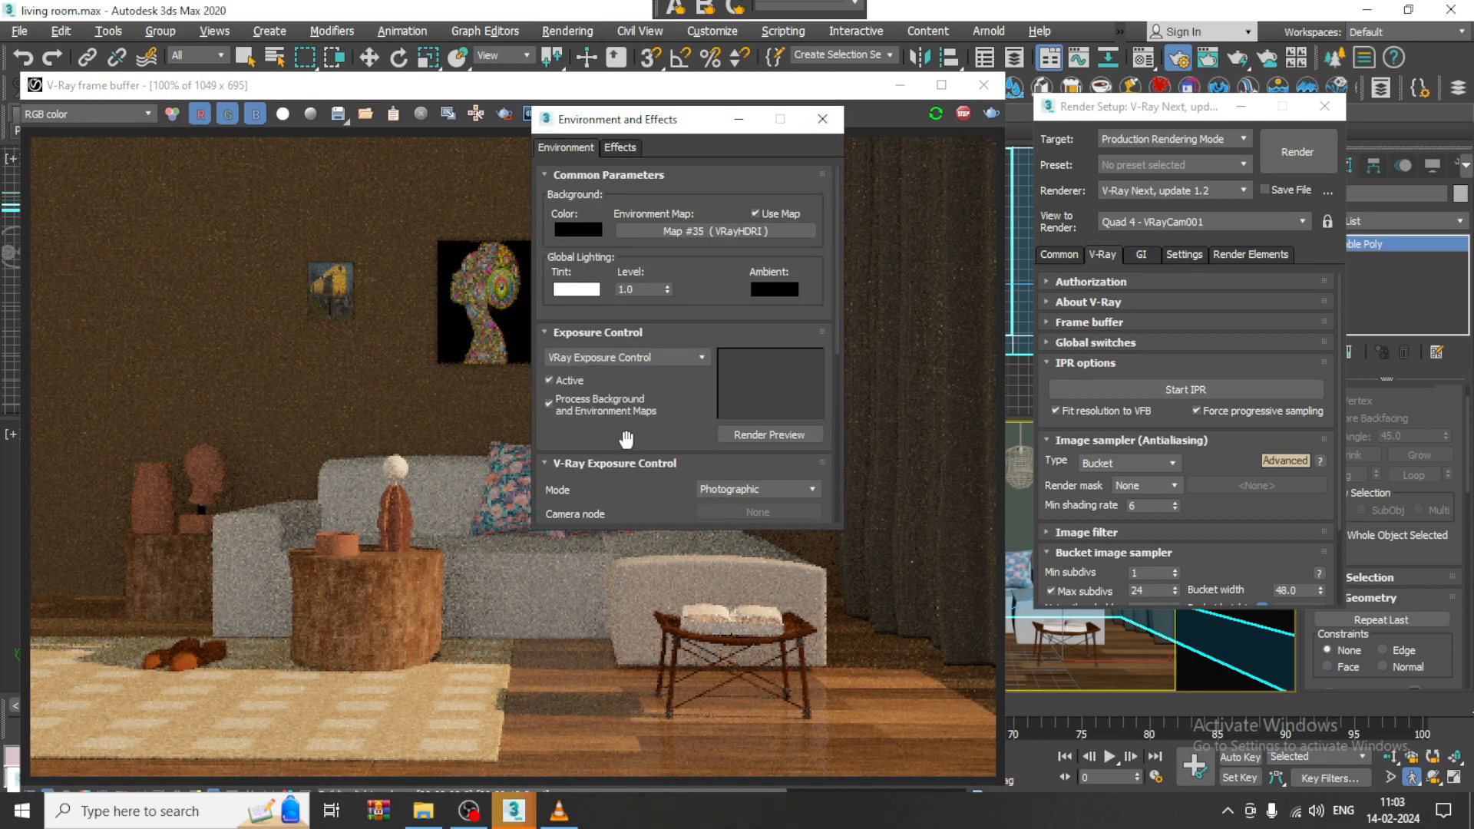
Try the Neutral and Daylight white balance presets in the V-Ray exposure control during the interactive render
{"action": "left_click_drag", "start_coordinate": [688, 412], "coordinate": [693, 272]}
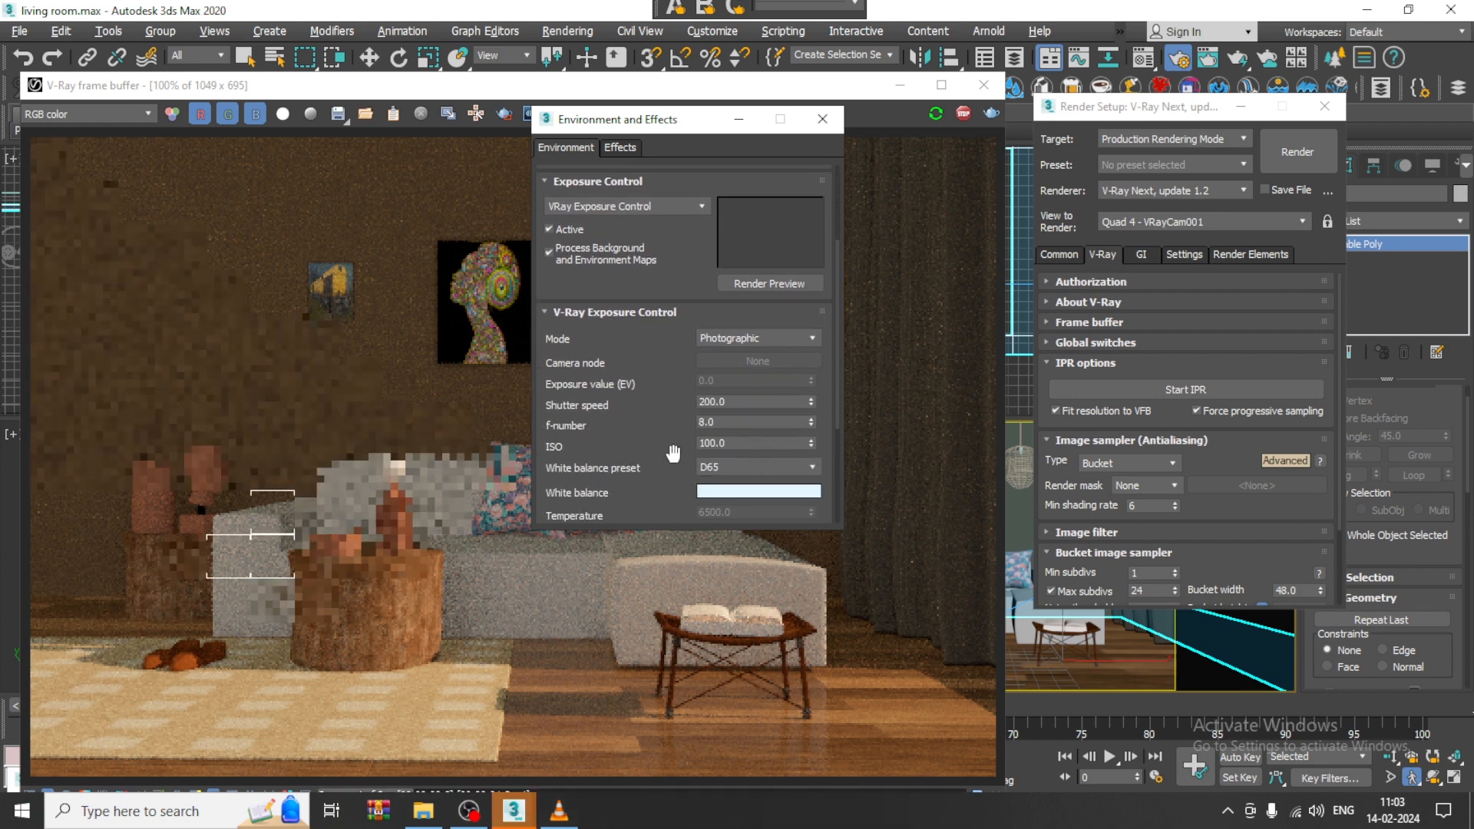
{"action": "left_click_drag", "start_coordinate": [675, 449], "coordinate": [674, 388]}
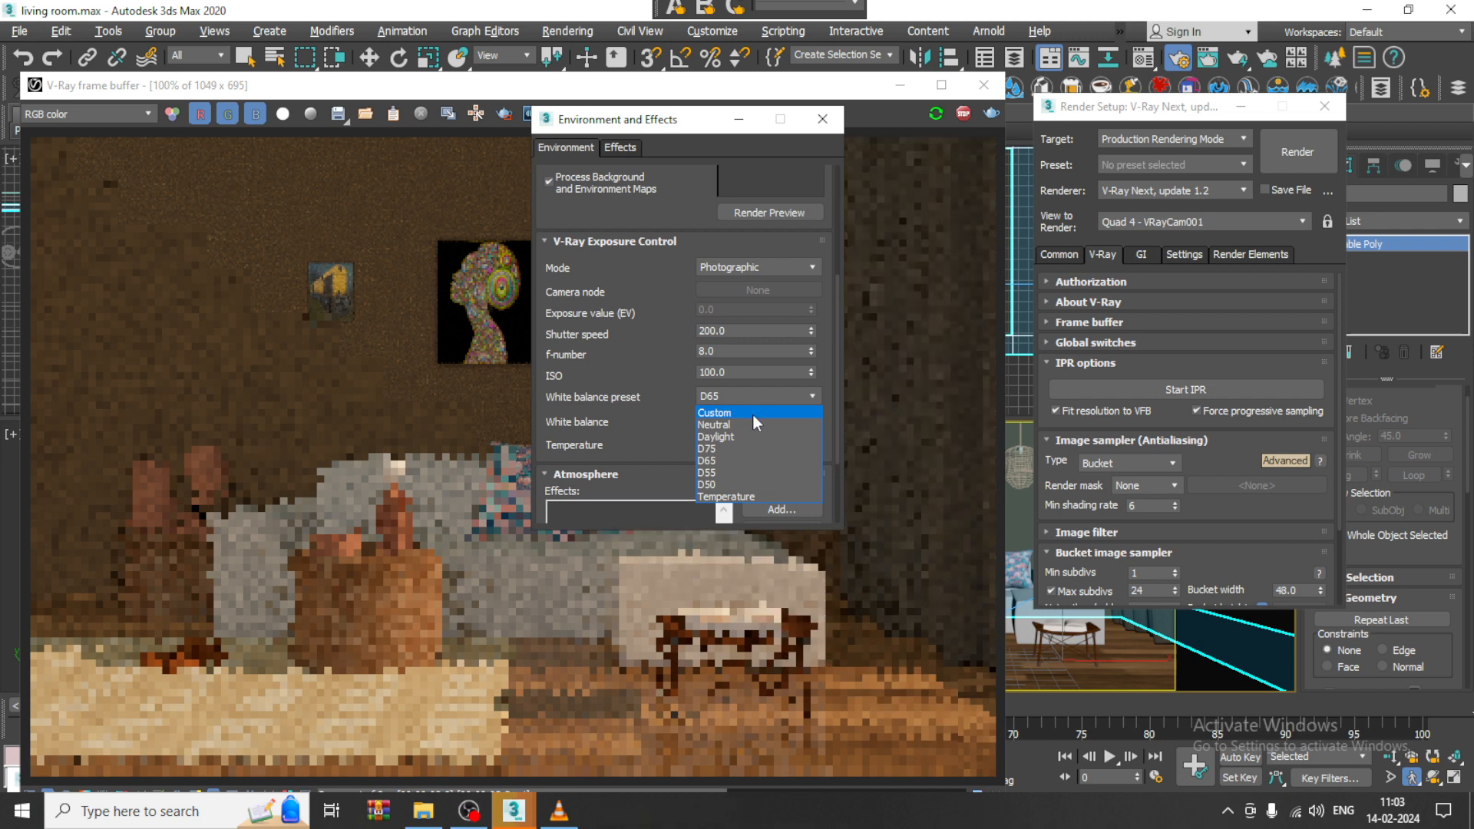
{"action": "left_click", "coordinate": [754, 425]}
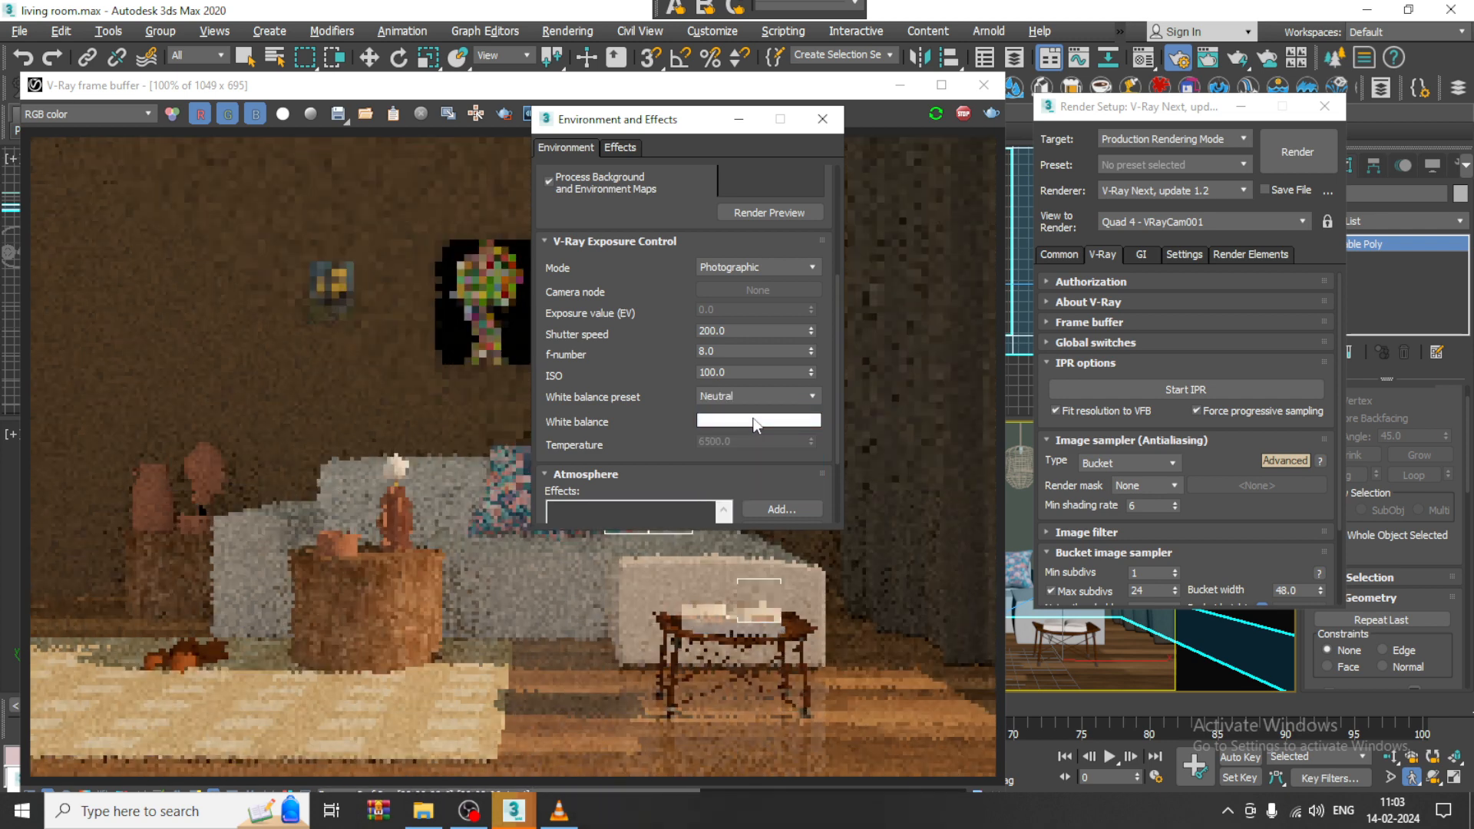
{"action": "left_click", "coordinate": [752, 398]}
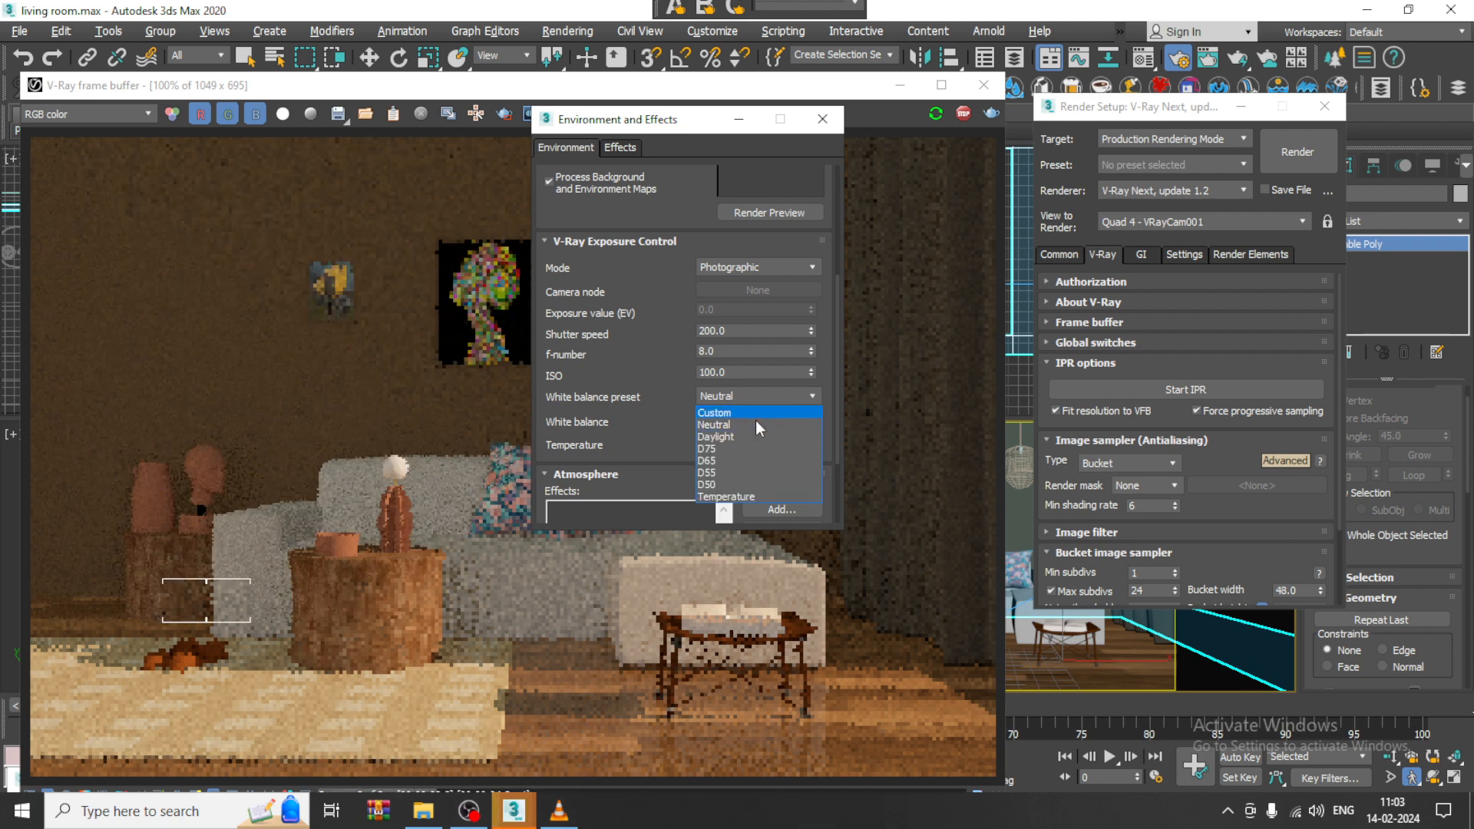
{"action": "left_click", "coordinate": [754, 433]}
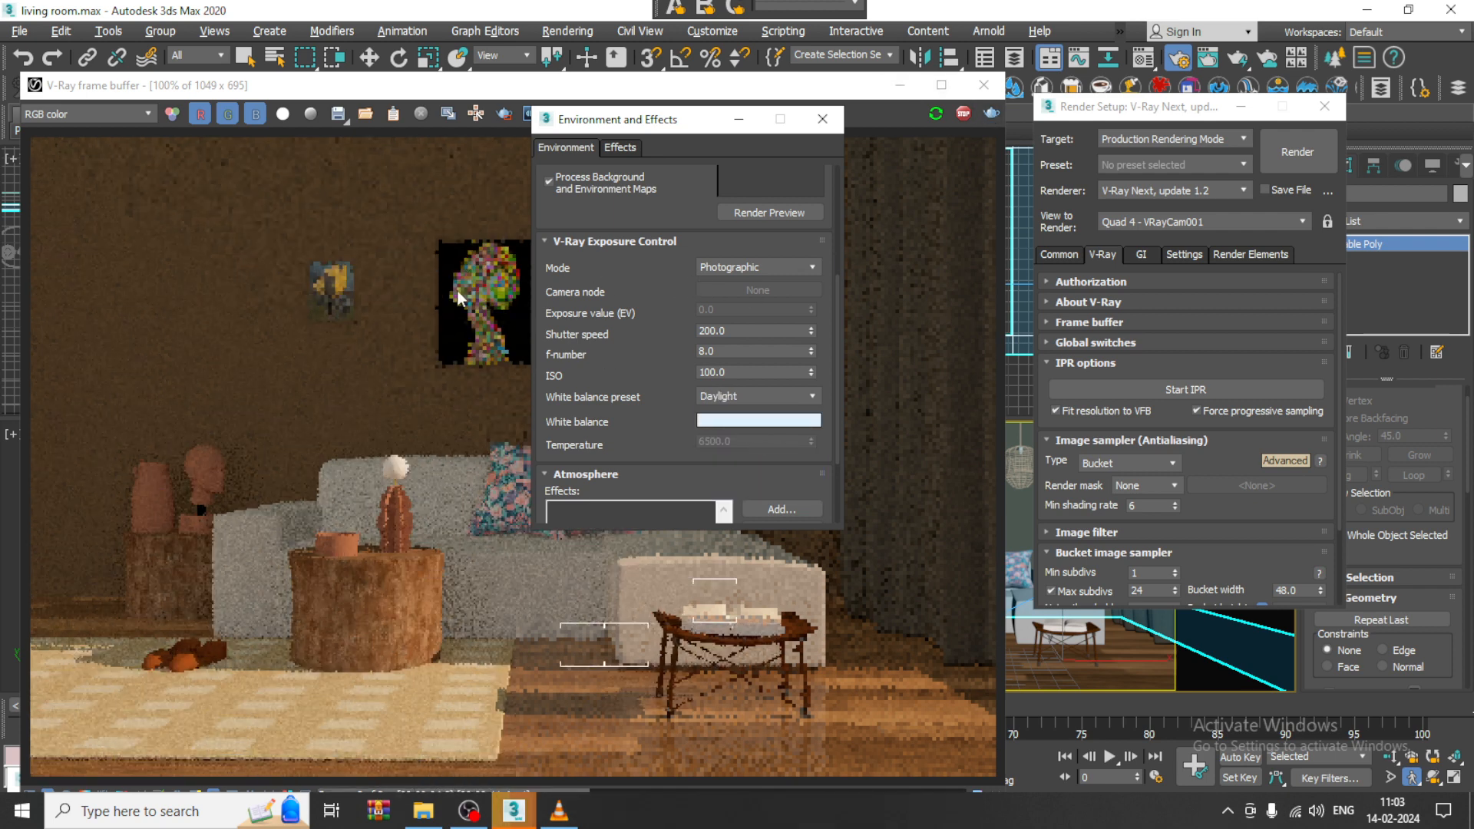
Render the V-Ray camera view again and arrange the Environment and Effects dialog beside the frame buffer
{"action": "left_click", "coordinate": [389, 290]}
{"action": "key", "text": "Escape"}
{"action": "left_click", "coordinate": [989, 114]}
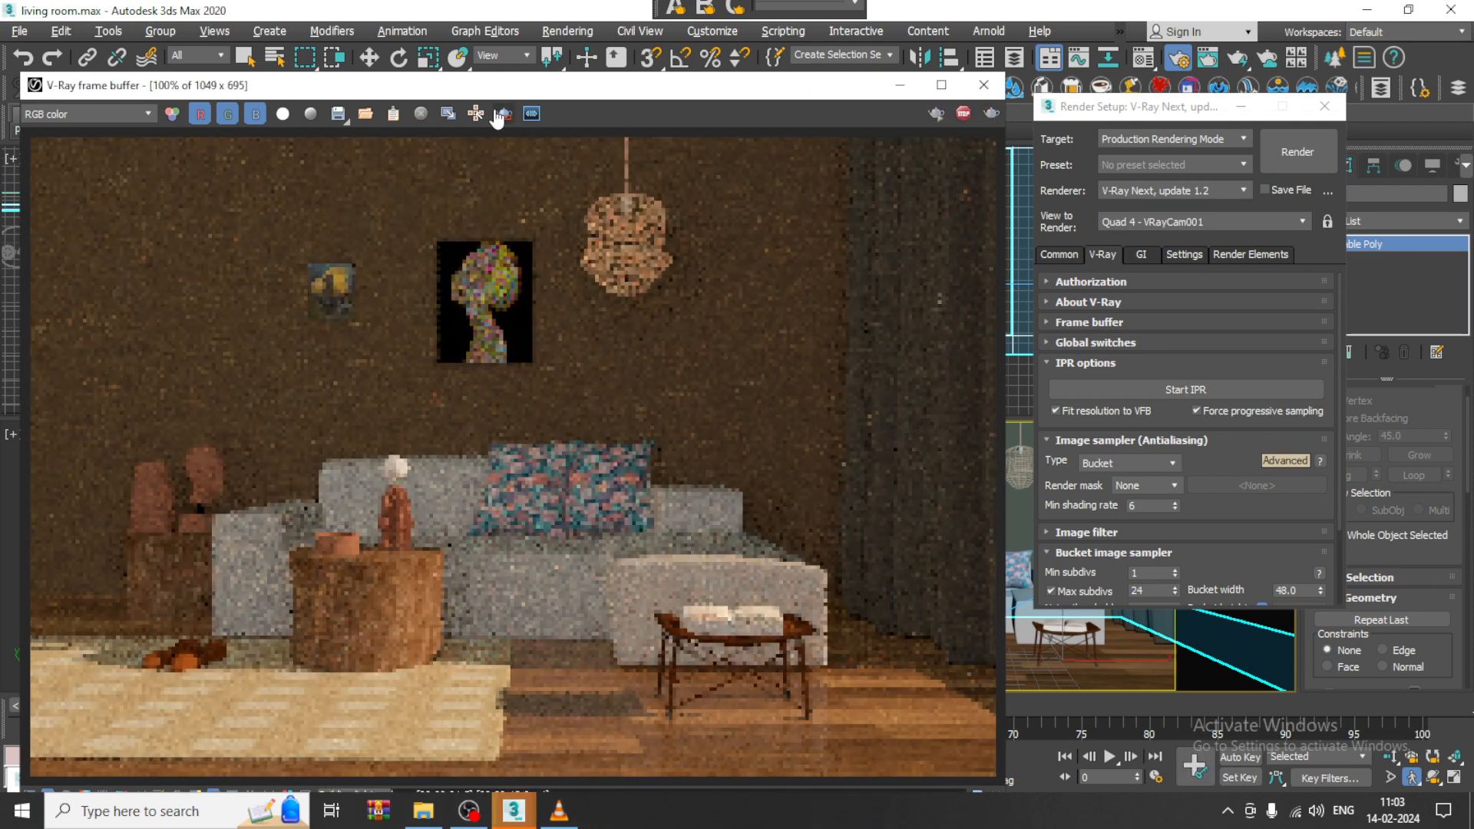
{"action": "left_click", "coordinate": [584, 30]}
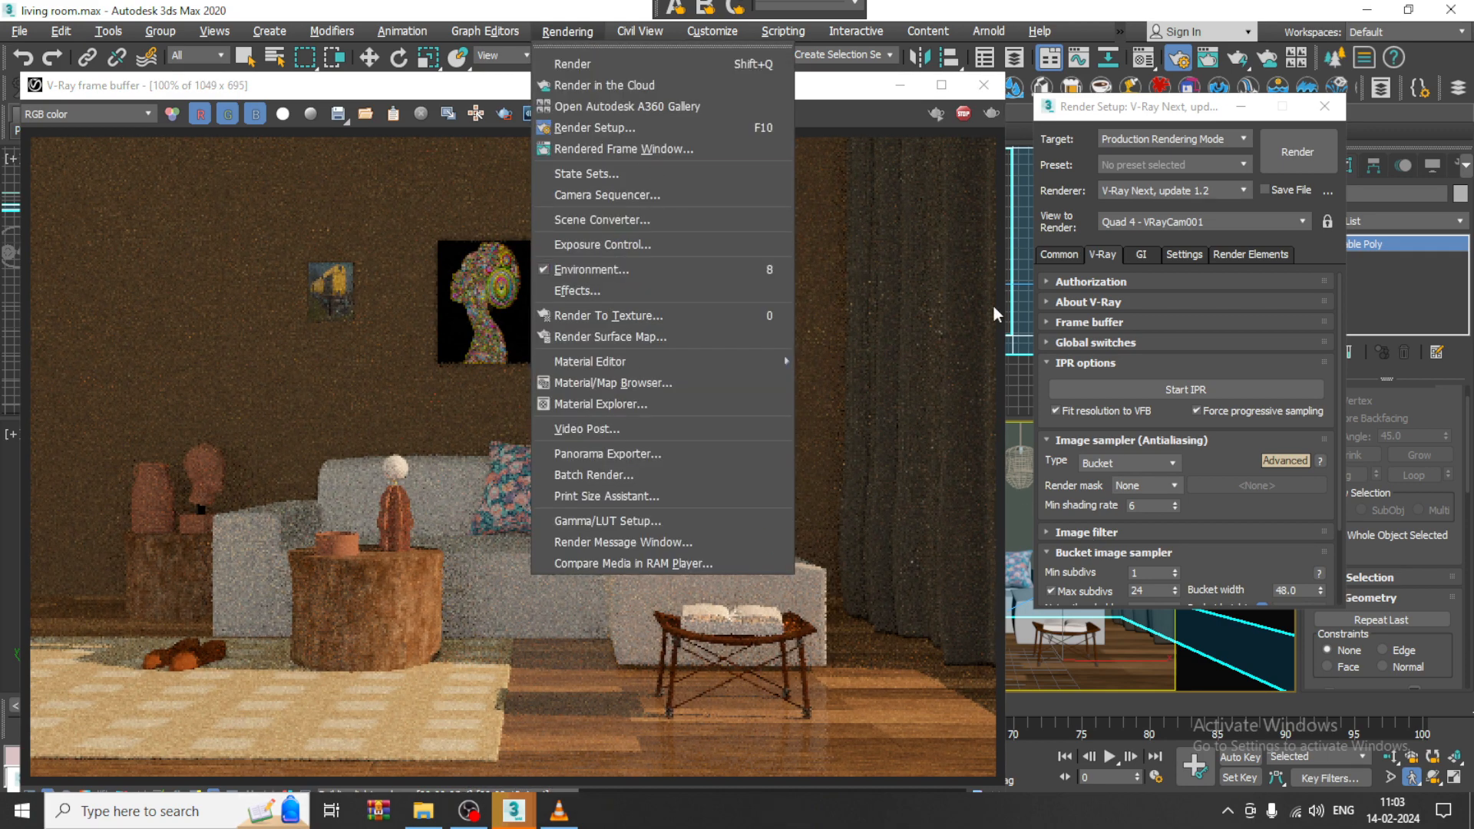
{"action": "left_click", "coordinate": [875, 222]}
{"action": "left_click_drag", "start_coordinate": [720, 96], "coordinate": [781, 437]}
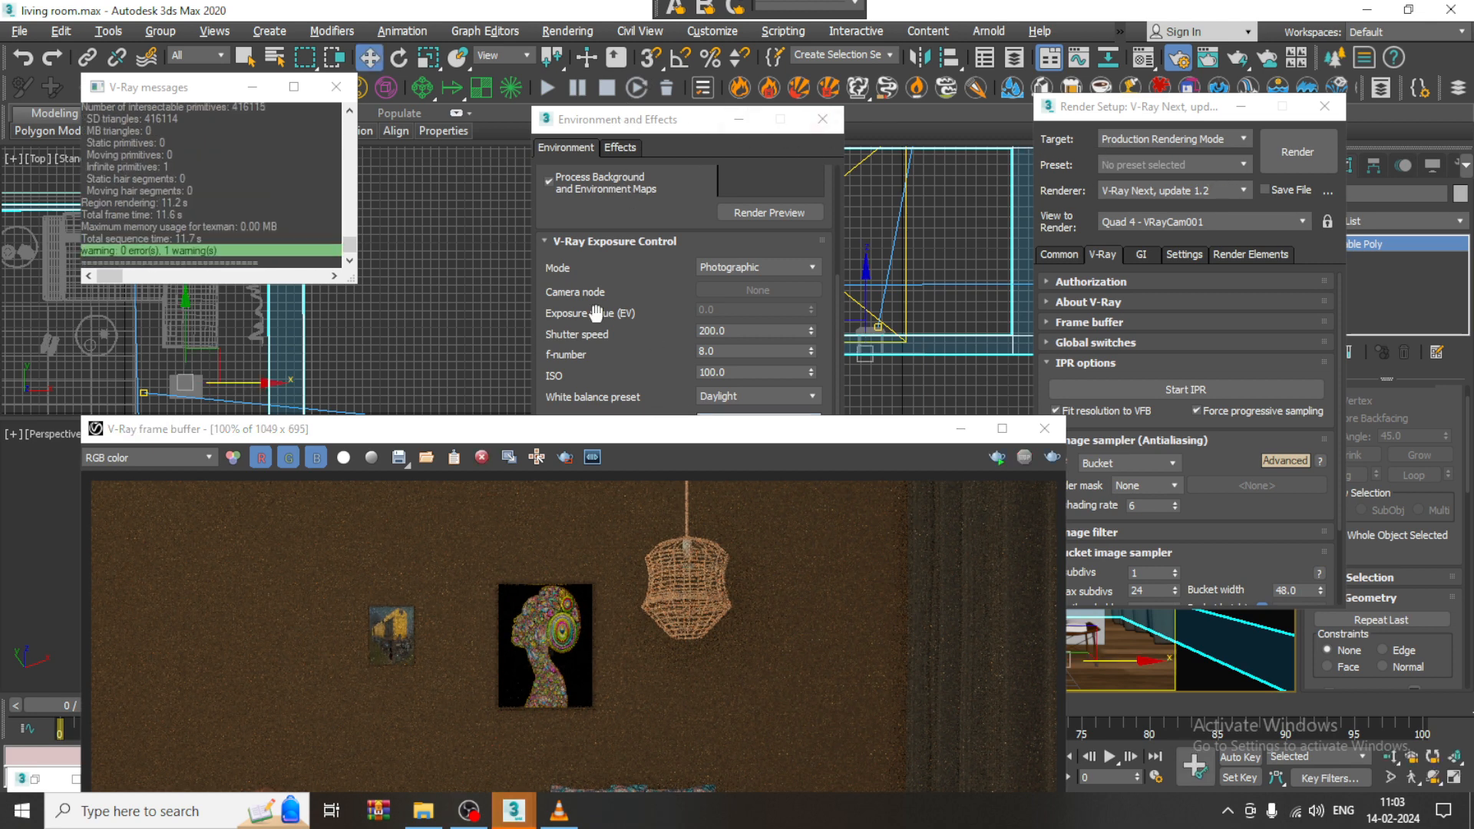
{"action": "left_click_drag", "start_coordinate": [621, 120], "coordinate": [1055, 207]}
{"action": "left_click_drag", "start_coordinate": [725, 428], "coordinate": [692, 56]}
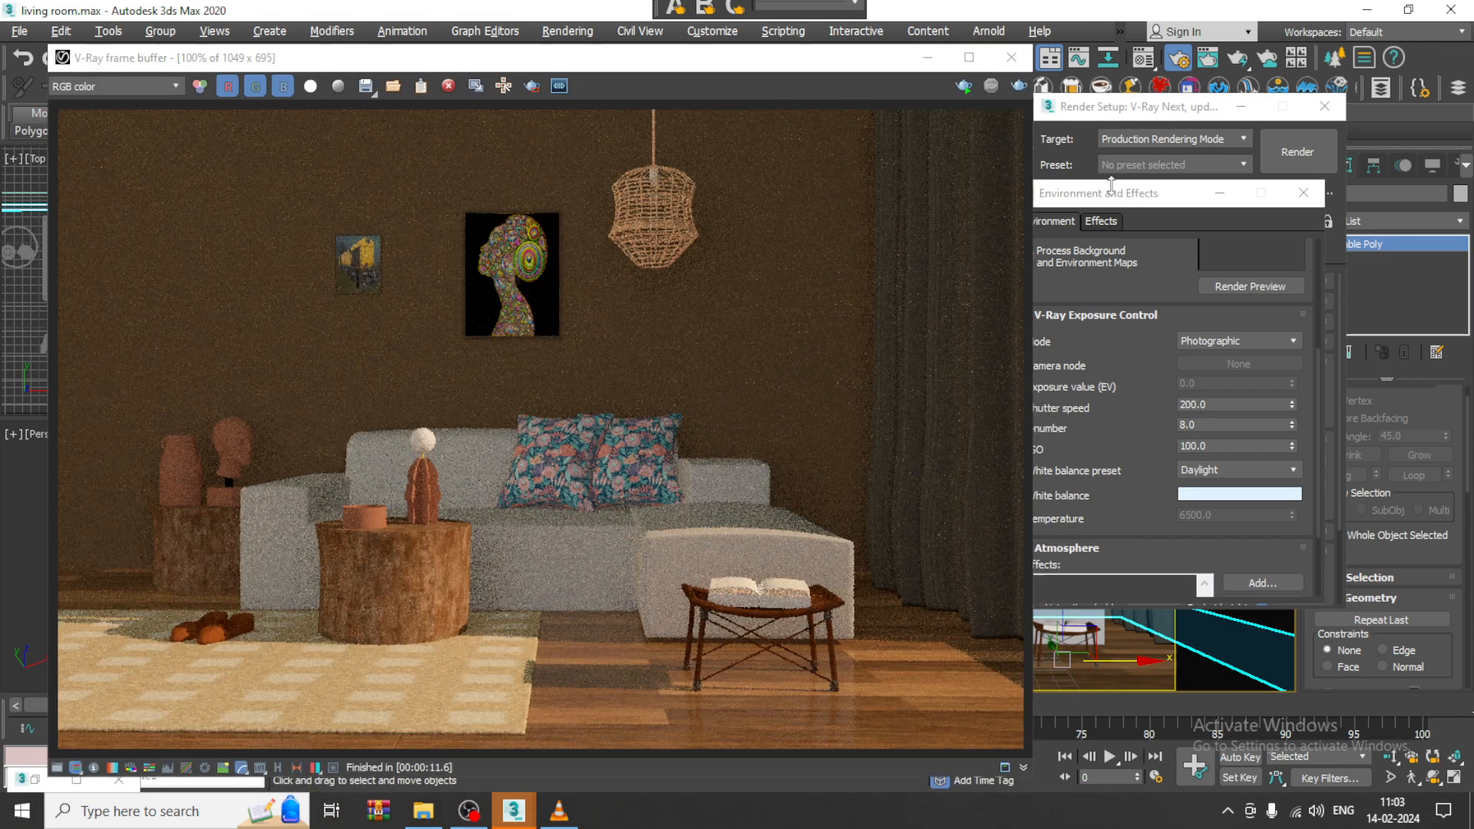
Test-render the camera view with the D55 white balance preset, followed by the D65 preset
{"action": "left_click", "coordinate": [1167, 268]}
{"action": "left_click", "coordinate": [1220, 474]}
{"action": "left_click", "coordinate": [1221, 547]}
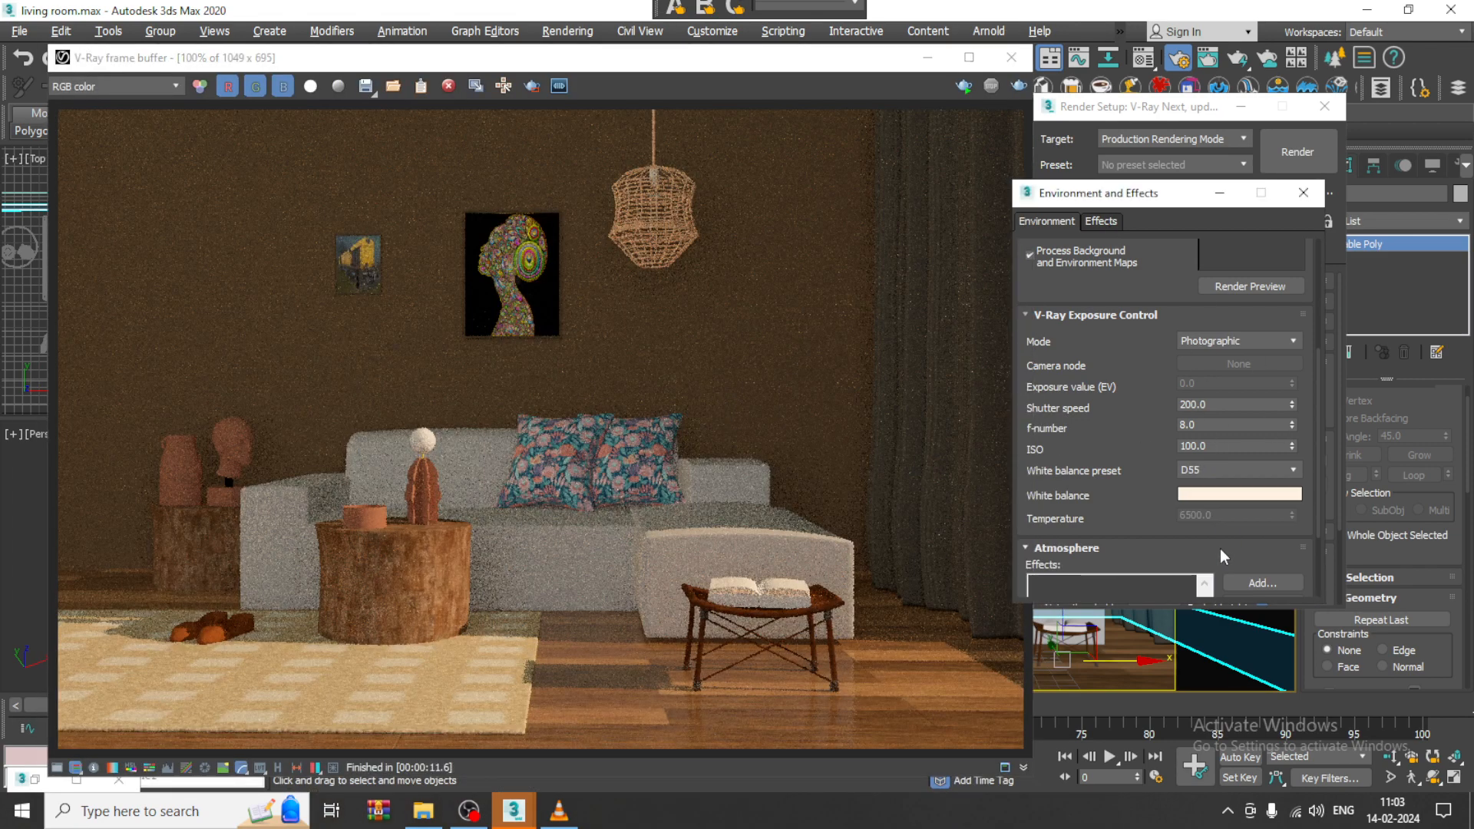
{"action": "left_click", "coordinate": [1019, 86]}
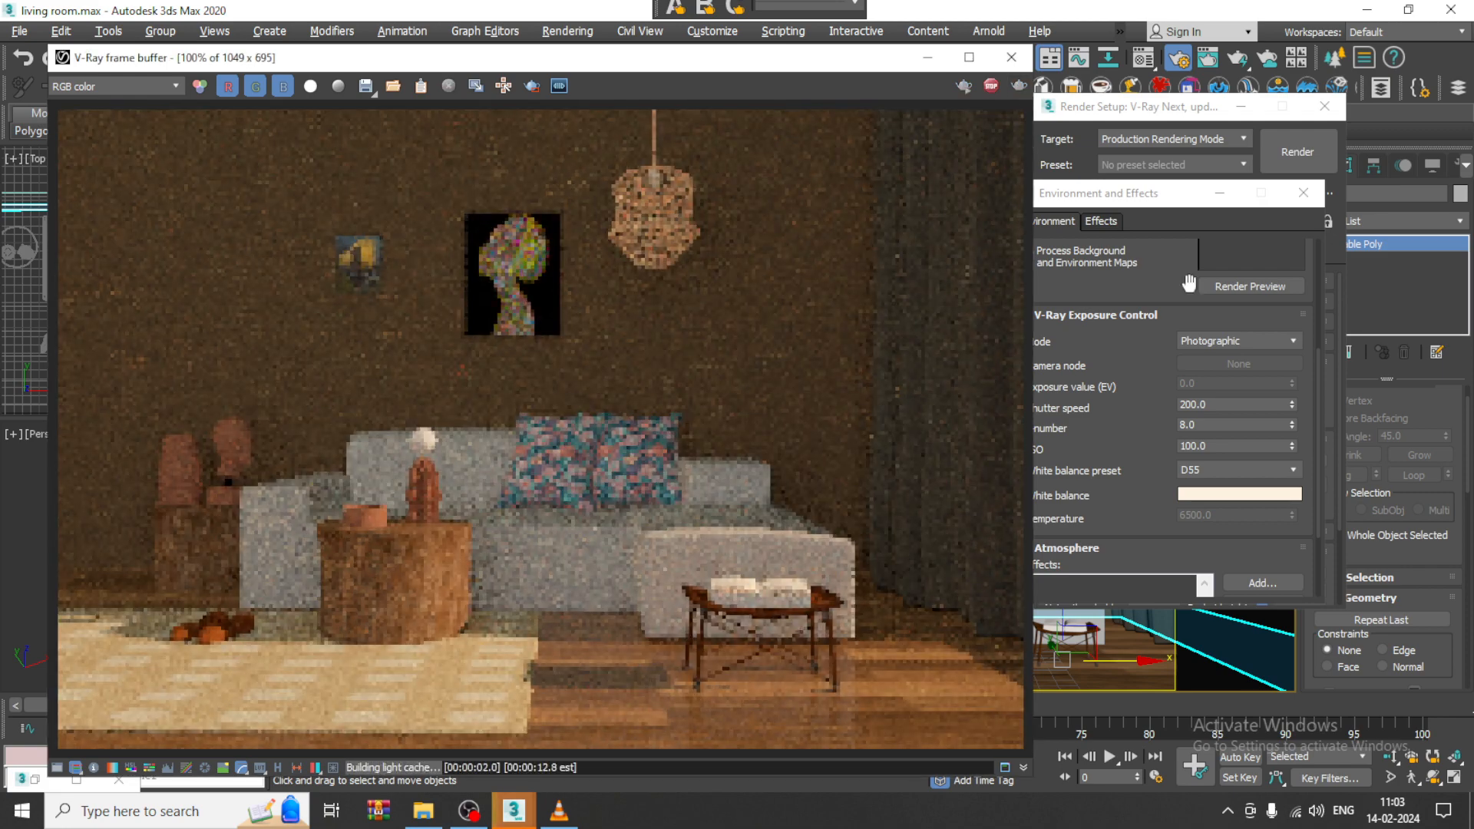
{"action": "left_click", "coordinate": [1217, 468]}
{"action": "left_click", "coordinate": [1223, 532]}
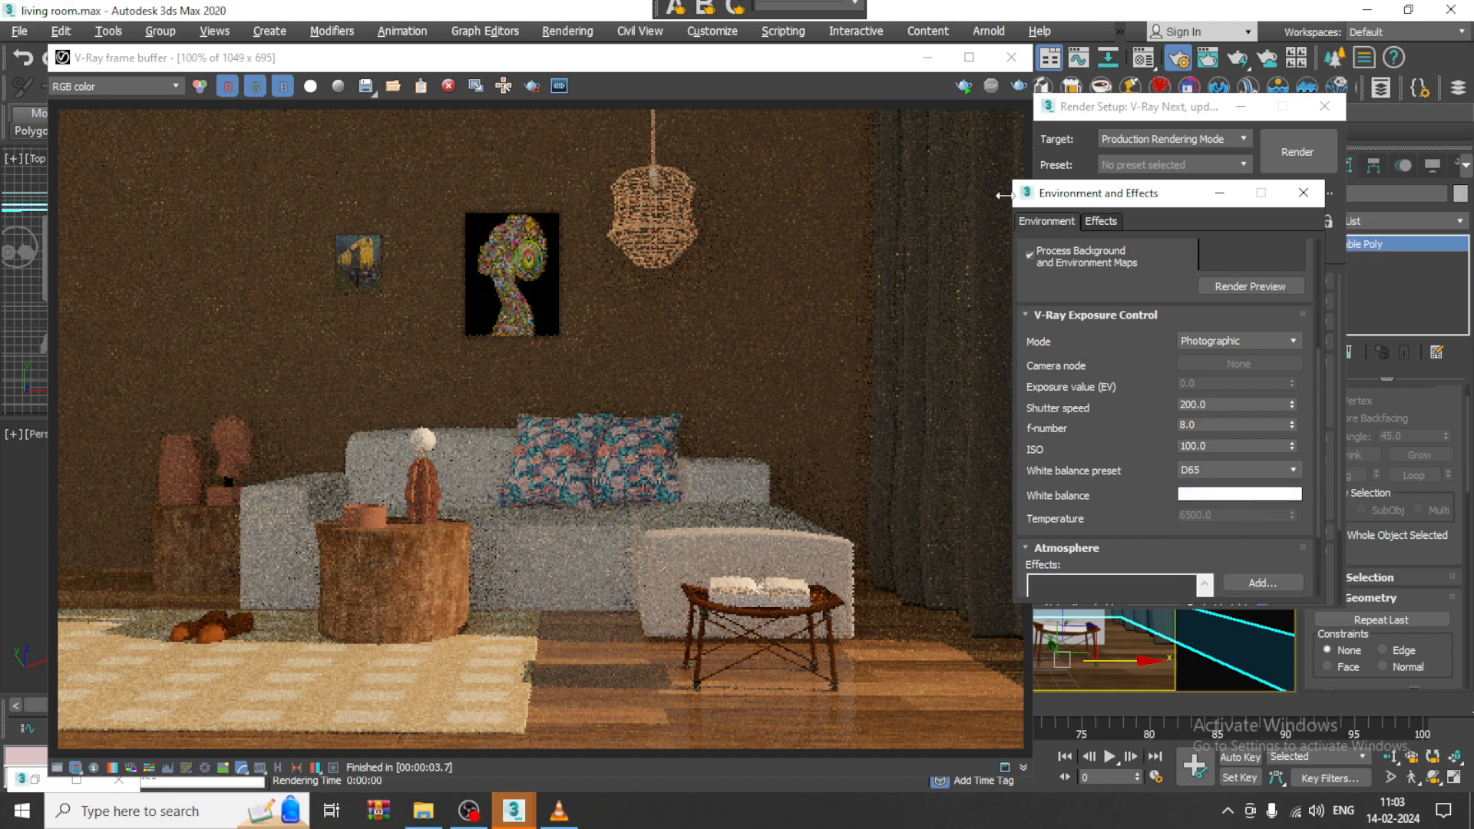
{"action": "left_click", "coordinate": [1017, 87]}
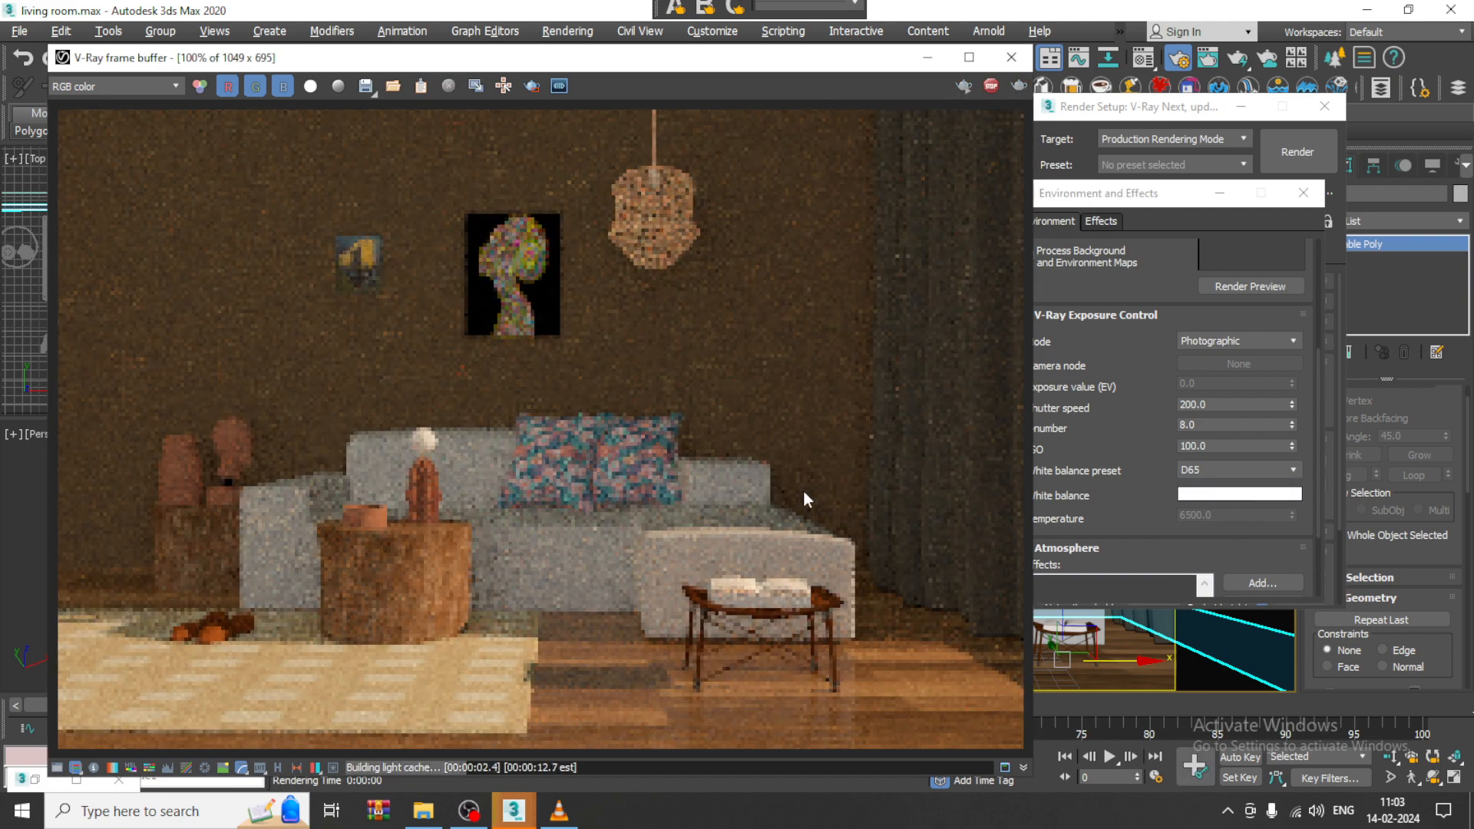
Test-render the camera view with the D50 white balance preset, followed by the Neutral preset
{"action": "left_click", "coordinate": [1233, 469]}
{"action": "left_click", "coordinate": [1226, 558]}
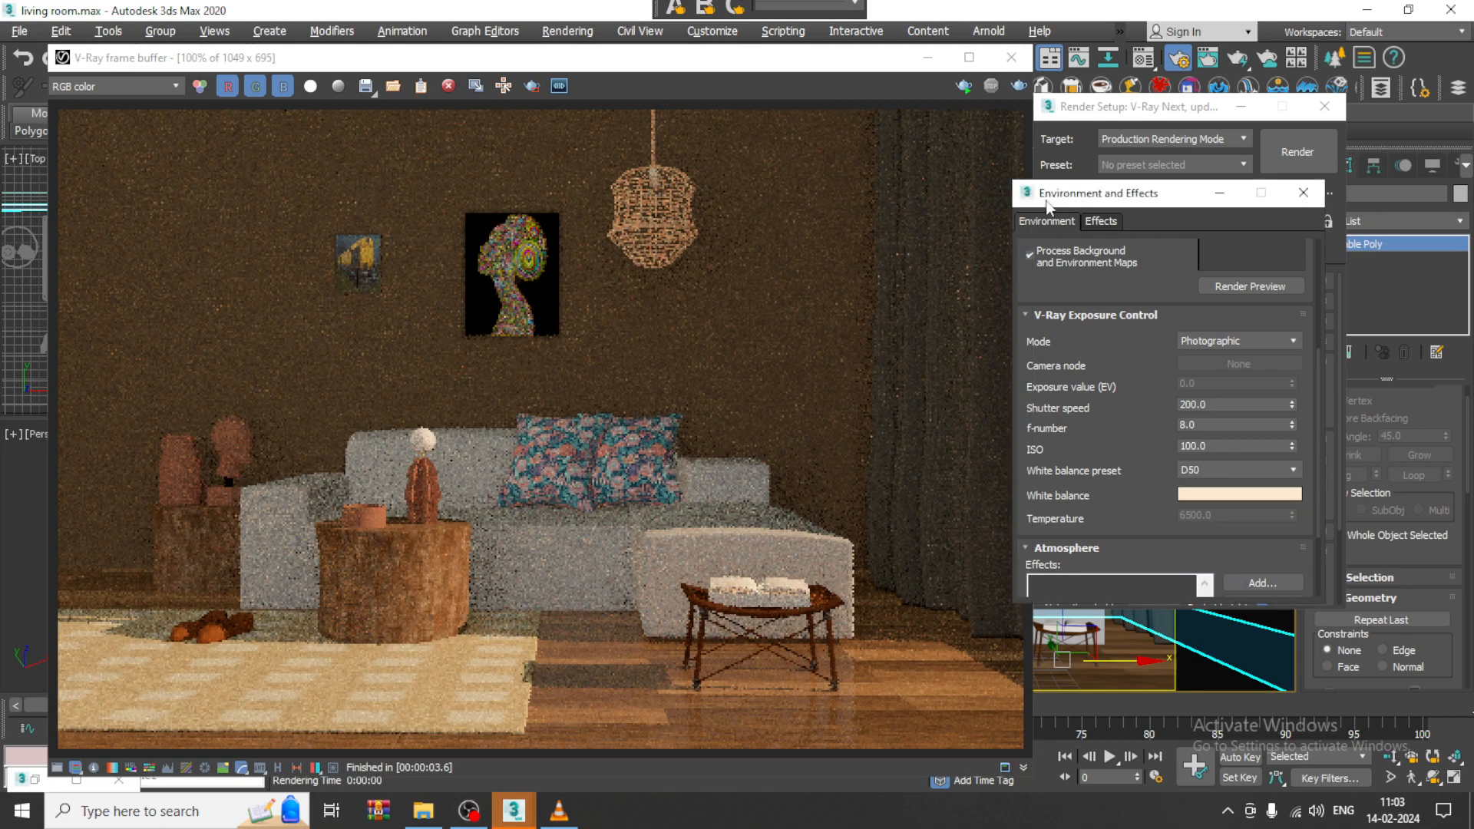
{"action": "left_click", "coordinate": [1017, 86]}
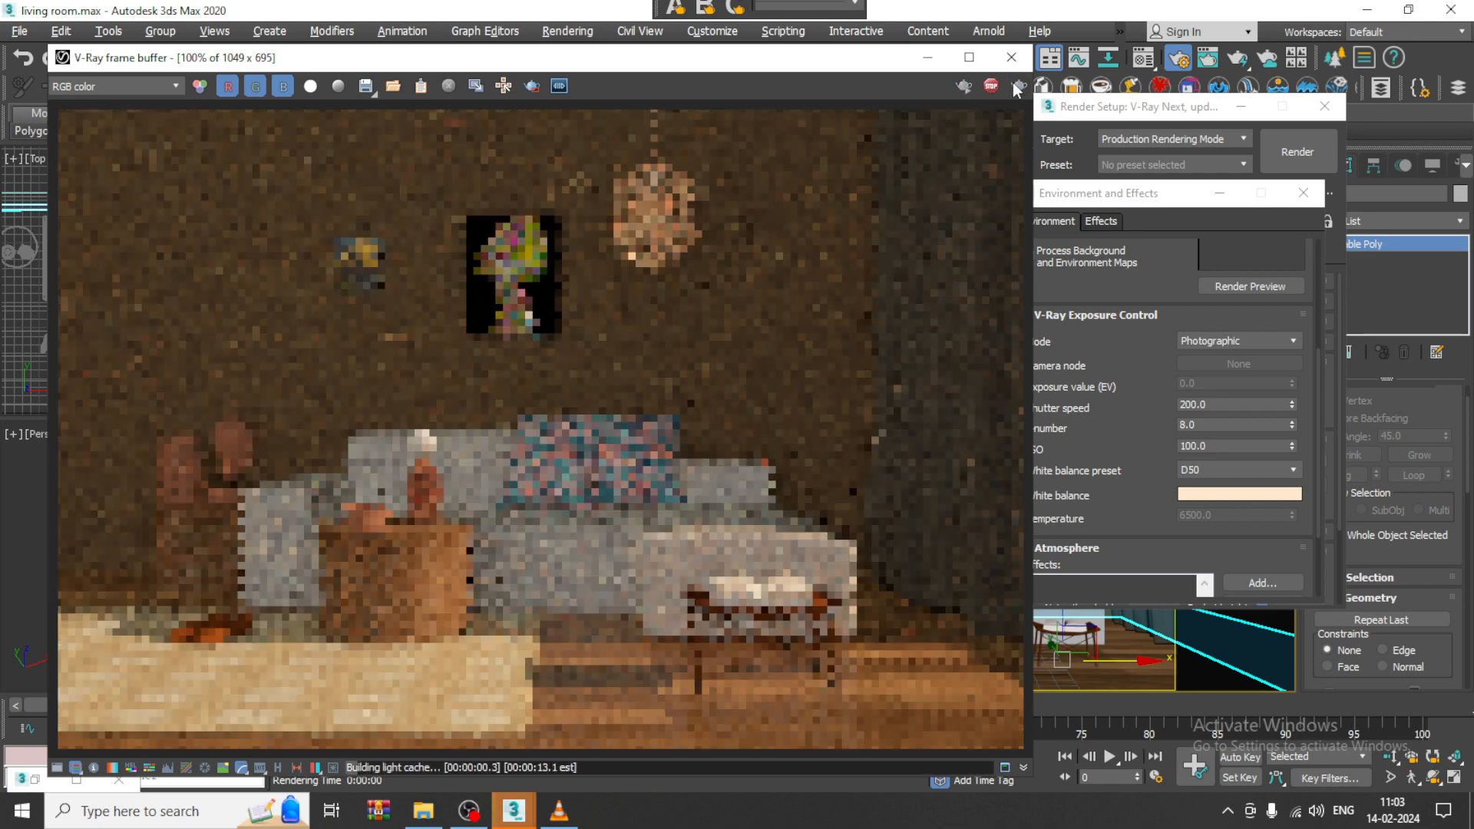
{"action": "left_click", "coordinate": [1237, 469]}
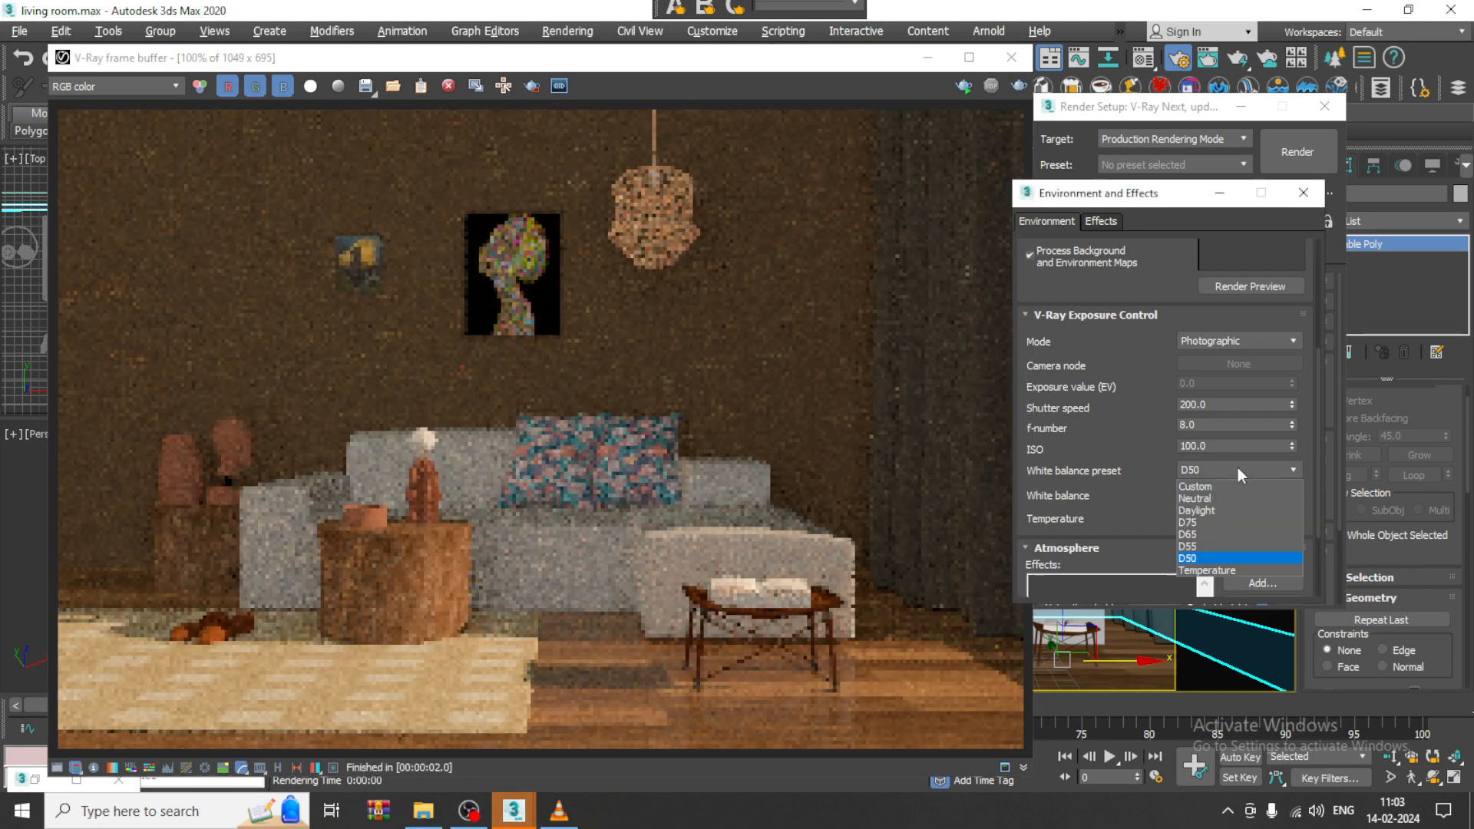
{"action": "left_click", "coordinate": [1222, 497]}
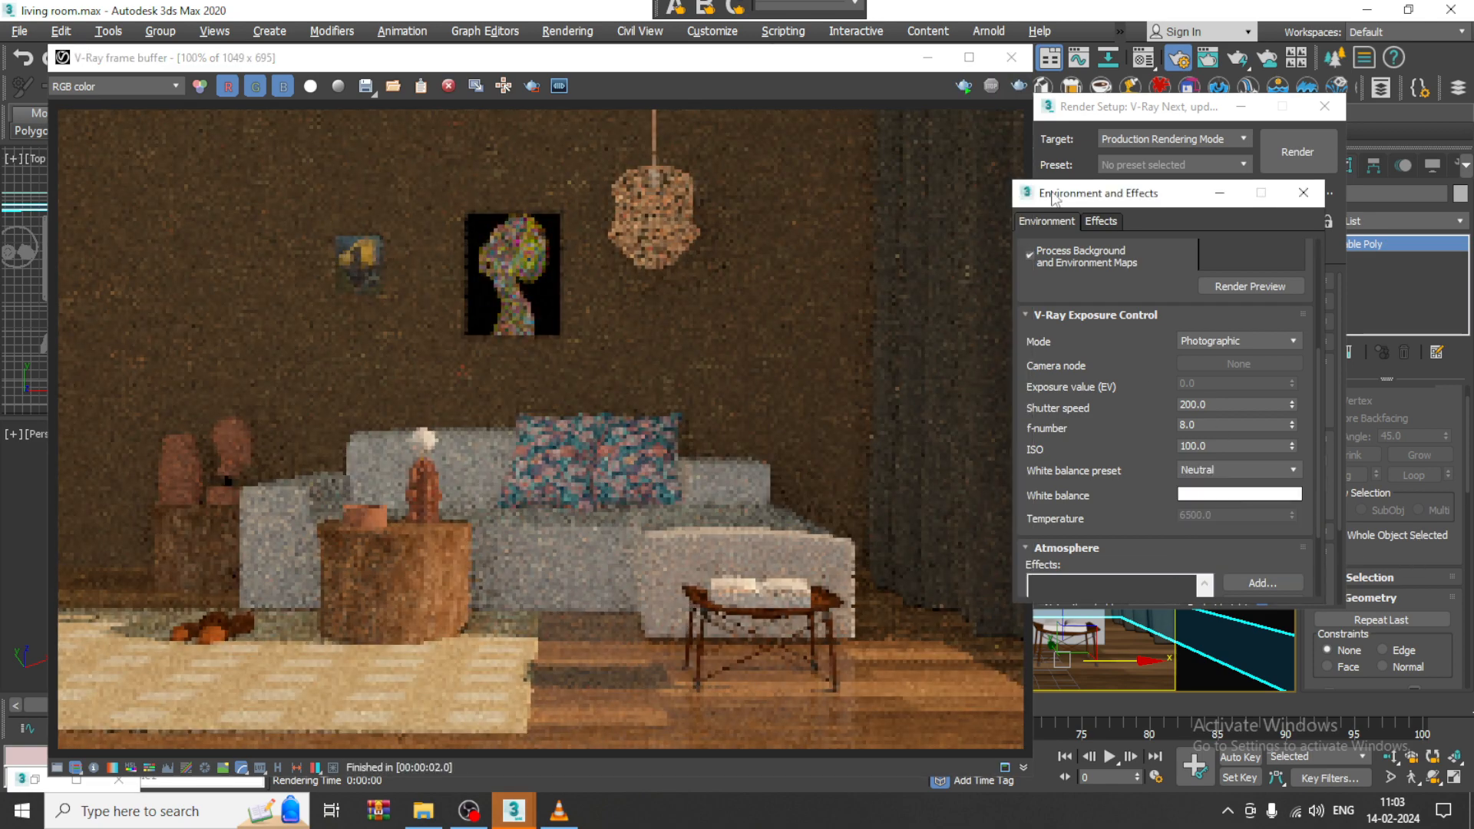
{"action": "left_click", "coordinate": [1017, 86]}
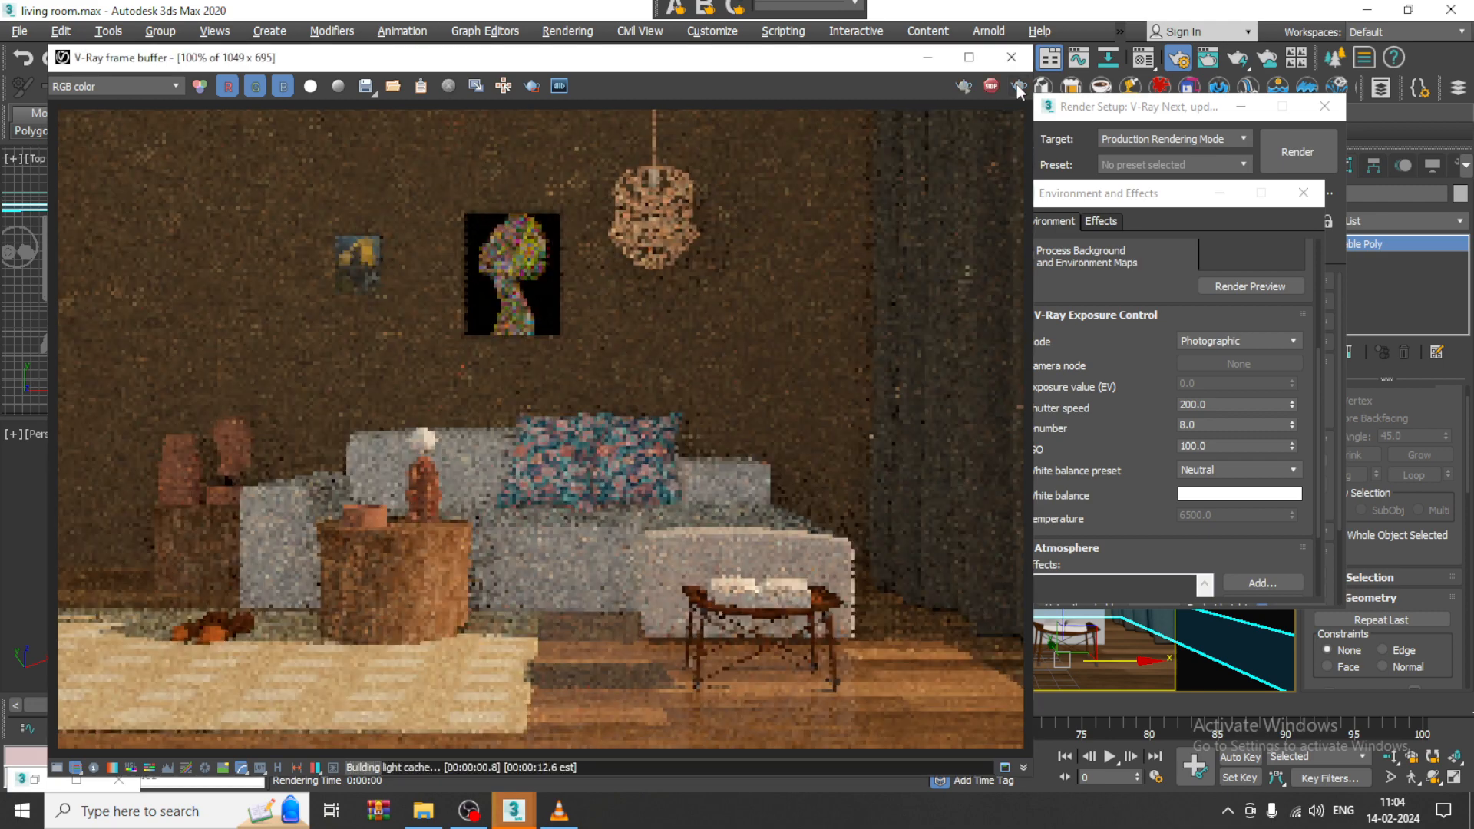
{"action": "left_click", "coordinate": [1166, 296]}
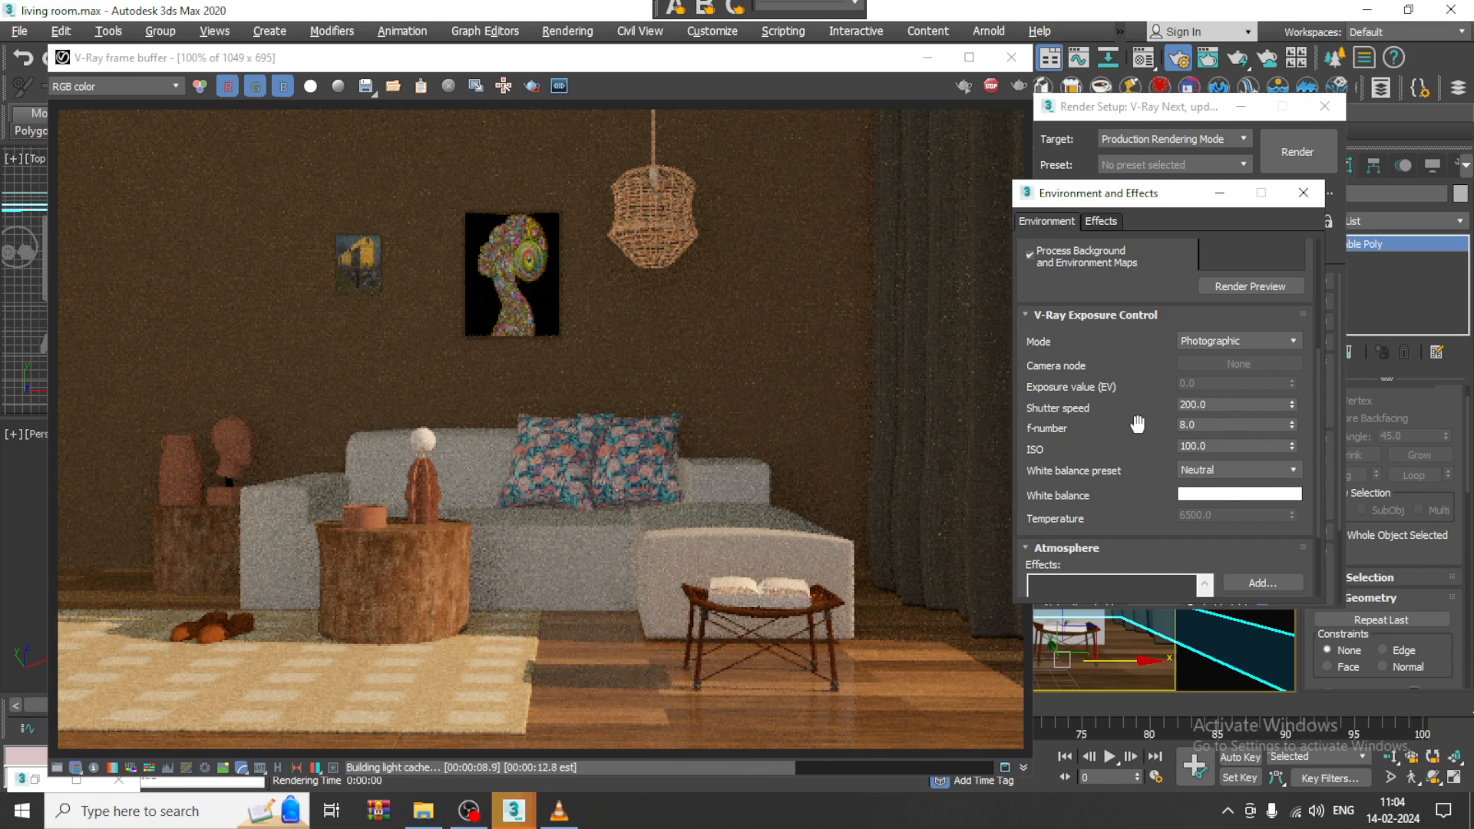
Try an f-number of 20 in the V-Ray exposure control and a shutter speed of 10, with a test render for each
{"action": "left_click_drag", "start_coordinate": [1204, 424], "coordinate": [1138, 422]}
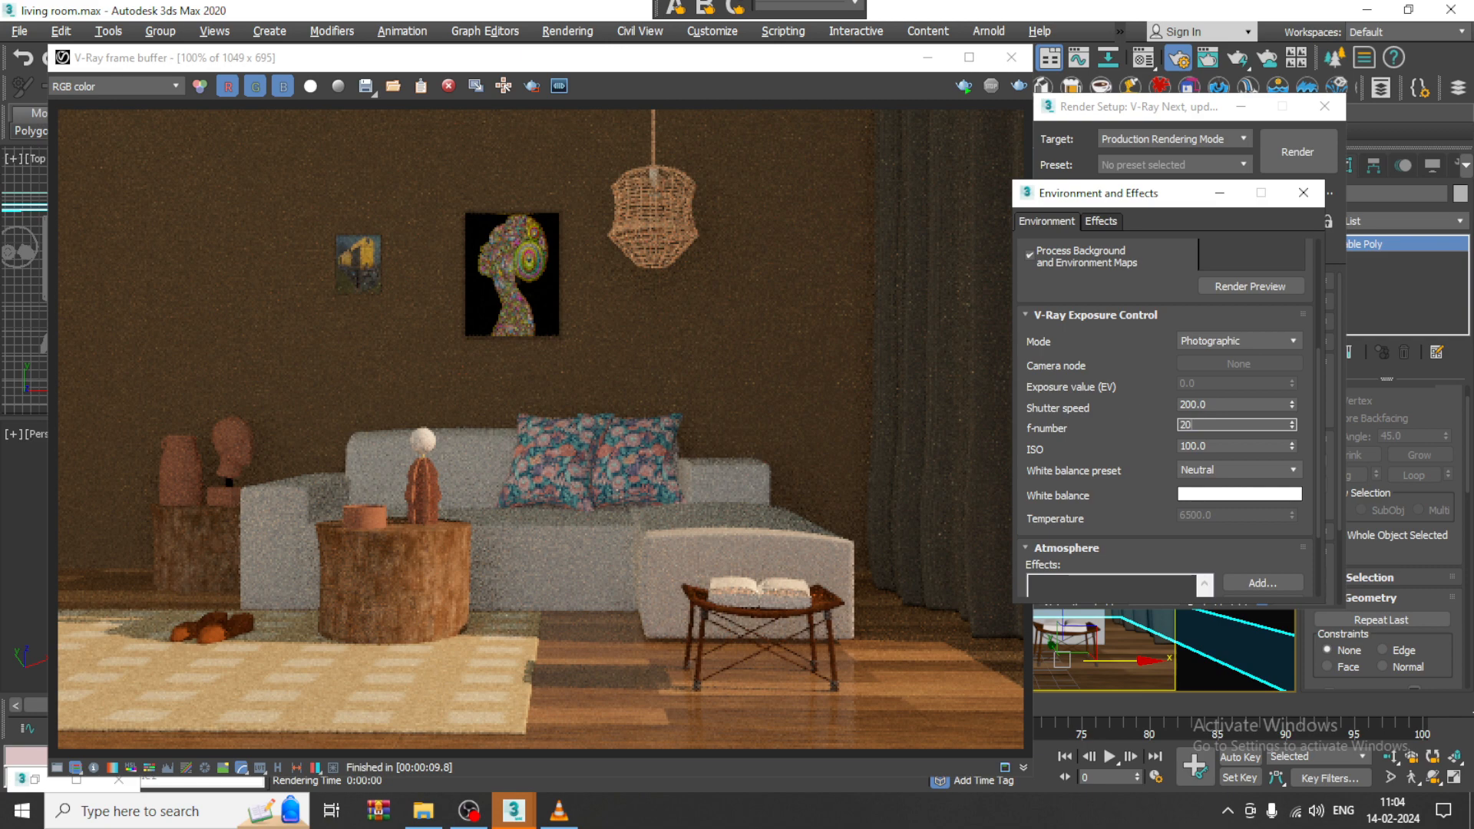
{"action": "left_click", "coordinate": [1017, 87]}
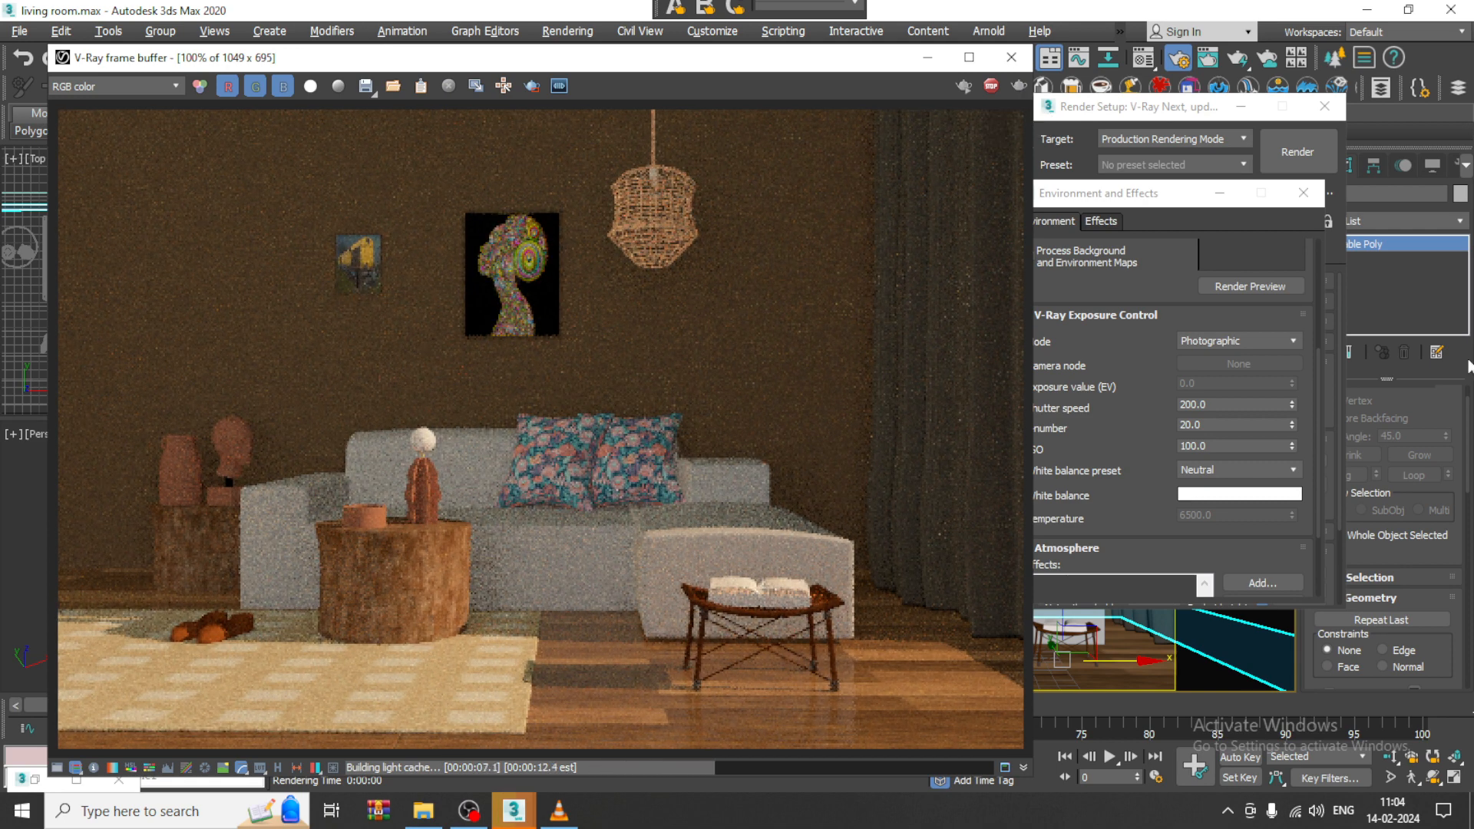
{"action": "left_click", "coordinate": [1198, 403]}
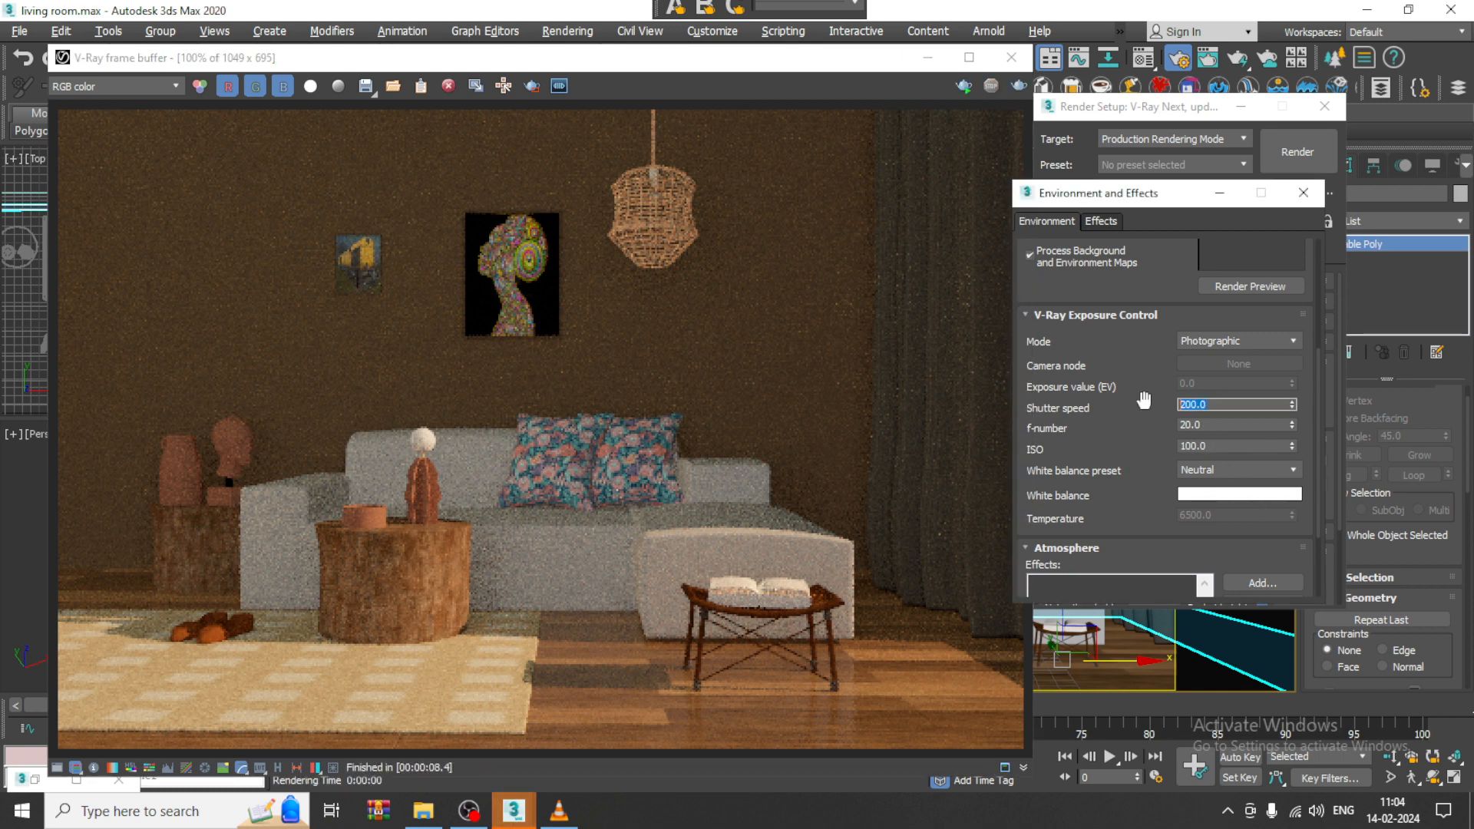
{"action": "type", "text": "10"}
{"action": "left_click", "coordinate": [1023, 90]}
{"action": "left_click", "coordinate": [1020, 86]}
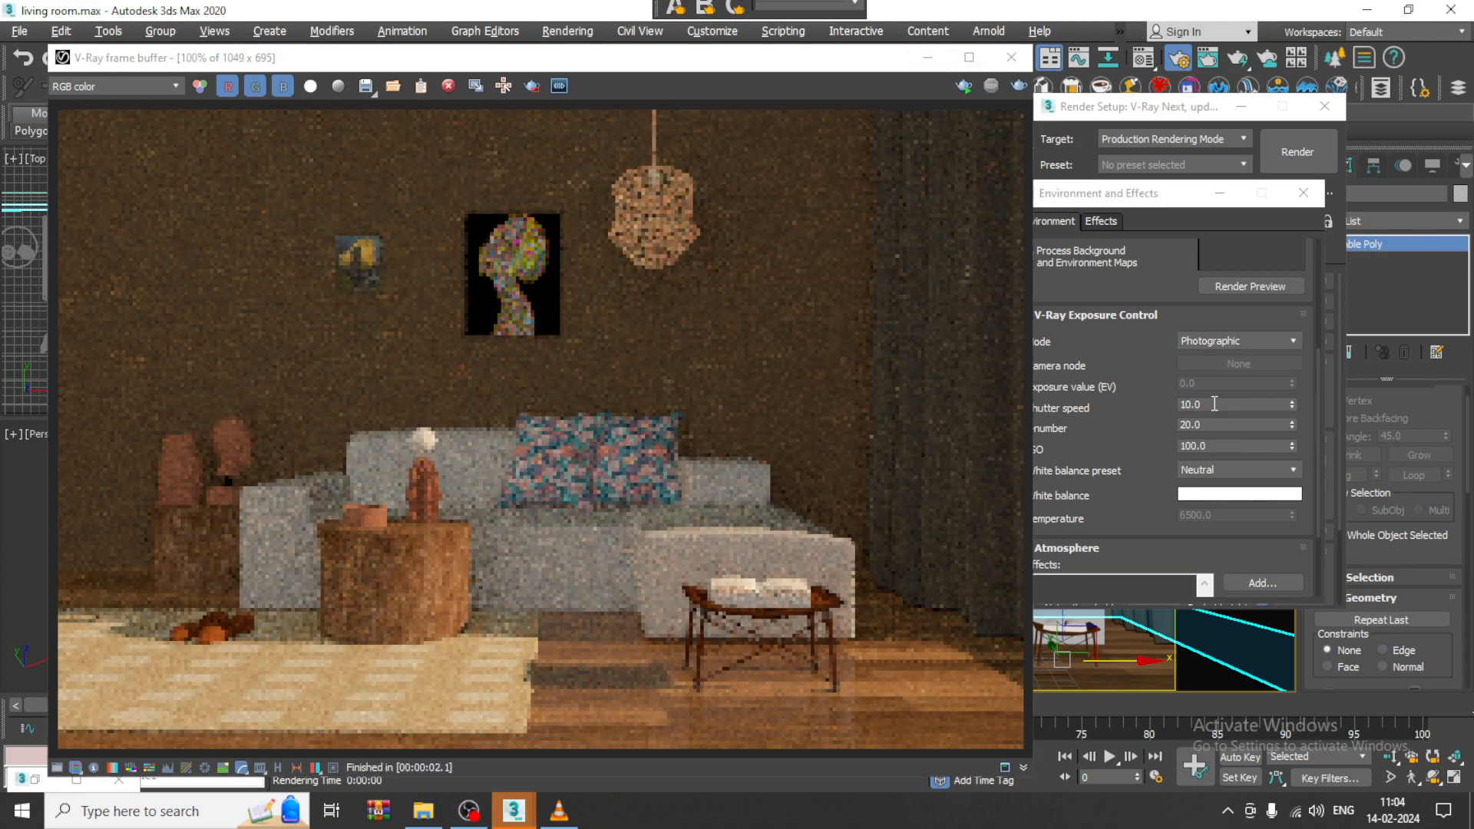
Set the exposure control's shutter speed back to 200 and test-render with an f-number of 200
{"action": "left_click_drag", "start_coordinate": [1213, 404], "coordinate": [1147, 400]}
{"action": "type", "text": "200"}
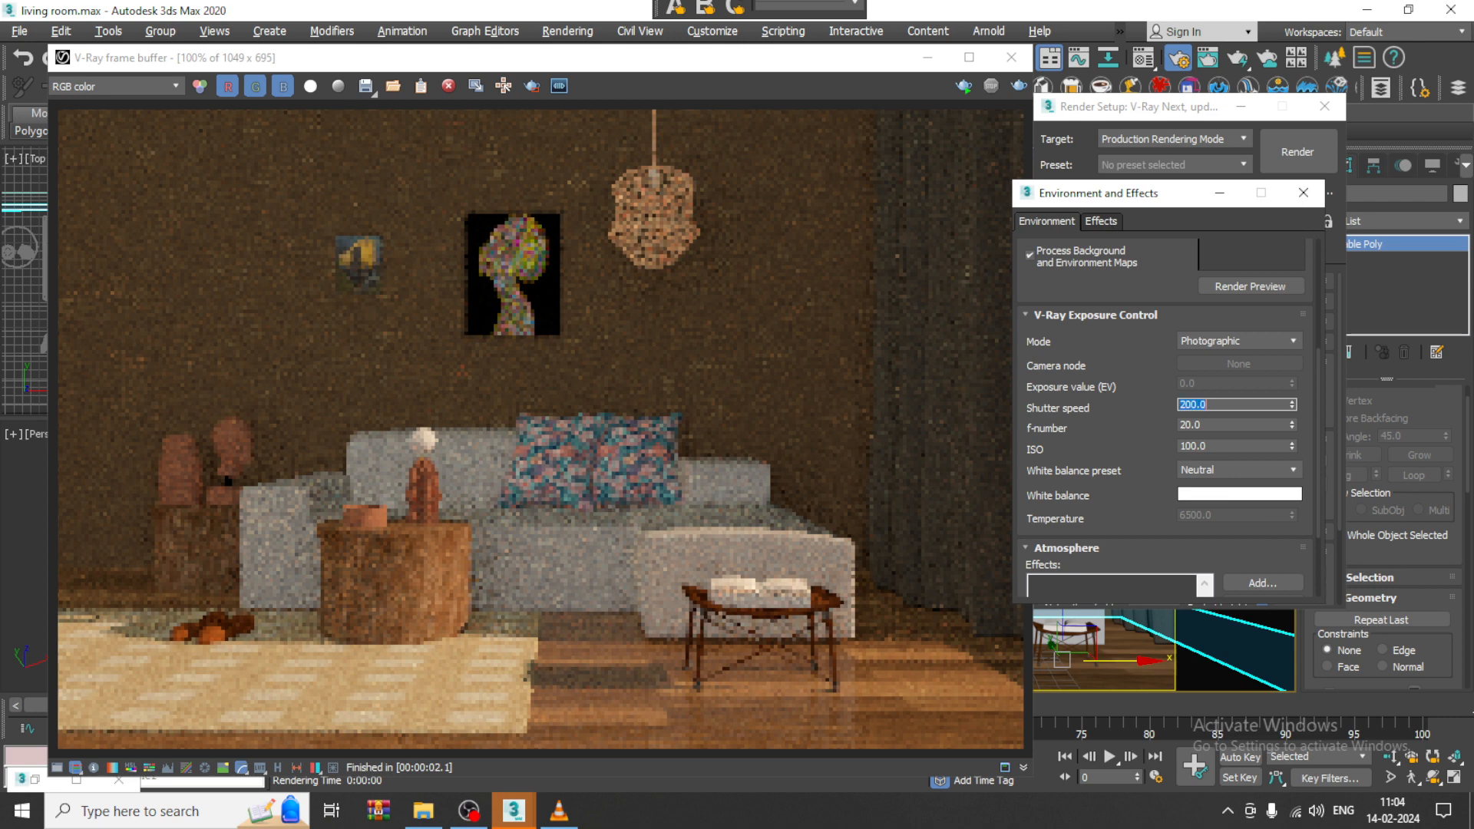
{"action": "left_click_drag", "start_coordinate": [1217, 423], "coordinate": [1106, 412]}
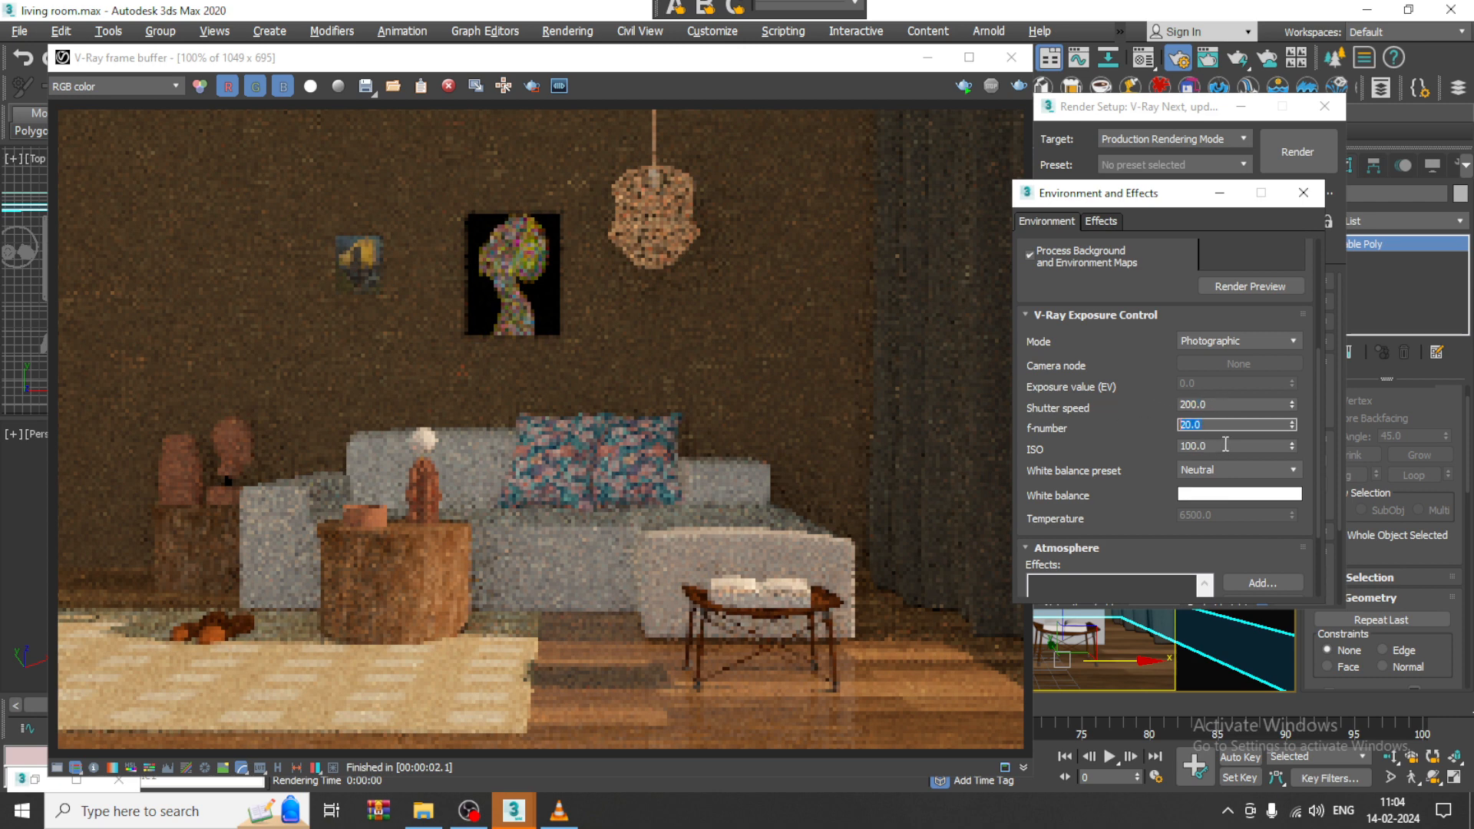
{"action": "type", "text": "200"}
{"action": "key", "text": "Return"}
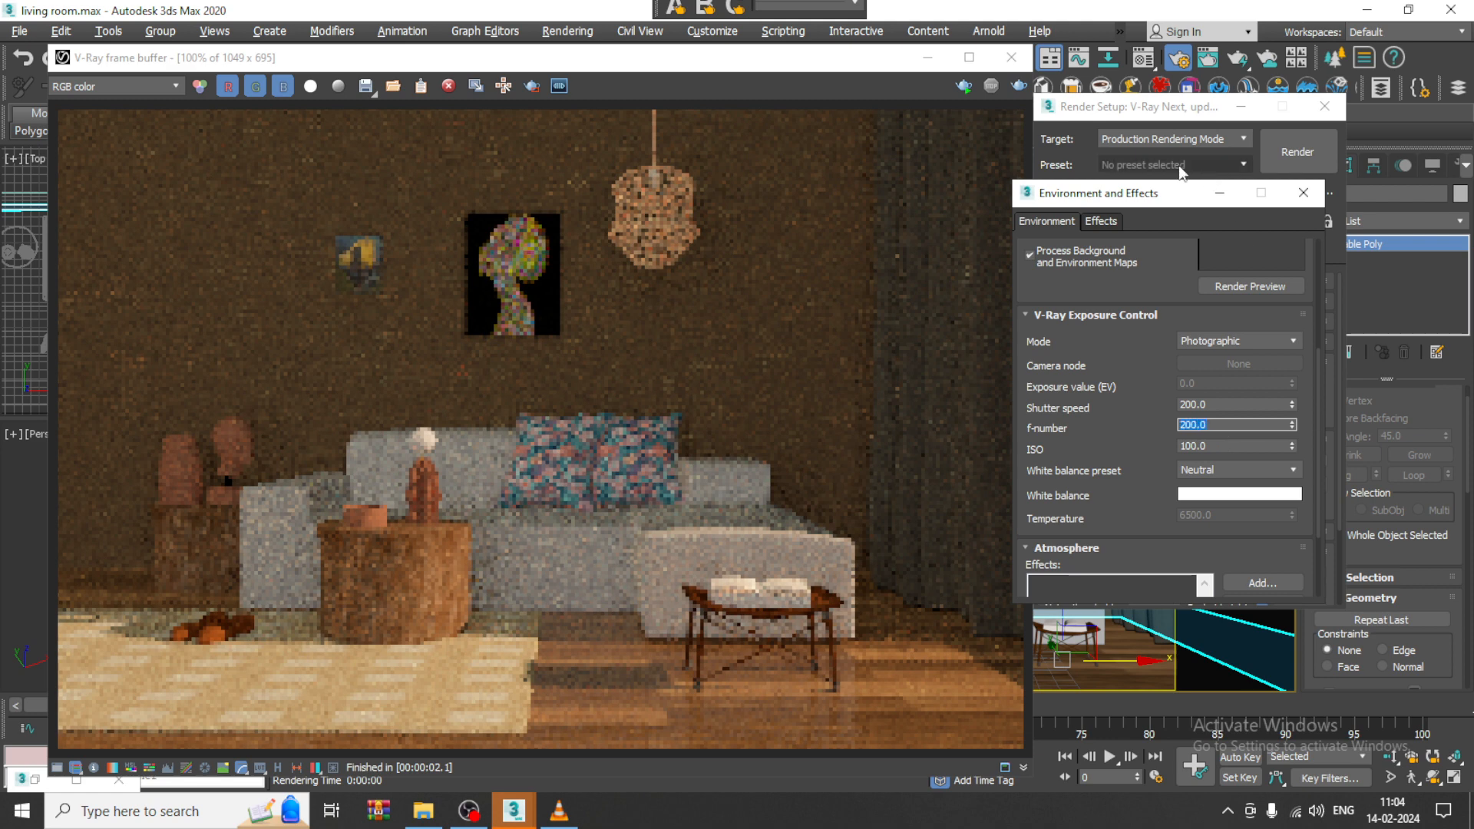
{"action": "left_click", "coordinate": [1019, 87]}
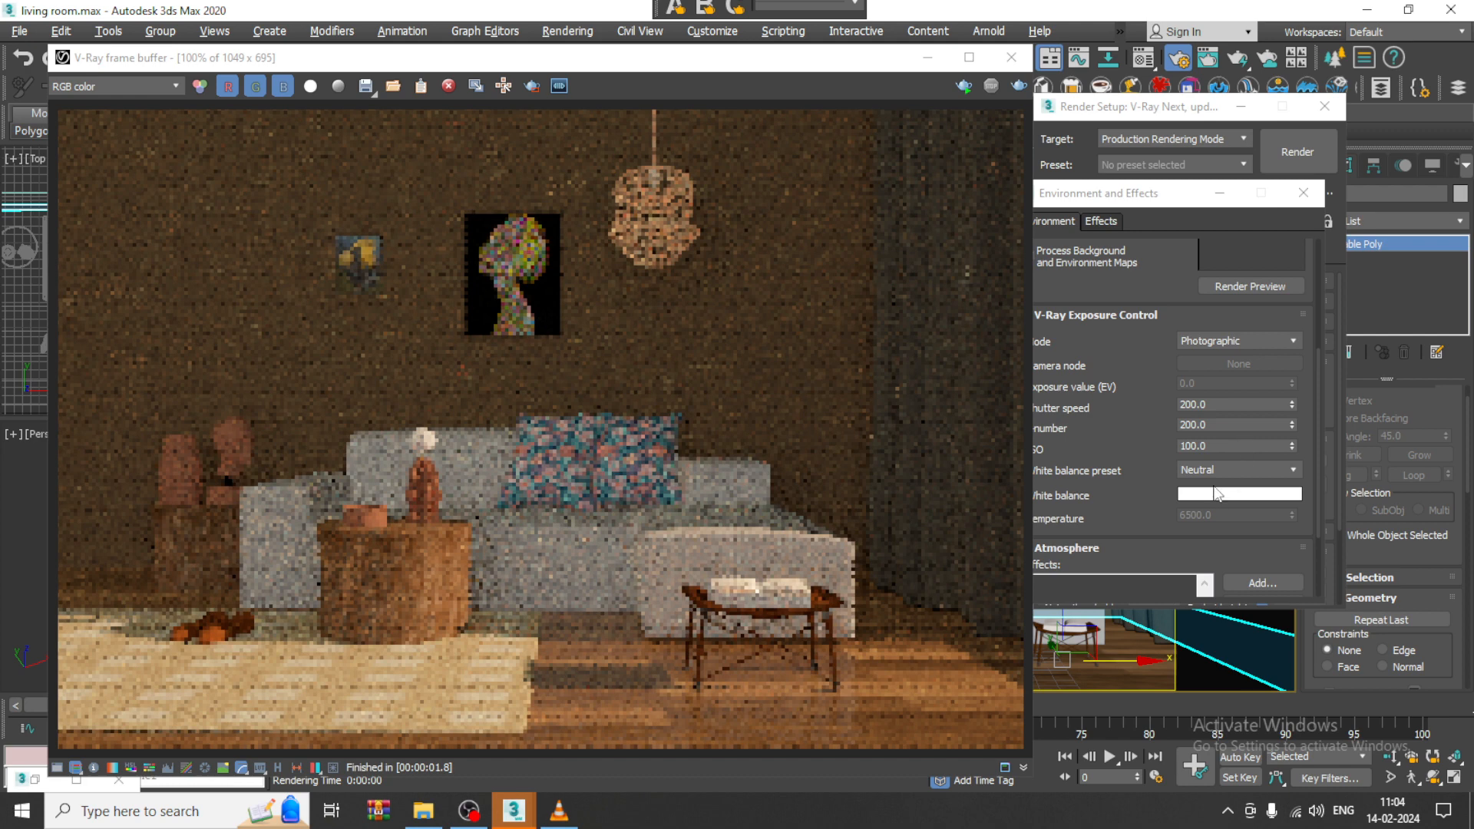
Undo the f-number changes and try an ISO of 10 in a test render
{"action": "key", "text": "ctrl+z"}
{"action": "key", "text": "ctrl+z"}
{"action": "left_click", "coordinate": [1215, 449]}
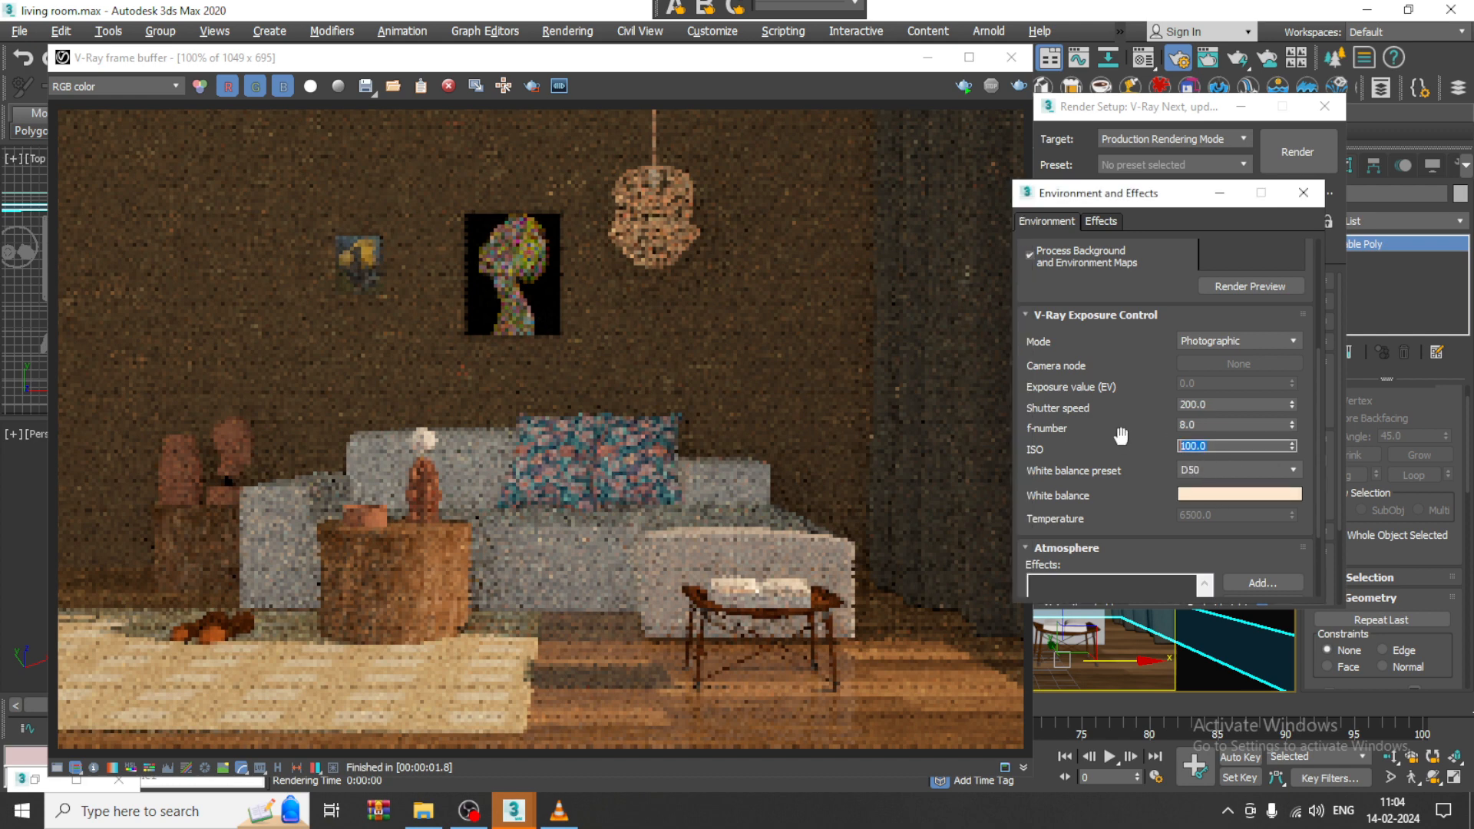
{"action": "type", "text": "10"}
{"action": "left_click", "coordinate": [1017, 86]}
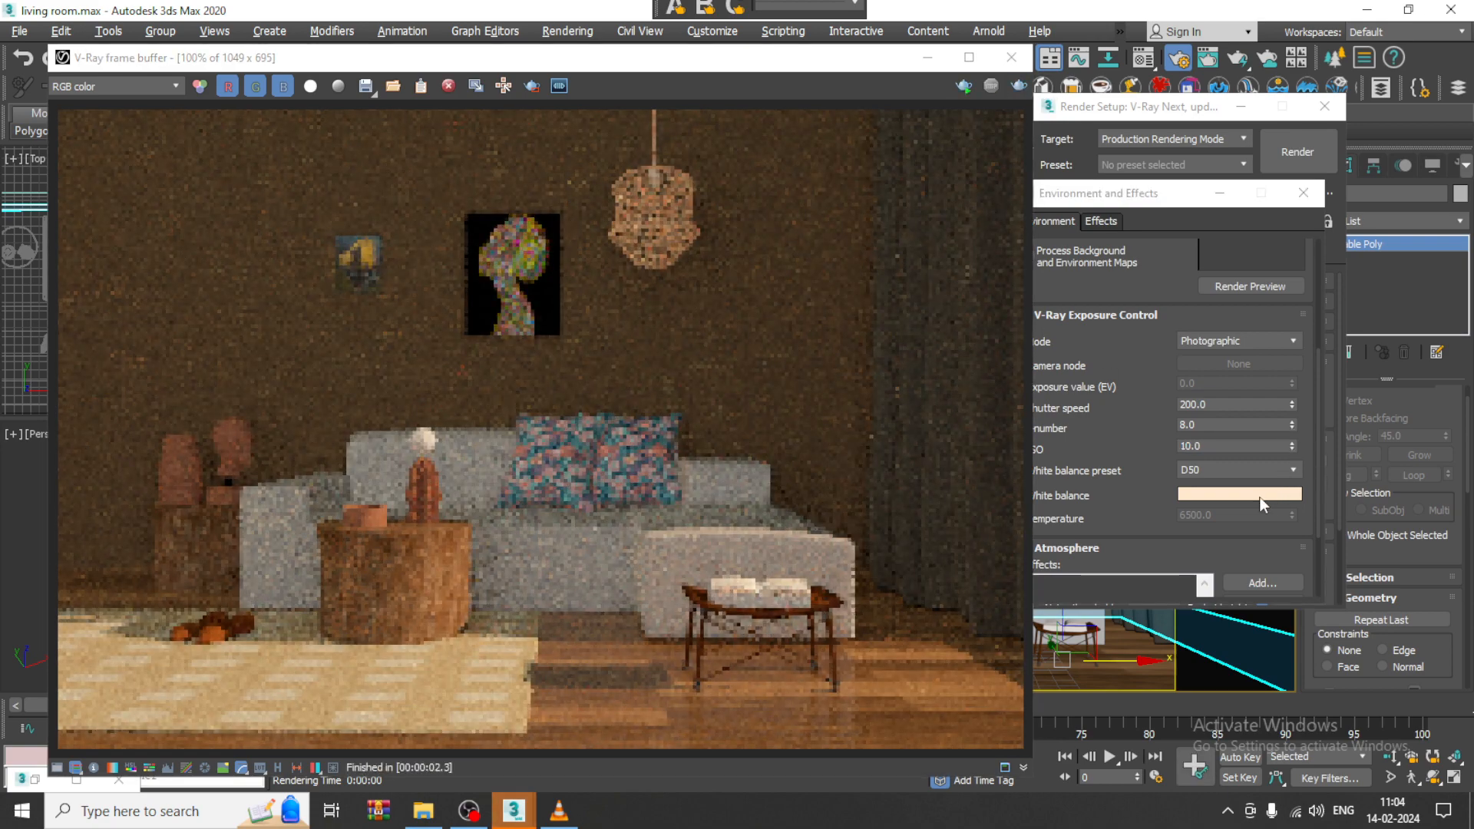
Restore the ISO to 100 and set the white balance preset to D75, with a brief test render
{"action": "left_click", "coordinate": [1220, 469]}
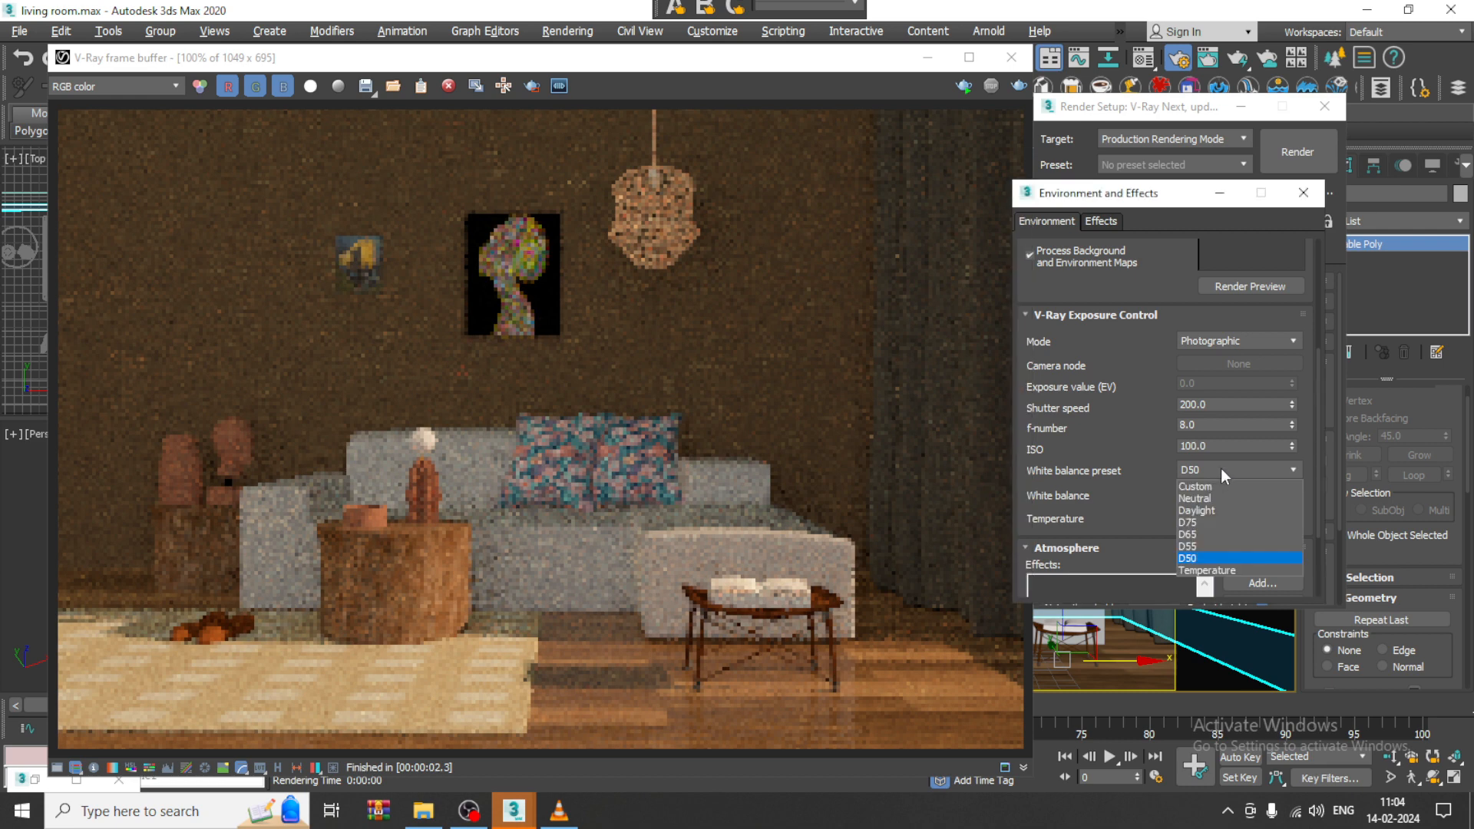
{"action": "left_click", "coordinate": [1201, 522]}
{"action": "left_click", "coordinate": [1020, 86]}
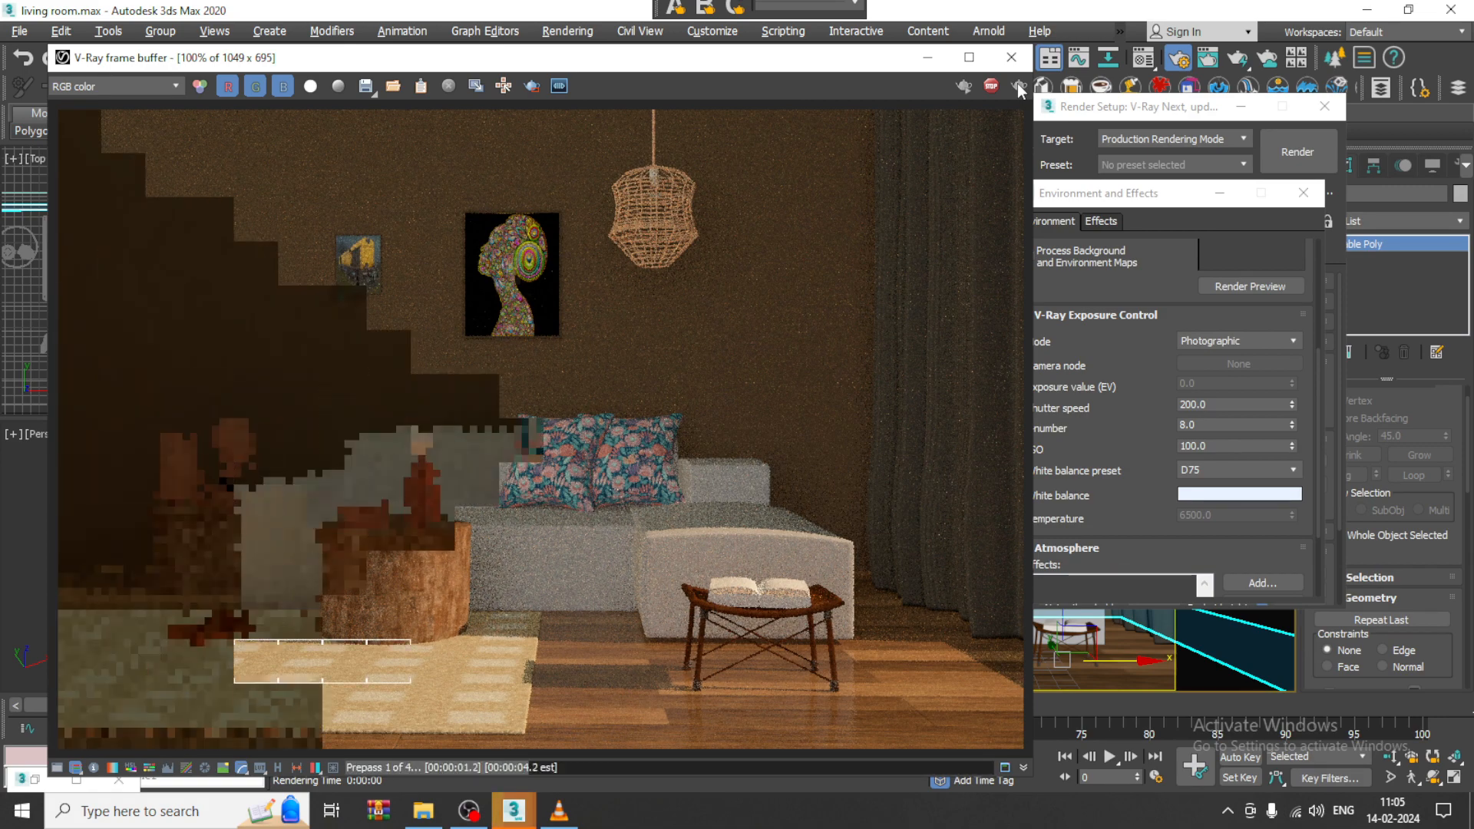
{"action": "left_click", "coordinate": [991, 87]}
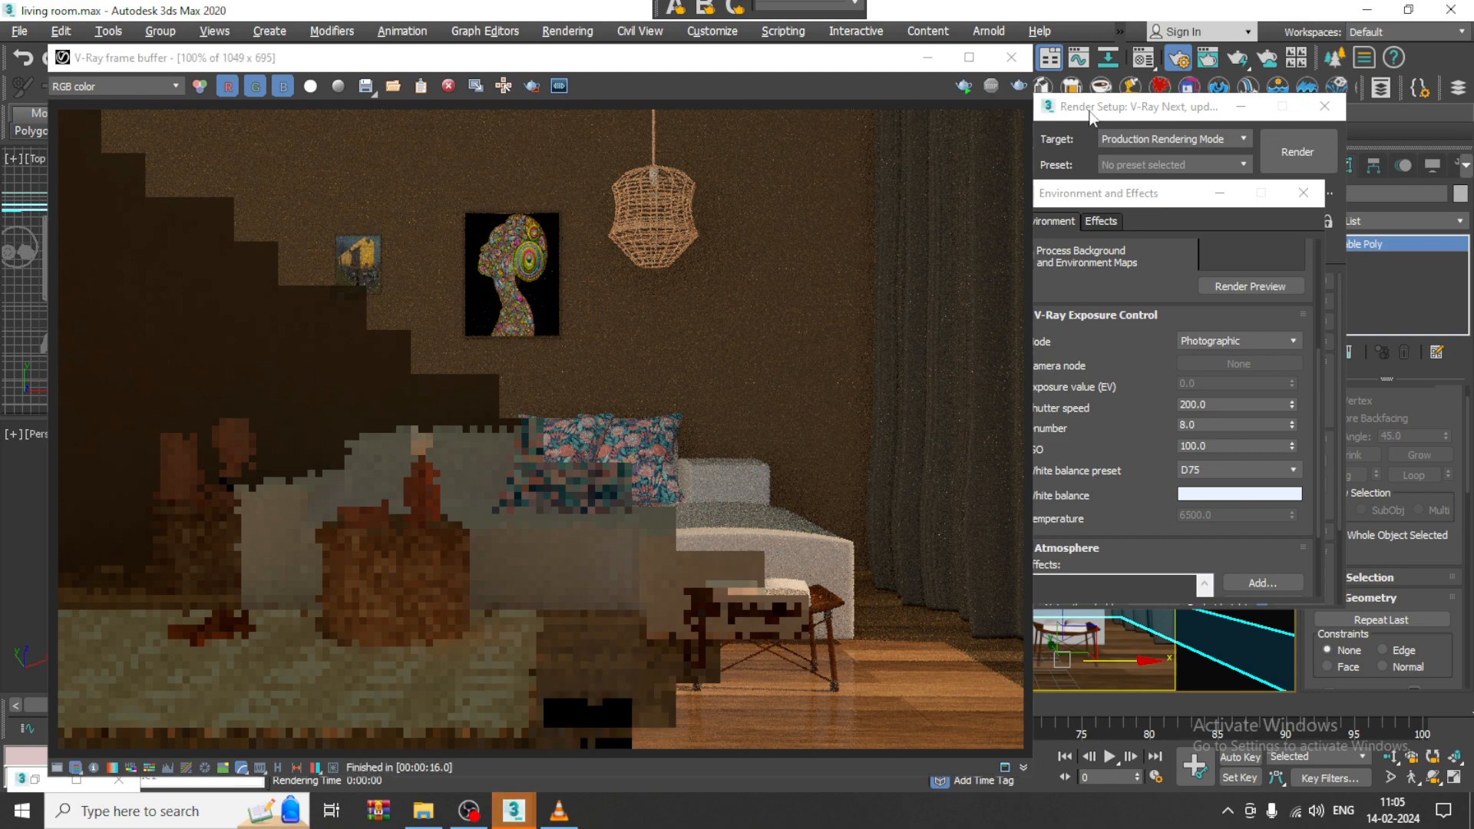
Close the render setup and move the frame buffer away from the camera viewport
{"action": "left_click", "coordinate": [587, 31]}
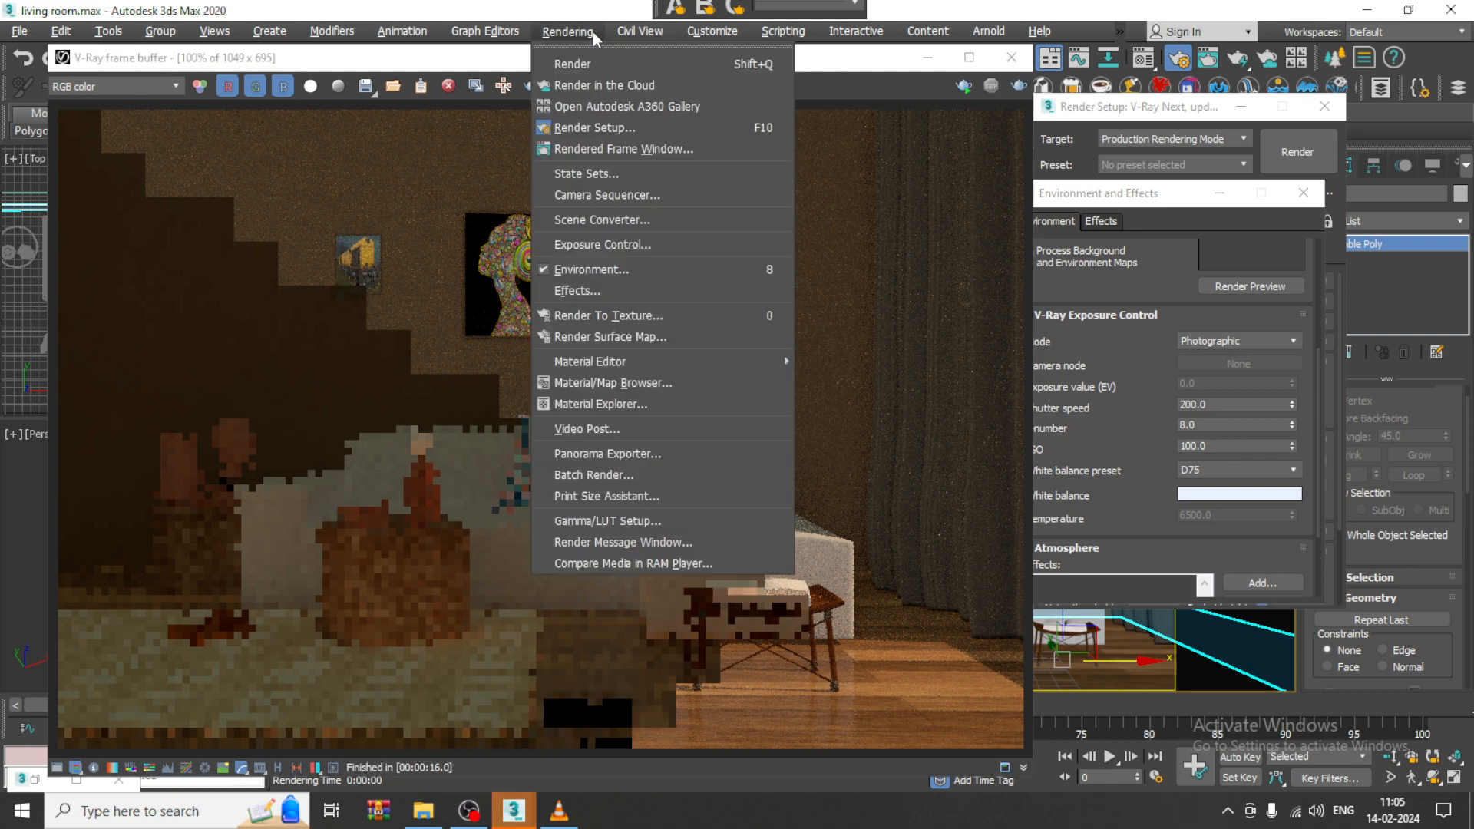
{"action": "left_click", "coordinate": [648, 124]}
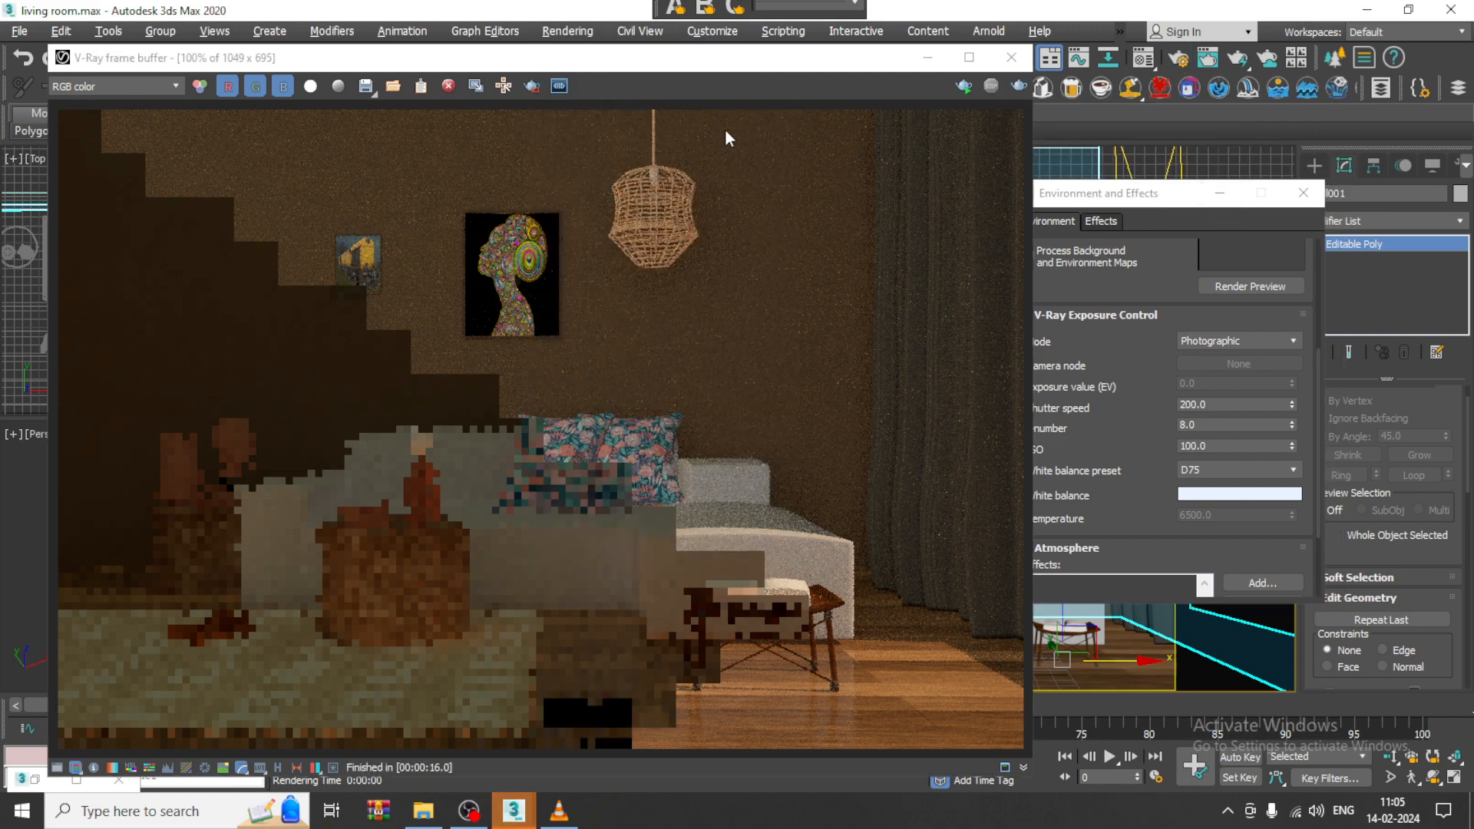
{"action": "left_click_drag", "start_coordinate": [863, 75], "coordinate": [729, 122]}
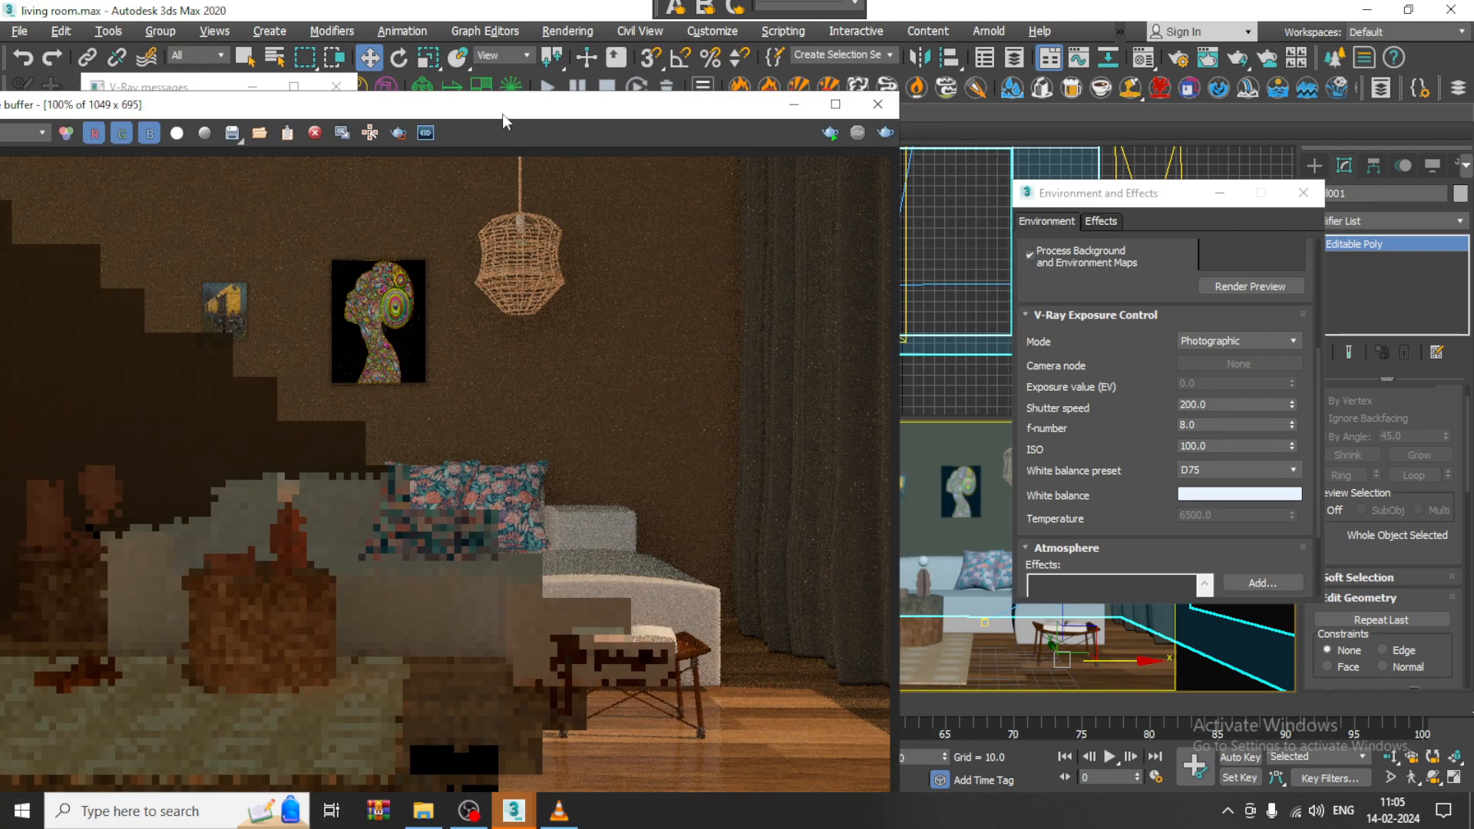
Set the bucket image sampler's min subdivs to 5 and max subdivs to 35 in the V-Ray render setup
{"action": "left_click", "coordinate": [251, 93]}
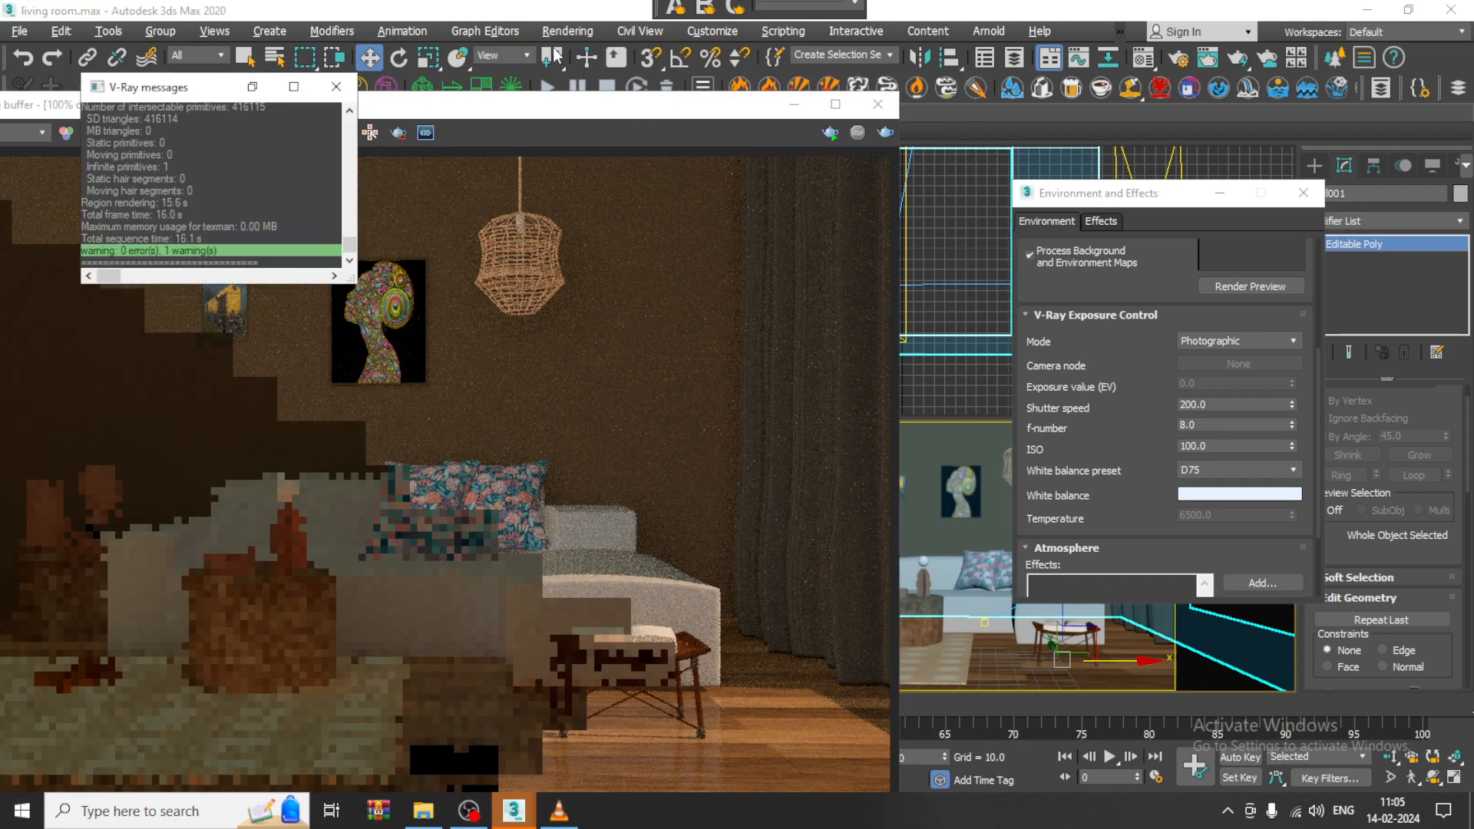
{"action": "left_click", "coordinate": [567, 31]}
{"action": "left_click", "coordinate": [648, 124]}
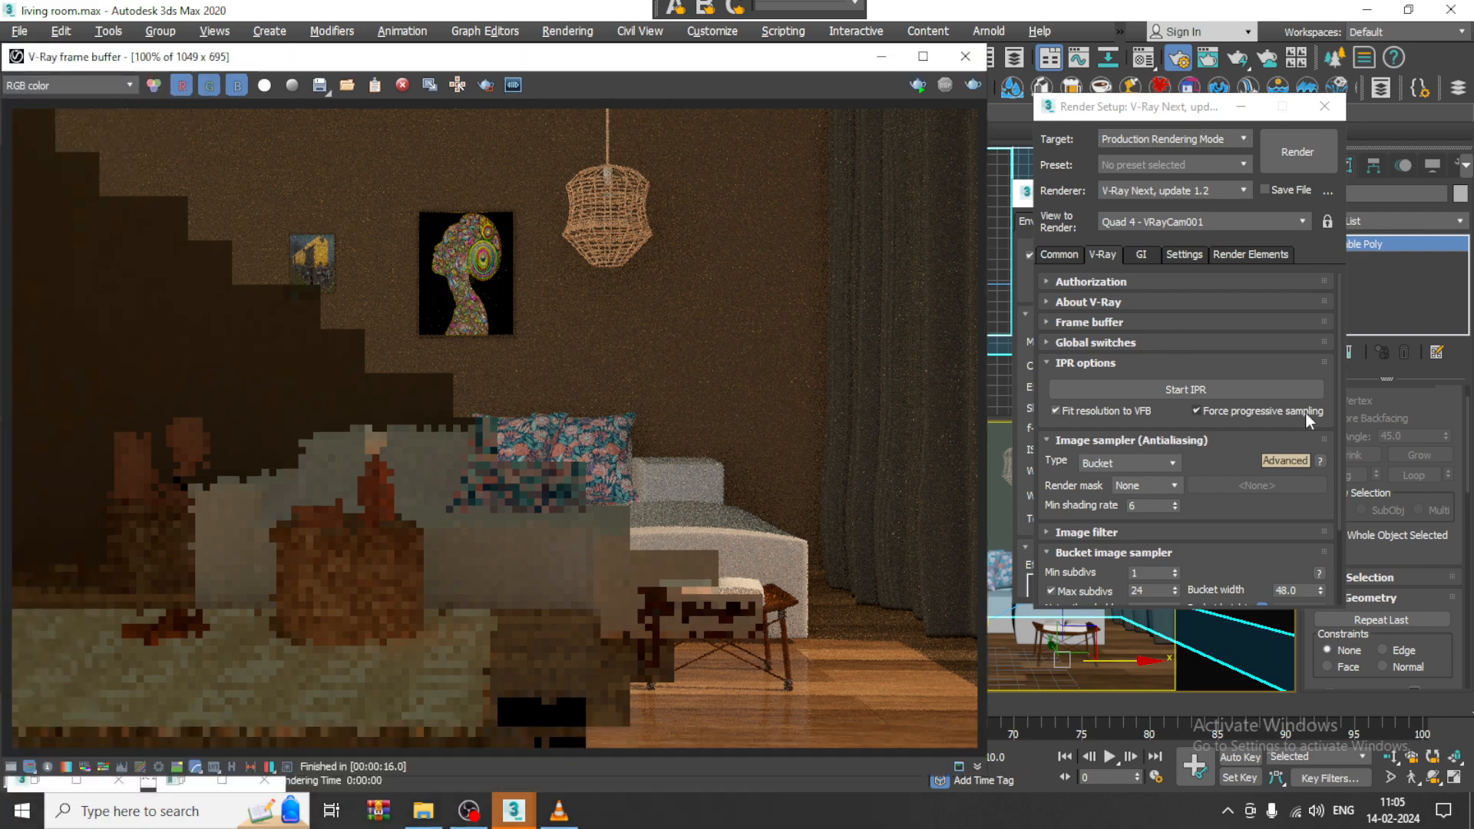
{"action": "left_click", "coordinate": [1109, 533]}
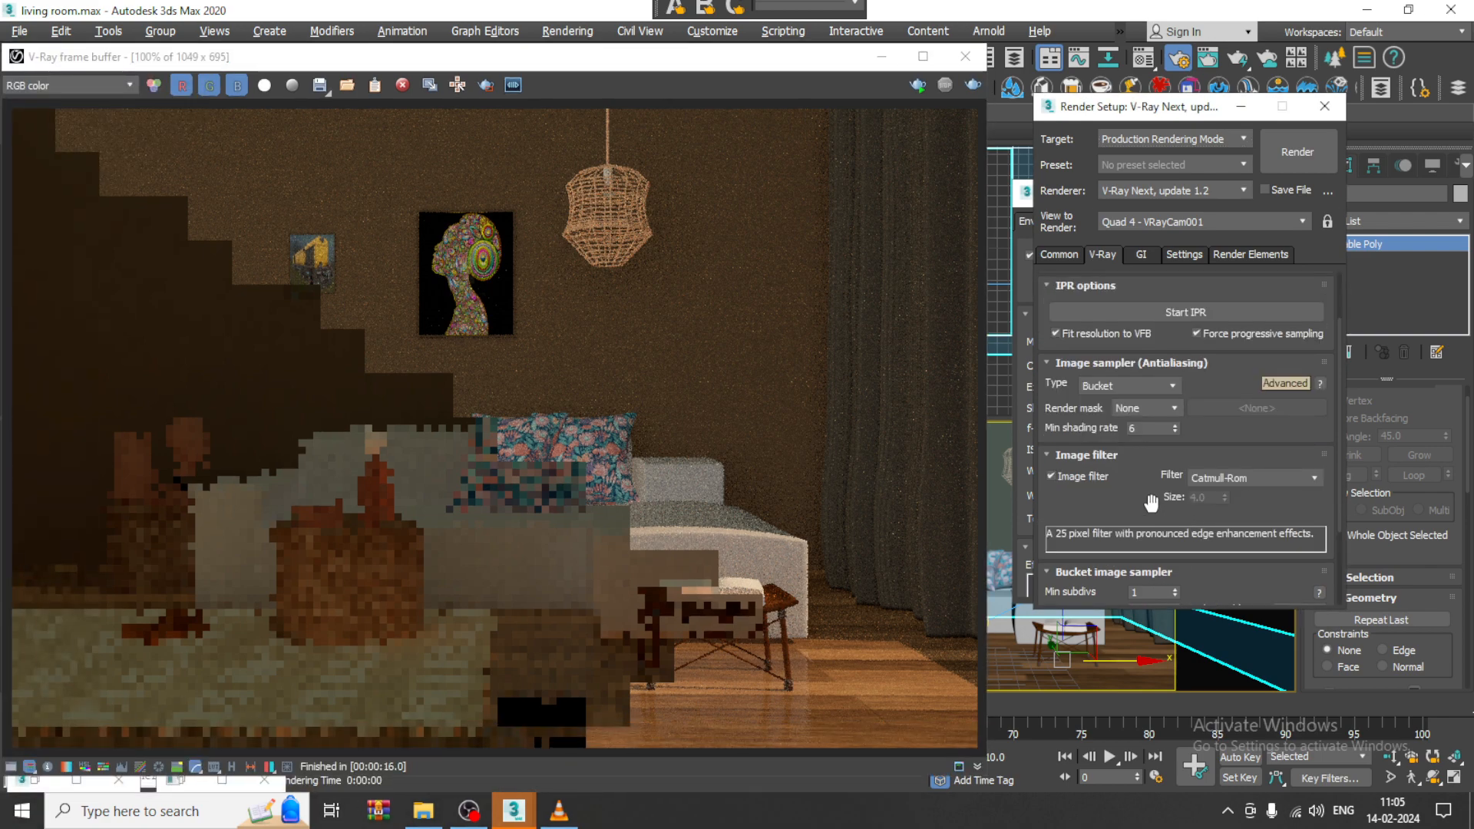
{"action": "left_click_drag", "start_coordinate": [1147, 503], "coordinate": [1129, 344]}
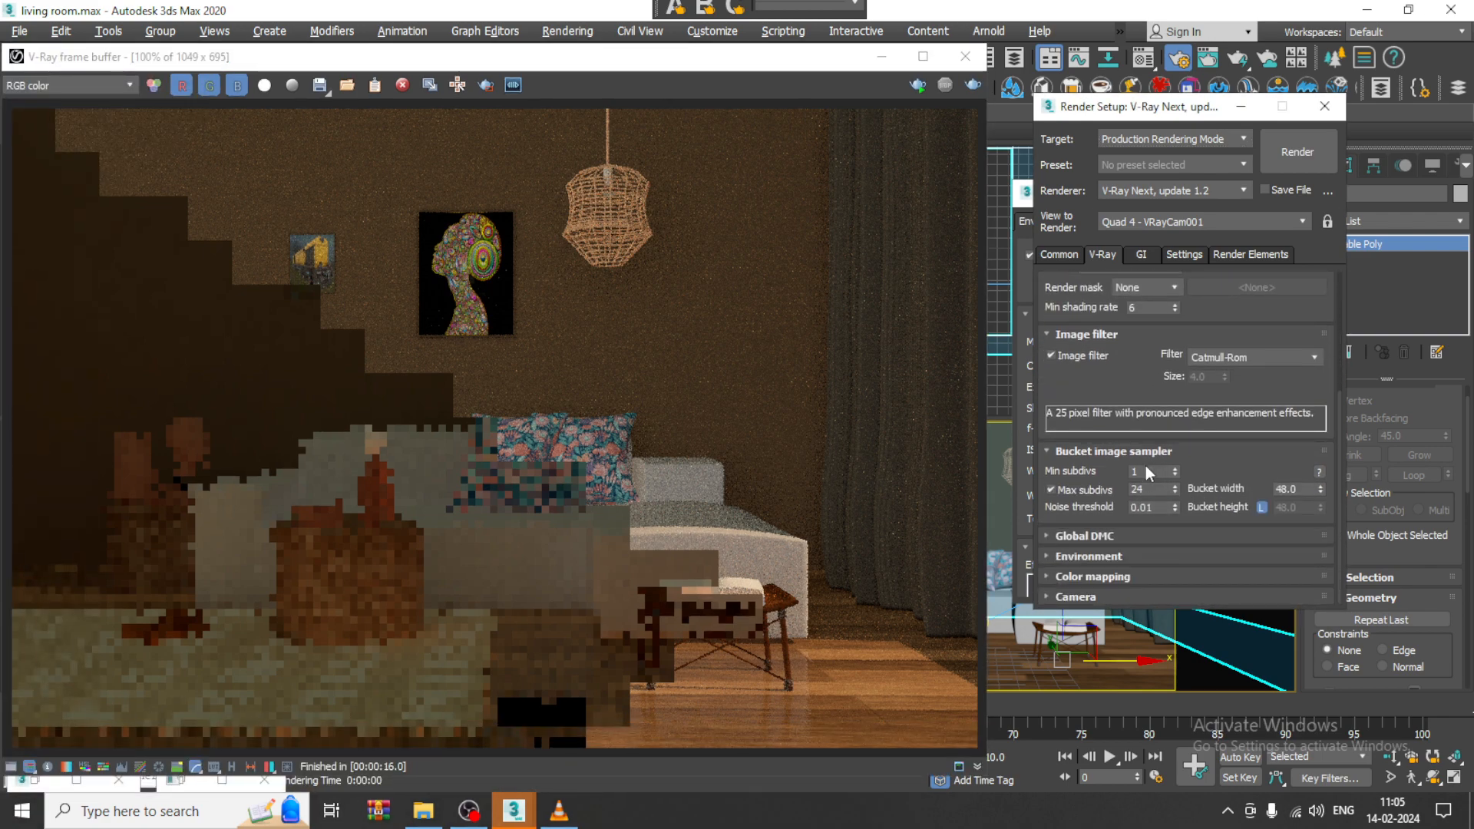
{"action": "left_click_drag", "start_coordinate": [1142, 471], "coordinate": [1100, 472]}
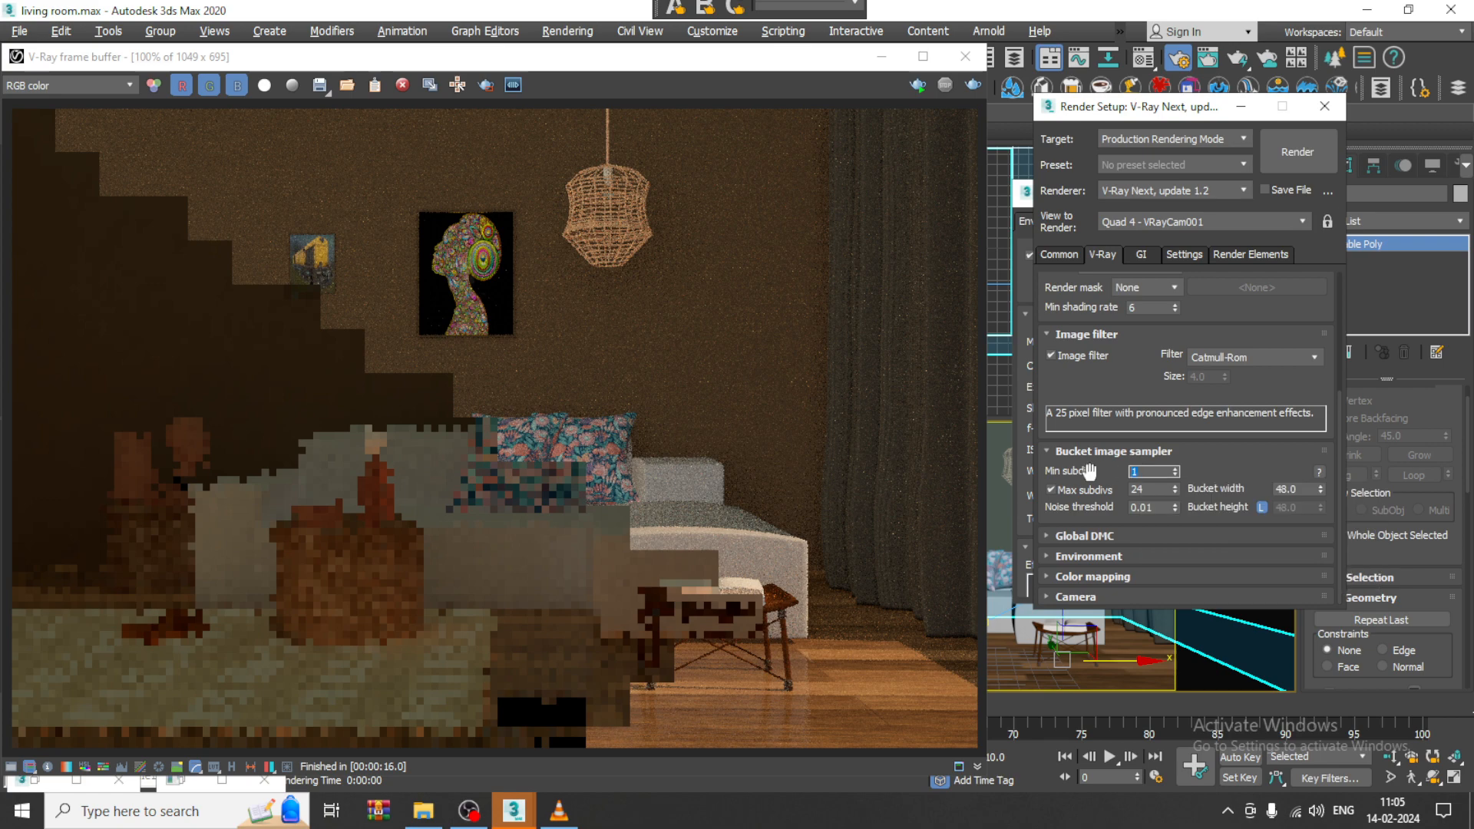
{"action": "type", "text": "35"}
{"action": "key", "text": "Tab"}
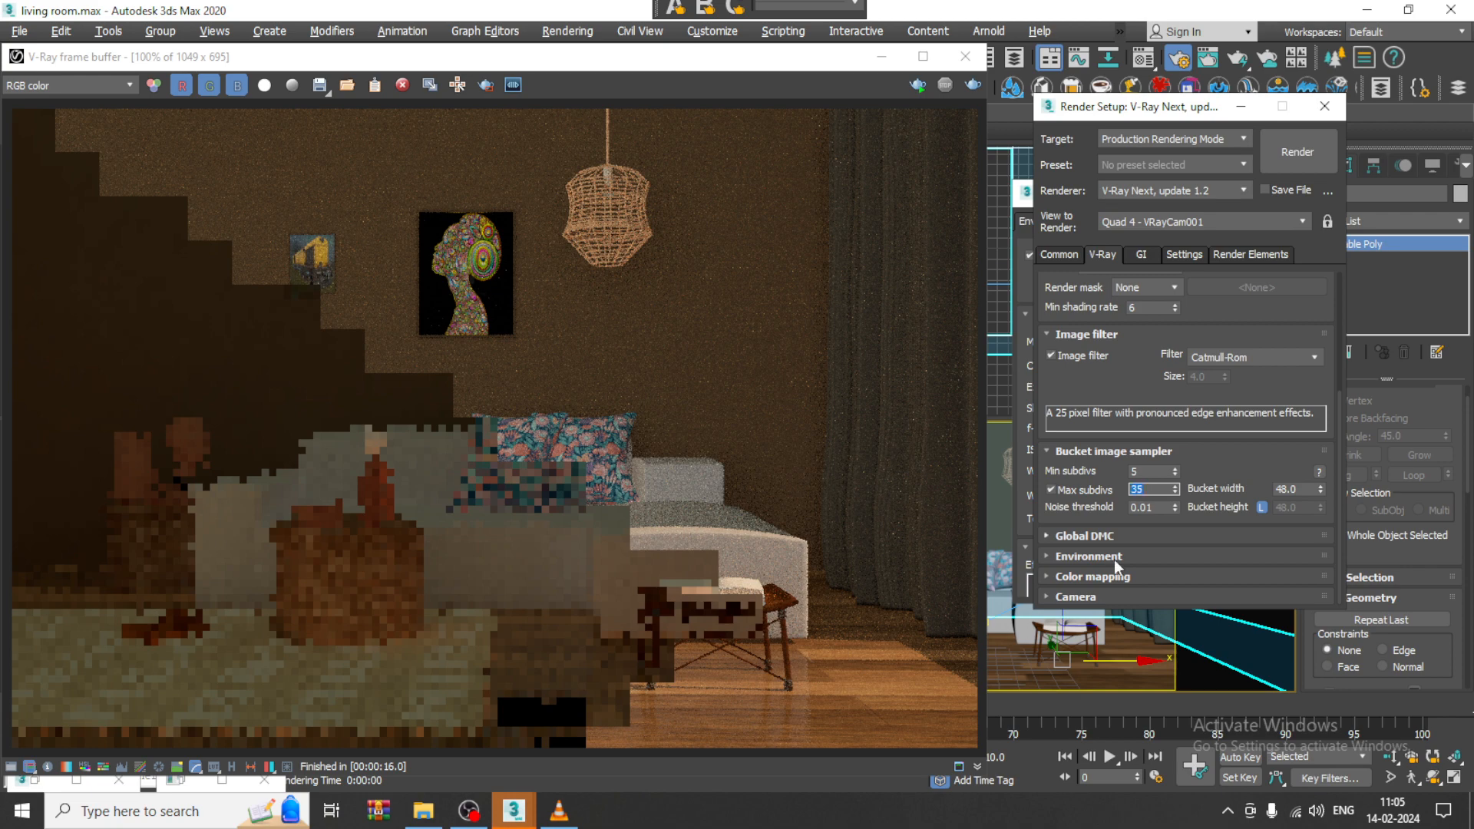
Enable Use local subdivs in Global DMC, and test-render with the reflection/refraction environment override turned off
{"action": "left_click", "coordinate": [1085, 536]}
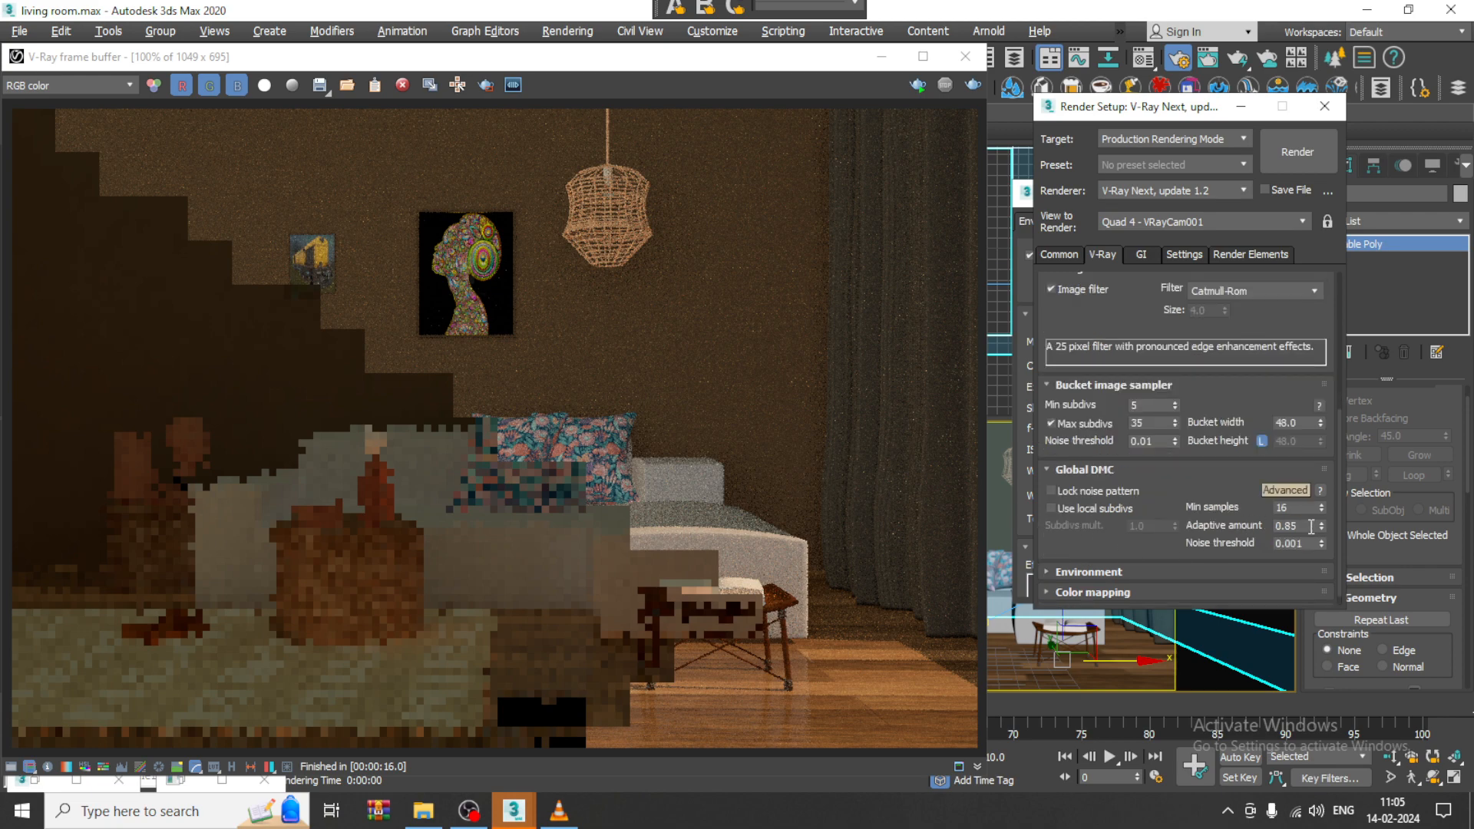
{"action": "left_click", "coordinate": [1082, 509]}
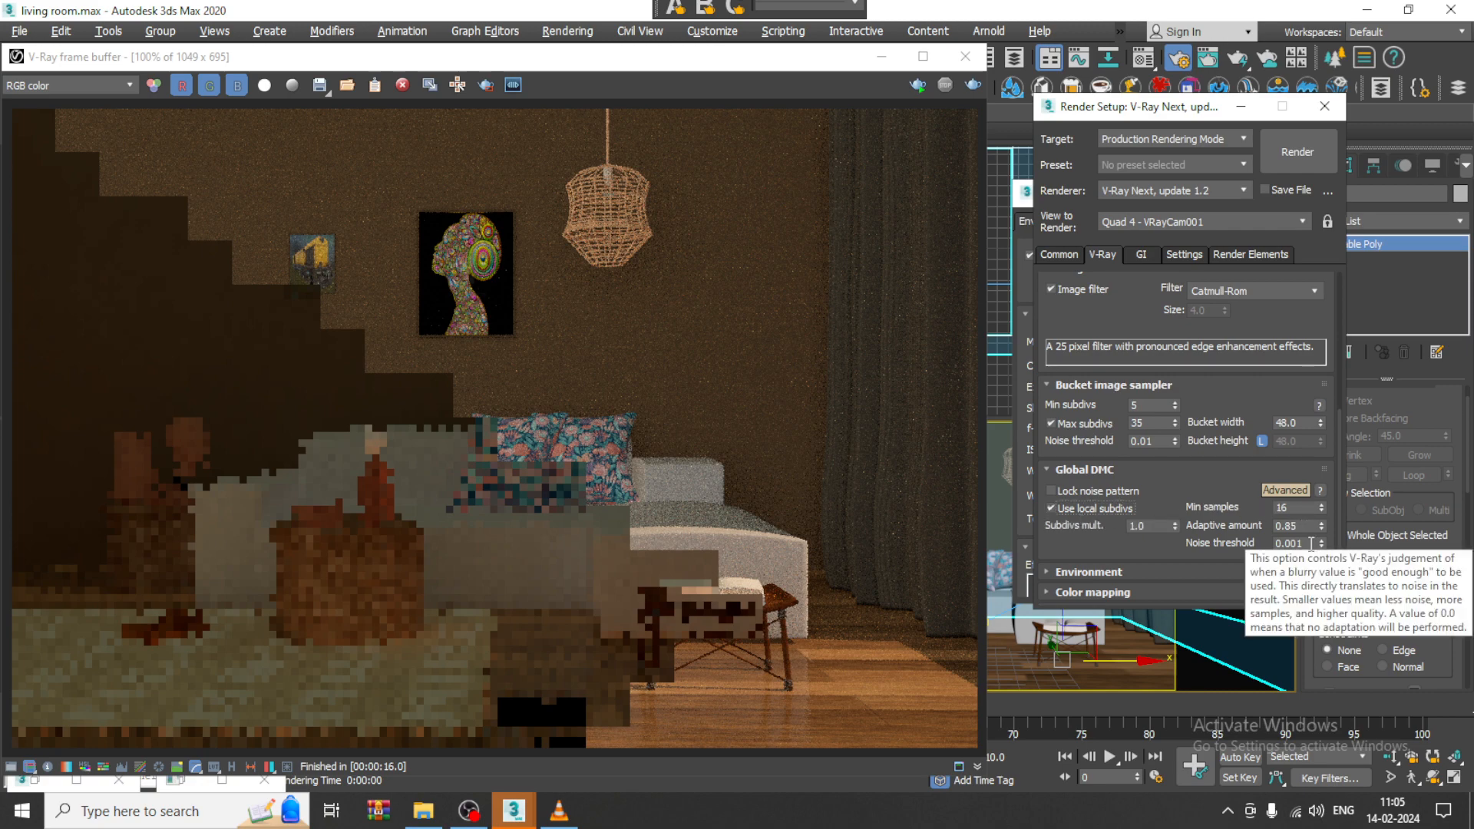
{"action": "scroll", "coordinate": [1209, 551], "scroll_direction": "down", "scroll_amount": 1}
{"action": "left_click", "coordinate": [1106, 554]}
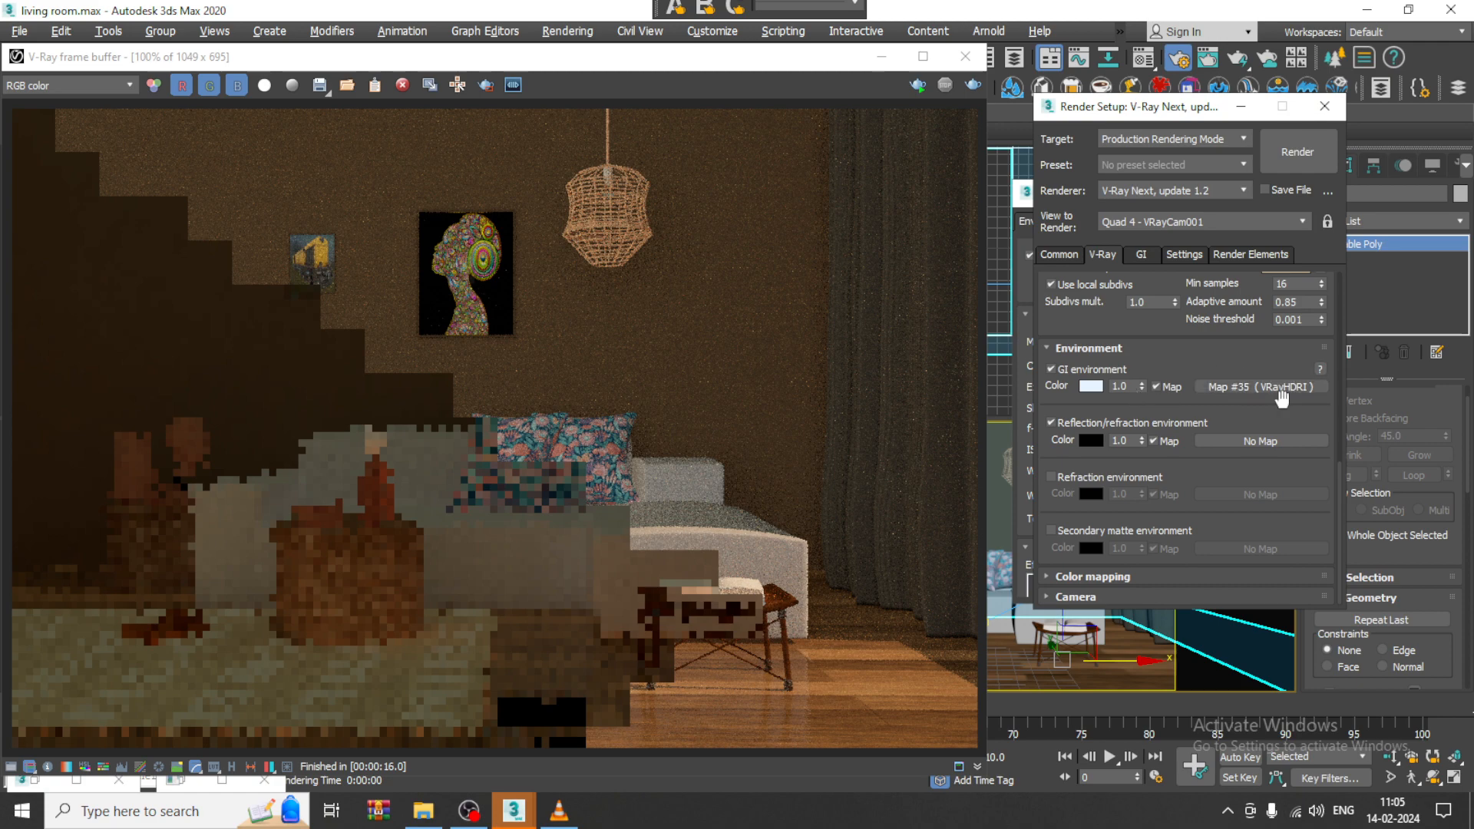
{"action": "left_click", "coordinate": [1051, 423]}
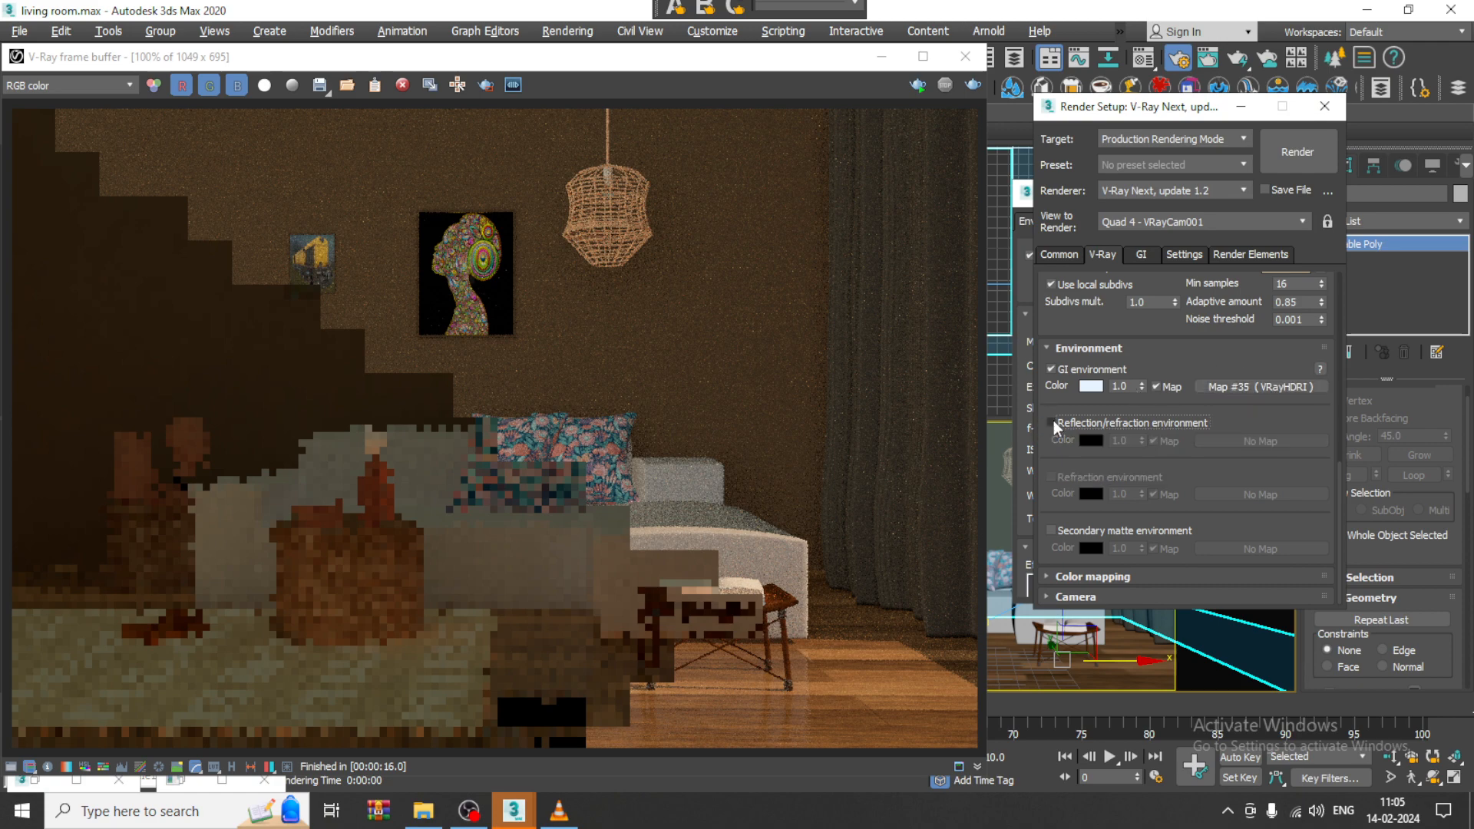
{"action": "left_click", "coordinate": [972, 86]}
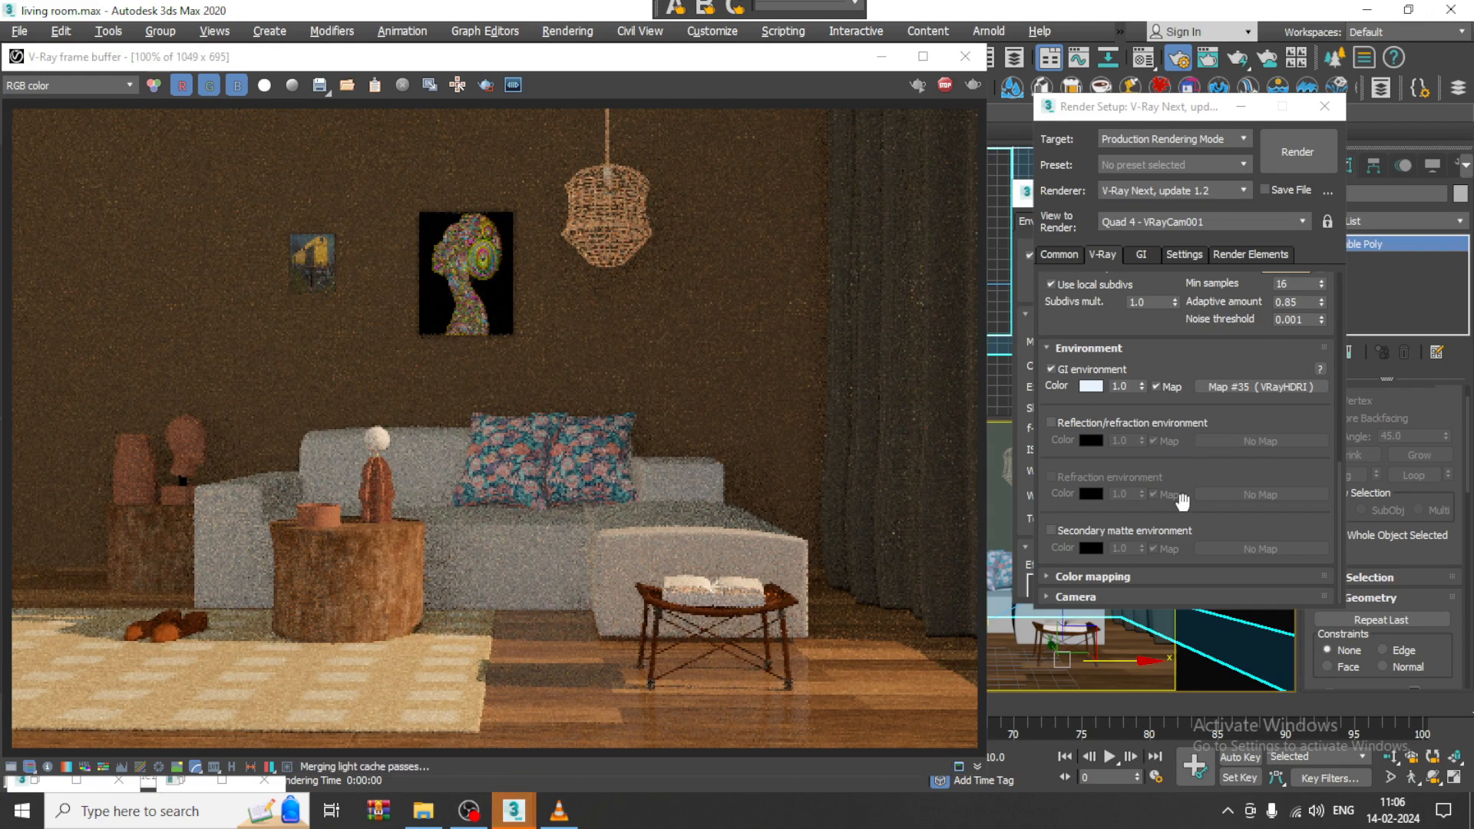
Set the color mapping type to HSV exponential and enable sub-pixel mapping in its advanced options
{"action": "left_click", "coordinate": [1116, 582]}
{"action": "left_click", "coordinate": [1143, 538]}
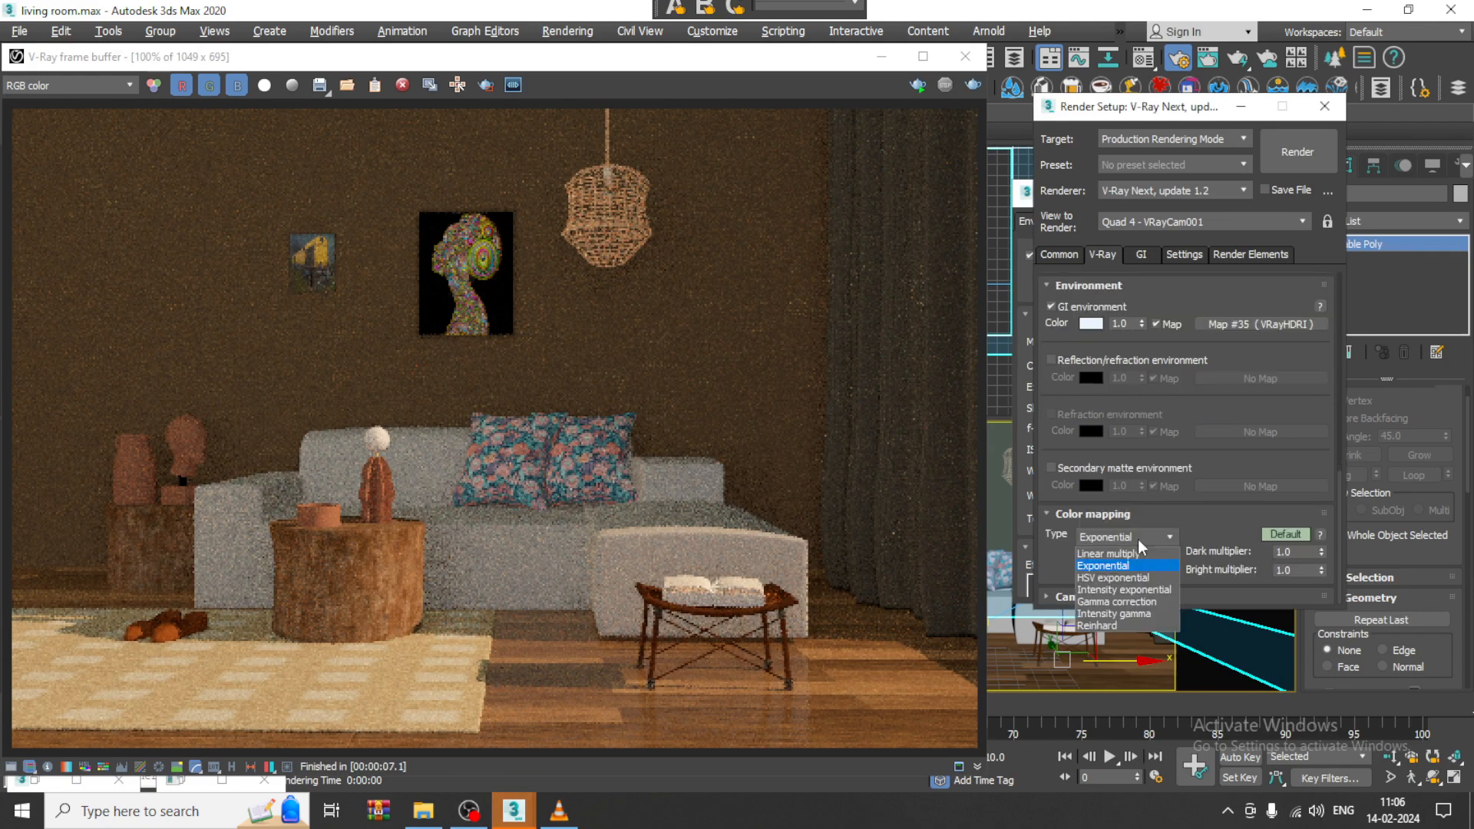
{"action": "left_click", "coordinate": [1136, 576]}
{"action": "left_click", "coordinate": [1285, 533]}
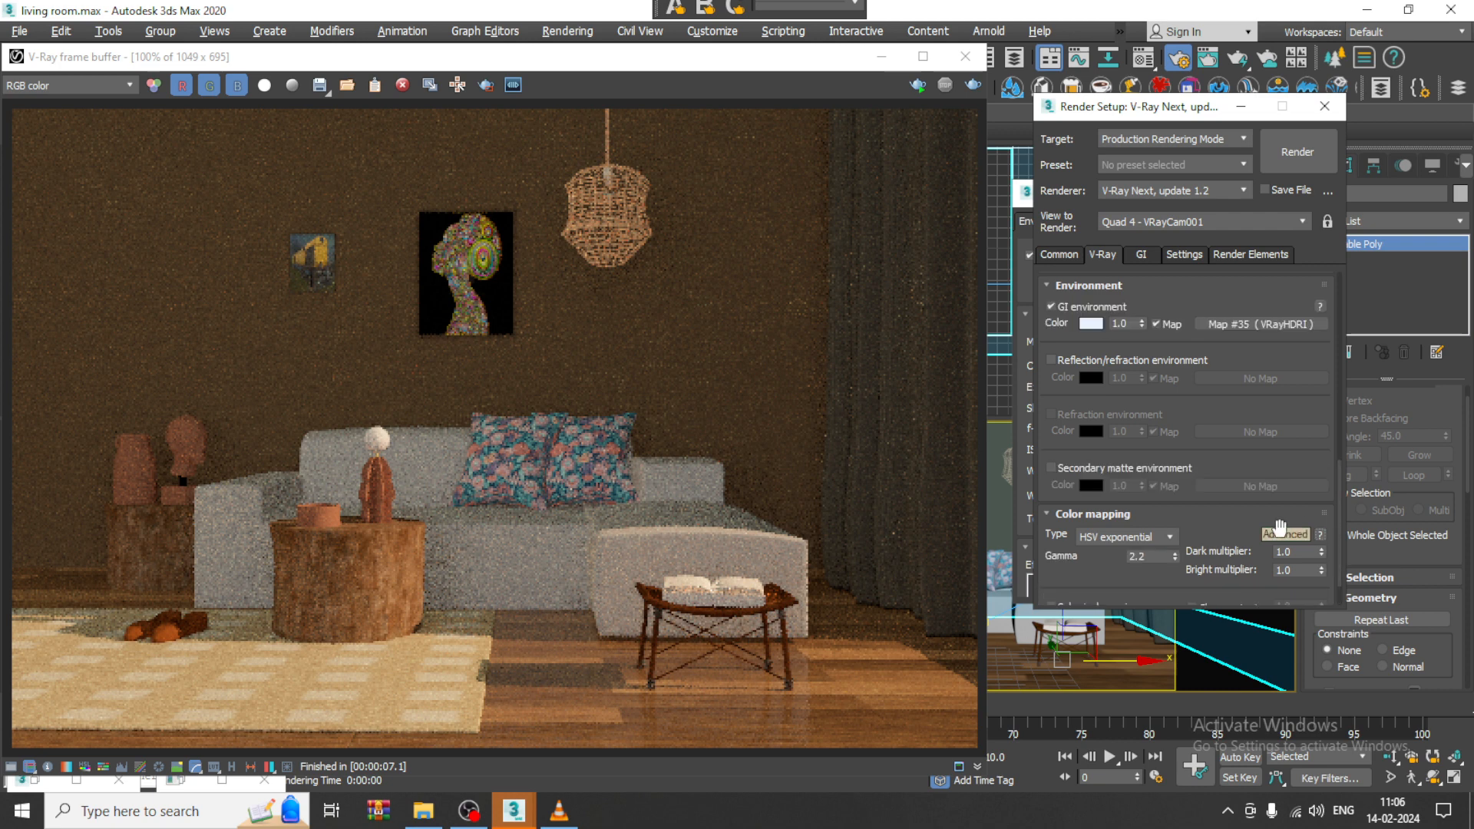
{"action": "scroll", "coordinate": [1141, 372], "scroll_direction": "down", "scroll_amount": 2}
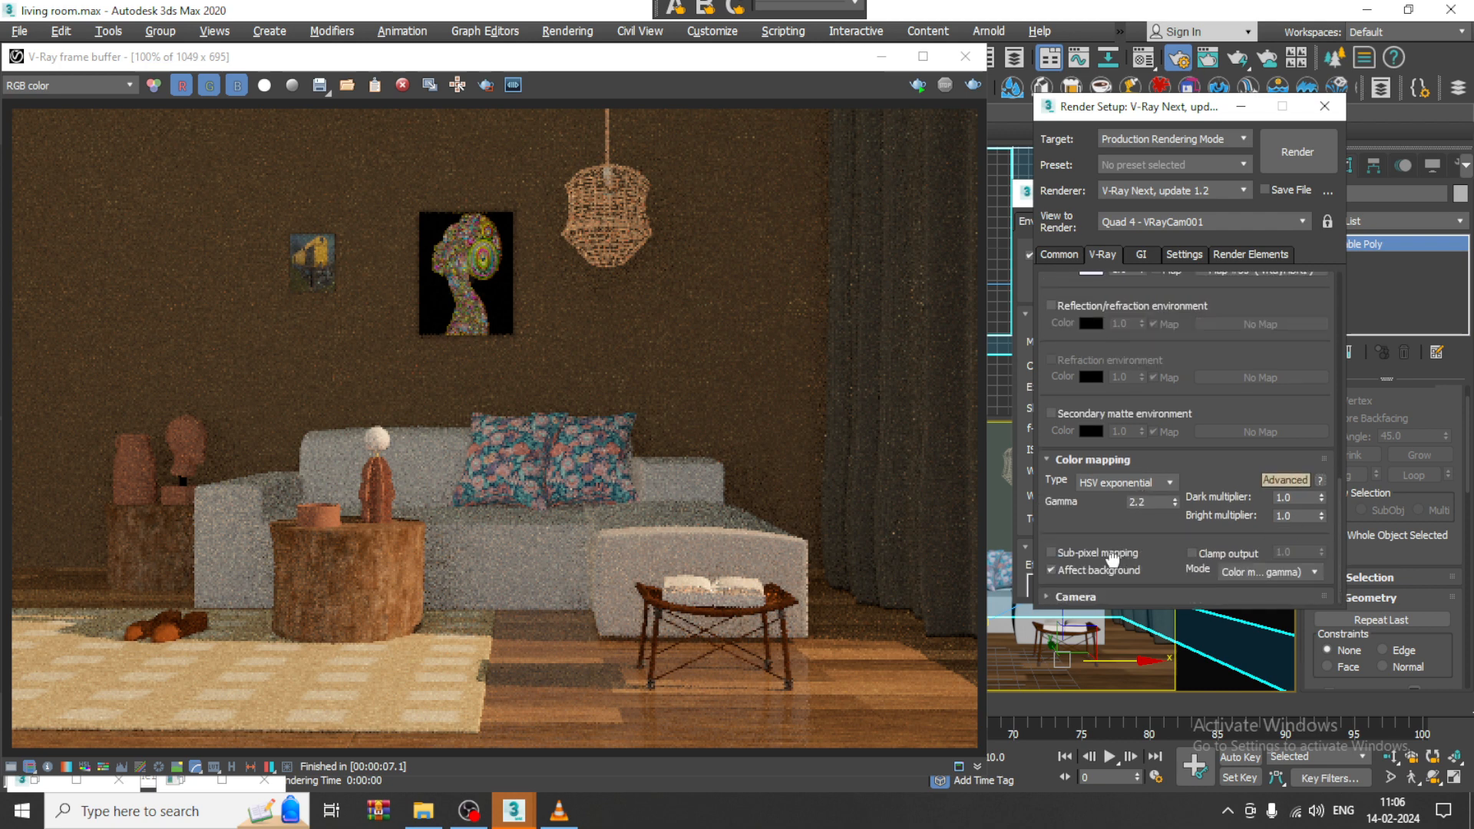
{"action": "left_click", "coordinate": [1112, 556]}
Set the GI irradiance map's subdivs to 180 and interpolation samples to 60
{"action": "left_click", "coordinate": [1143, 253]}
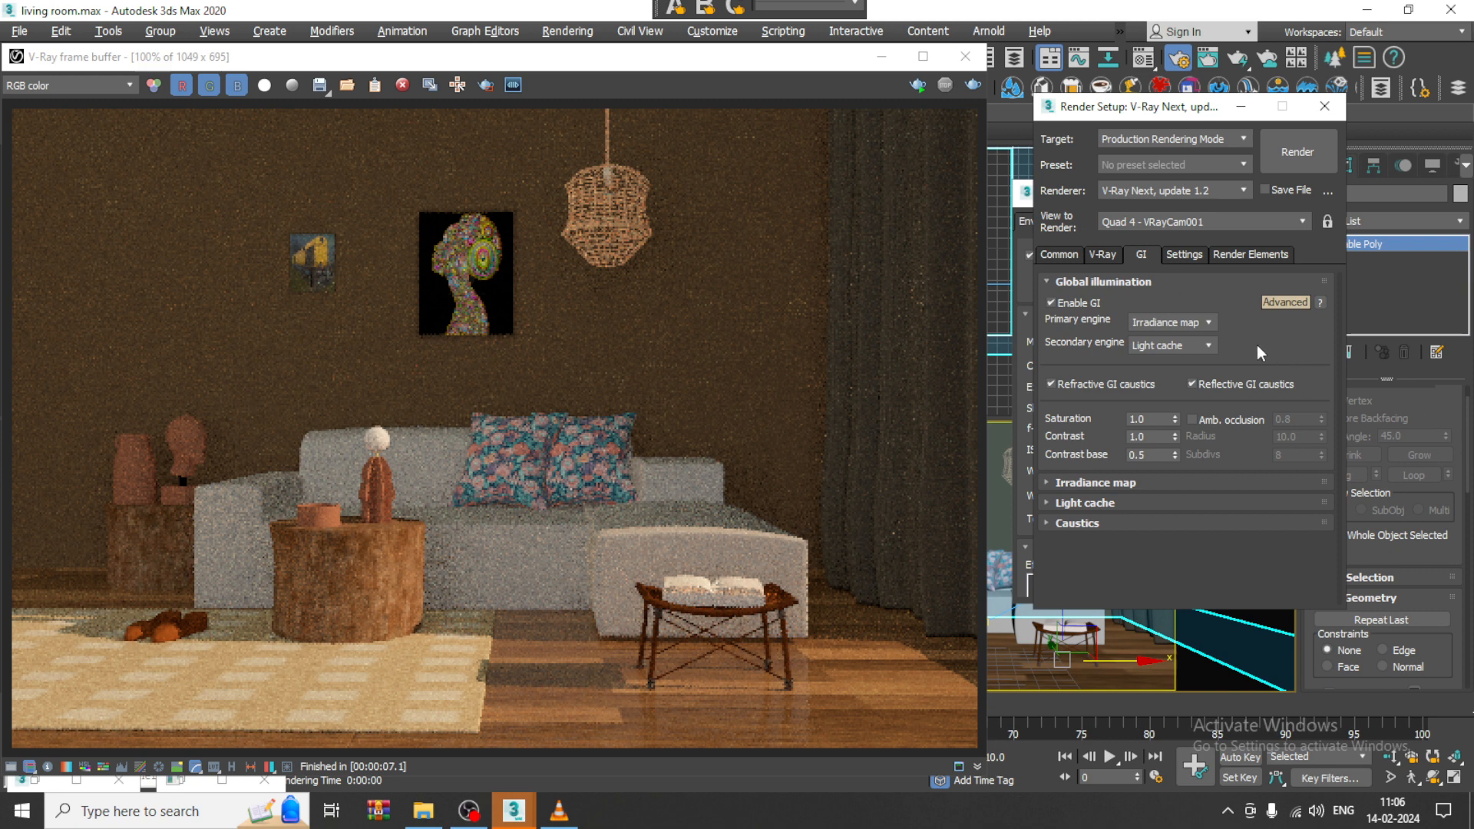
{"action": "left_click", "coordinate": [1106, 483]}
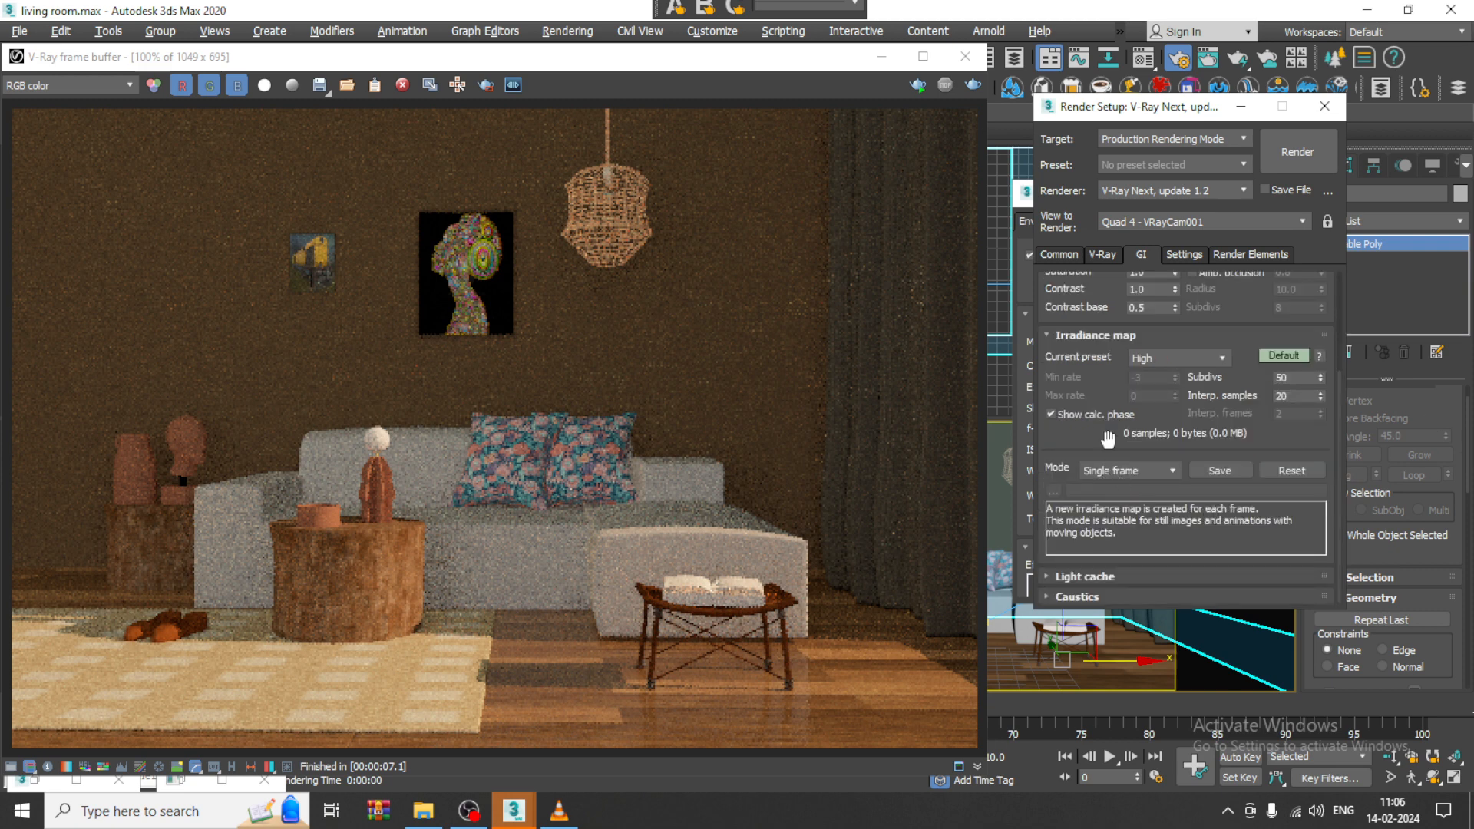
{"action": "left_click_drag", "start_coordinate": [1292, 378], "coordinate": [1236, 381]}
{"action": "type", "text": "180"}
{"action": "key", "text": "Tab"}
{"action": "type", "text": "6"}
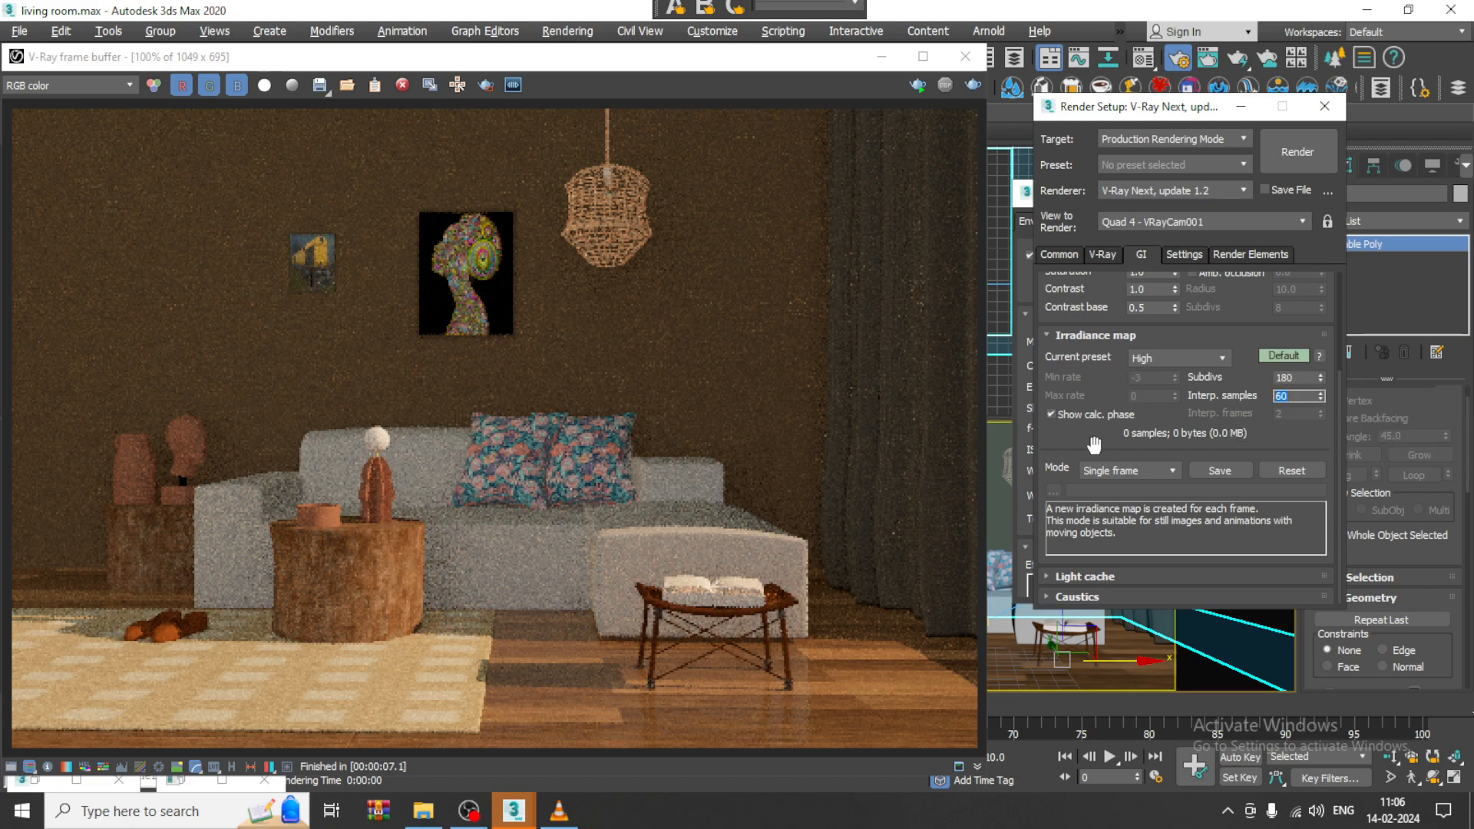
Set the light cache subdivs to 1500 and run a test render
{"action": "left_click_drag", "start_coordinate": [1094, 447], "coordinate": [1101, 373]}
{"action": "left_click_drag", "start_coordinate": [1117, 561], "coordinate": [1118, 565]}
{"action": "left_click", "coordinate": [1120, 581]}
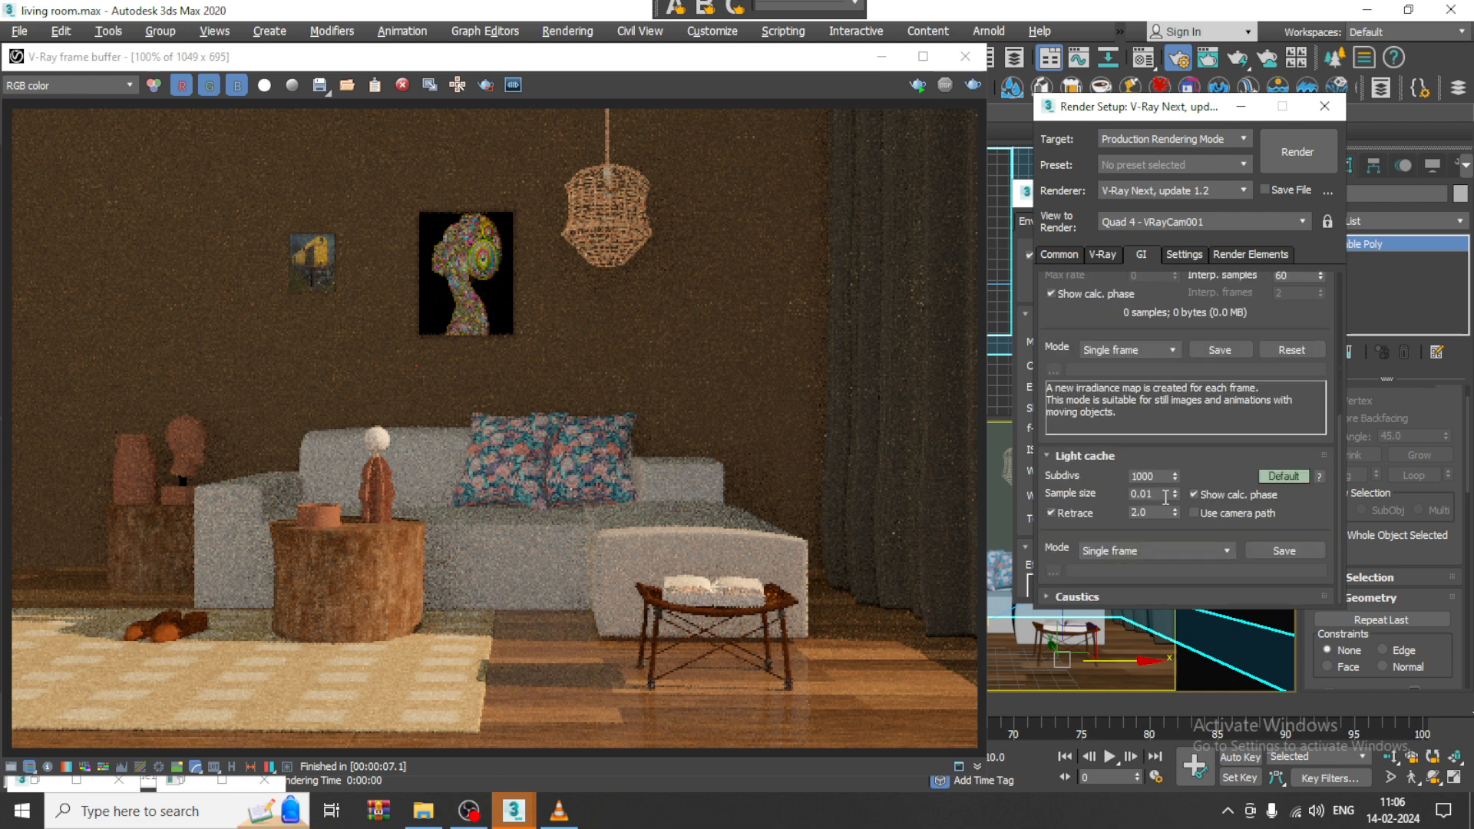
{"action": "double_click", "coordinate": [1162, 477]}
{"action": "left_click", "coordinate": [1305, 160]}
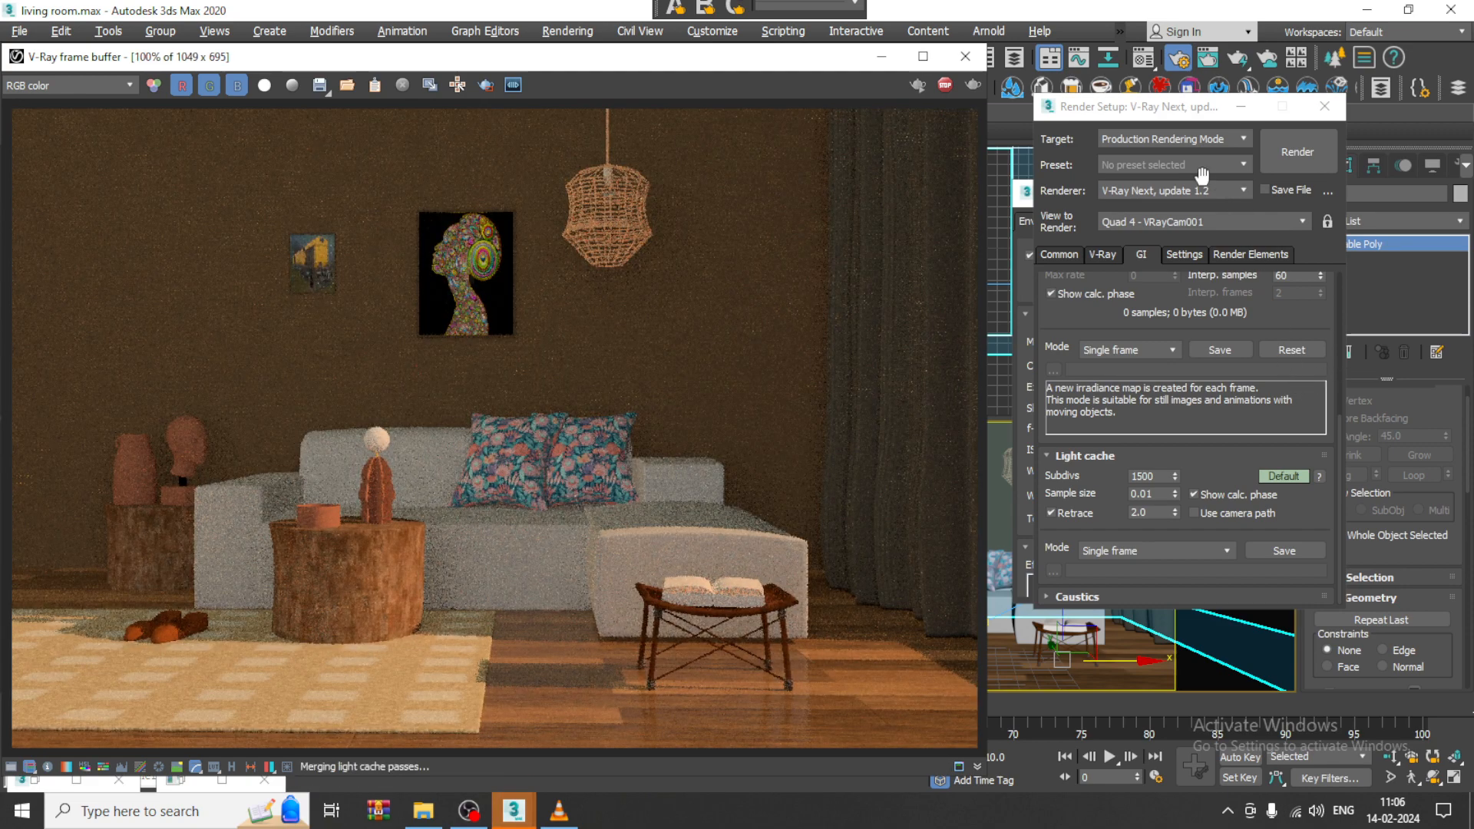
Set the exposure control's white balance preset to D65 and start a test render
{"action": "left_click_drag", "start_coordinate": [1167, 114], "coordinate": [1226, 261]}
{"action": "key", "text": "8"}
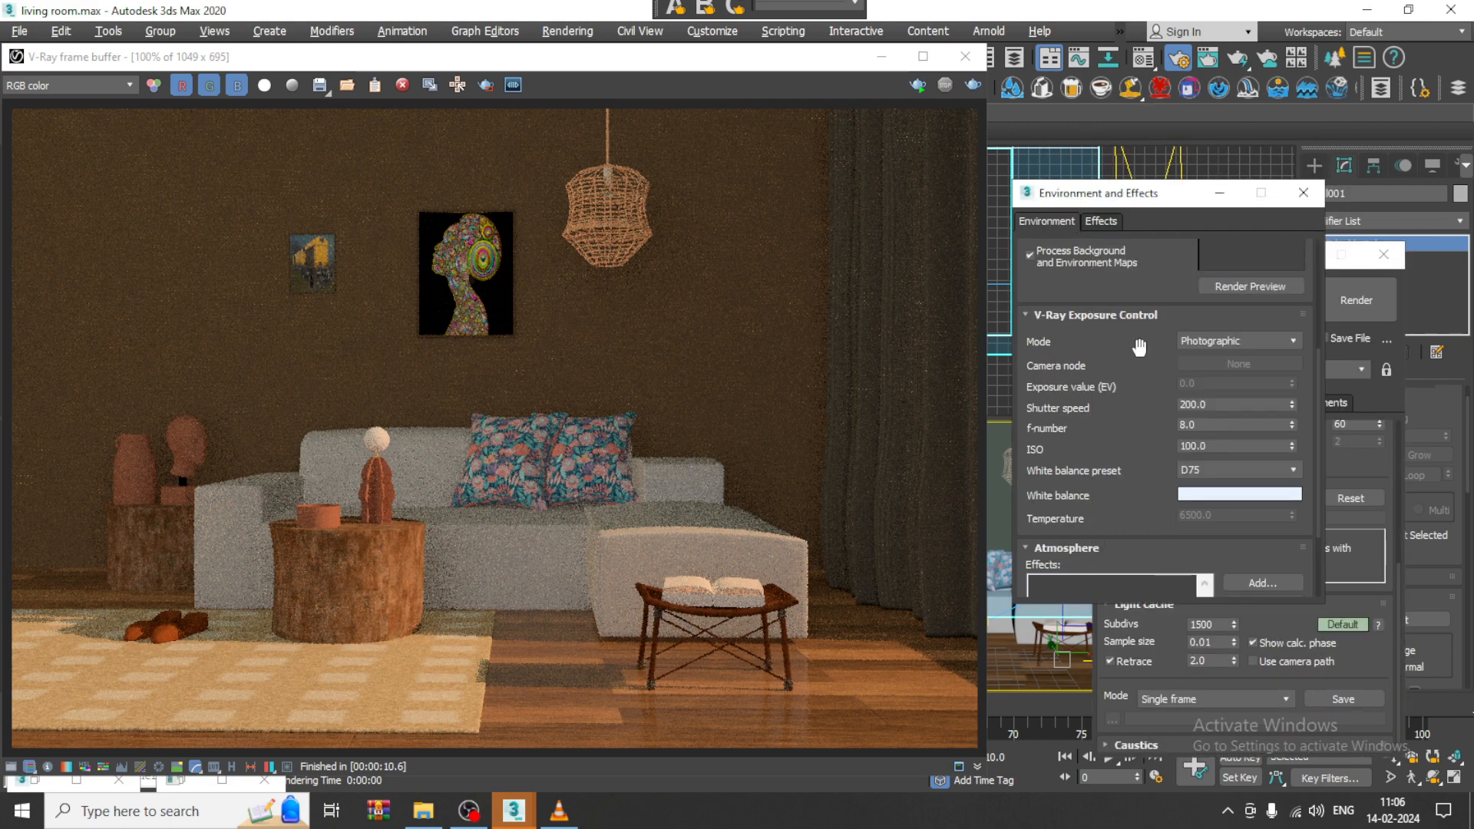
{"action": "left_click", "coordinate": [1225, 468]}
{"action": "left_click", "coordinate": [1219, 533]}
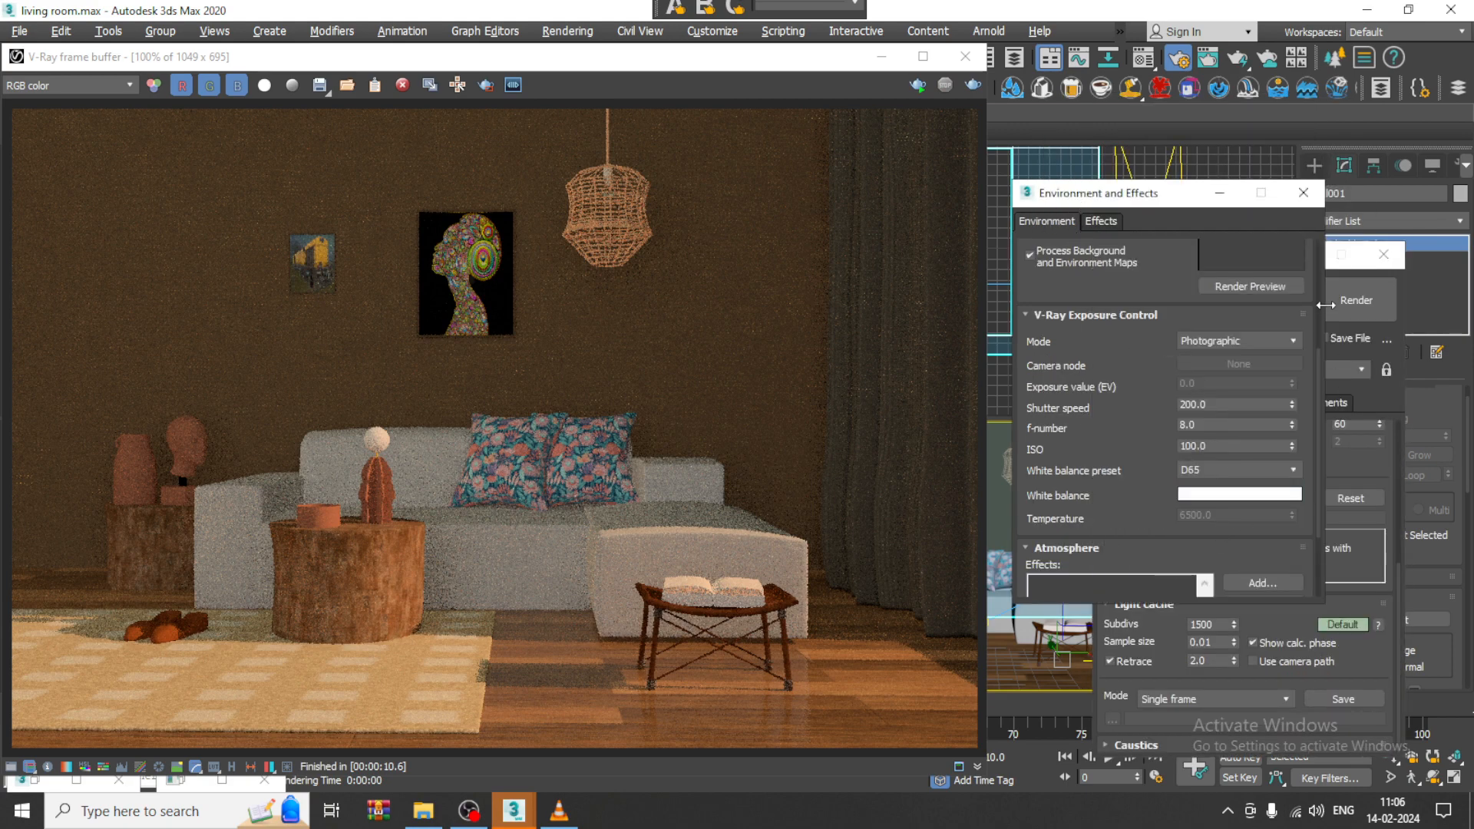
{"action": "left_click", "coordinate": [1349, 294]}
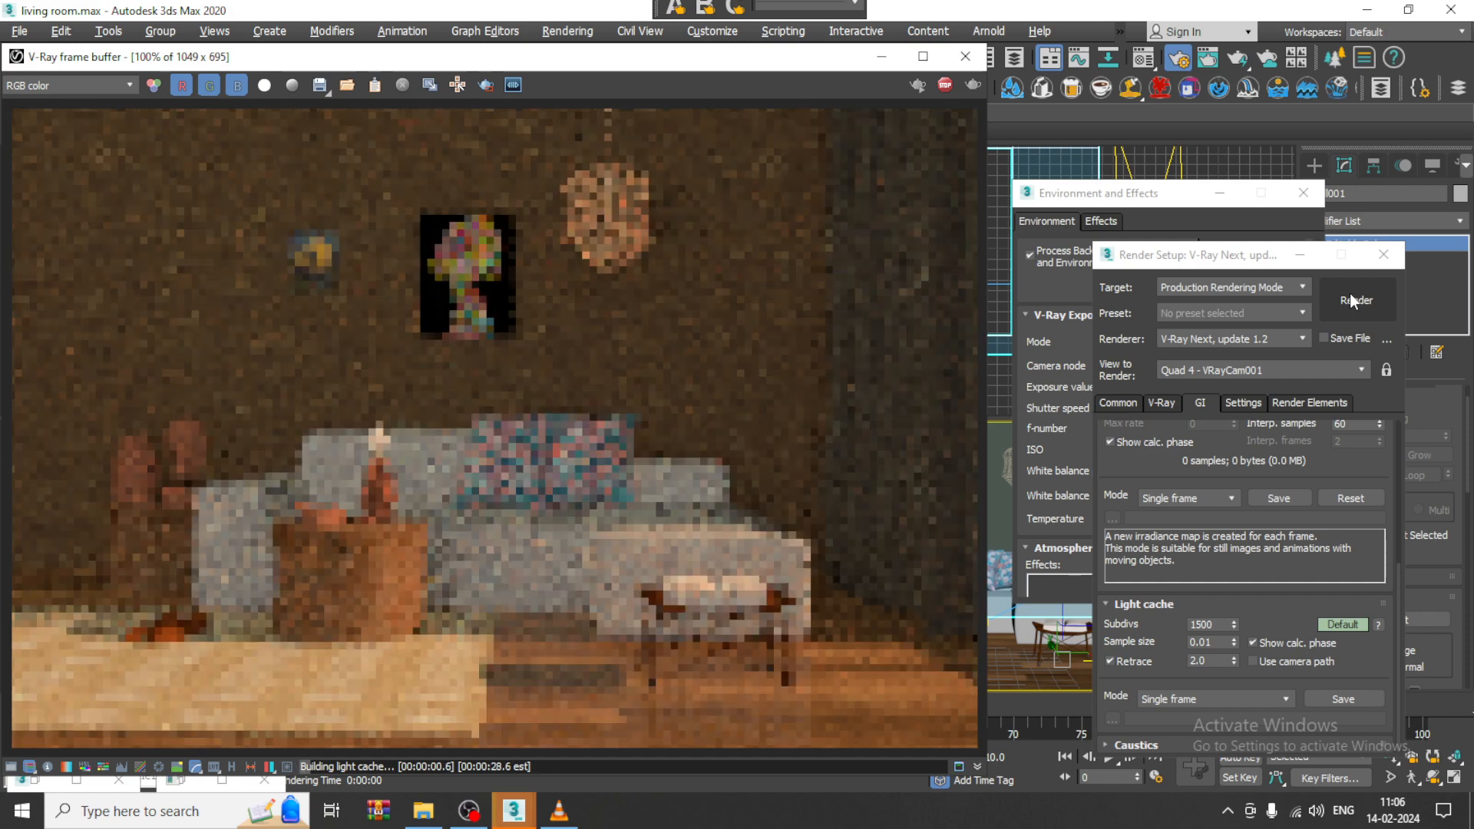
Try the Neutral white balance preset in a test render
{"action": "left_click", "coordinate": [1074, 221]}
{"action": "left_click", "coordinate": [1235, 469]}
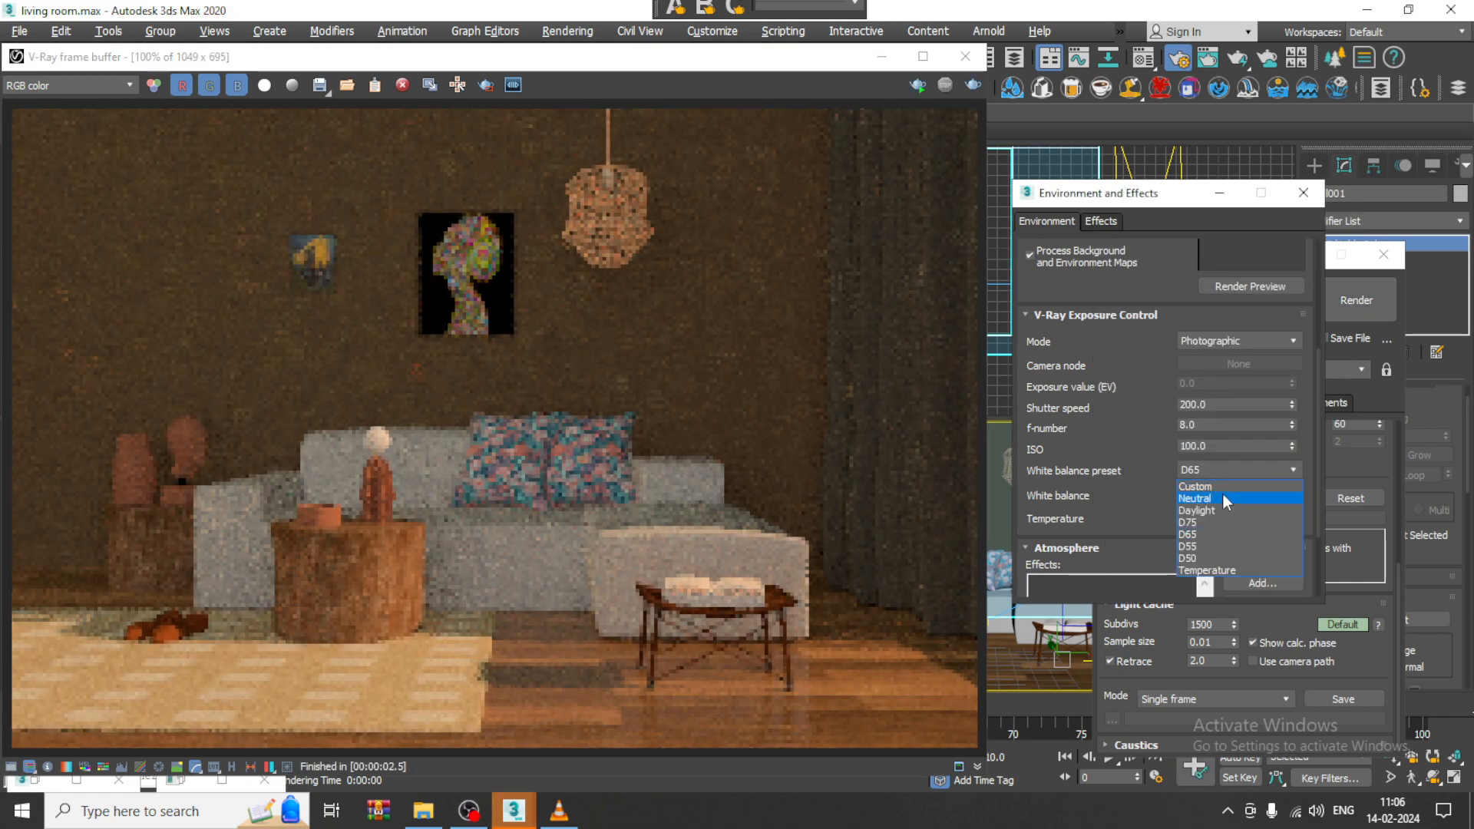
{"action": "left_click", "coordinate": [1222, 498]}
{"action": "left_click", "coordinate": [1351, 301]}
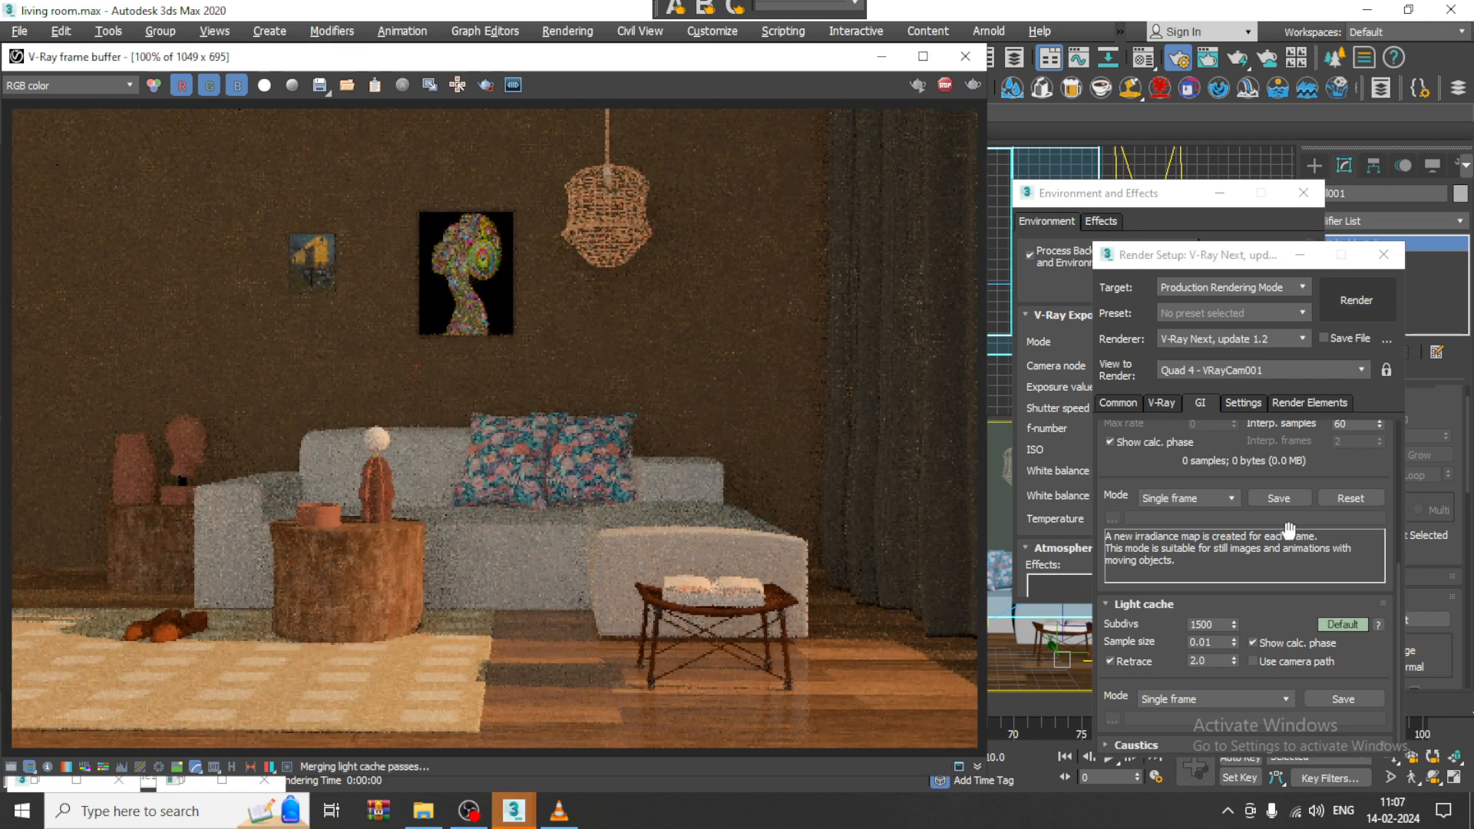
Set the light cache subdivs back to 1000 and test-render
{"action": "left_click", "coordinate": [1209, 624]}
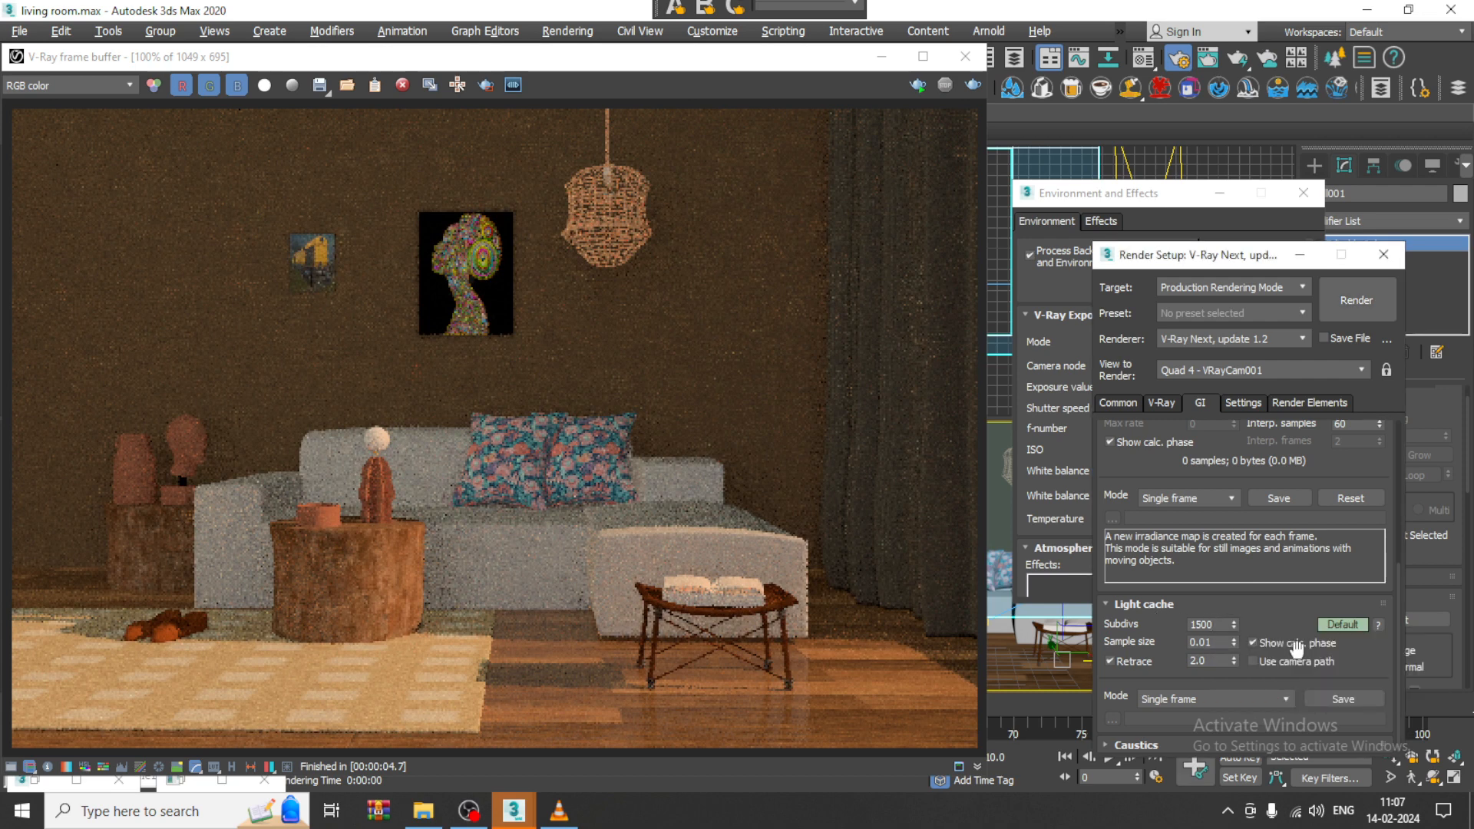
{"action": "double_click", "coordinate": [1218, 625]}
{"action": "left_click", "coordinate": [1365, 296]}
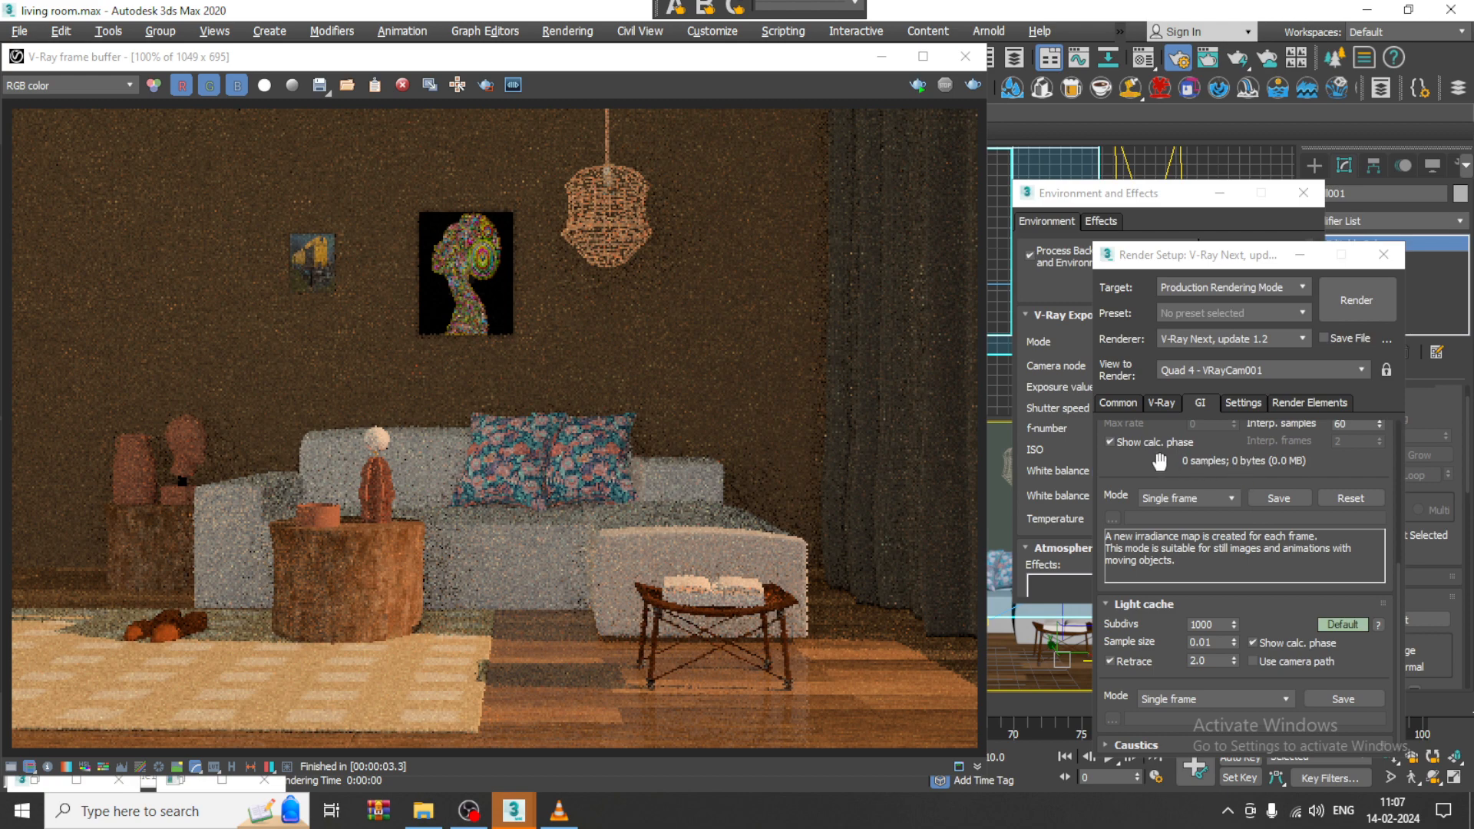
Move the render setup clear of the exposure settings and test-render with the white balance preset back at D65
{"action": "left_click_drag", "start_coordinate": [1165, 460], "coordinate": [1161, 727]}
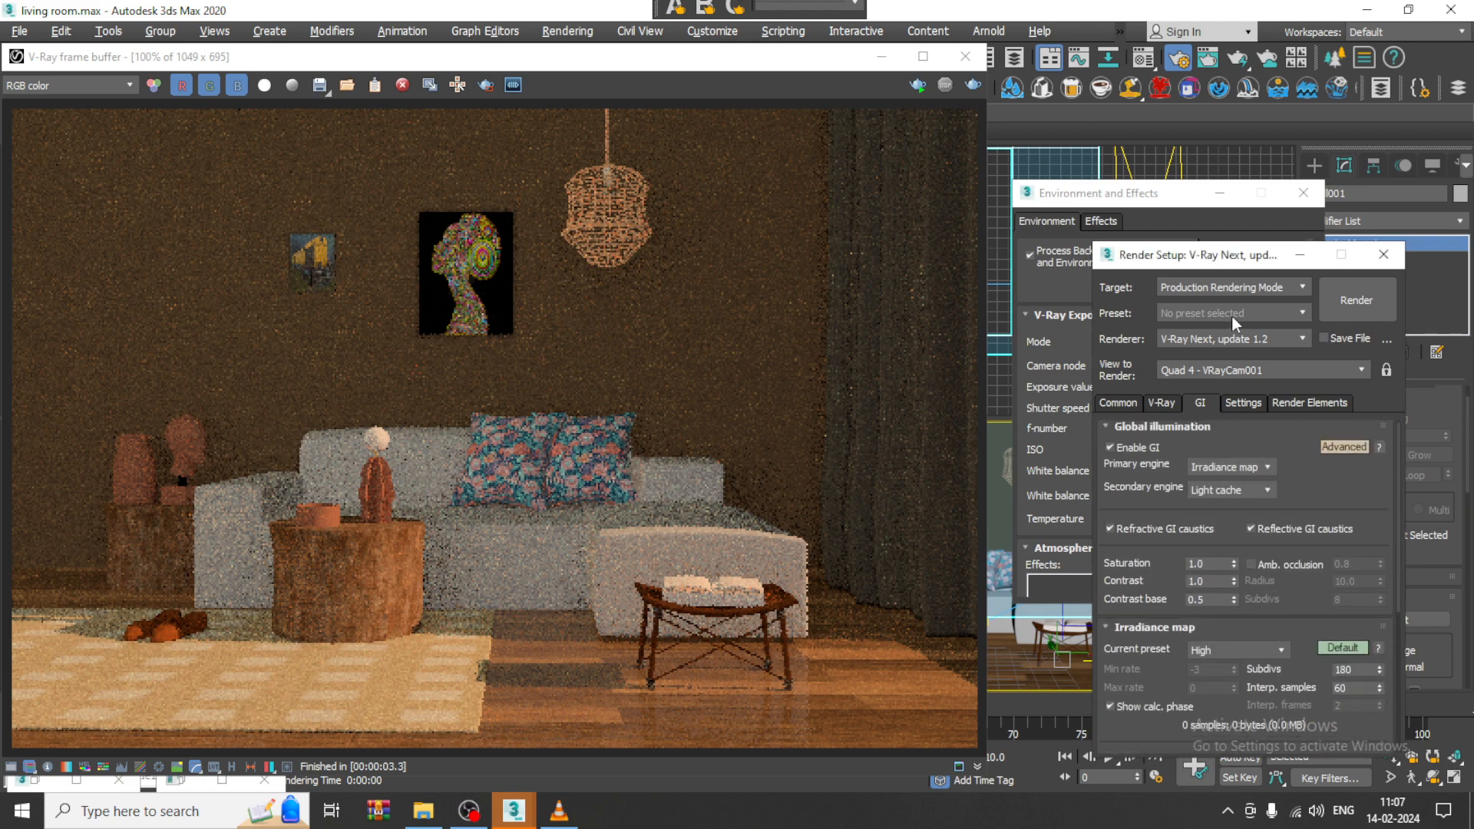
{"action": "left_click_drag", "start_coordinate": [1219, 264], "coordinate": [1252, 715]}
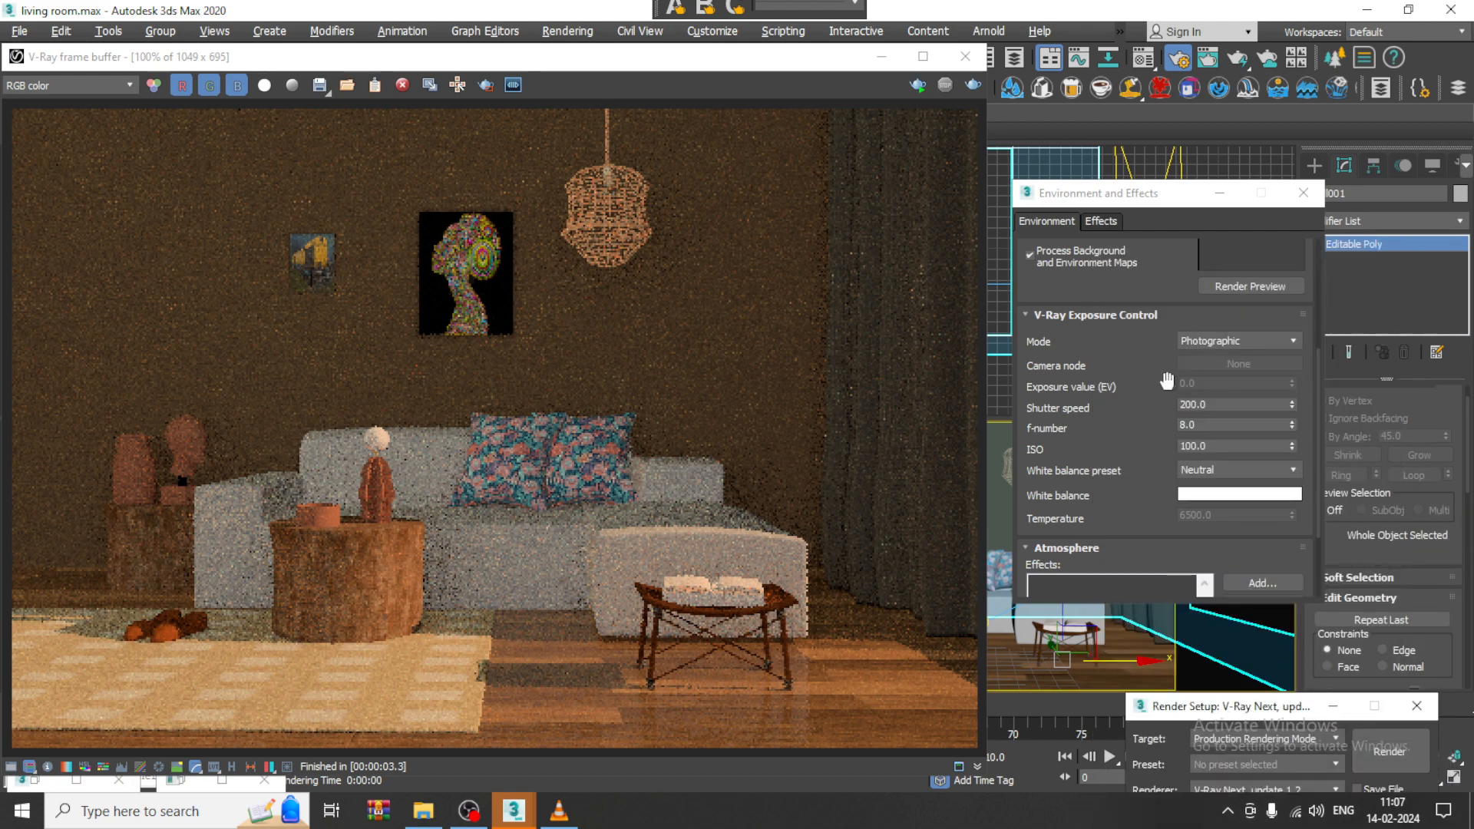
{"action": "left_click", "coordinate": [1228, 469]}
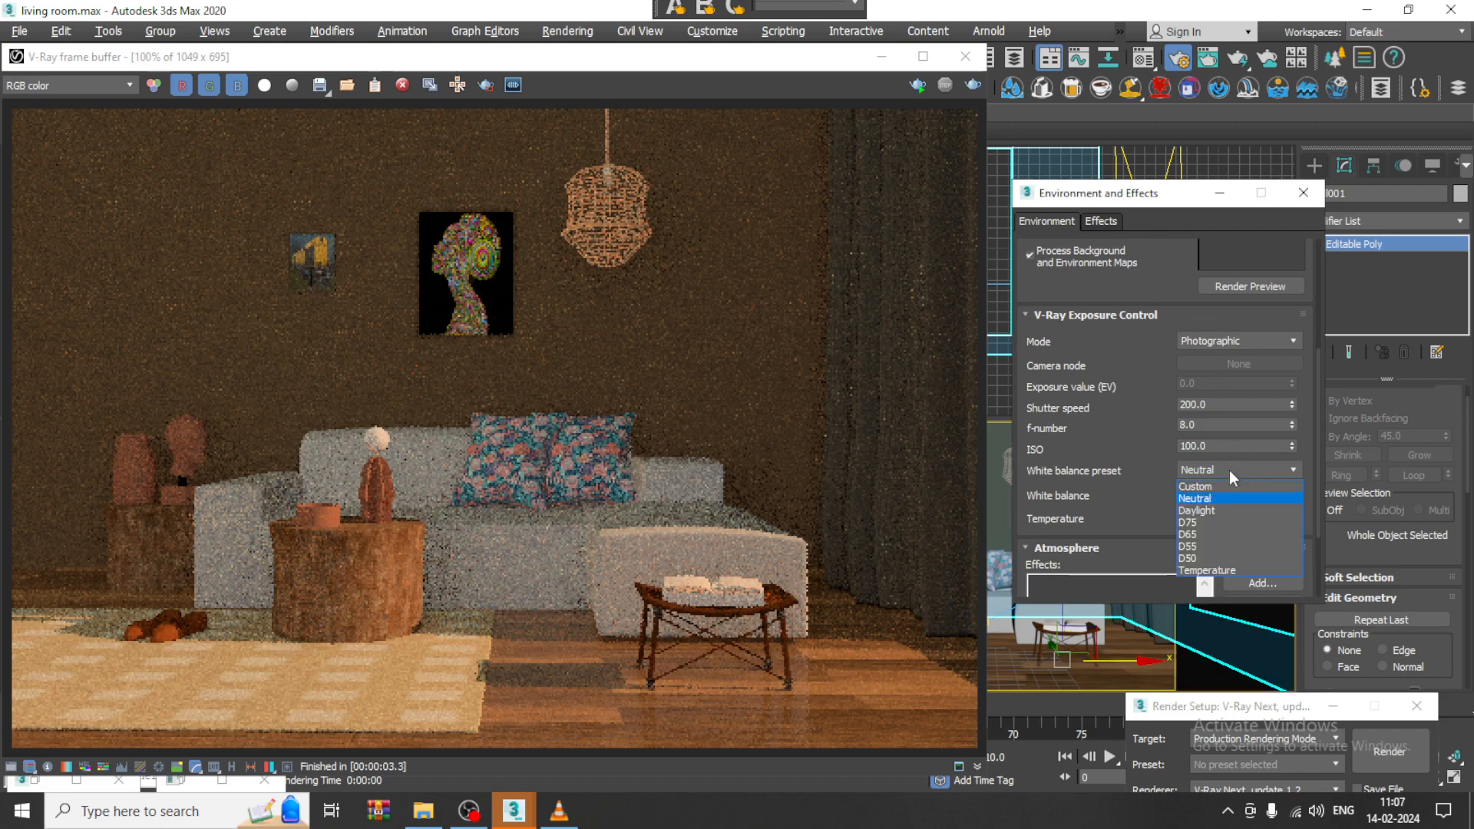
{"action": "left_click", "coordinate": [1241, 532]}
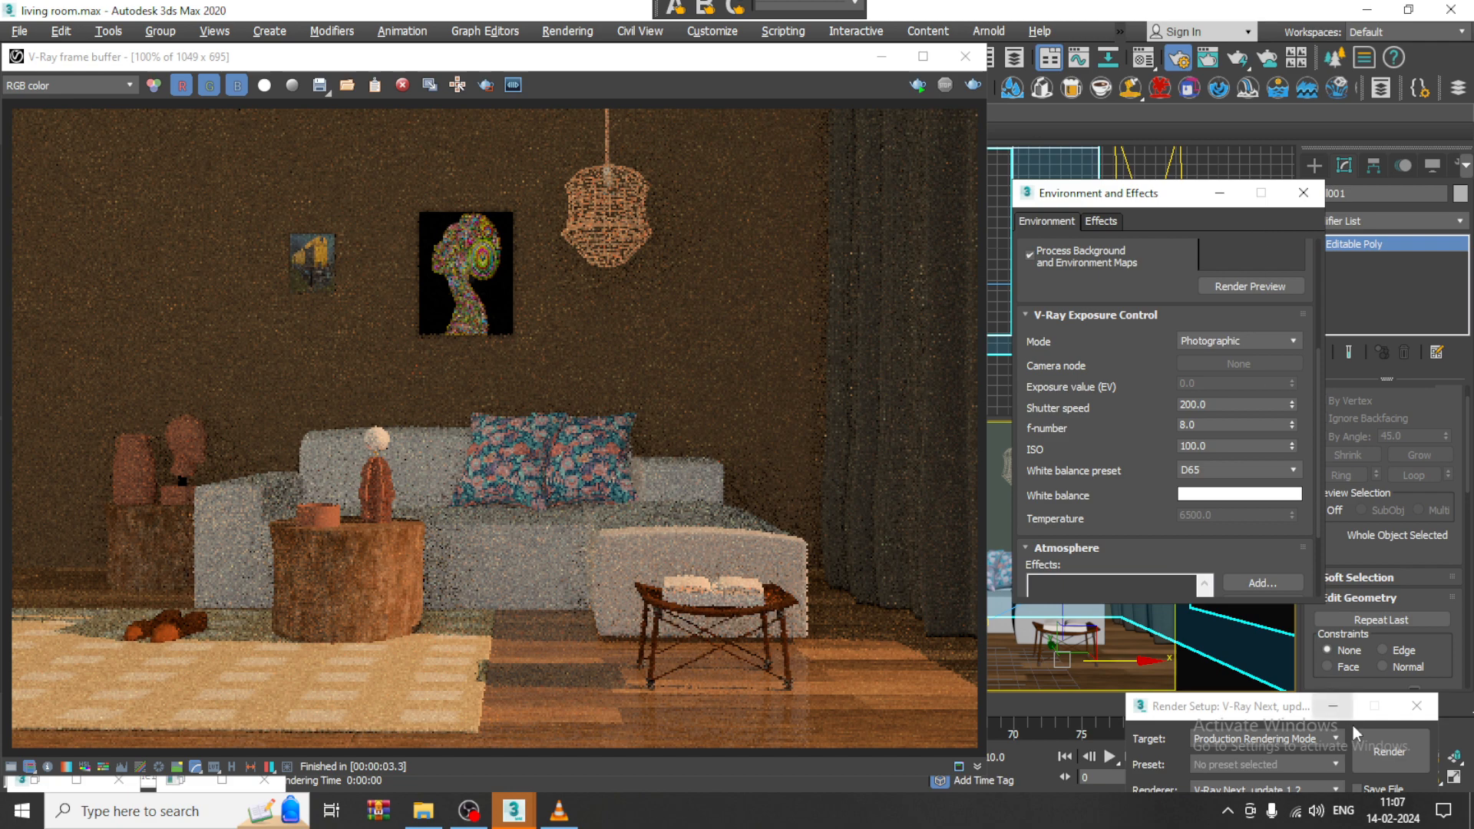
{"action": "left_click", "coordinate": [1403, 754]}
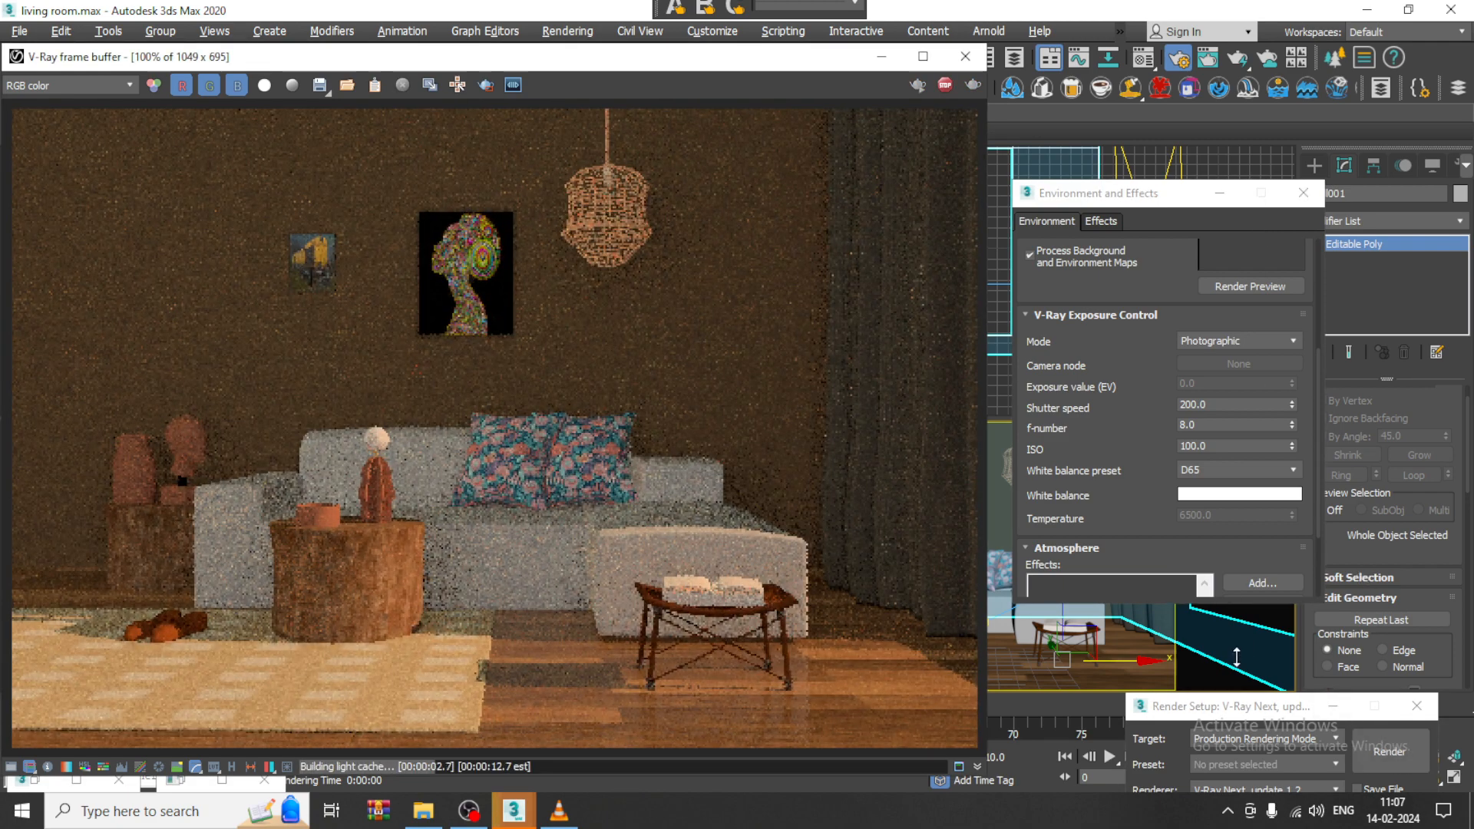
Minimize the environment settings and select the VRaySun light, shifting the frame buffer aside and back to reach it
{"action": "left_click", "coordinate": [1220, 194]}
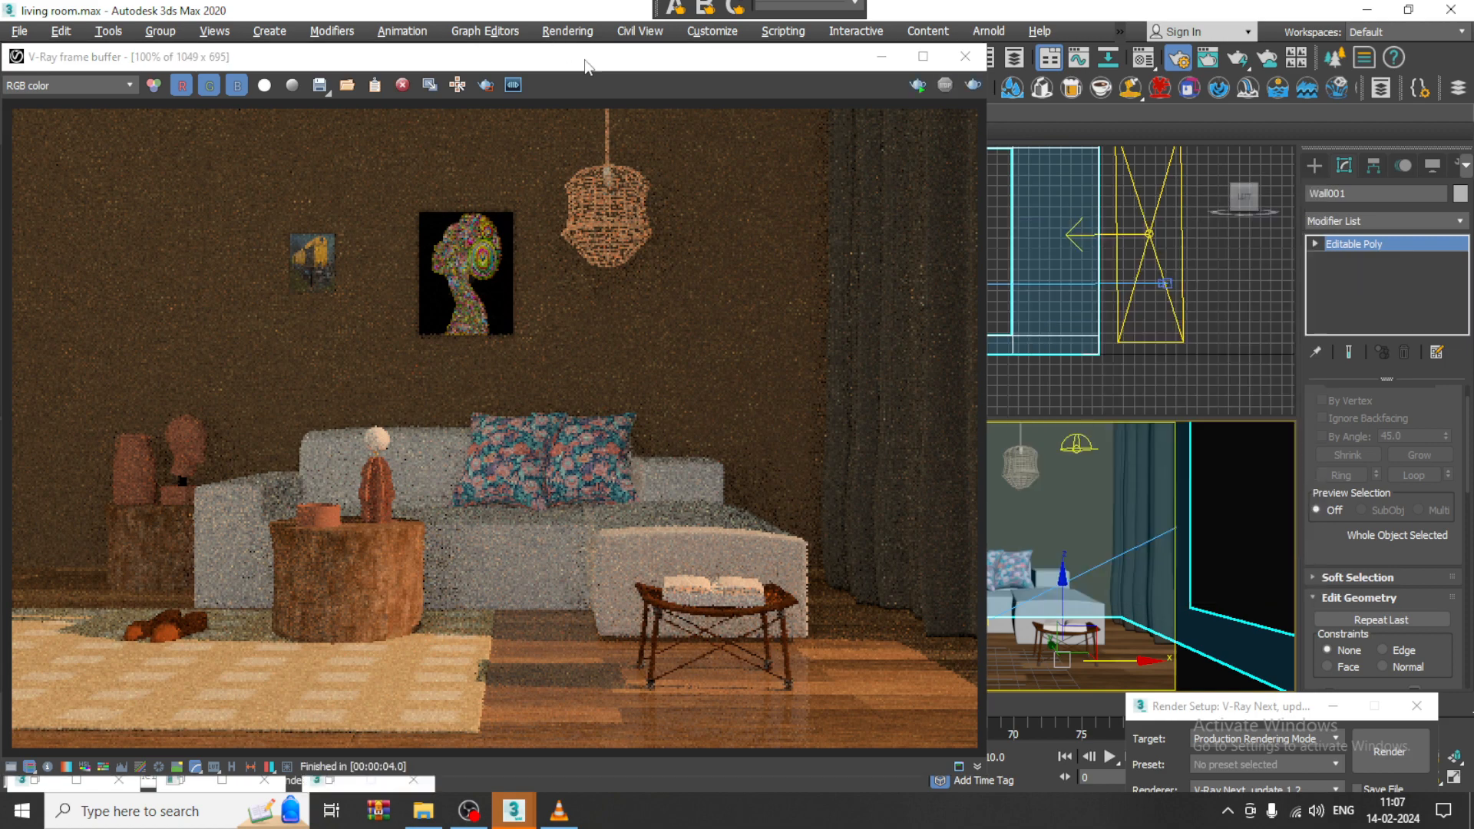
{"action": "left_click_drag", "start_coordinate": [744, 69], "coordinate": [202, 155]}
{"action": "scroll", "coordinate": [574, 597], "scroll_direction": "down", "scroll_amount": 6}
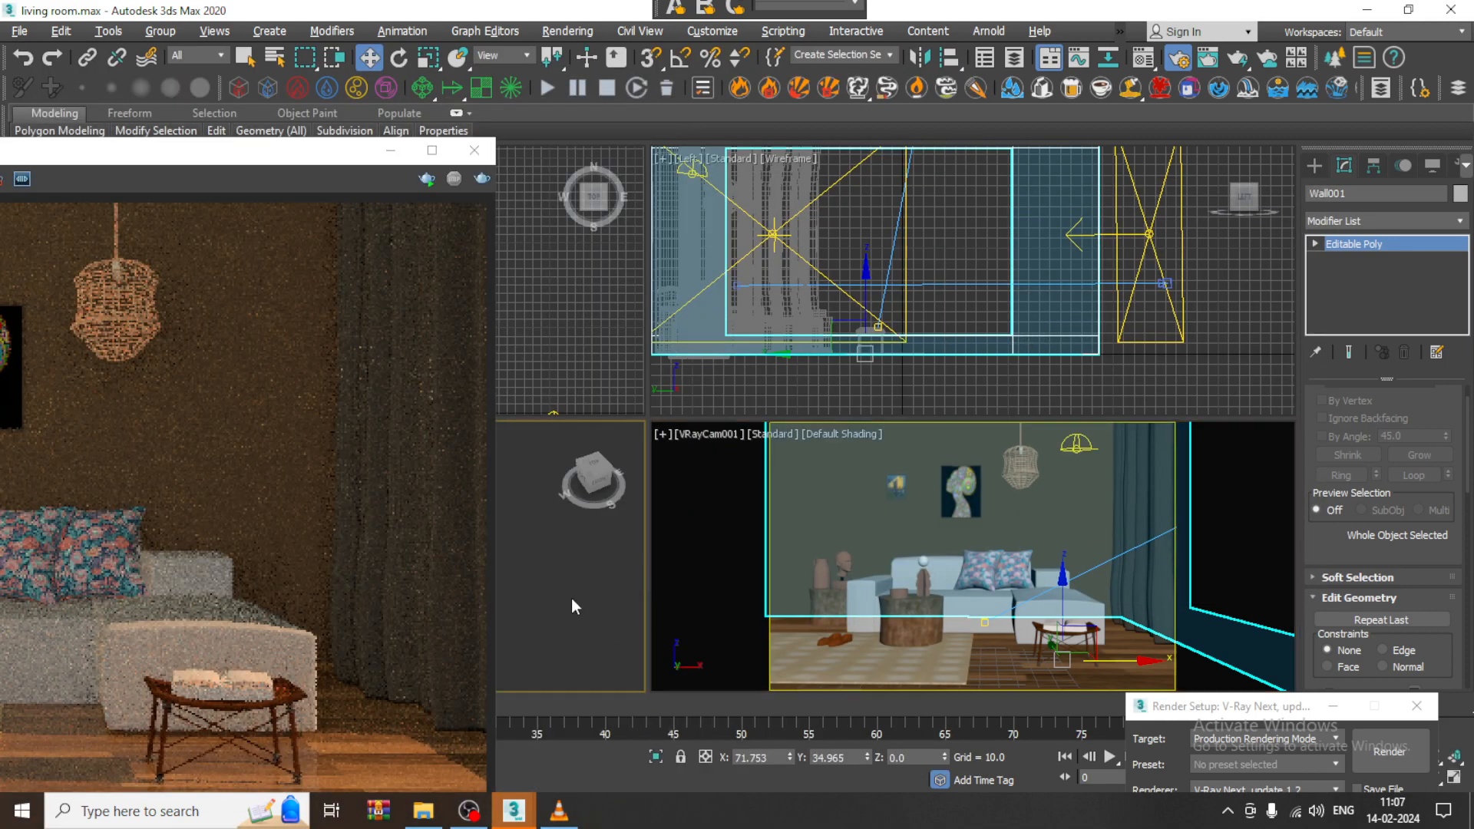
{"action": "left_click", "coordinate": [545, 550]}
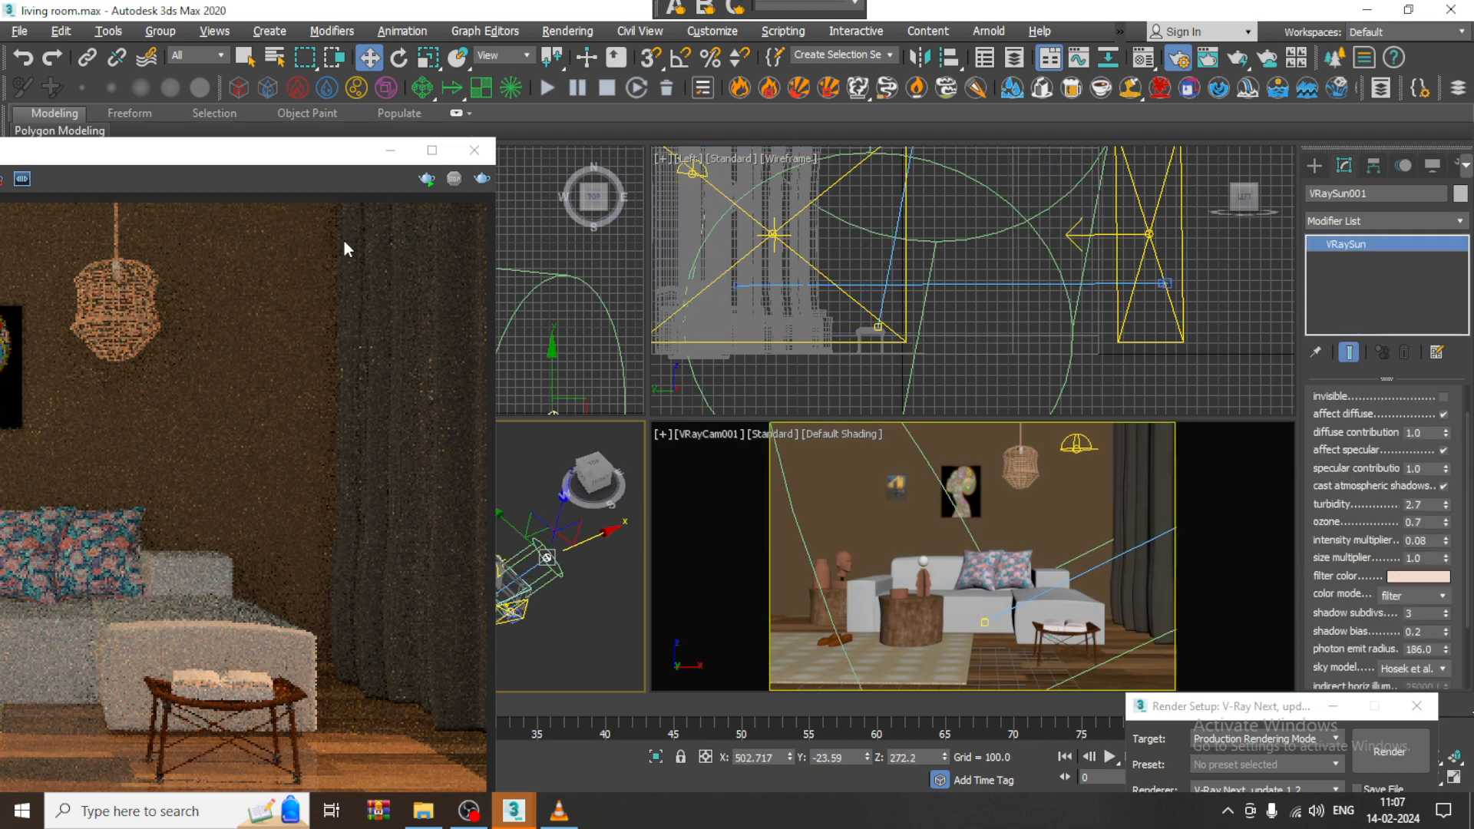
{"action": "left_click_drag", "start_coordinate": [261, 160], "coordinate": [769, 99]}
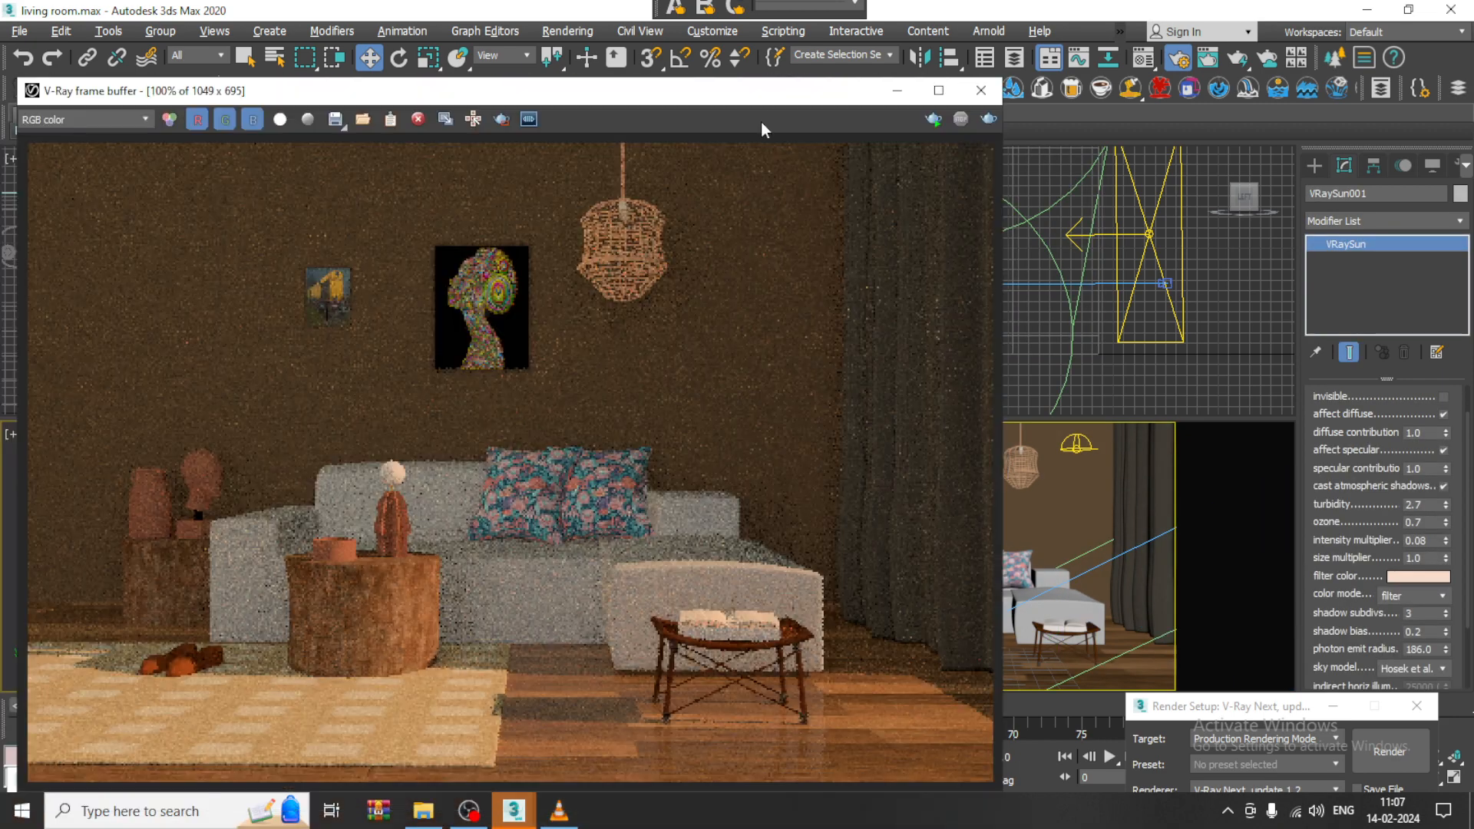
Lighten the VRaySun's filter color to RGB 240, 196, 171
{"action": "left_click_drag", "start_coordinate": [1261, 717], "coordinate": [1121, 279]}
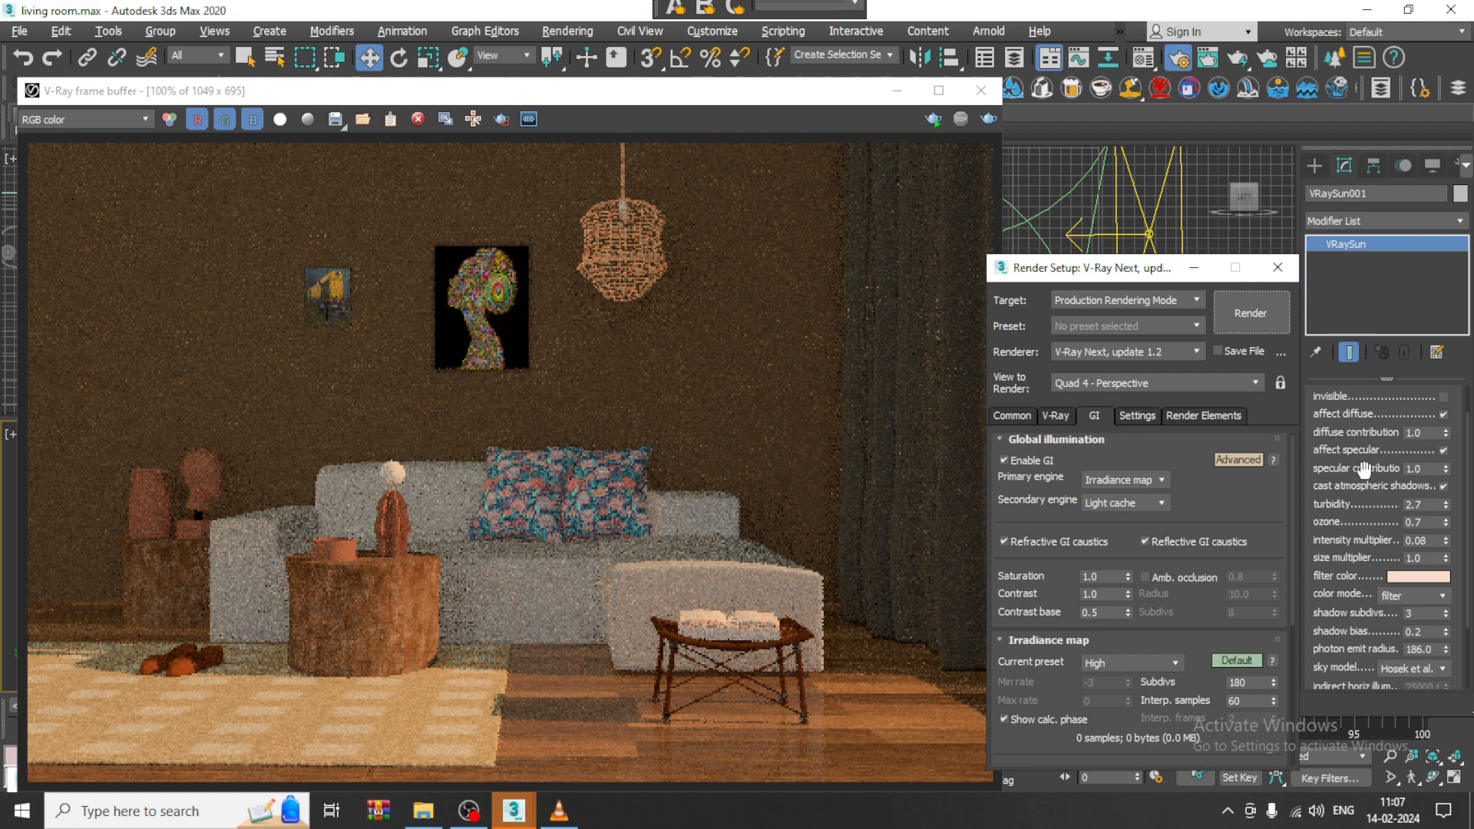
{"action": "left_click", "coordinate": [1417, 576]}
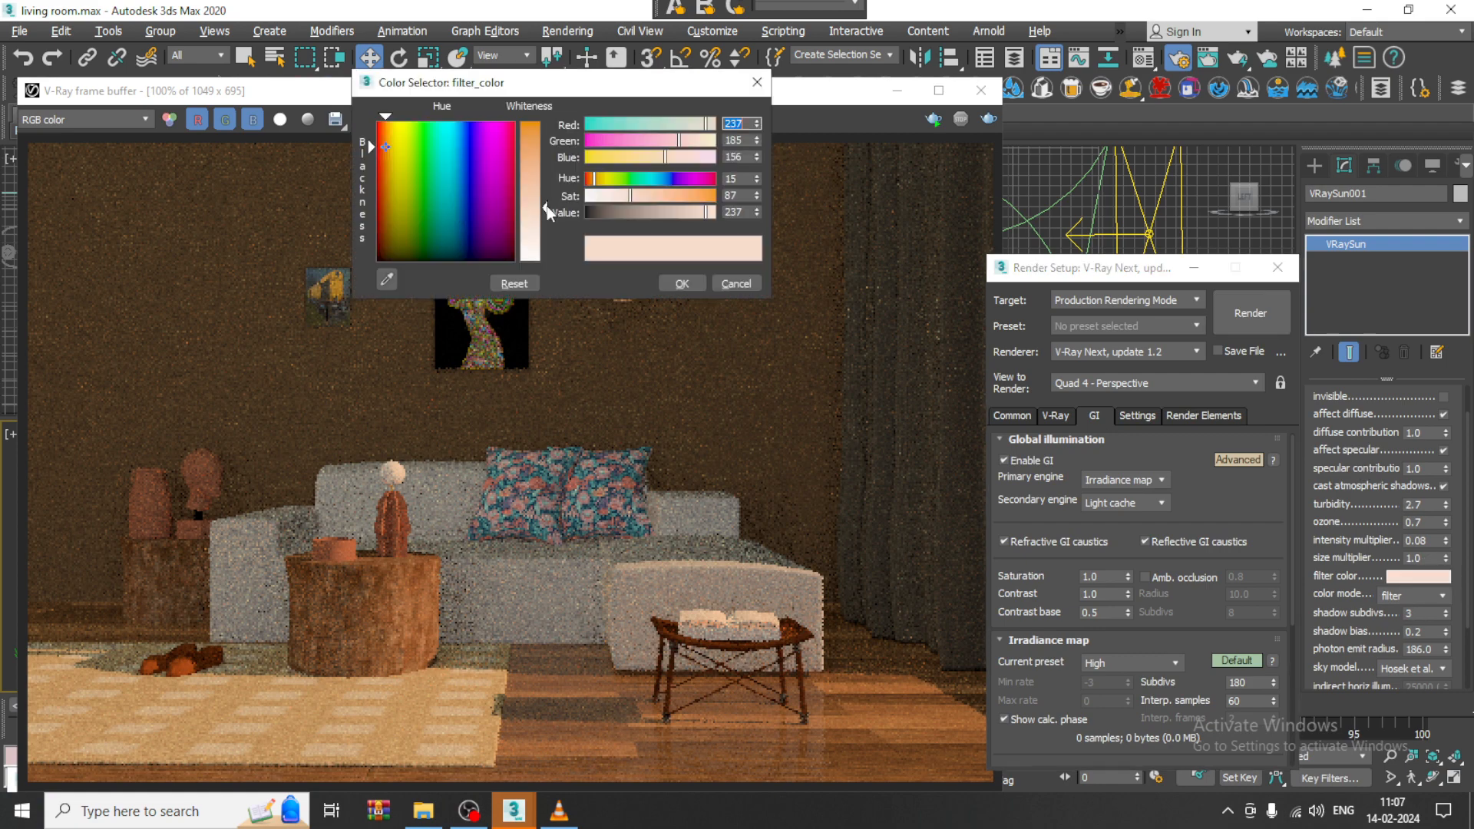
{"action": "left_click_drag", "start_coordinate": [547, 206], "coordinate": [547, 215]}
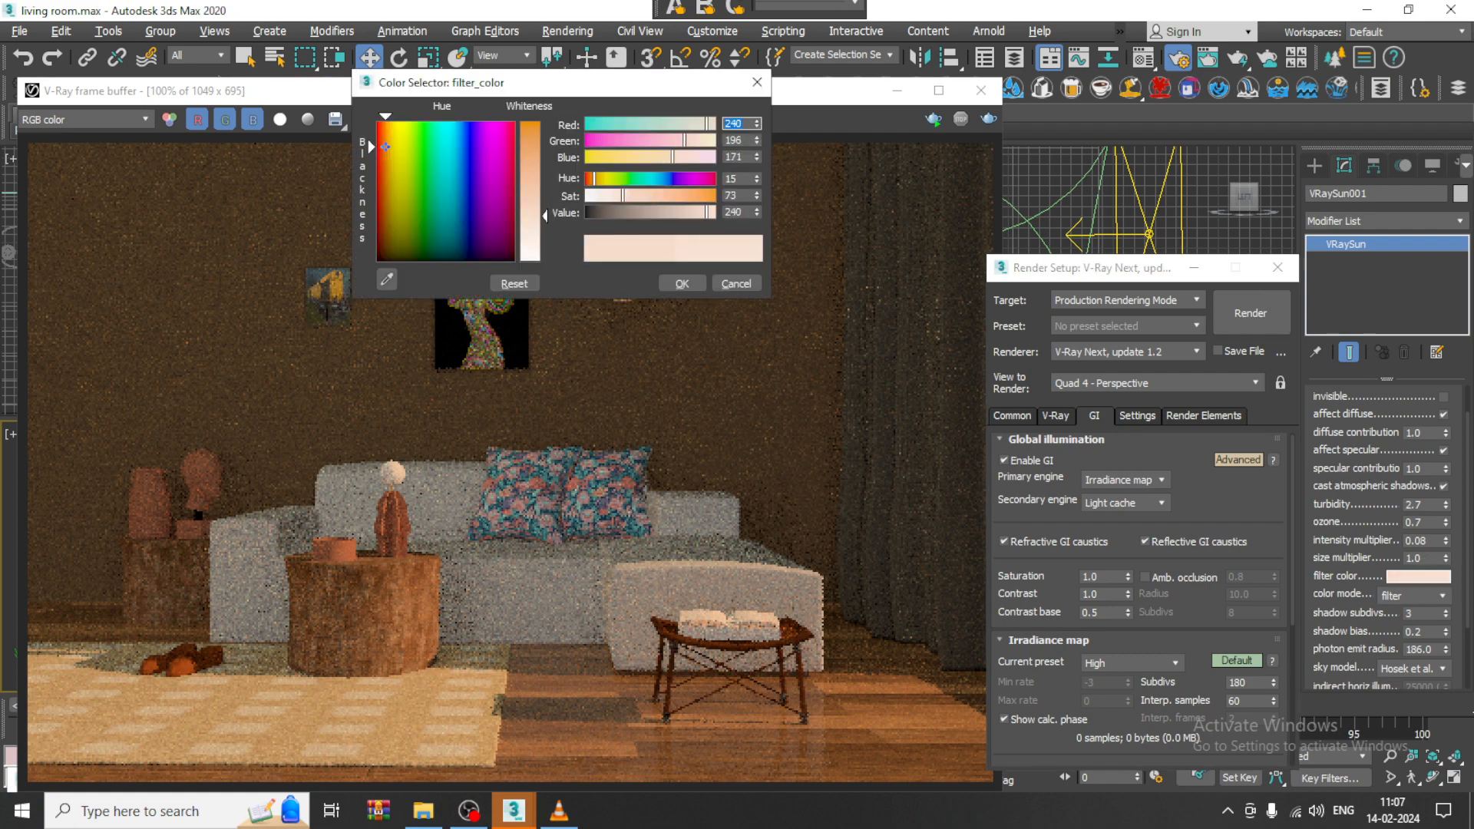
{"action": "left_click", "coordinate": [683, 283]}
Make the VRayCam001 view active and test-render it with the lighter sun filter color
{"action": "left_click", "coordinate": [1245, 314]}
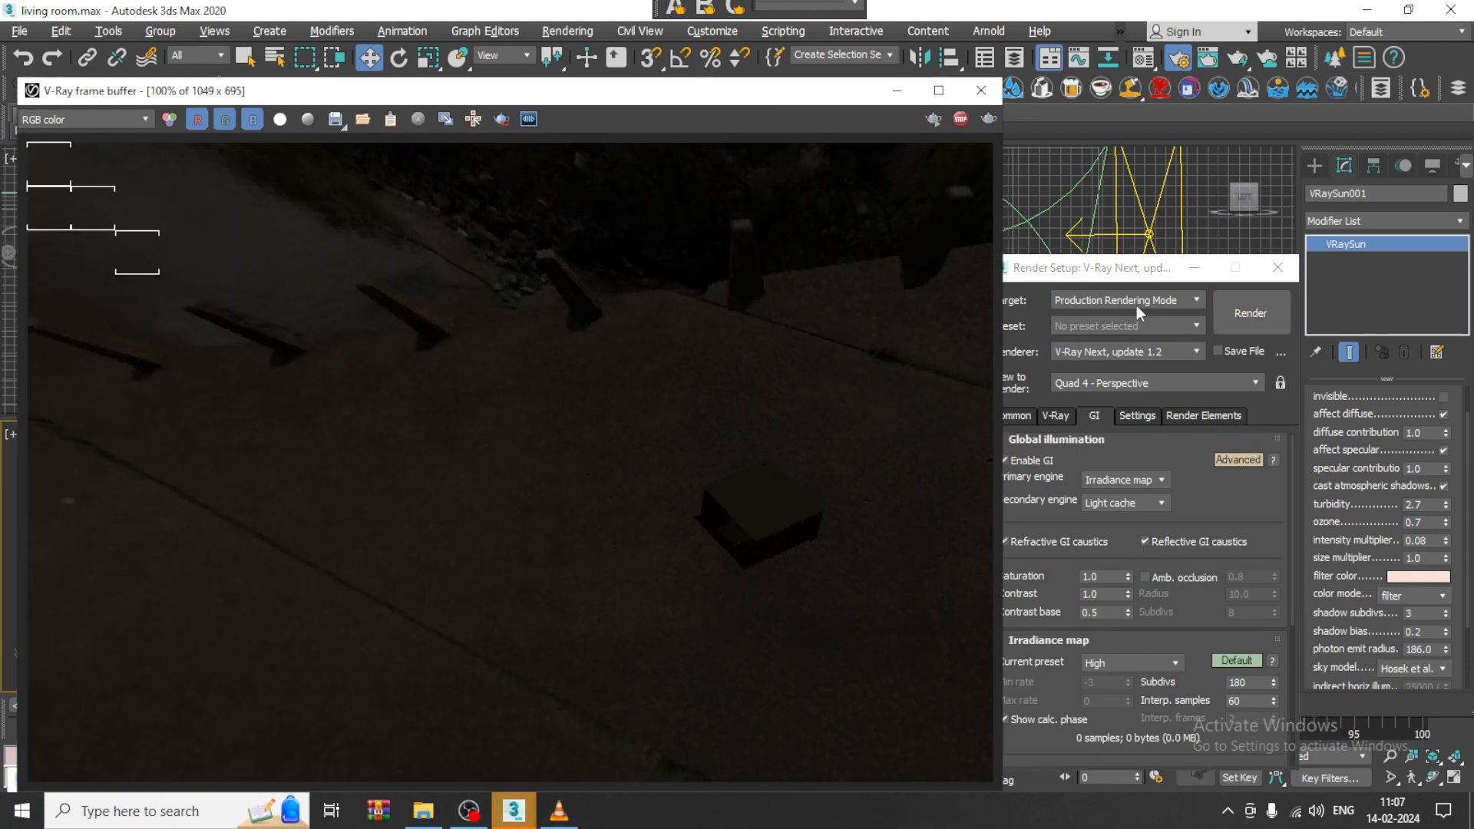
{"action": "left_click_drag", "start_coordinate": [789, 78], "coordinate": [284, 147]}
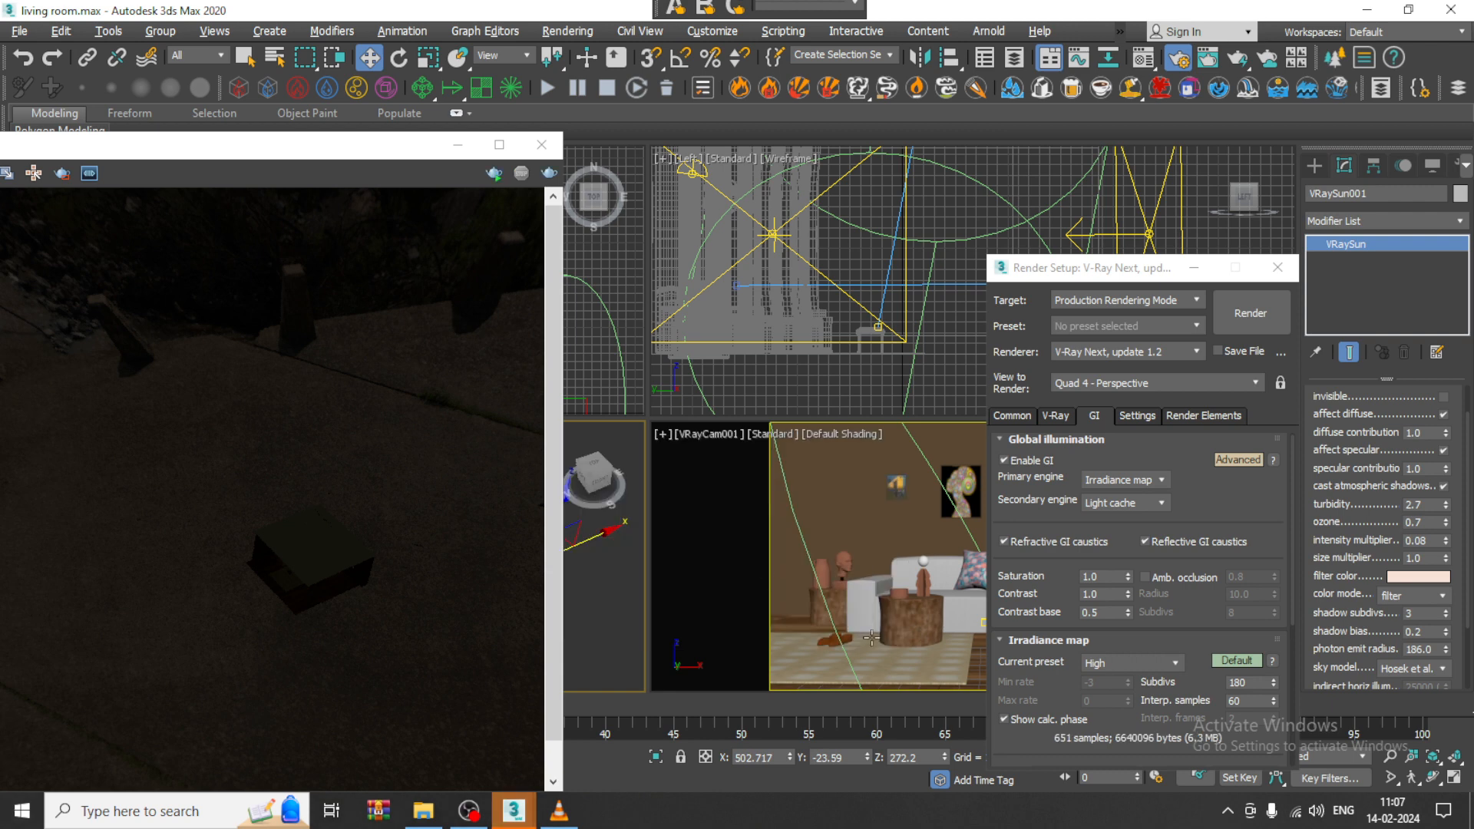
{"action": "left_click", "coordinate": [911, 618]}
{"action": "left_click_drag", "start_coordinate": [394, 152], "coordinate": [729, 96]}
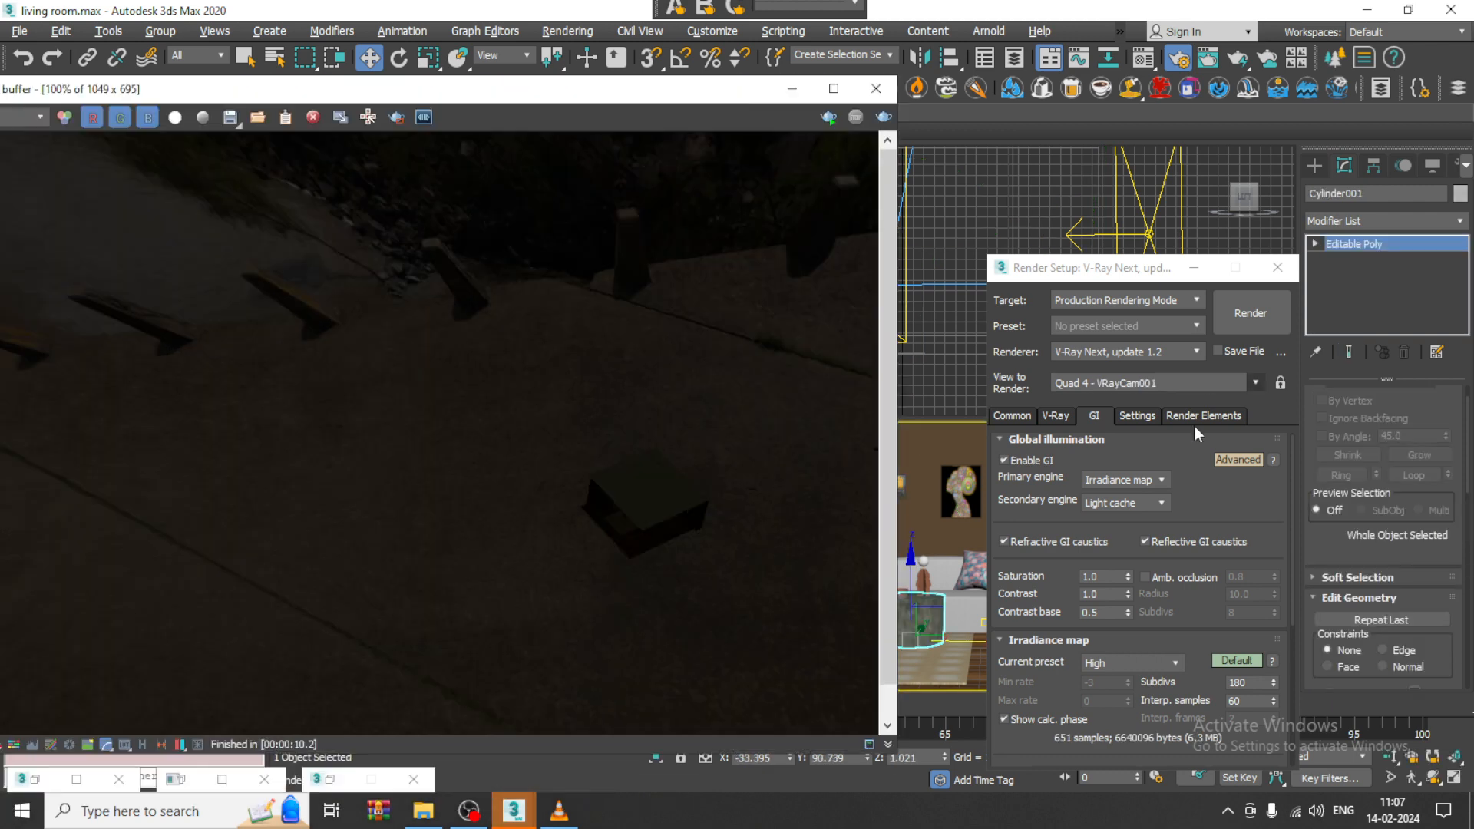
{"action": "left_click", "coordinate": [1249, 312]}
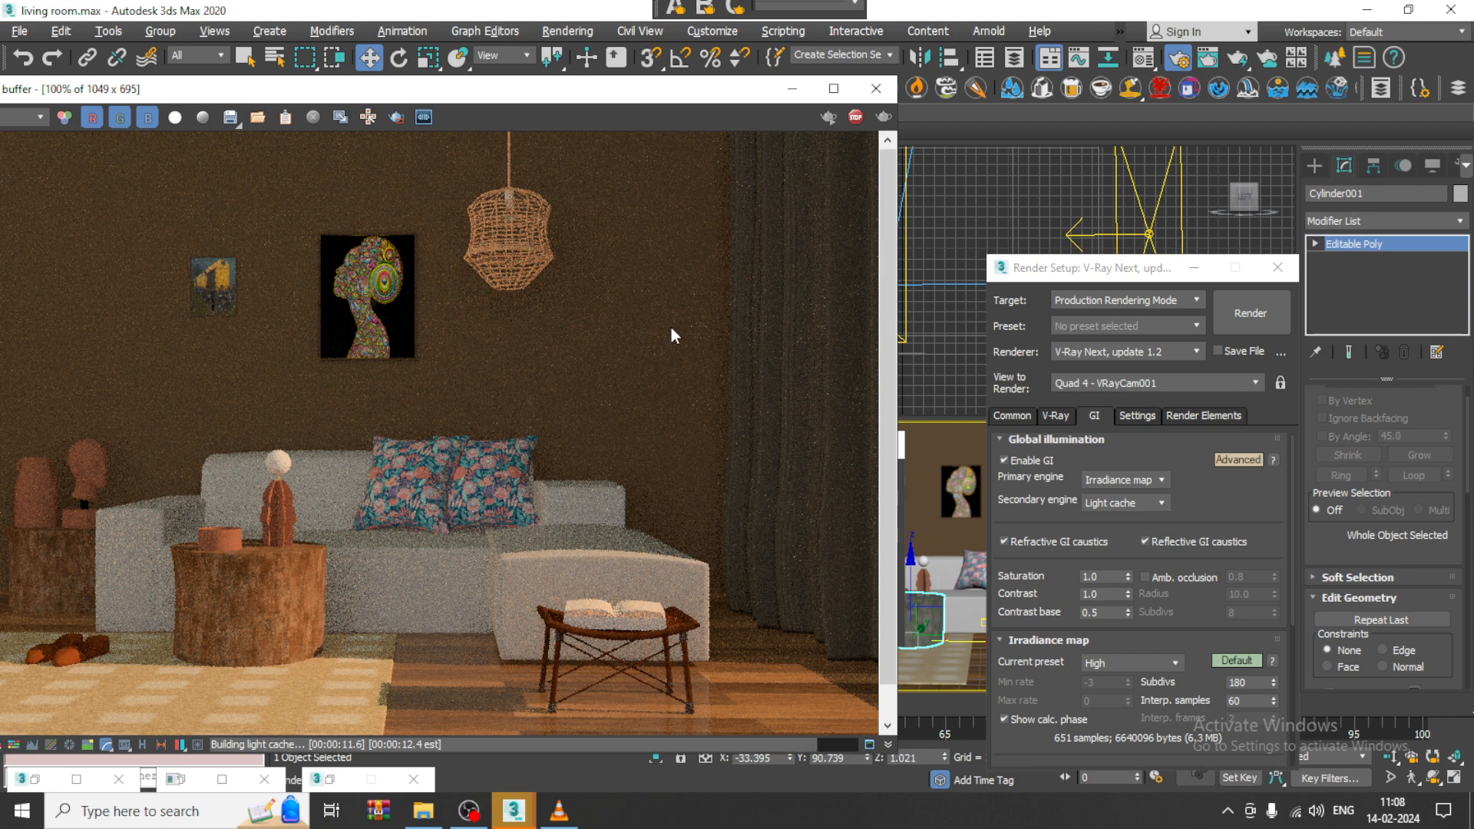
{"action": "left_click_drag", "start_coordinate": [351, 93], "coordinate": [491, 77]}
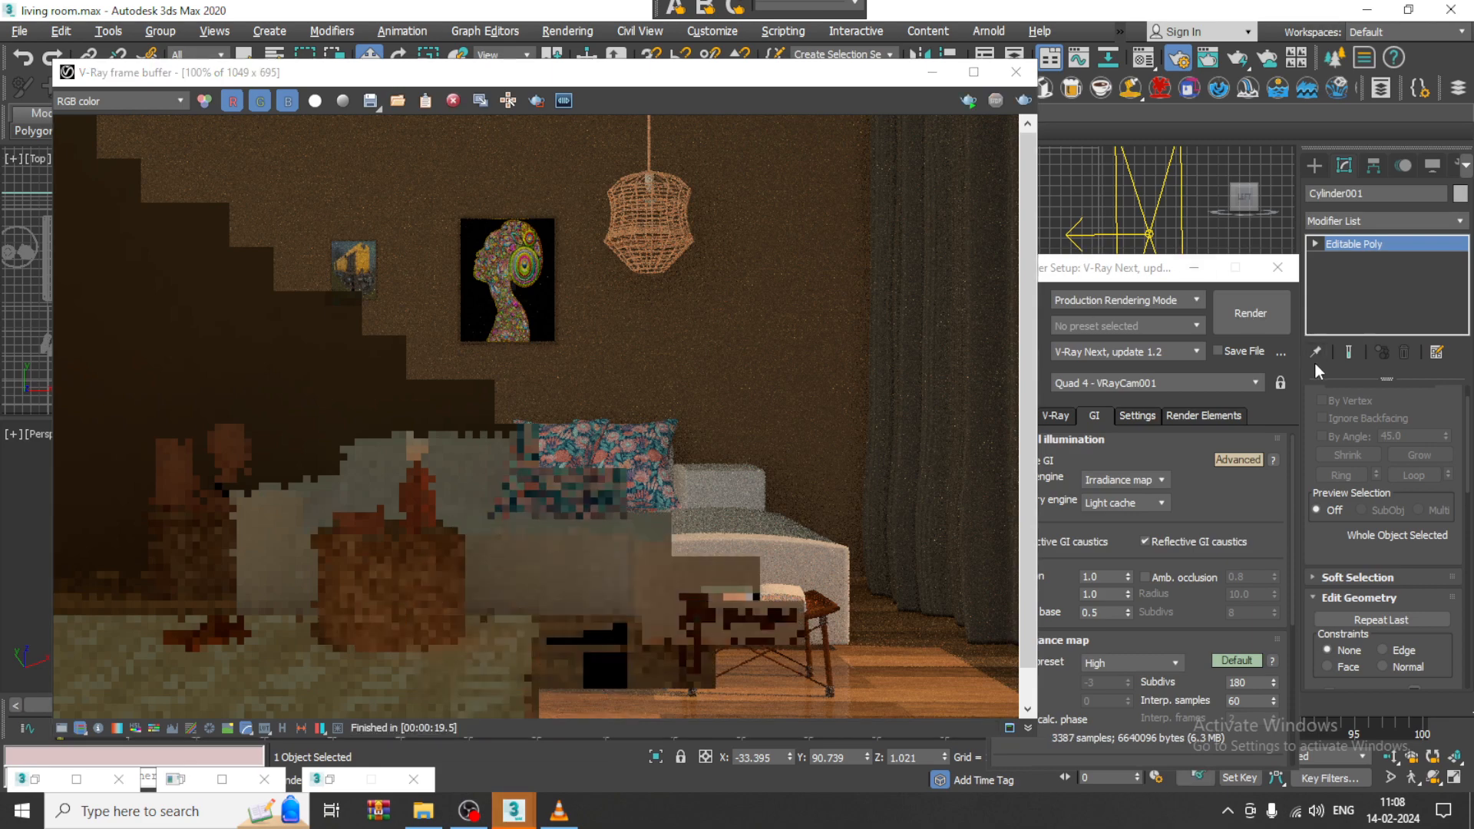
Move the frame buffer clear of the viewports, reselect the VRaySun and set its turbidity to 2.0
{"action": "left_click_drag", "start_coordinate": [585, 77], "coordinate": [341, 77]}
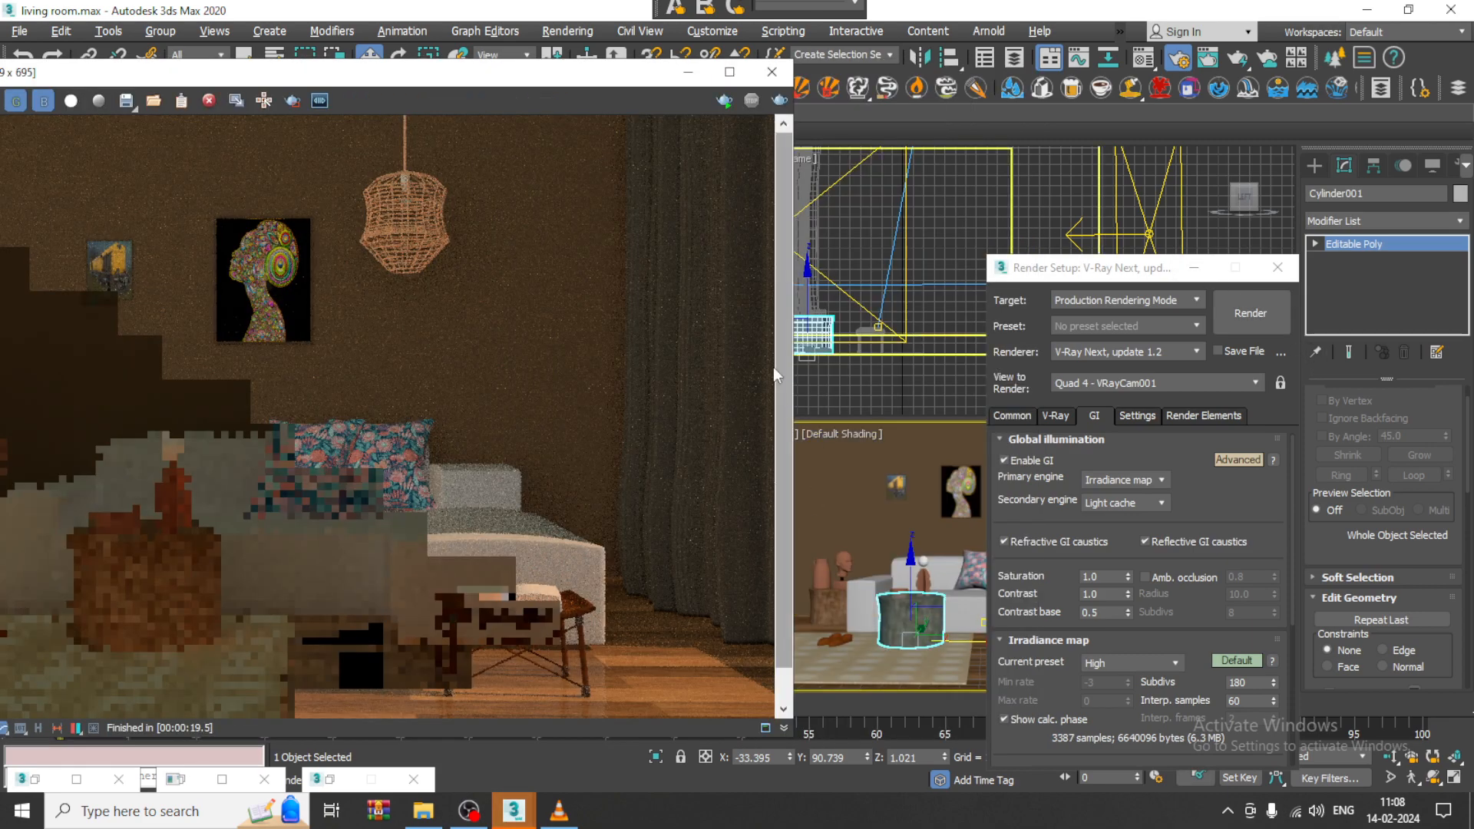
{"action": "left_click_drag", "start_coordinate": [565, 72], "coordinate": [248, 82]}
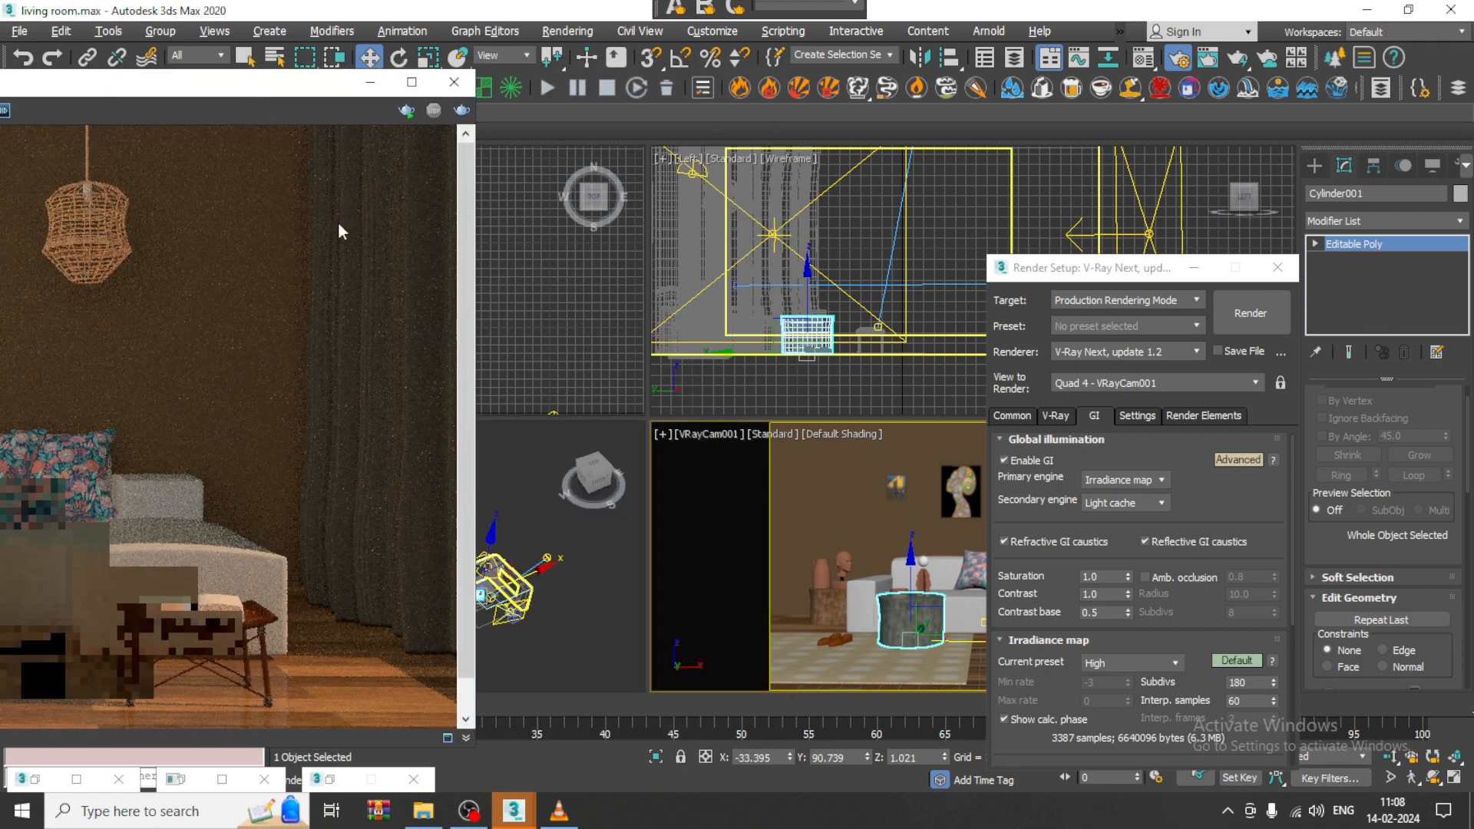
{"action": "left_click", "coordinate": [546, 557]}
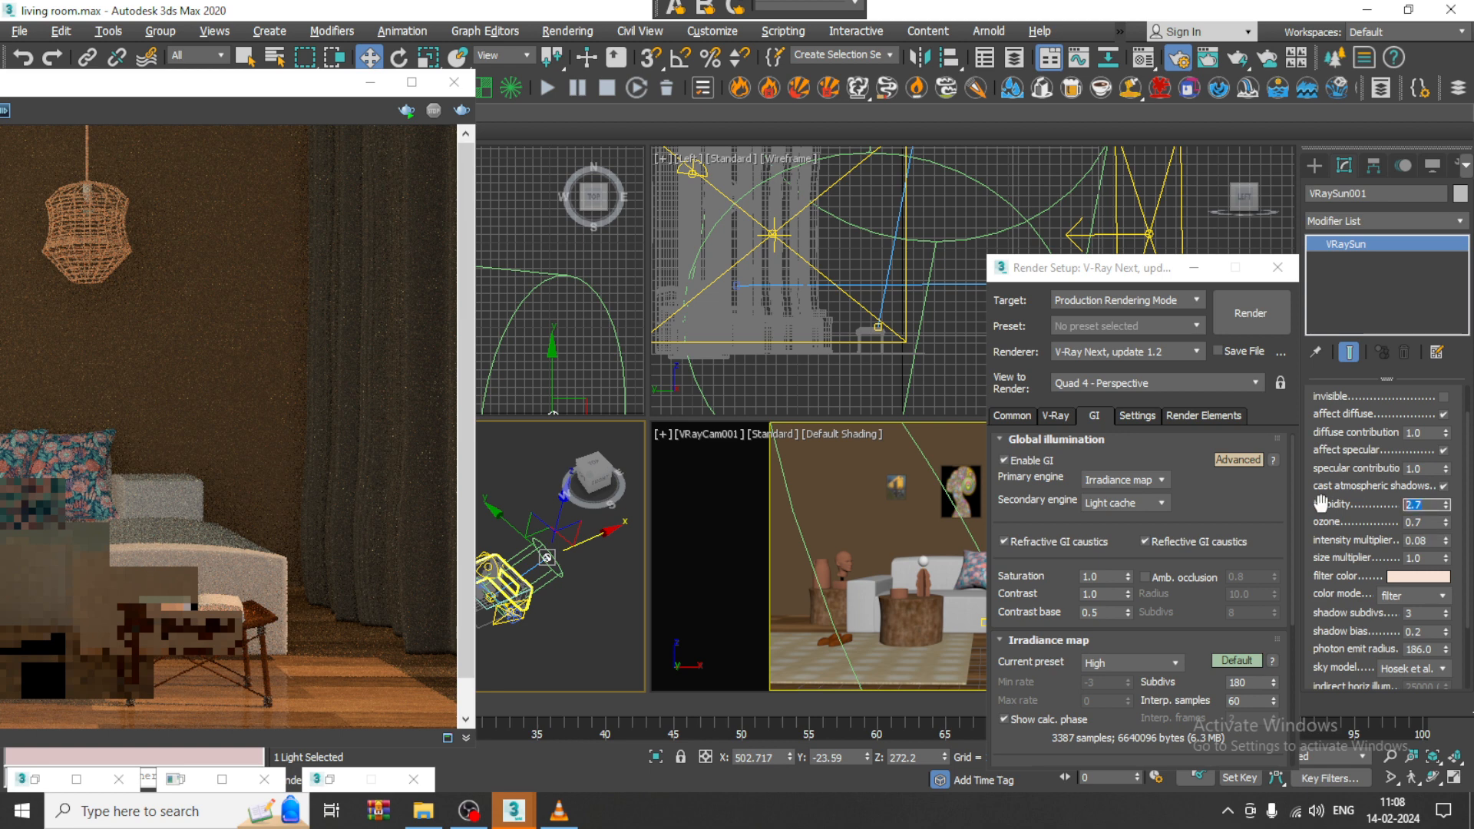
{"action": "key", "text": "Return"}
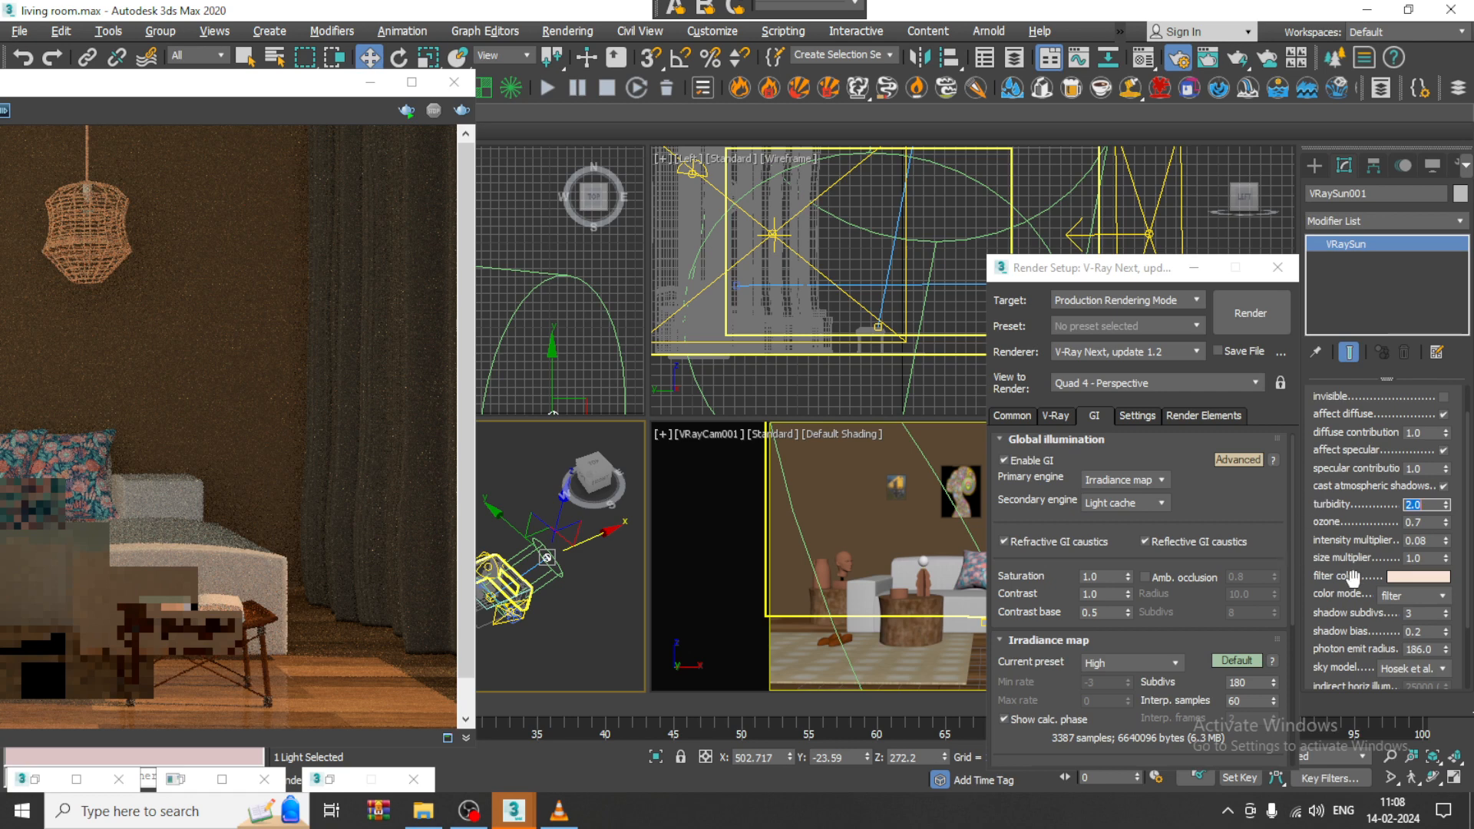
{"action": "key", "text": "Tab"}
Test-render the camera view with the new turbidity, inspect the sofa area and walls, and stop the render early
{"action": "left_click", "coordinate": [900, 452]}
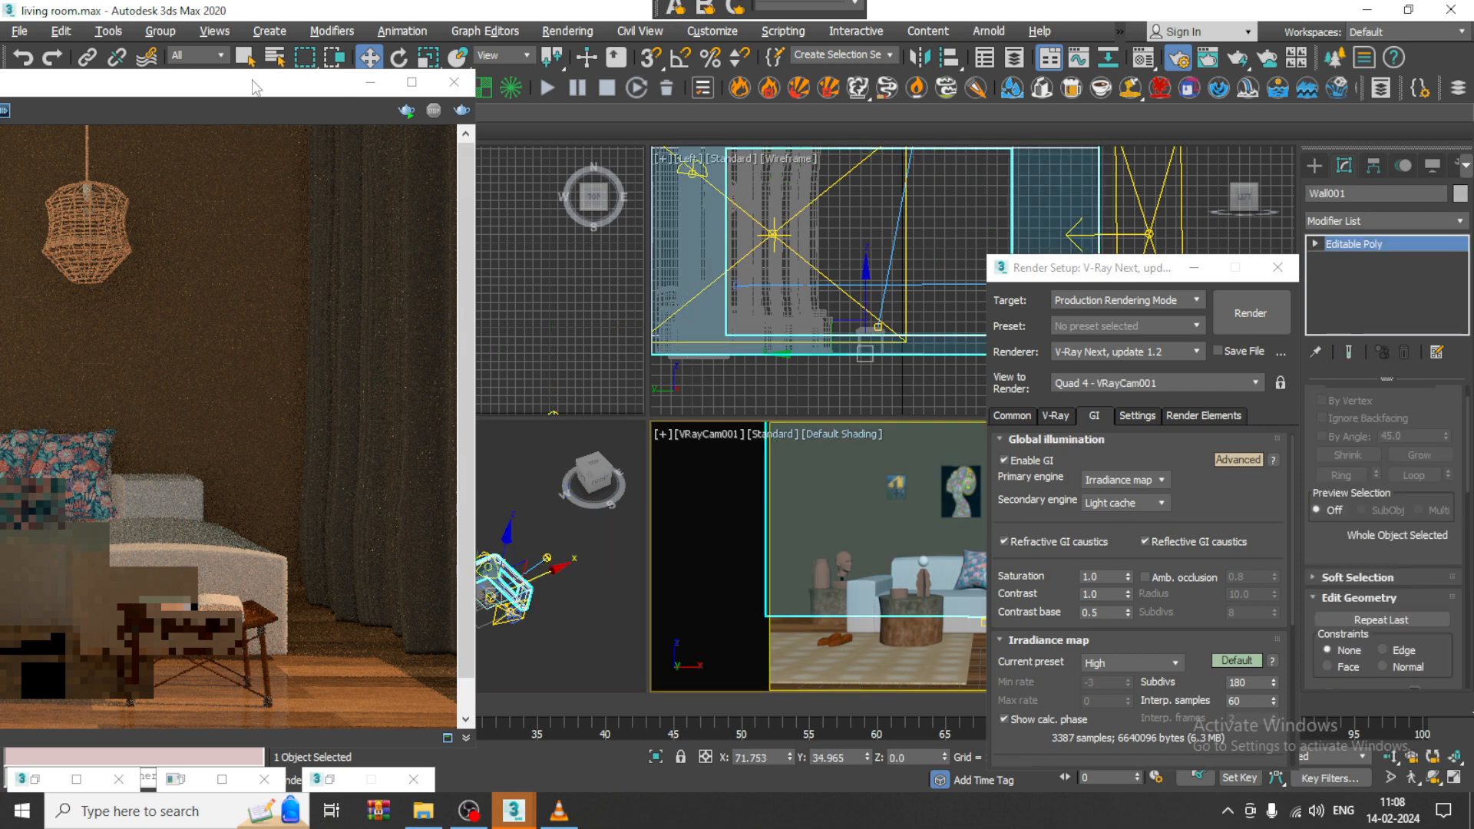
{"action": "left_click_drag", "start_coordinate": [256, 85], "coordinate": [700, 84]}
{"action": "scroll", "coordinate": [644, 491], "scroll_direction": "down", "scroll_amount": 2}
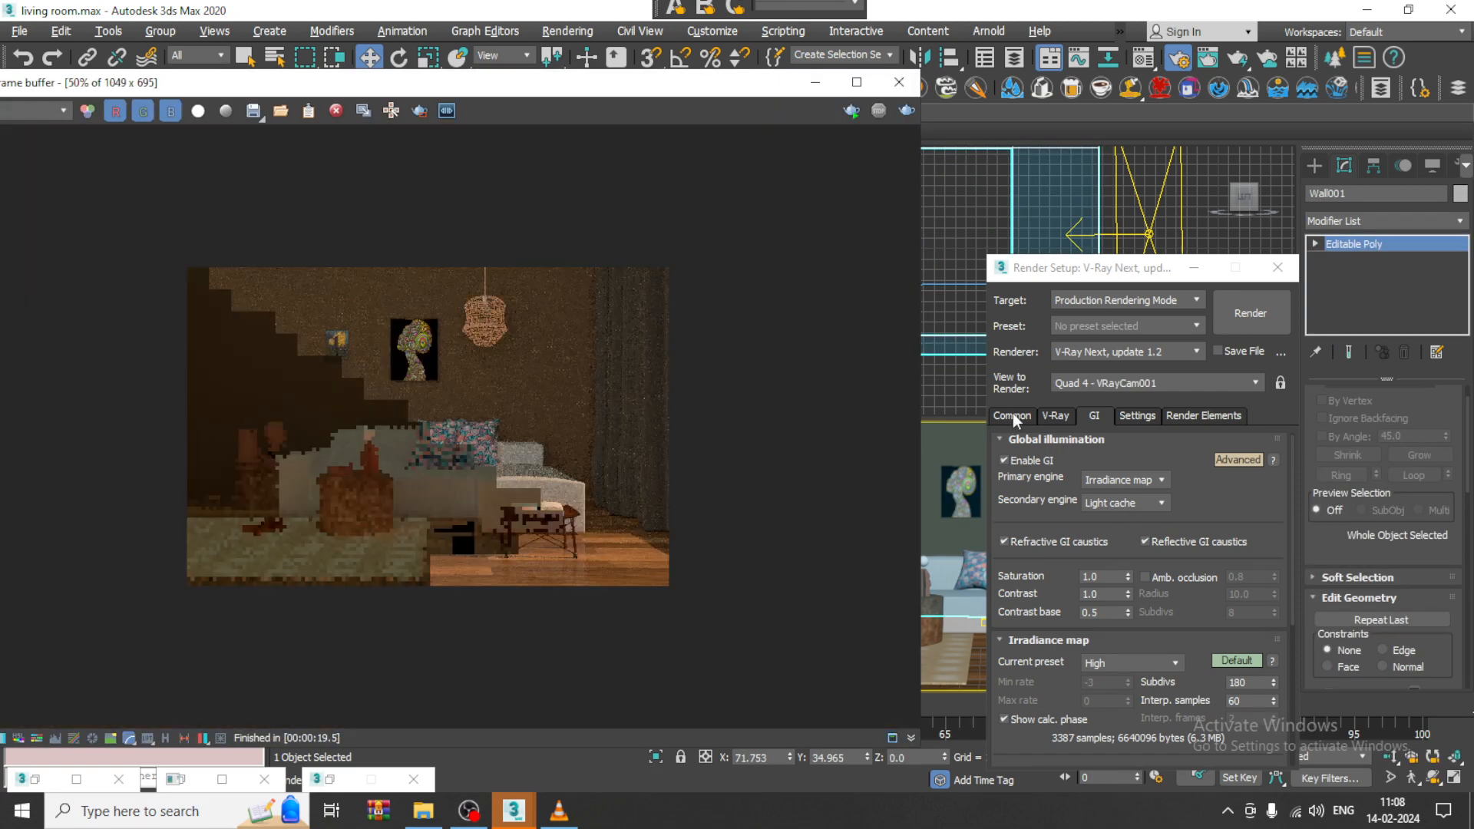
{"action": "left_click", "coordinate": [1249, 315]}
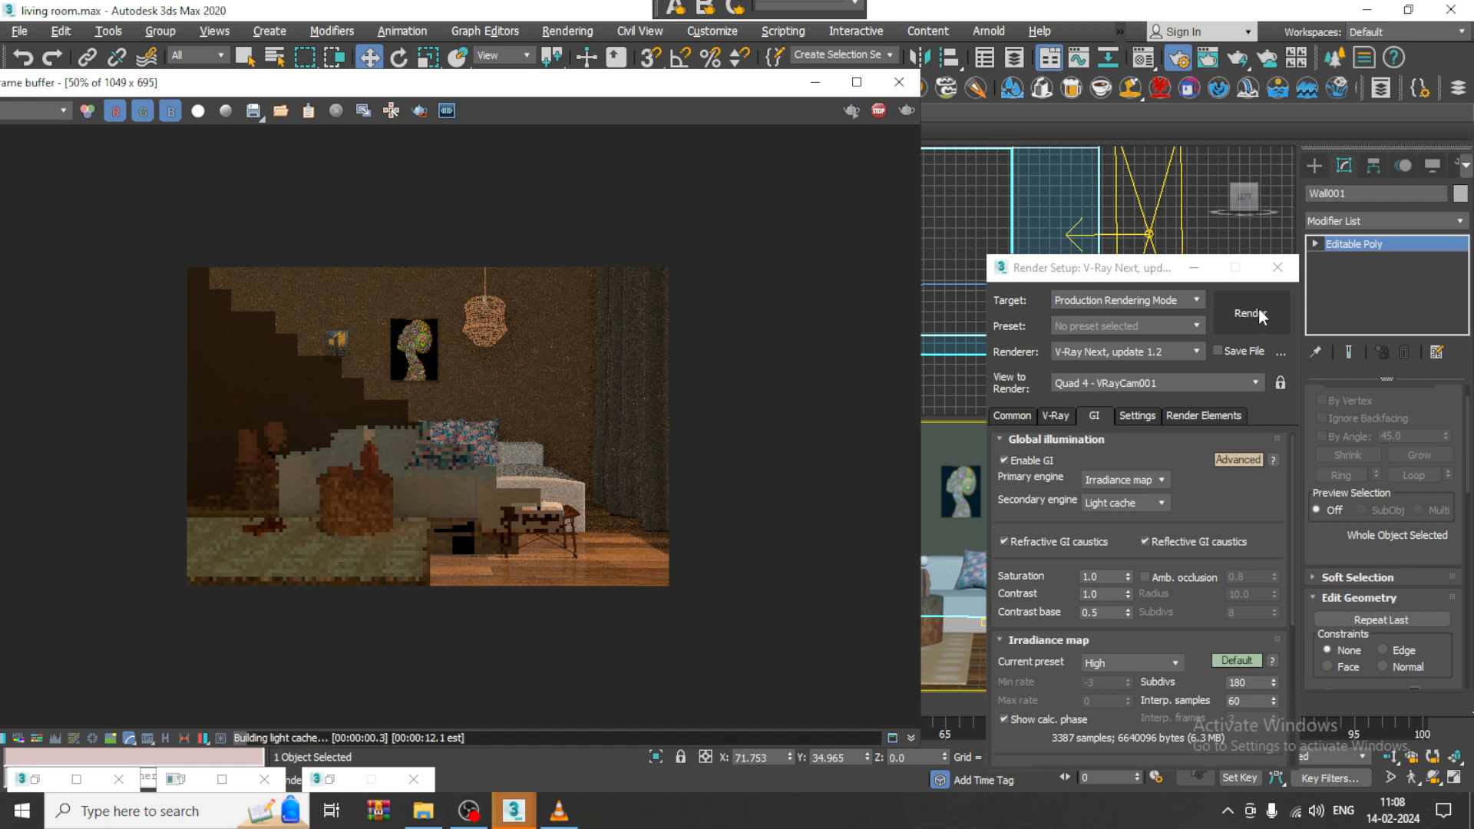
{"action": "scroll", "coordinate": [408, 543], "scroll_direction": "up", "scroll_amount": 2}
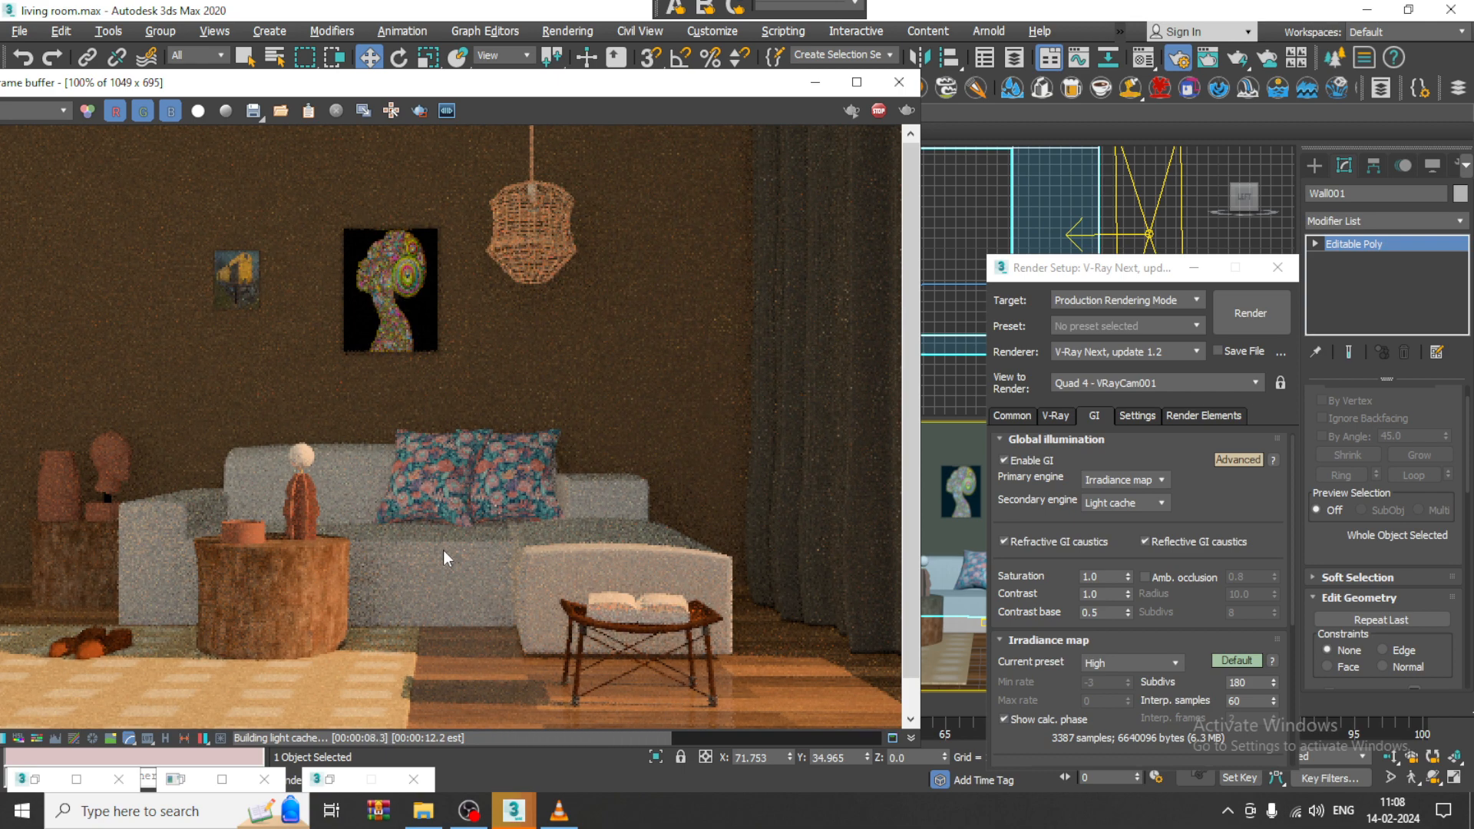
{"action": "scroll", "coordinate": [413, 586], "scroll_direction": "down", "scroll_amount": 1}
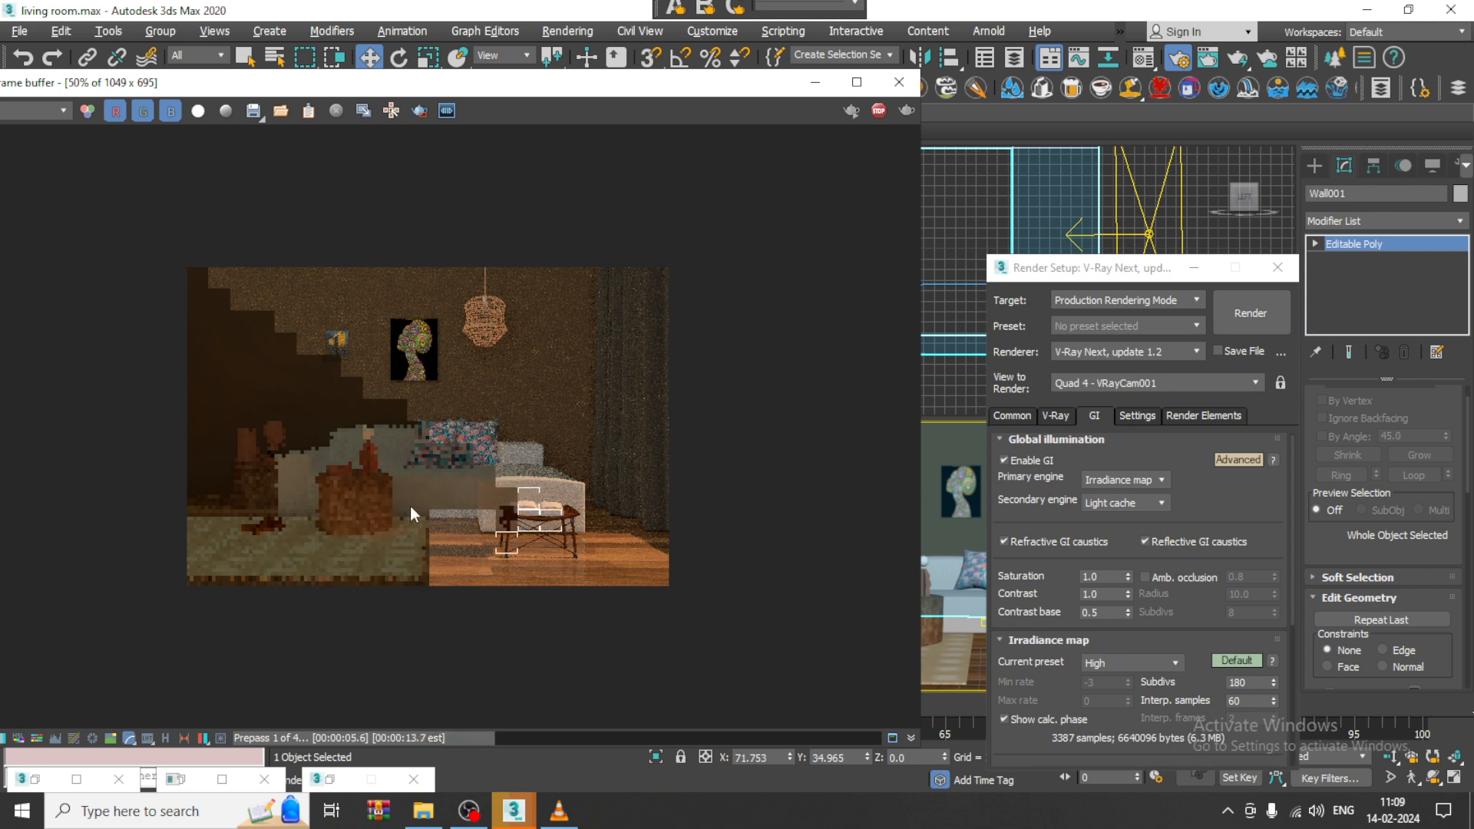
{"action": "scroll", "coordinate": [410, 505], "scroll_direction": "up", "scroll_amount": 2}
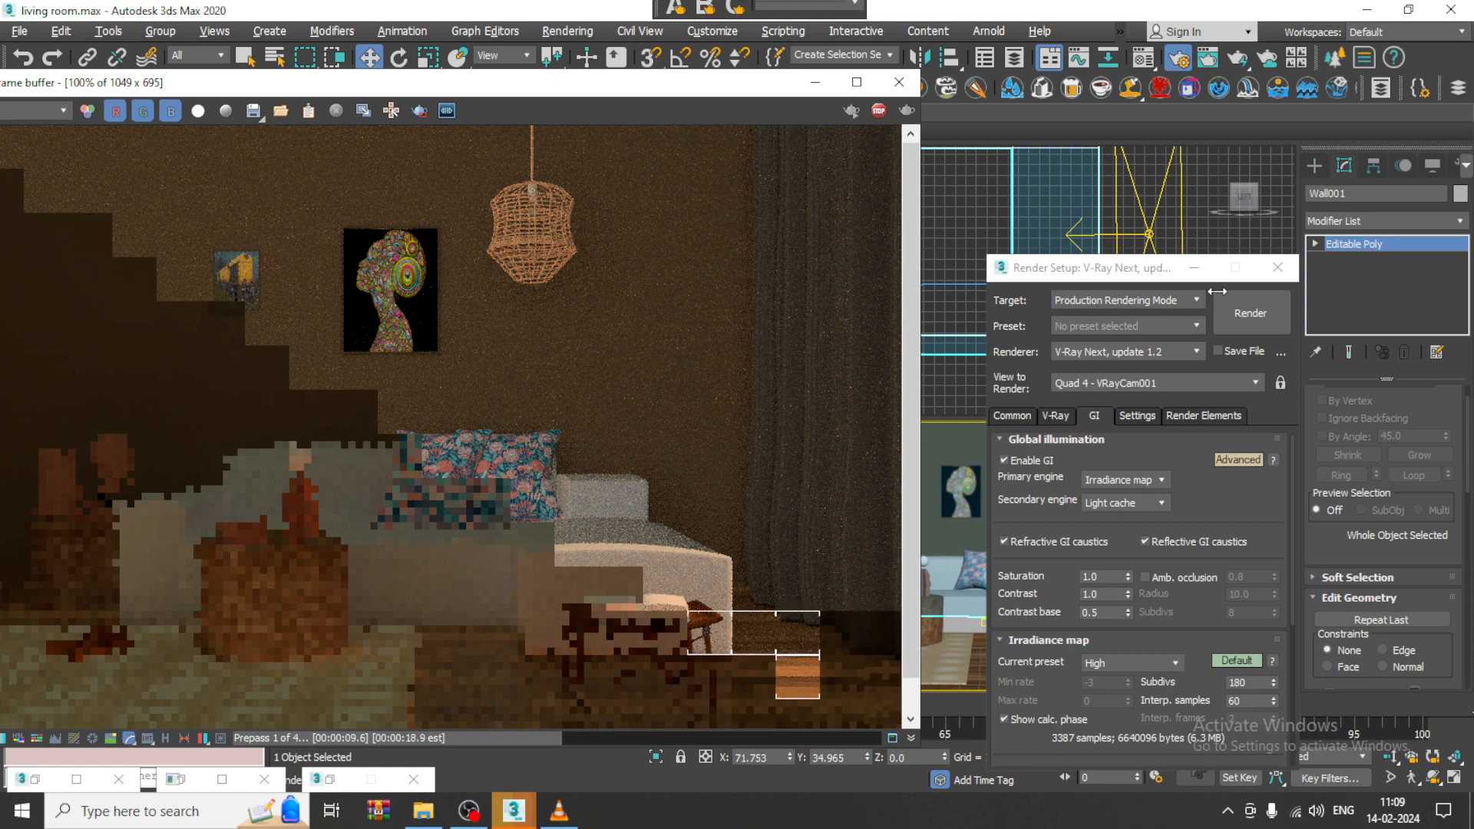
{"action": "key", "text": "Escape"}
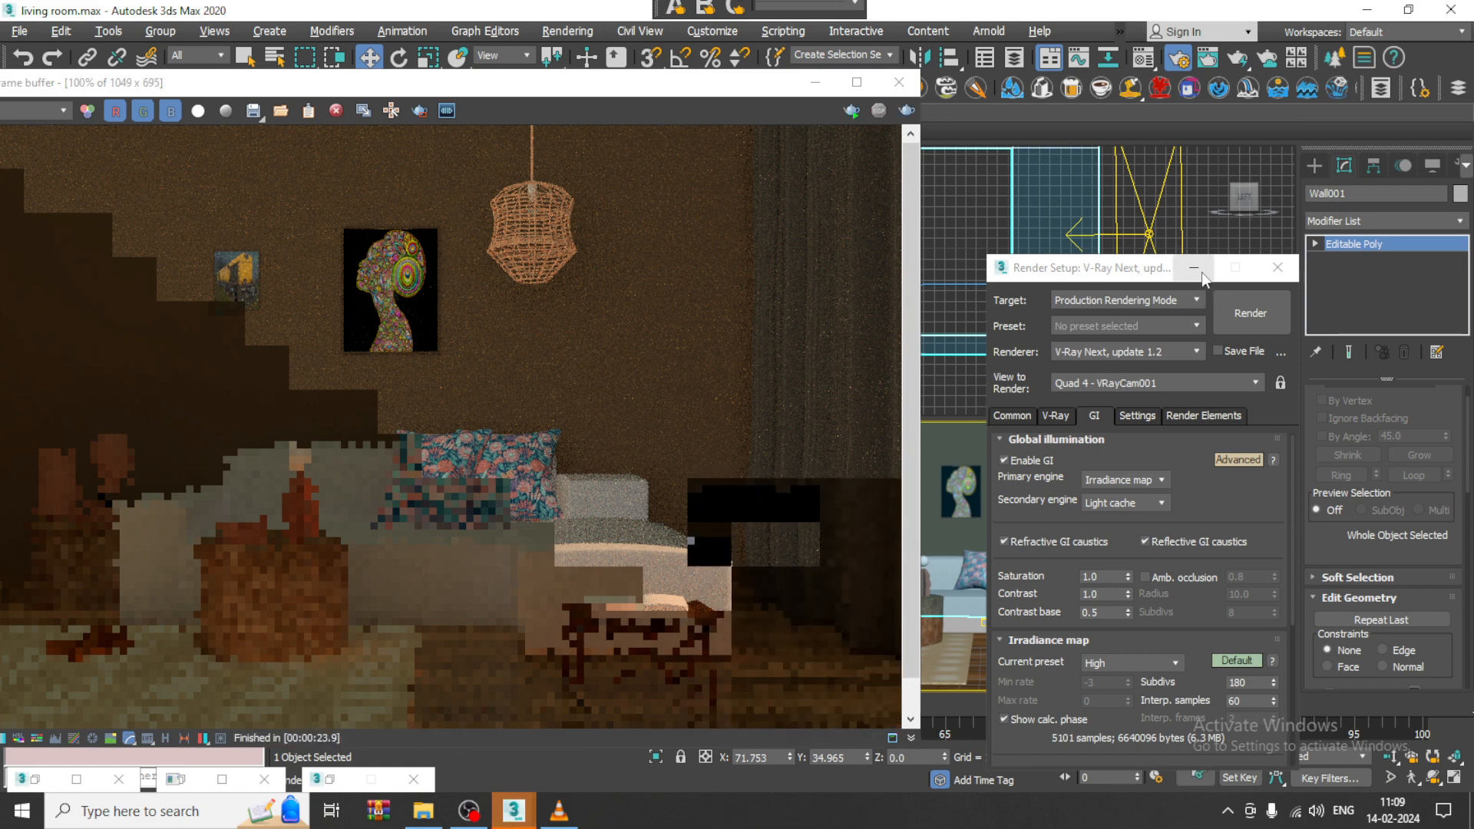
Try moving the VRayLight002 plane light farther behind the camera, to about Y -414, with the render windows out of the way
{"action": "left_click", "coordinate": [1194, 269]}
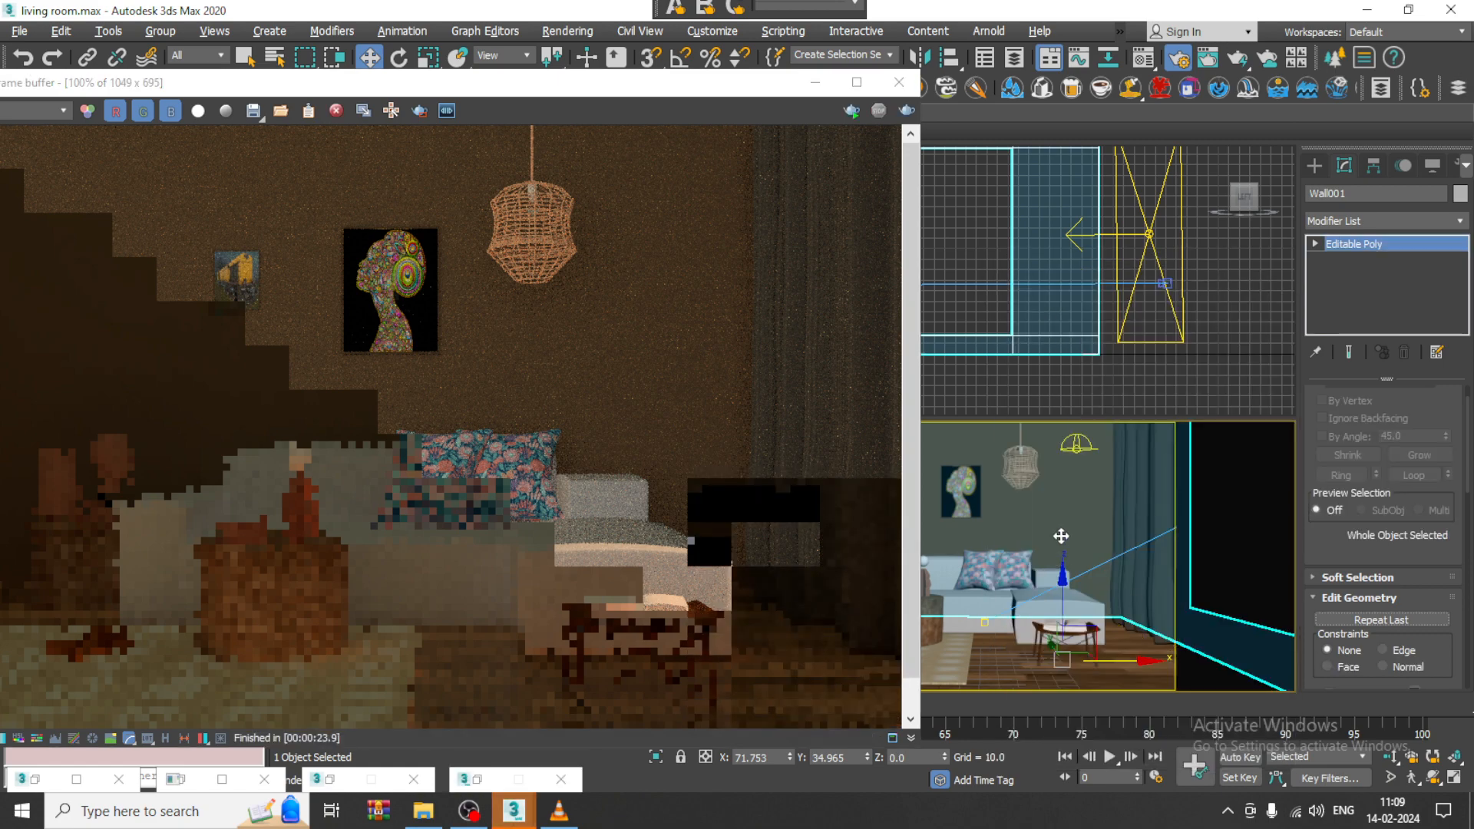
{"action": "left_click_drag", "start_coordinate": [632, 86], "coordinate": [339, 775]}
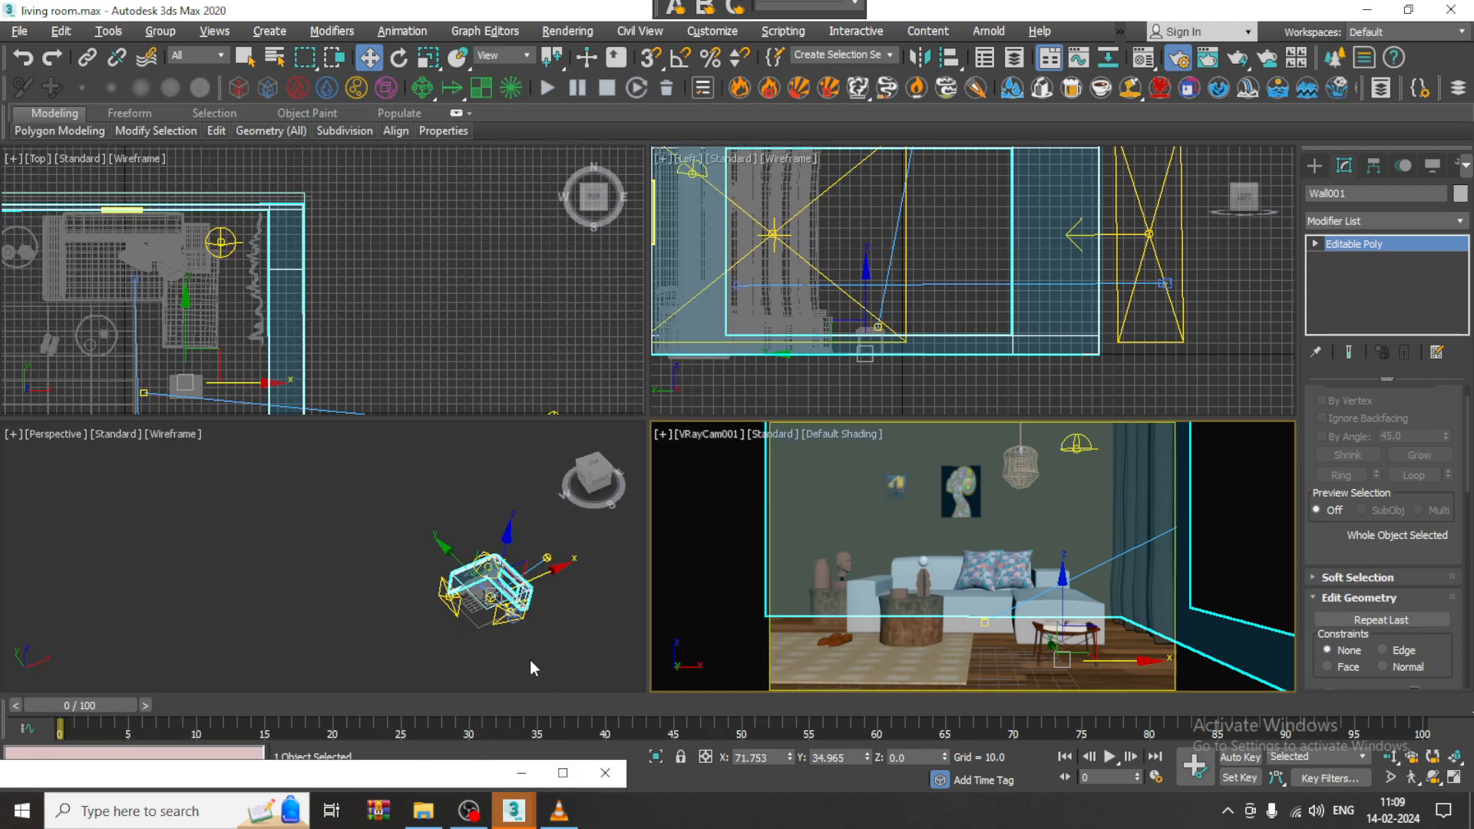
{"action": "scroll", "coordinate": [526, 649], "scroll_direction": "up", "scroll_amount": 8}
{"action": "left_click", "coordinate": [514, 608]}
{"action": "left_click", "coordinate": [497, 546]}
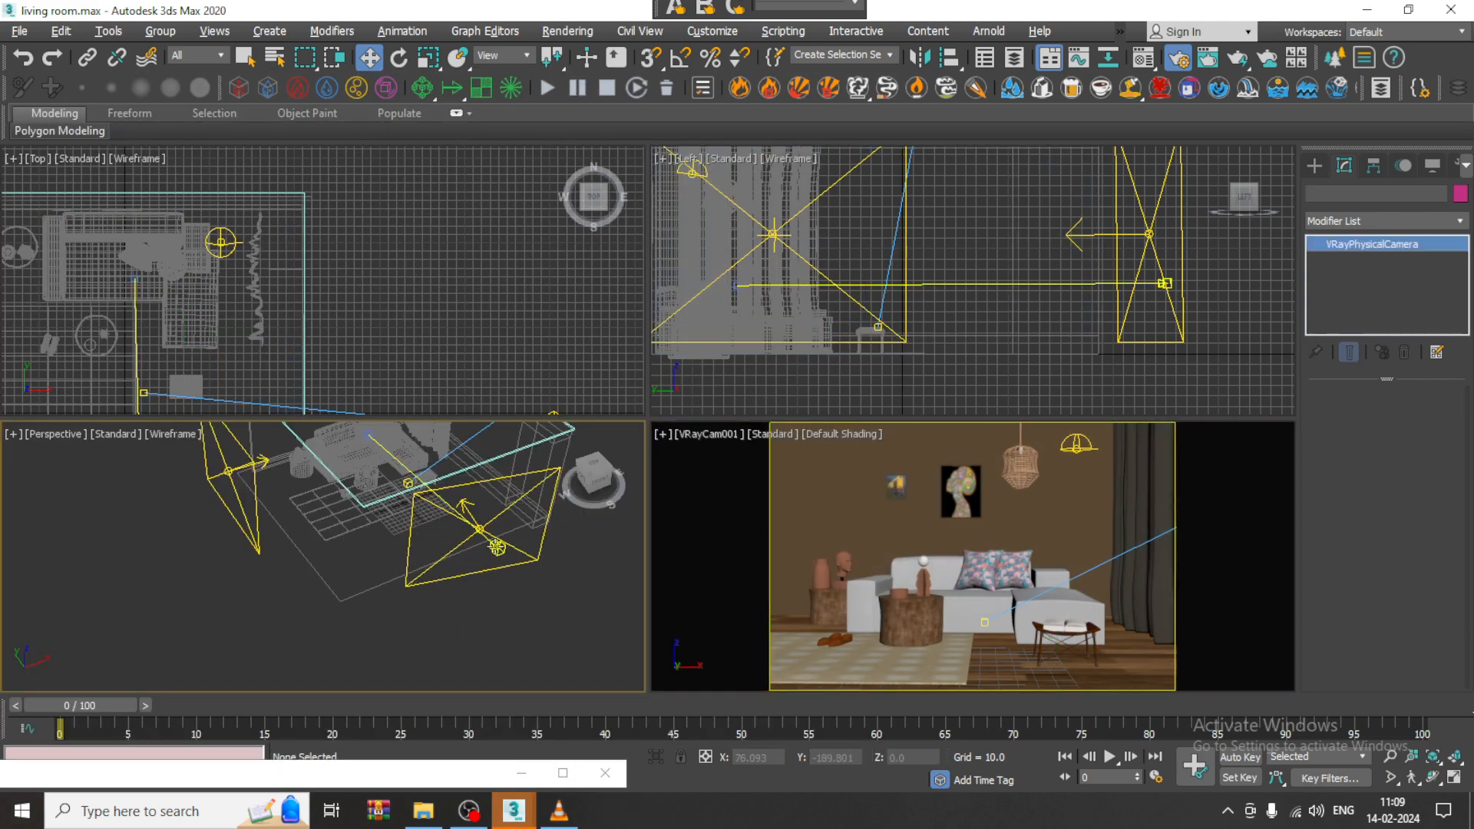
{"action": "middle_click_drag", "start_coordinate": [330, 577], "coordinate": [376, 547], "text": "alt"}
{"action": "left_click", "coordinate": [498, 560]}
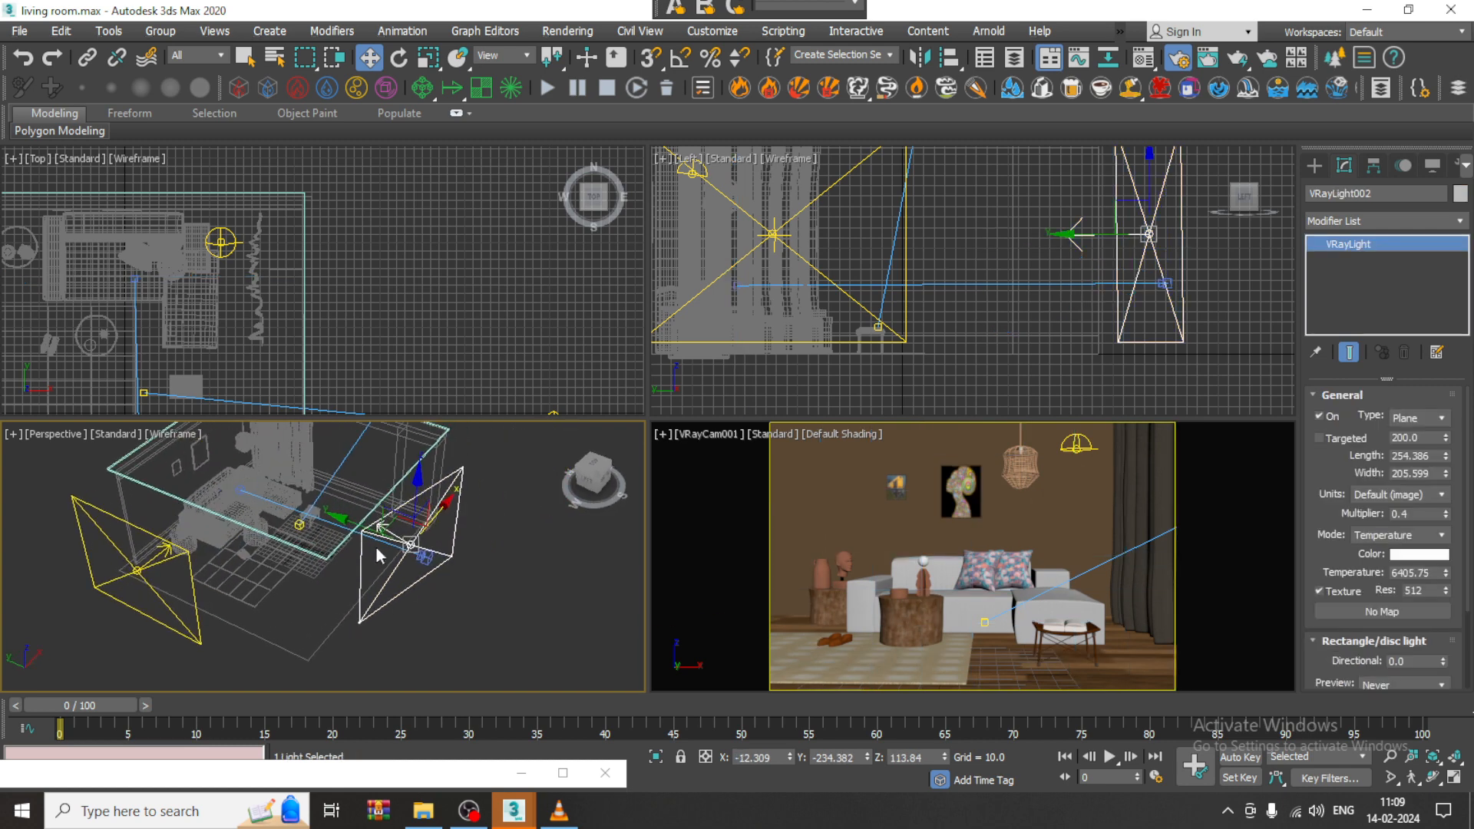
{"action": "left_click_drag", "start_coordinate": [355, 522], "coordinate": [426, 554]}
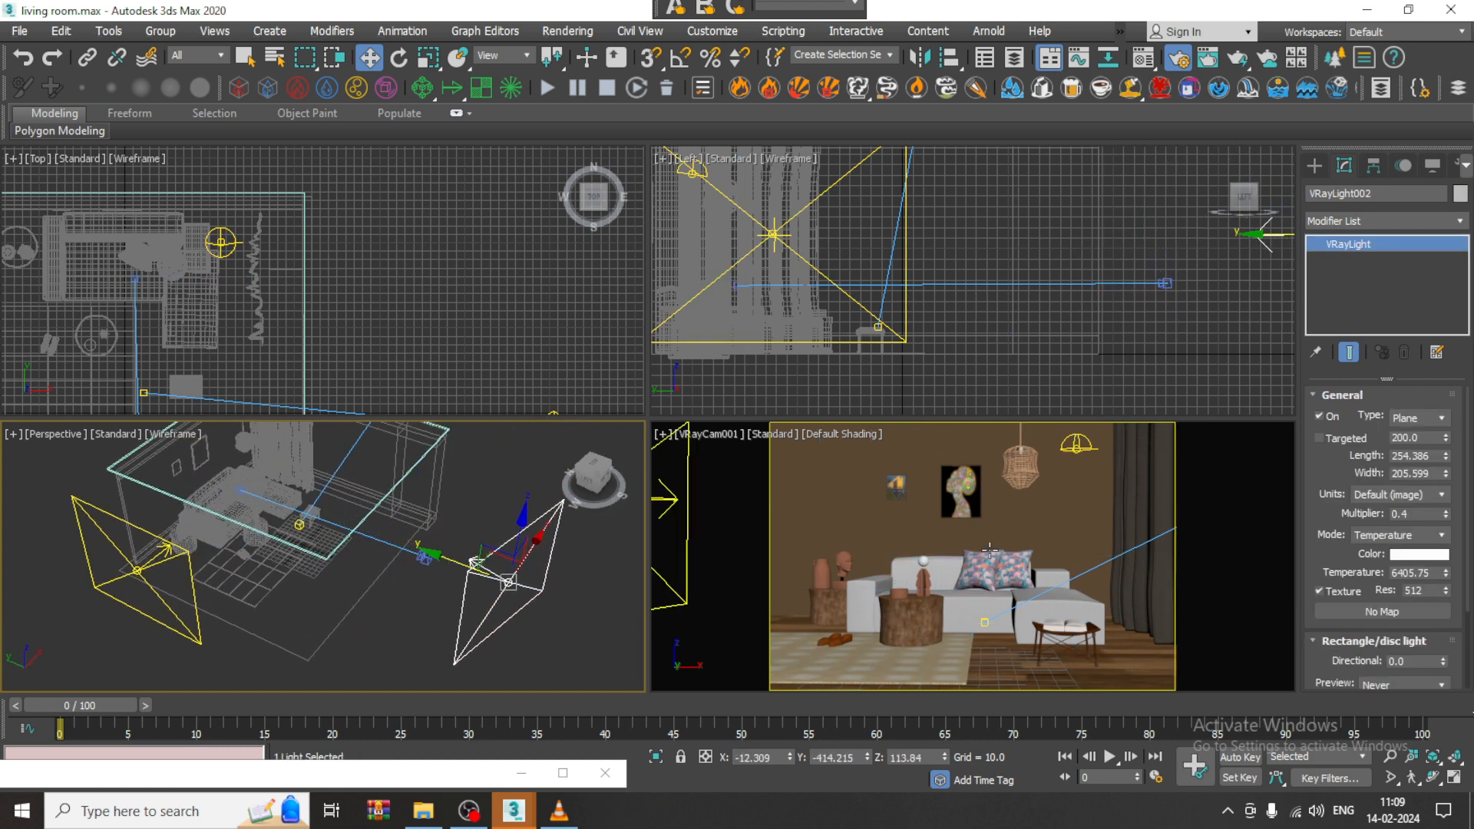
Test-render the maximized camera view with the shifted plane light, then minimize the frame buffer
{"action": "left_click", "coordinate": [949, 488]}
{"action": "key", "text": "alt+w"}
{"action": "key", "text": "shift+q"}
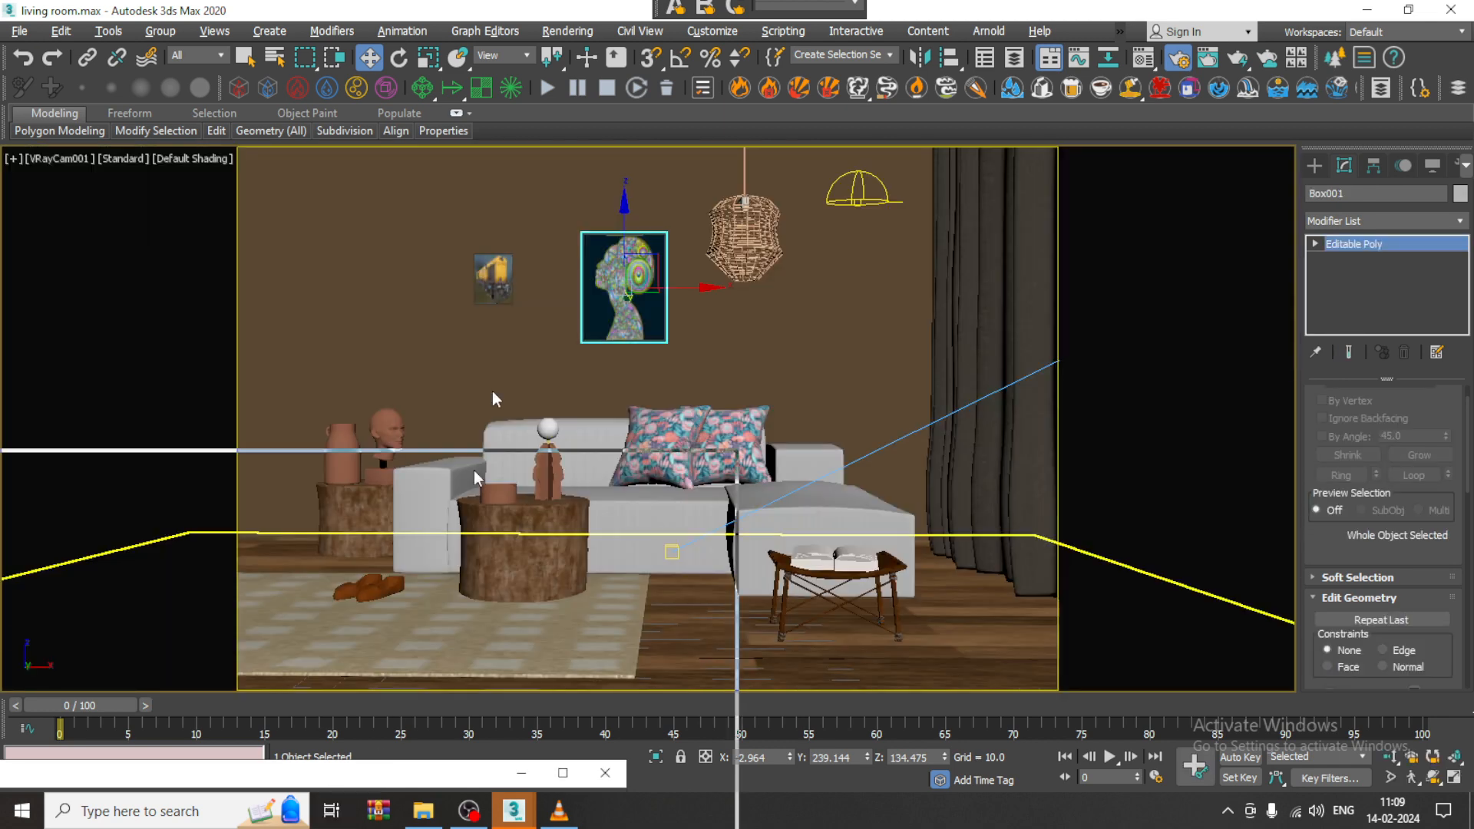
{"action": "left_click", "coordinate": [784, 211]}
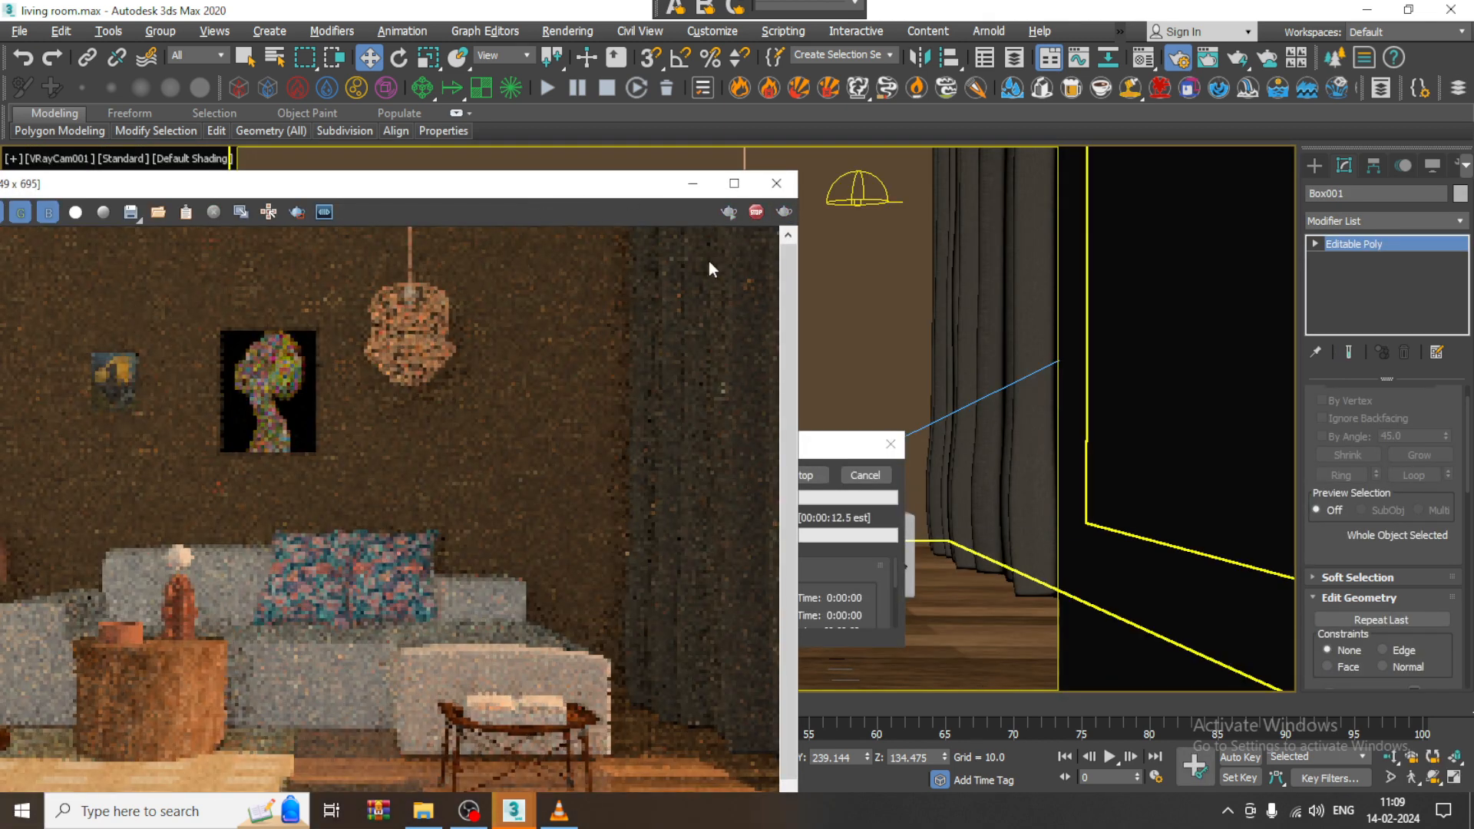
{"action": "left_click", "coordinate": [693, 184]}
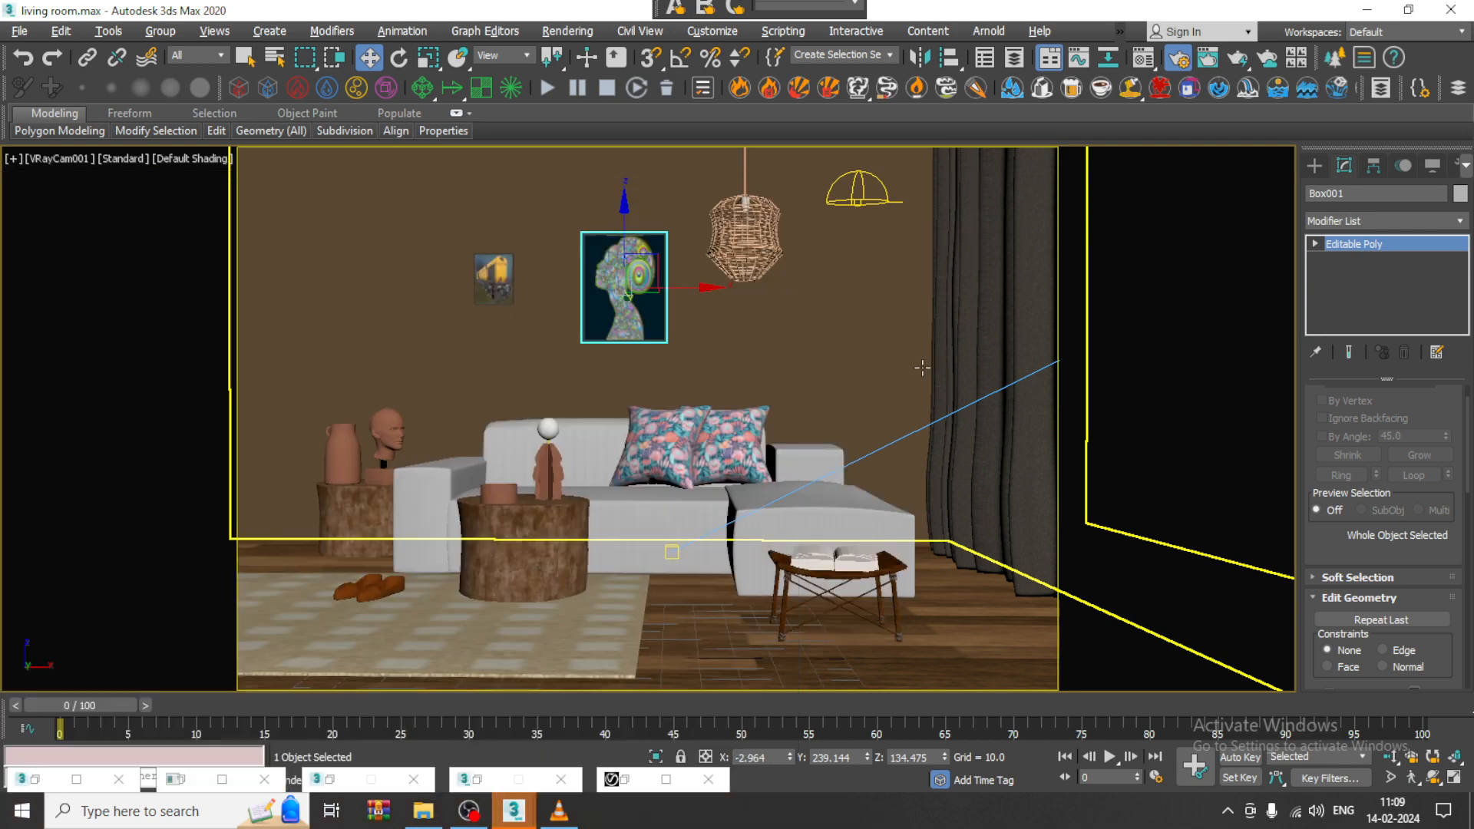
Return the VRayLight002 plane light to its previous position in the perspective view
{"action": "key", "text": "alt+w"}
{"action": "key", "text": "alt+w"}
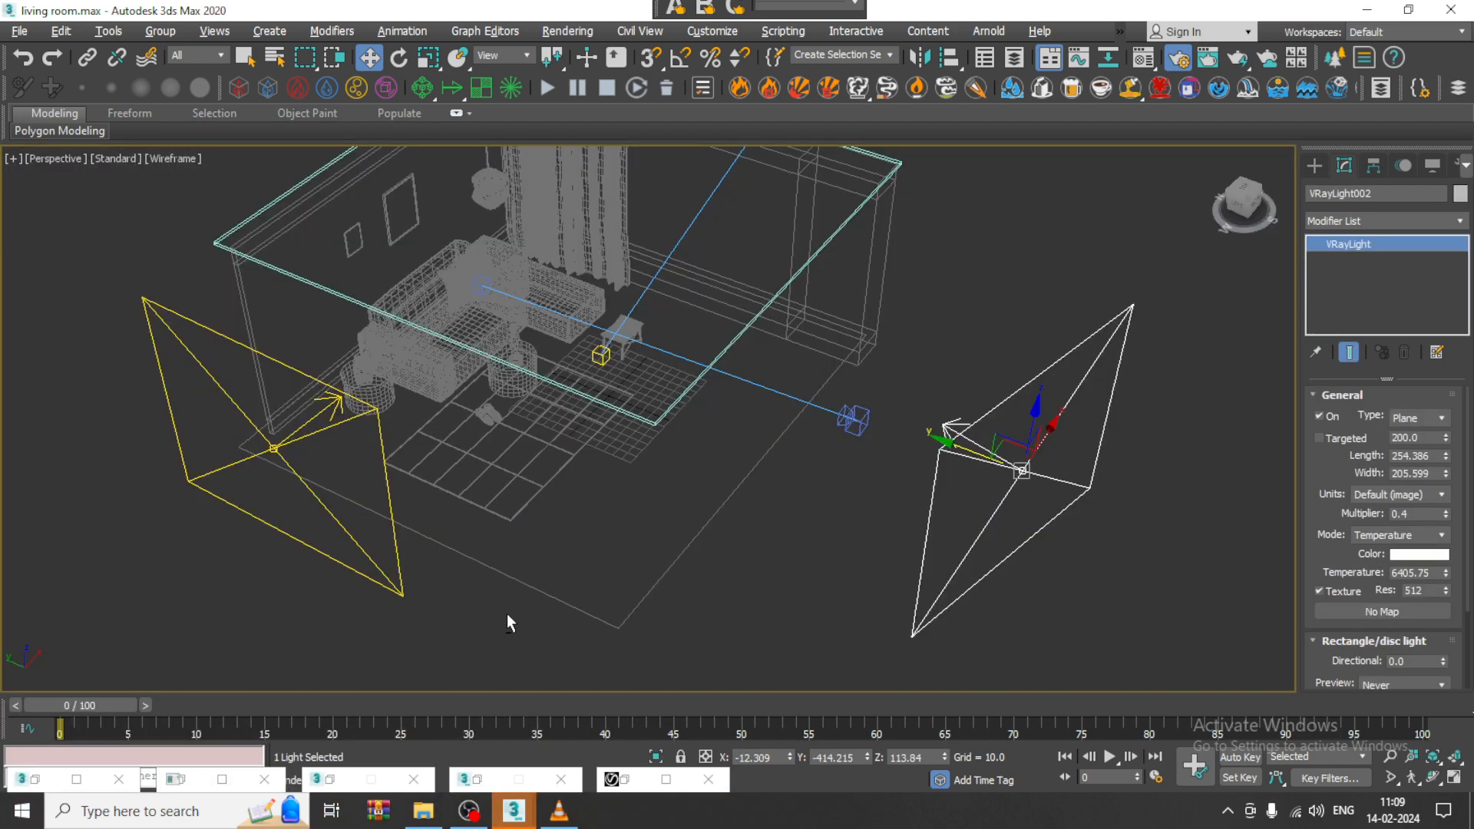
{"action": "left_click_drag", "start_coordinate": [1024, 489], "coordinate": [863, 447]}
Select VRayCam001, bring its Color & Exposure settings into view and restore the frame buffer to inspect the last render
{"action": "left_click", "coordinate": [853, 419]}
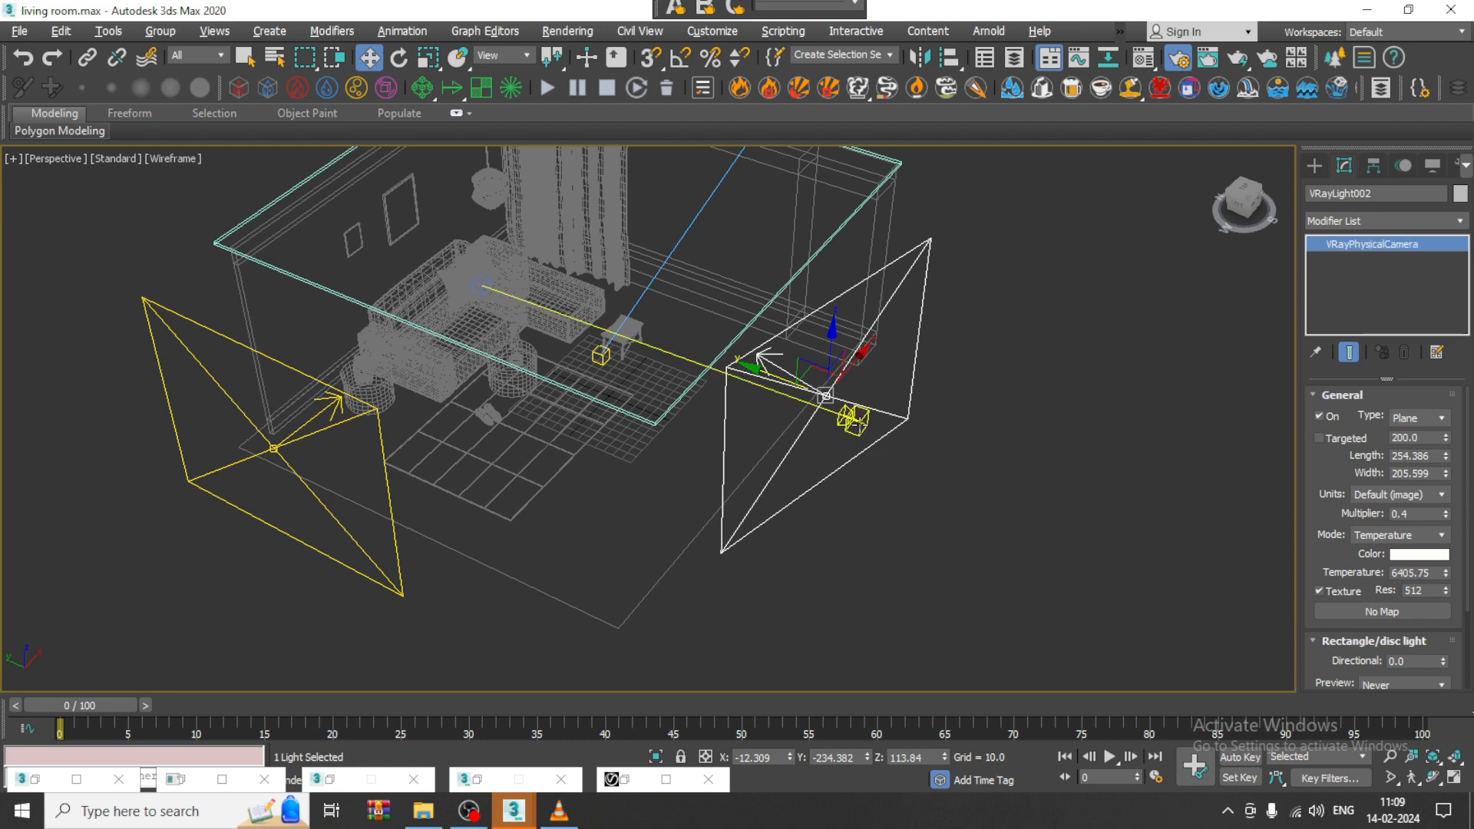
{"action": "left_click_drag", "start_coordinate": [1421, 580], "coordinate": [1419, 236]}
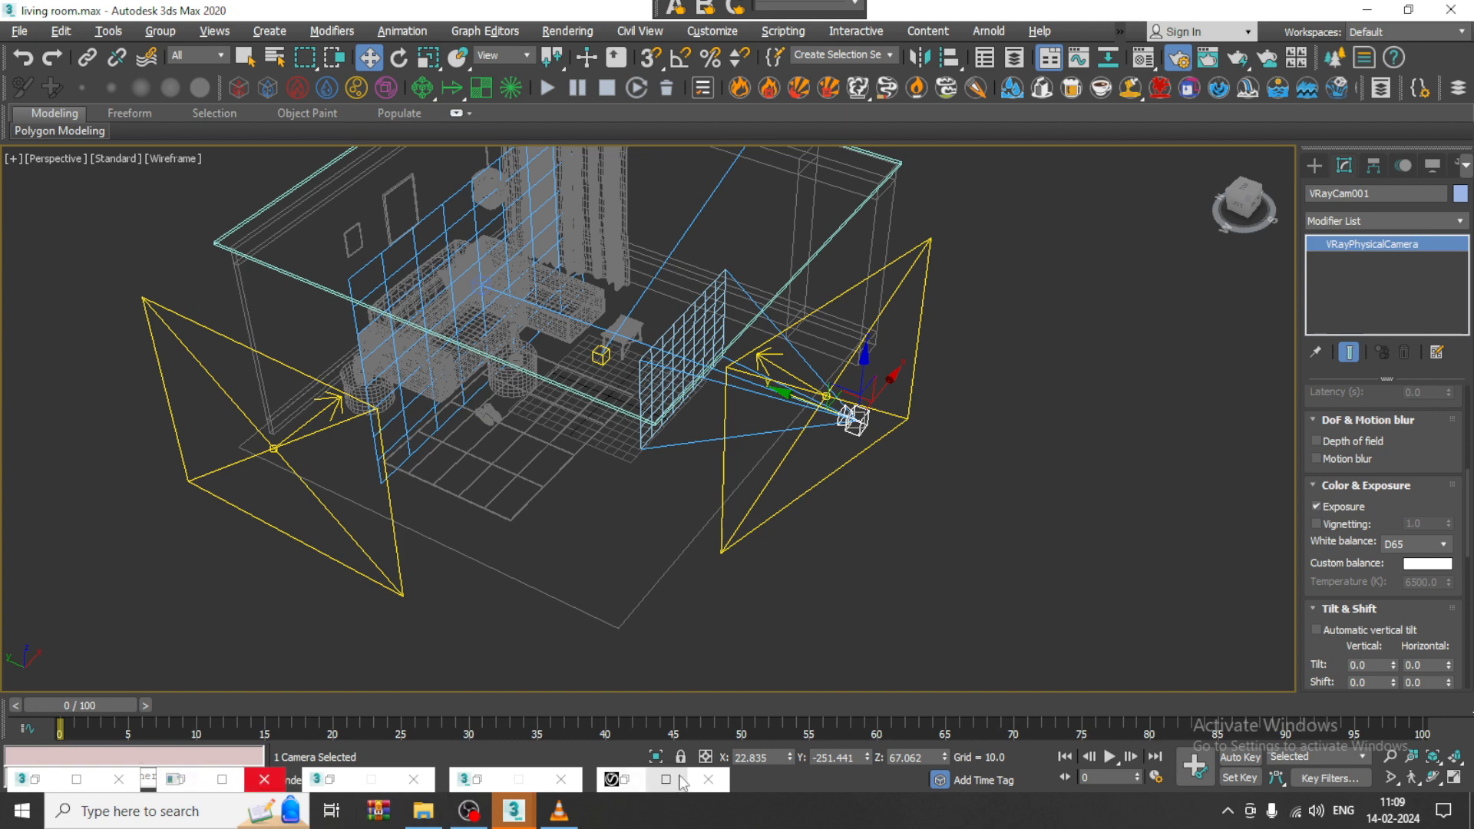
{"action": "double_click", "coordinate": [623, 779]}
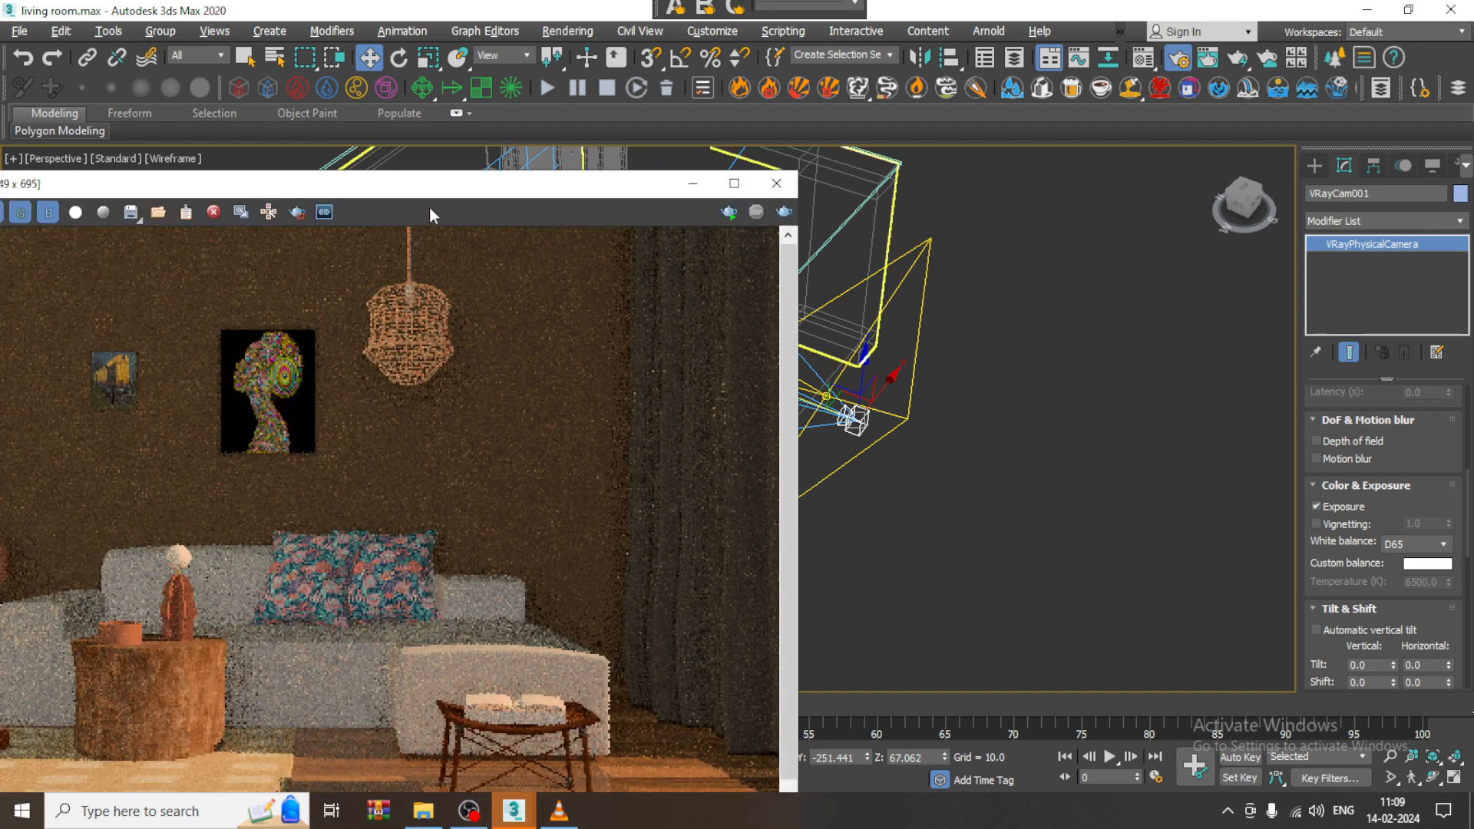
{"action": "left_click_drag", "start_coordinate": [439, 188], "coordinate": [723, 77]}
{"action": "scroll", "coordinate": [753, 478], "scroll_direction": "down", "scroll_amount": 1}
{"action": "scroll", "coordinate": [754, 478], "scroll_direction": "up", "scroll_amount": 1}
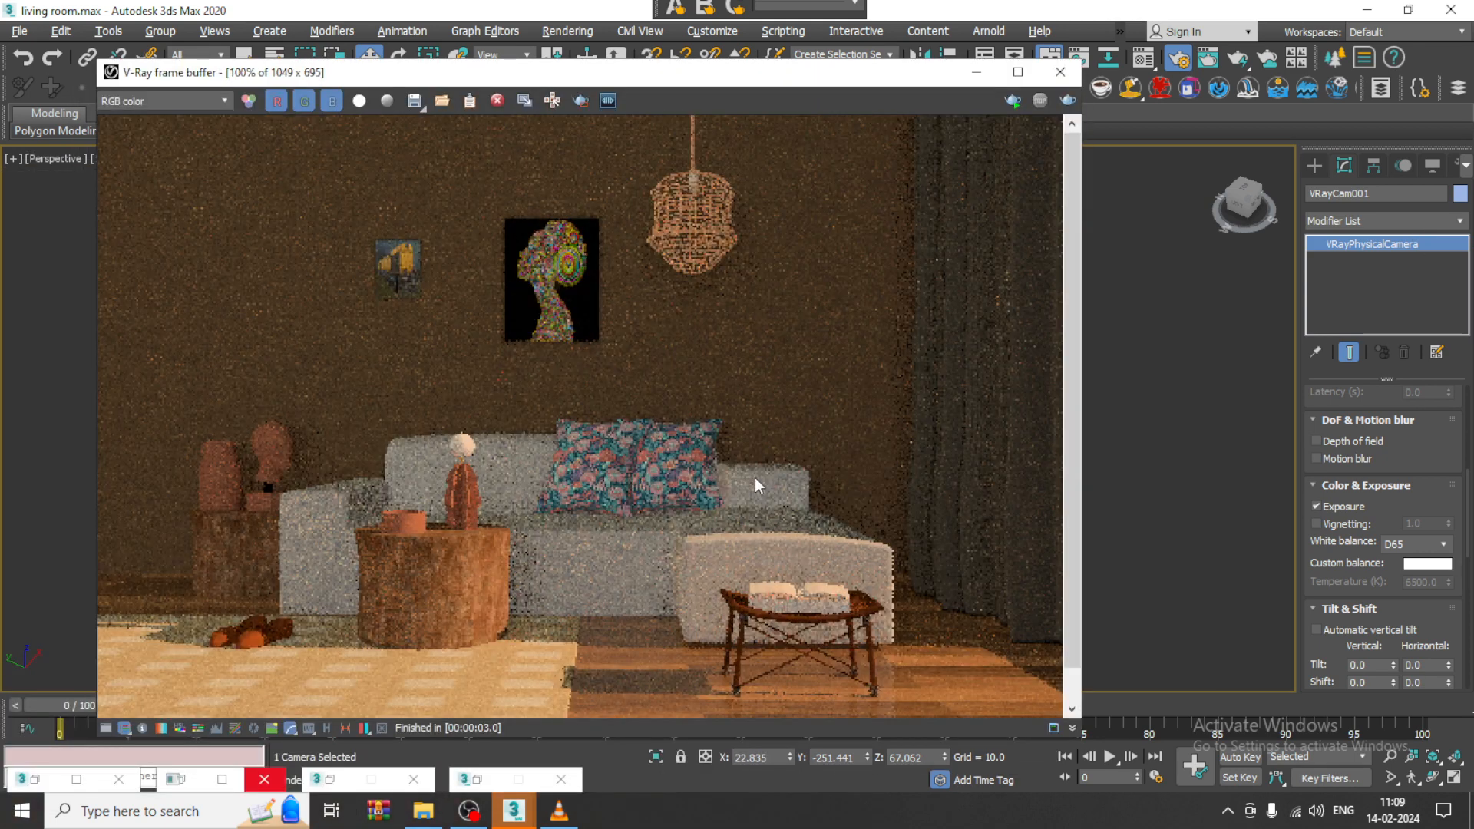
Set the camera's white balance preset to D50 and test-render the scene
{"action": "left_click", "coordinate": [1068, 100]}
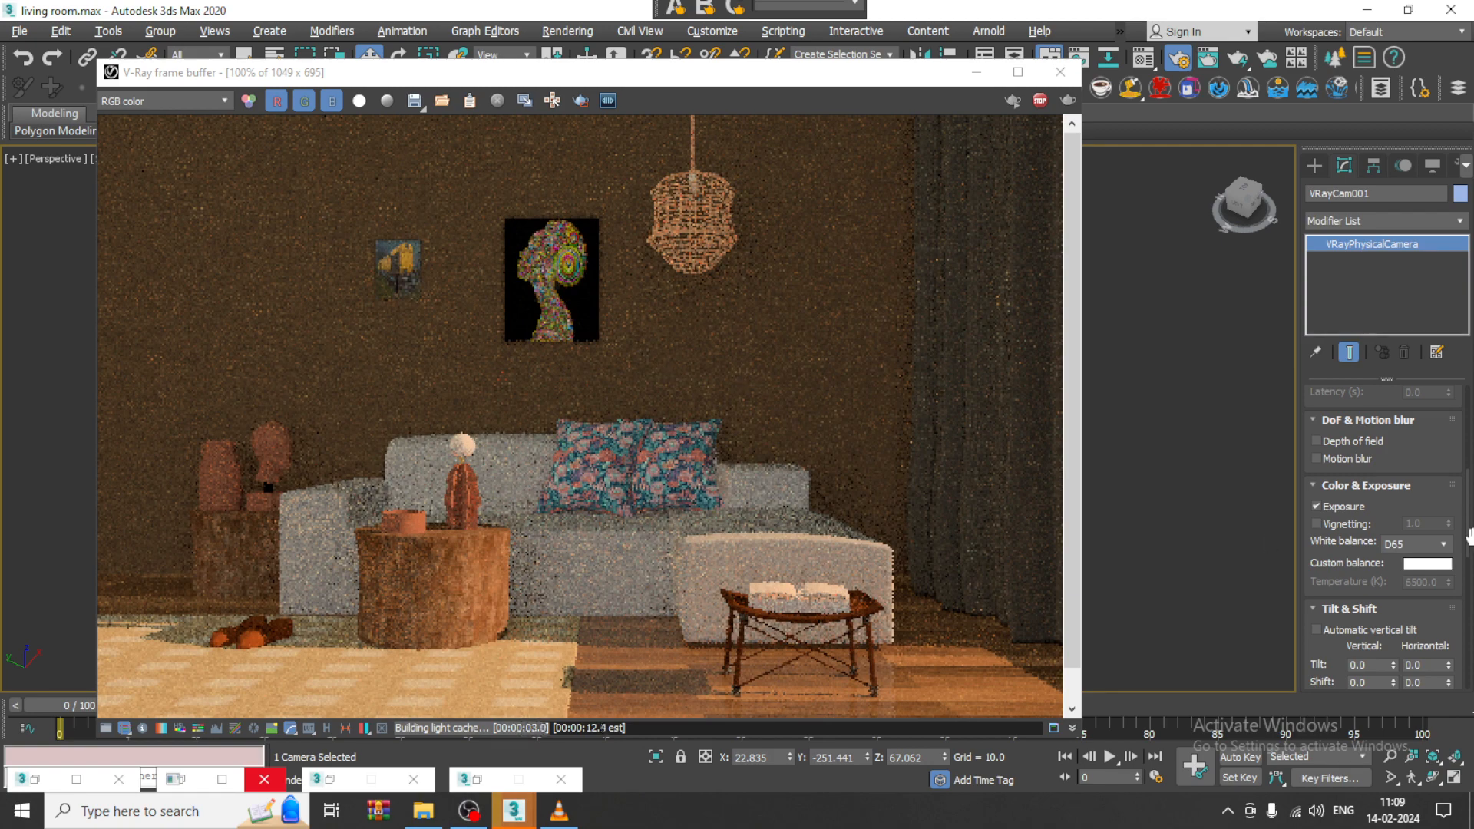
{"action": "left_click", "coordinate": [1418, 543]}
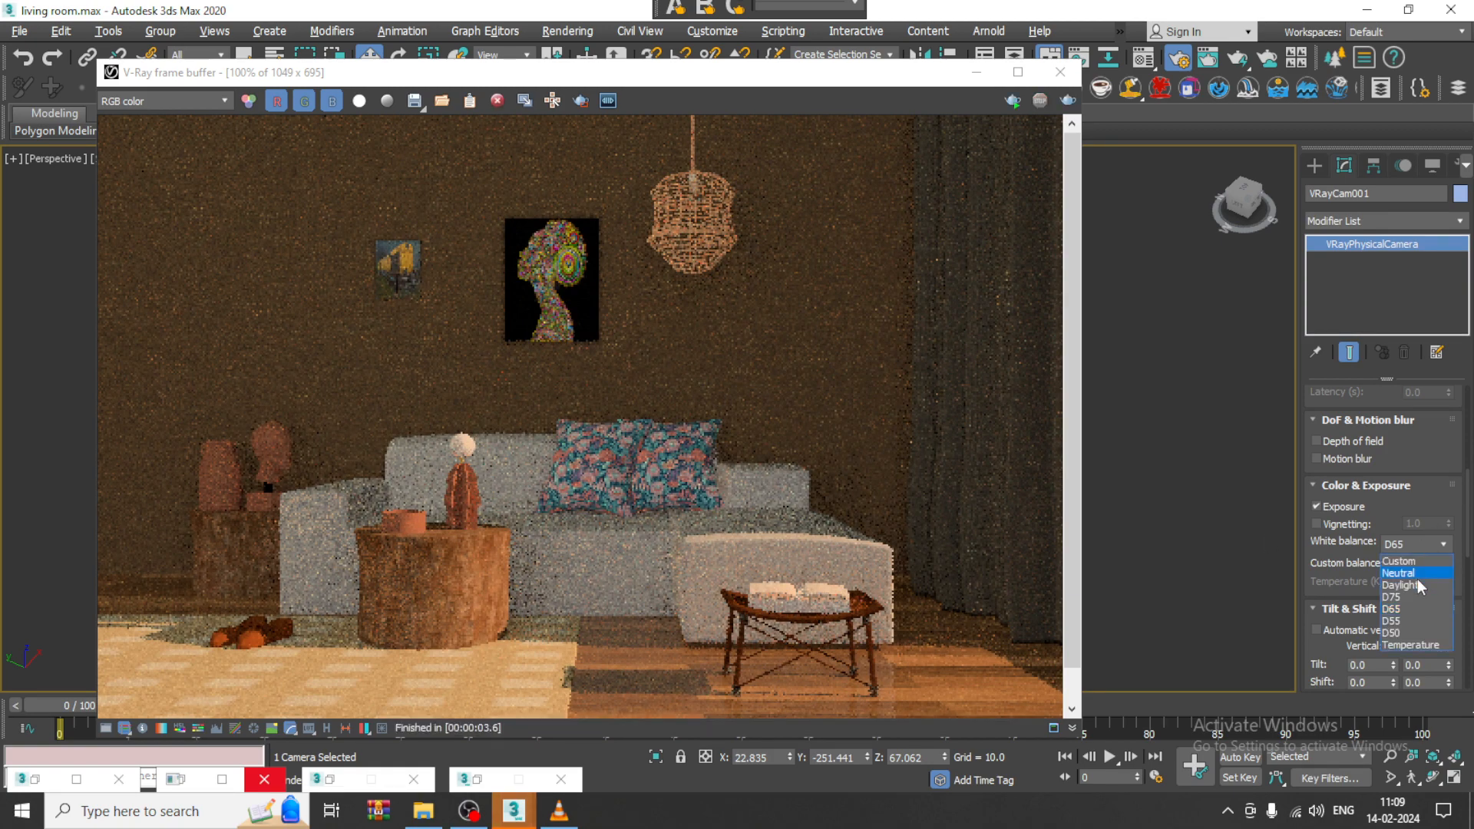
{"action": "left_click", "coordinate": [1416, 633]}
{"action": "left_click", "coordinate": [1067, 101]}
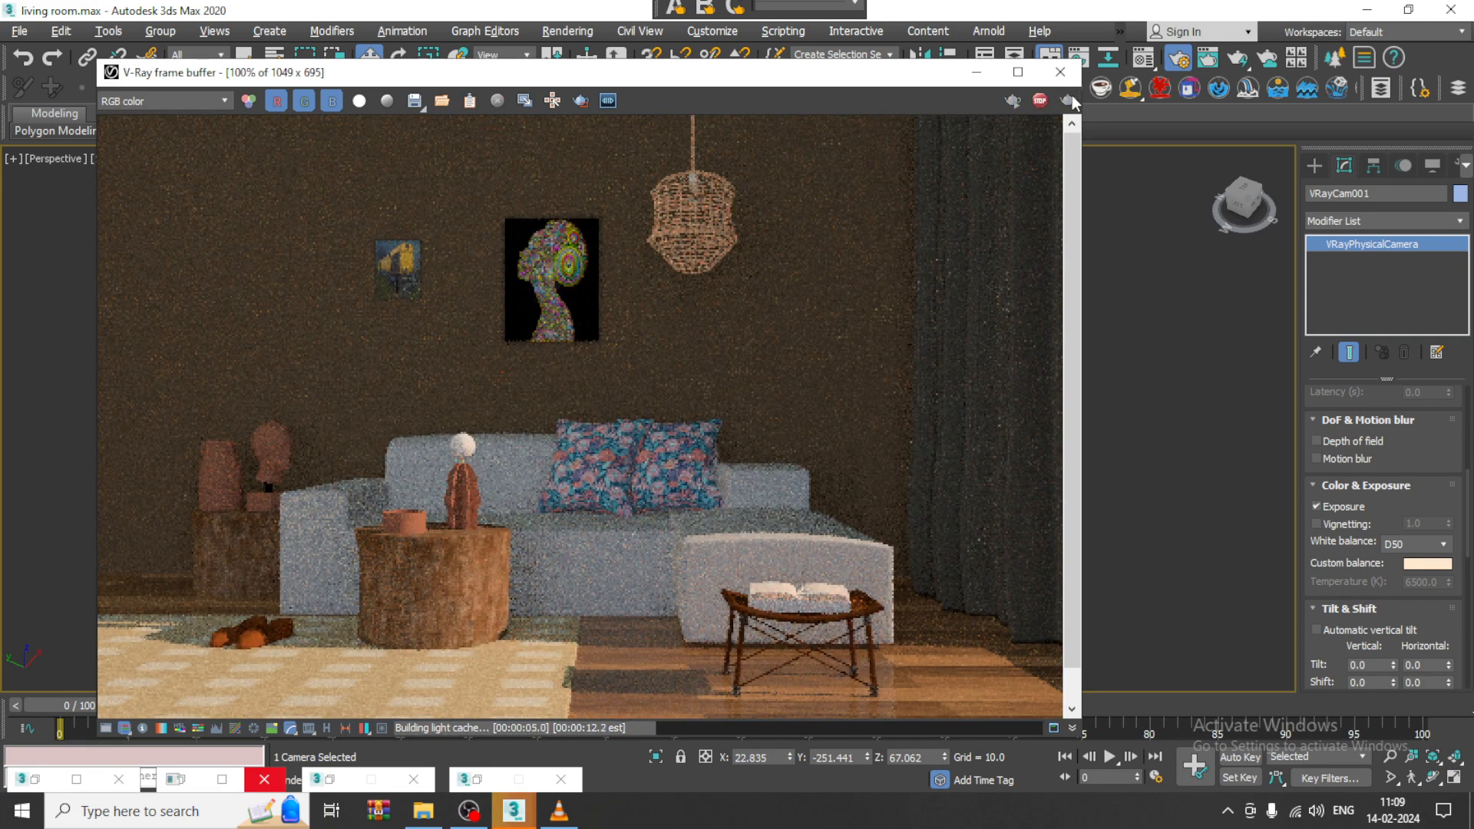
Try the D55 white balance preset on the camera with a test render
{"action": "left_click", "coordinate": [1426, 546]}
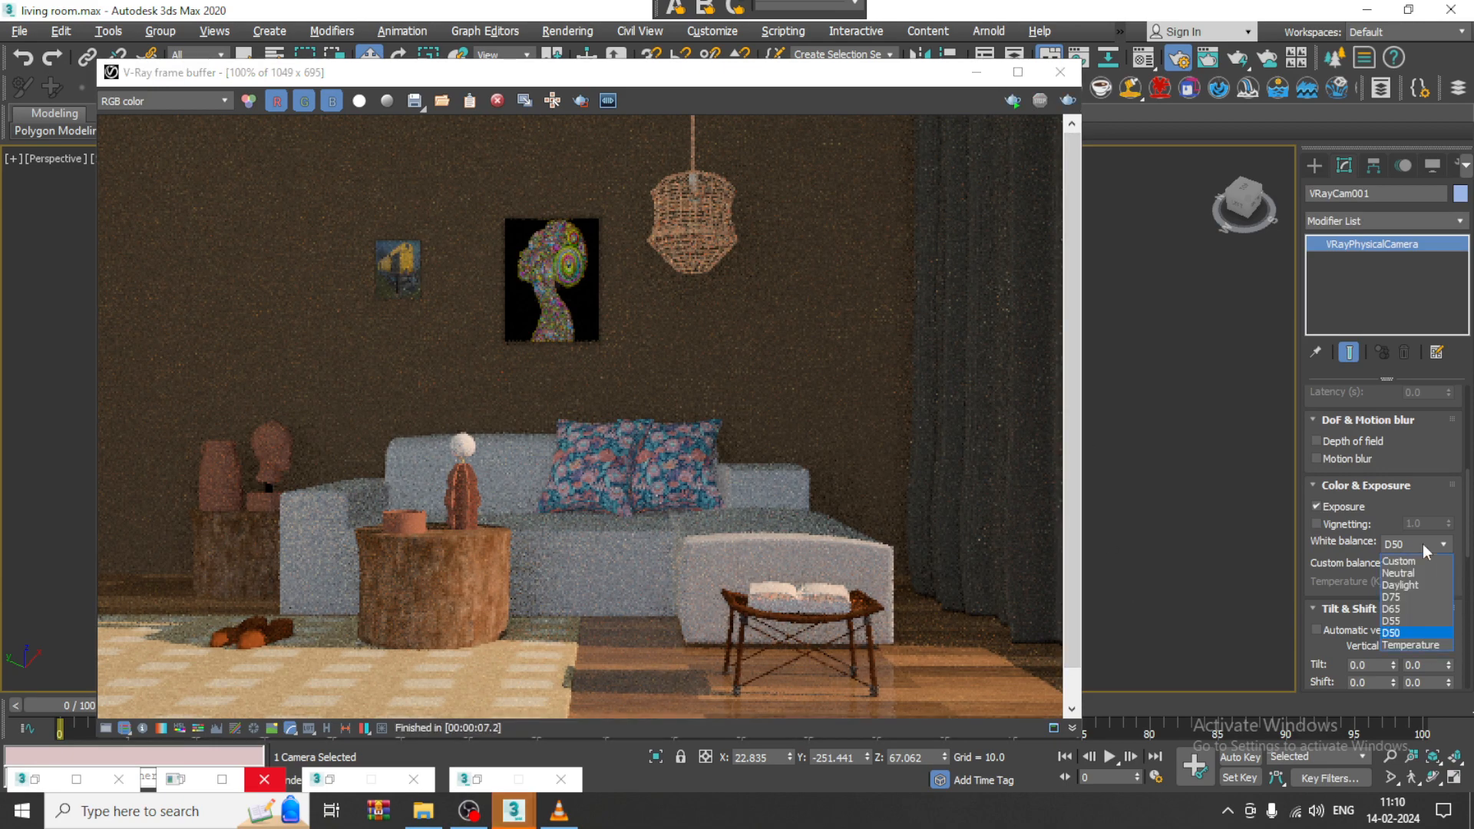
{"action": "left_click", "coordinate": [1404, 620]}
{"action": "left_click", "coordinate": [1069, 101]}
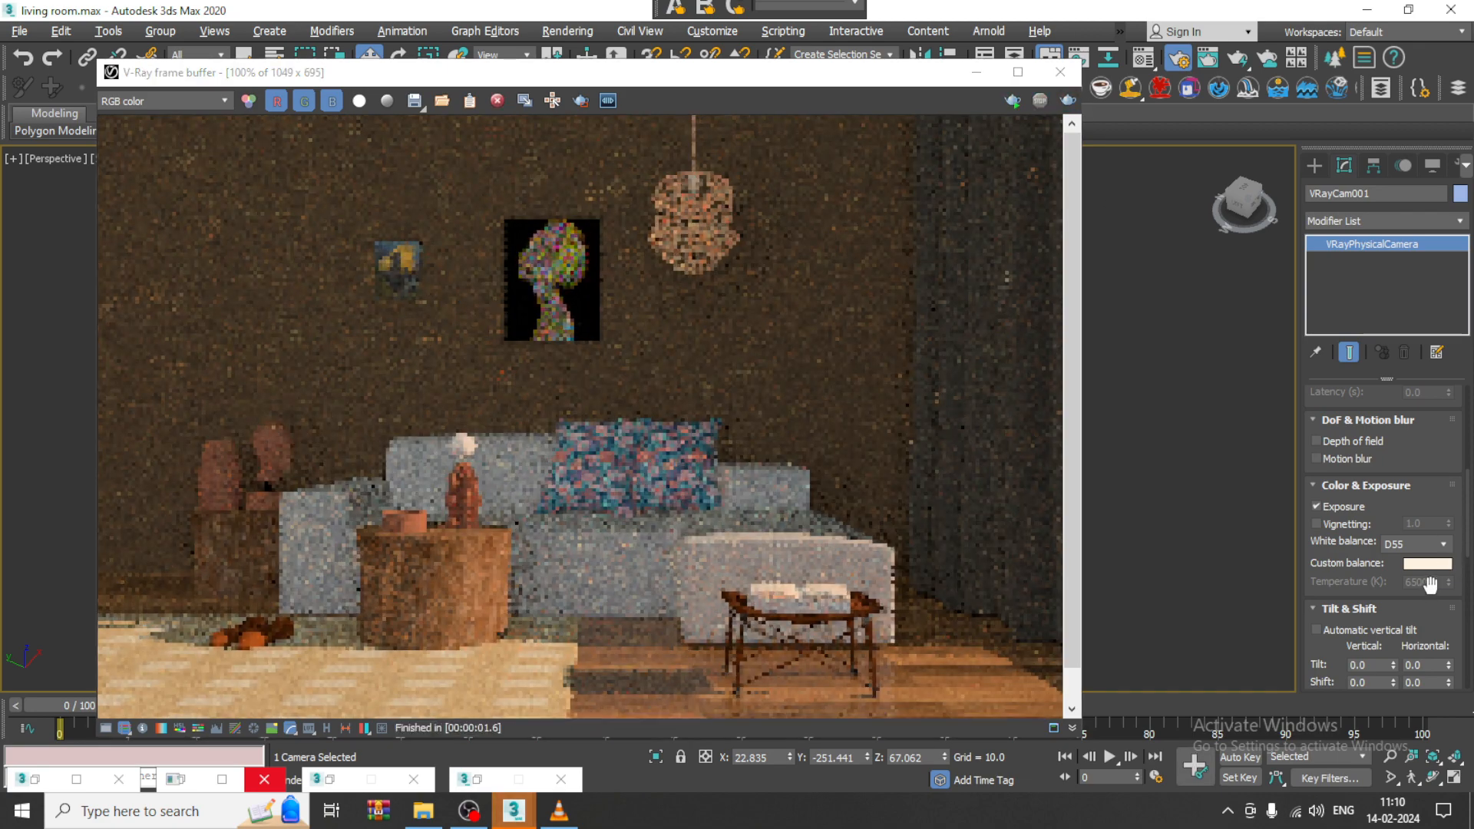
Return the camera's white balance preset to D50 and test-render the scene again
{"action": "left_click", "coordinate": [1417, 544]}
{"action": "left_click", "coordinate": [1411, 627]}
{"action": "left_click", "coordinate": [1069, 101]}
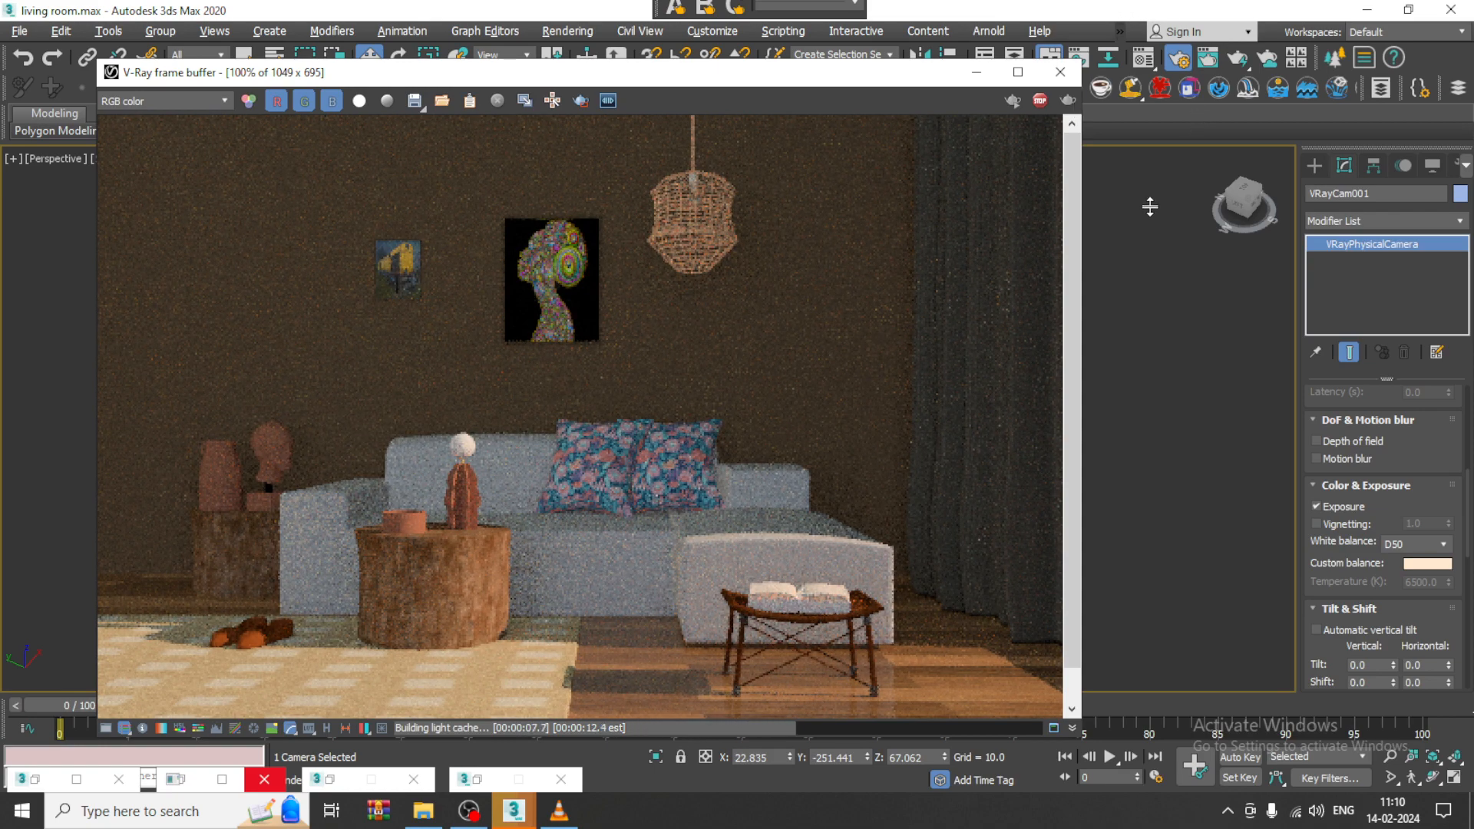
Select the VRayLight001 plane light in the perspective view, set its multiplier to 0.8 and test-render the scene
{"action": "left_click_drag", "start_coordinate": [875, 81], "coordinate": [917, 606]}
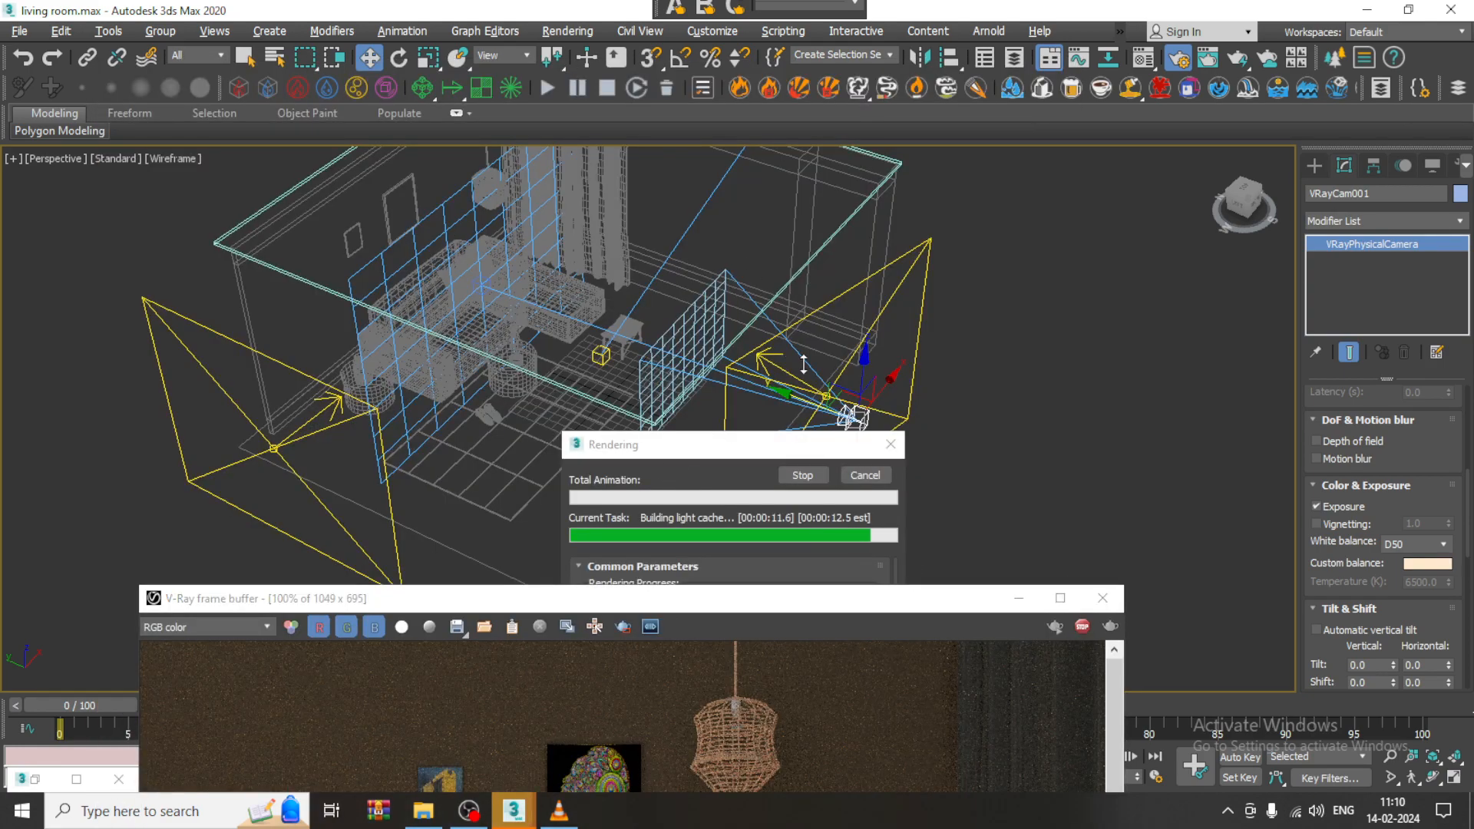
{"action": "middle_click_drag", "start_coordinate": [959, 298], "coordinate": [979, 330], "text": "alt"}
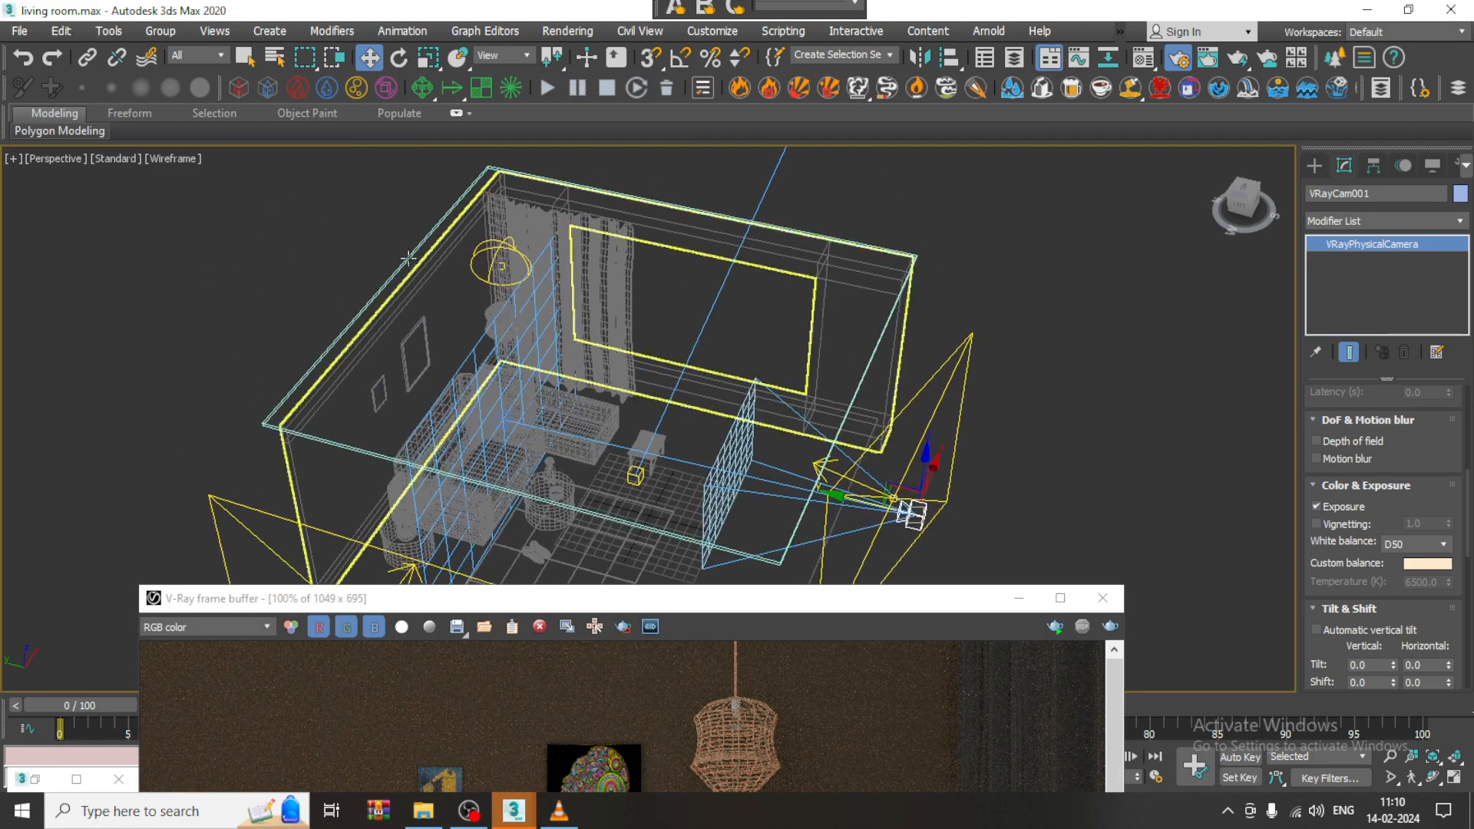
{"action": "left_click", "coordinate": [333, 532]}
{"action": "left_click_drag", "start_coordinate": [658, 609], "coordinate": [642, 124]}
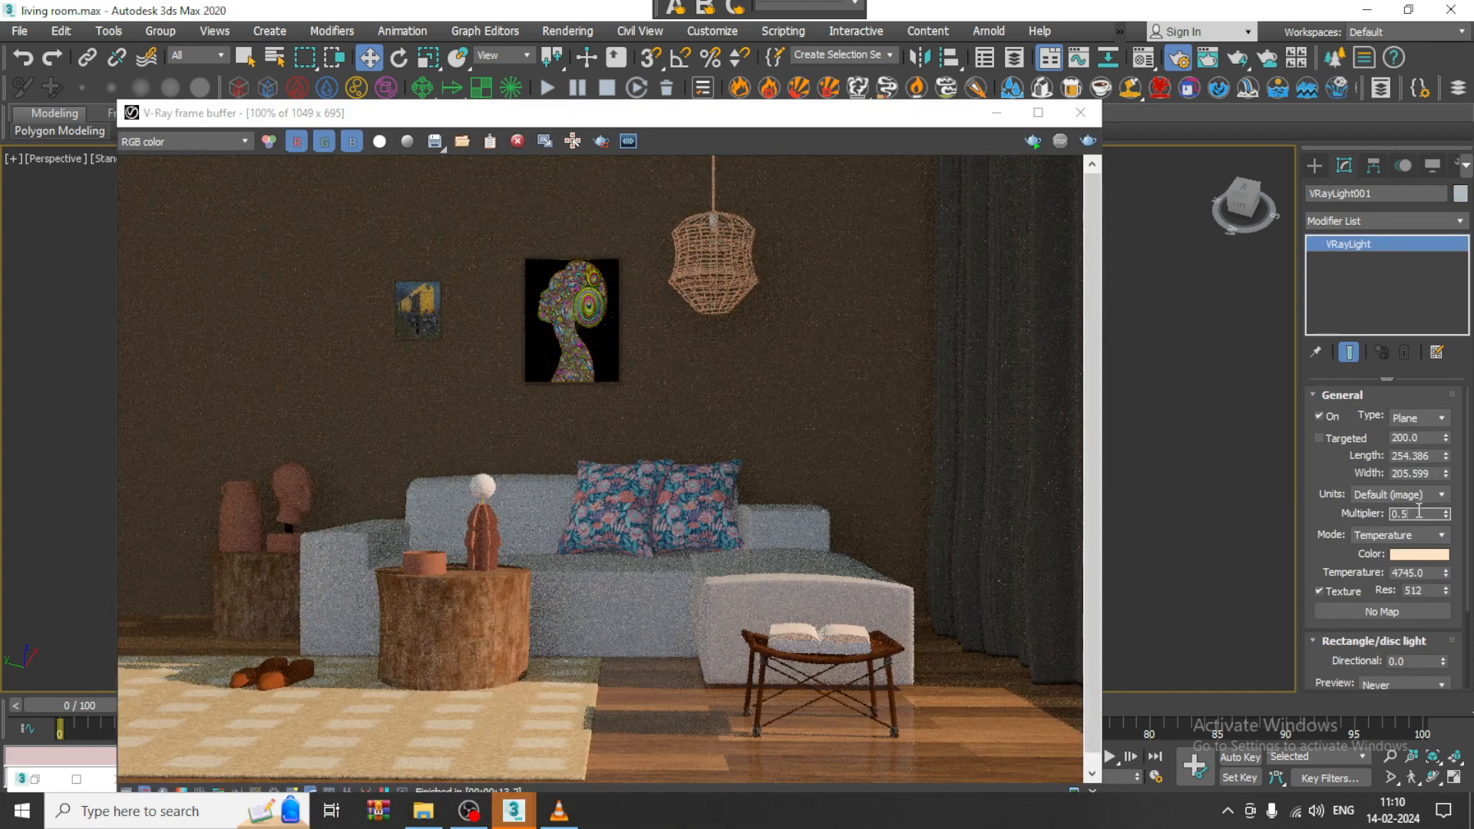
{"action": "left_click_drag", "start_coordinate": [1418, 512], "coordinate": [1304, 511]}
{"action": "type", "text": "0."}
{"action": "left_click", "coordinate": [1094, 141]}
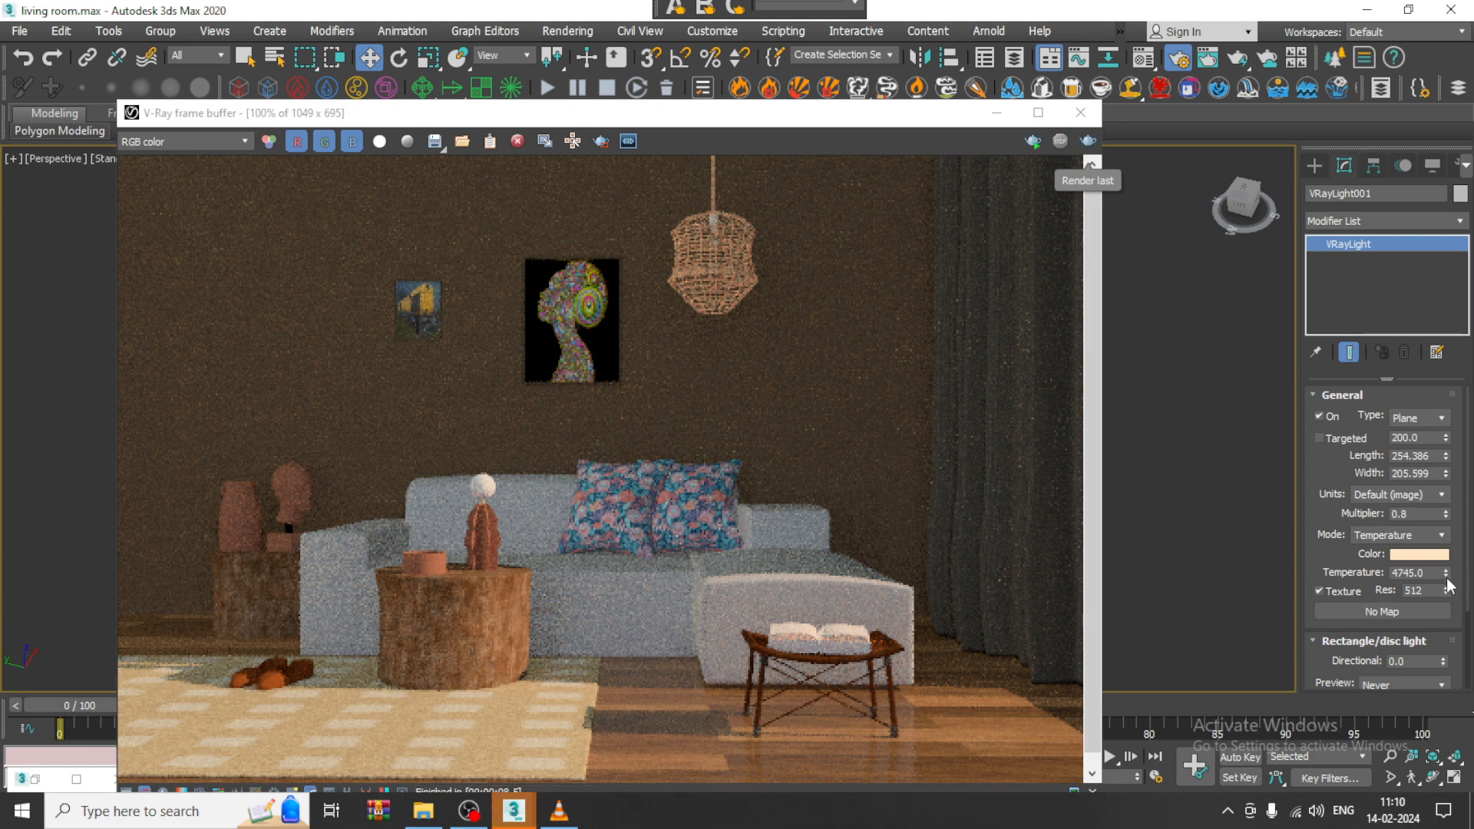
Raise the VRayLight001 plane light's color temperature to 5788.9 and start a test render, moving the frame buffer aside
{"action": "left_click_drag", "start_coordinate": [1446, 576], "coordinate": [1446, 554]}
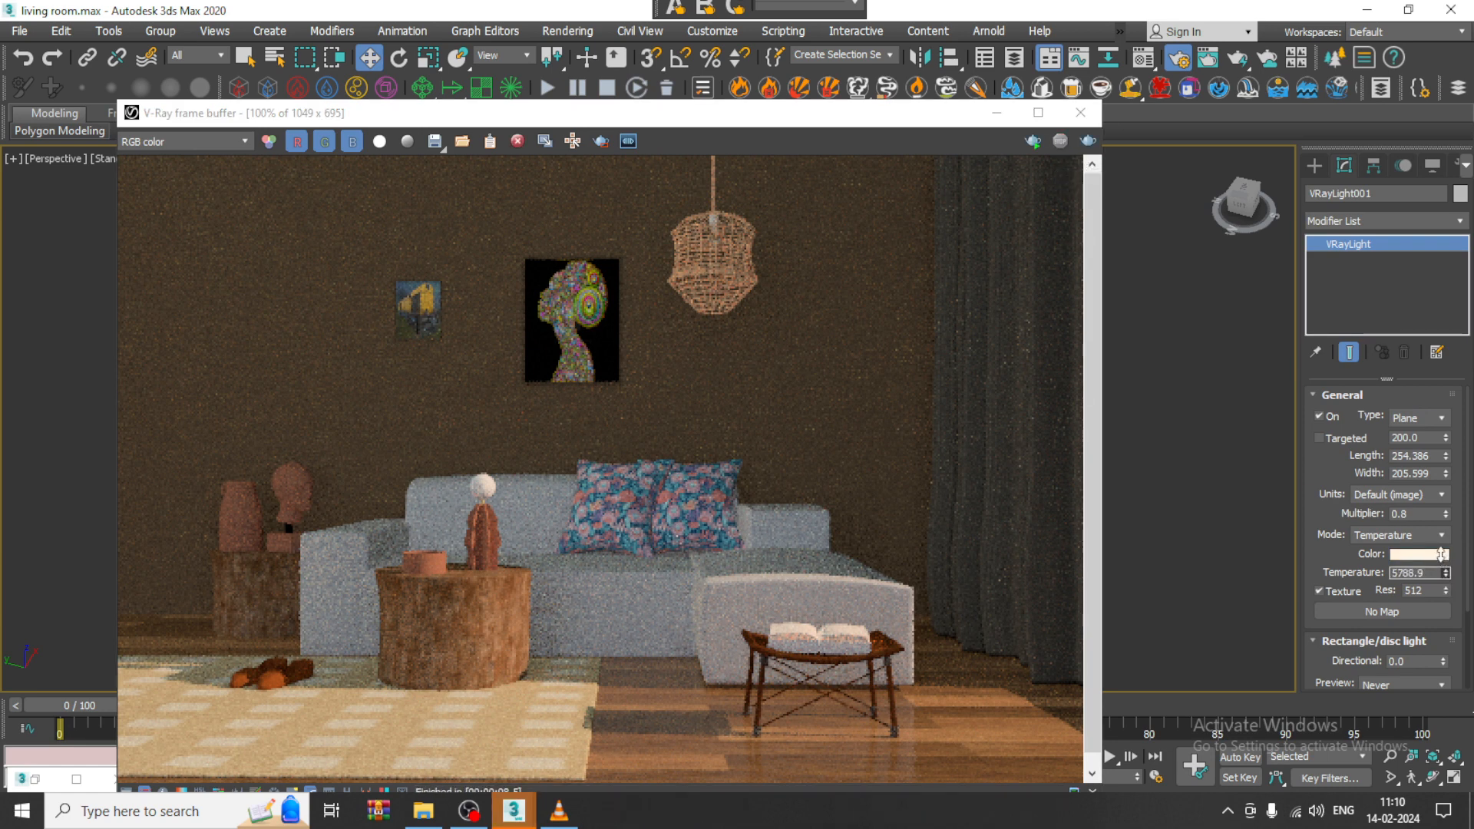
{"action": "left_click", "coordinate": [1087, 141]}
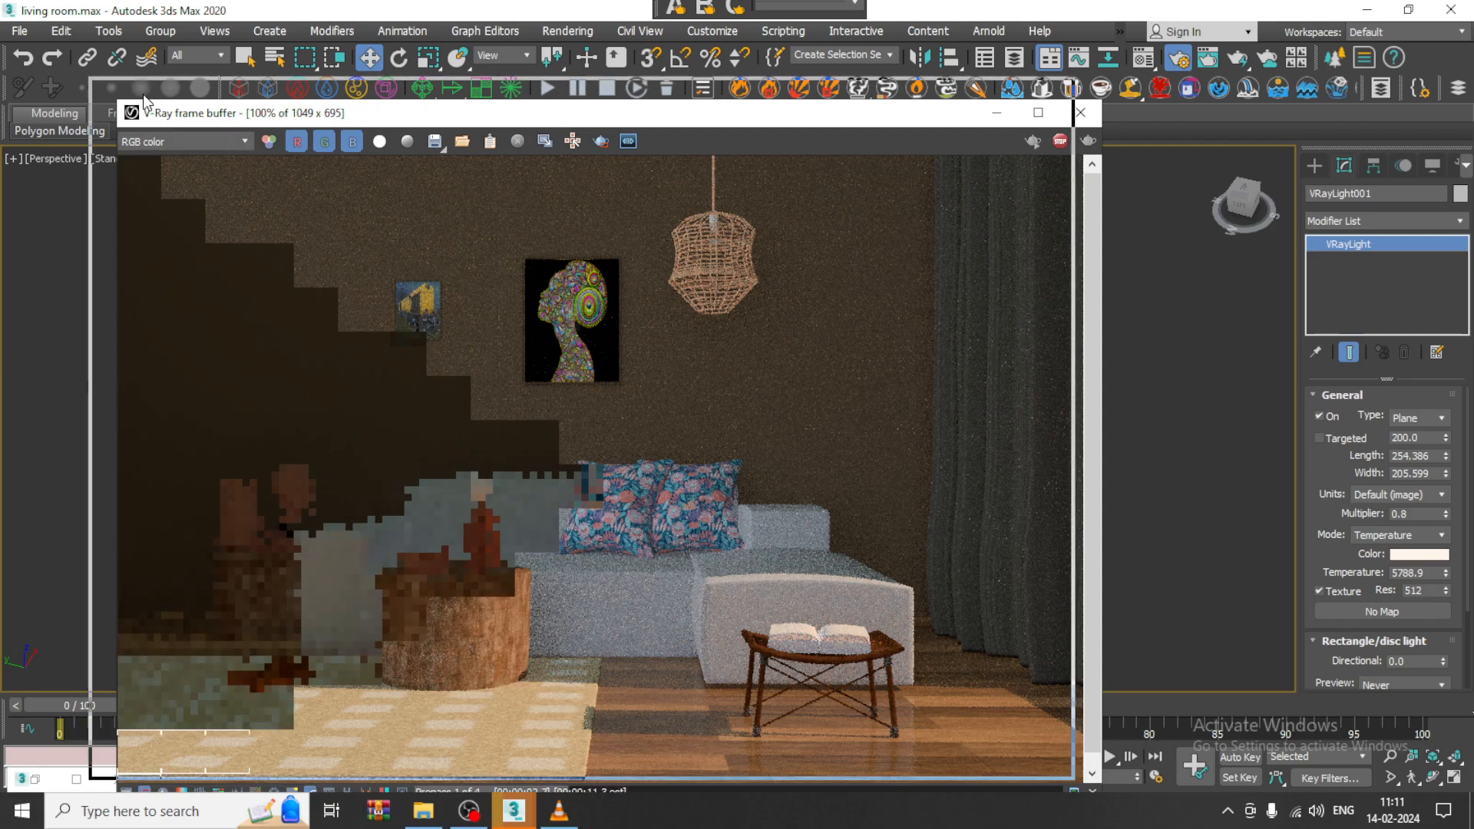
{"action": "left_click_drag", "start_coordinate": [115, 59], "coordinate": [113, 59]}
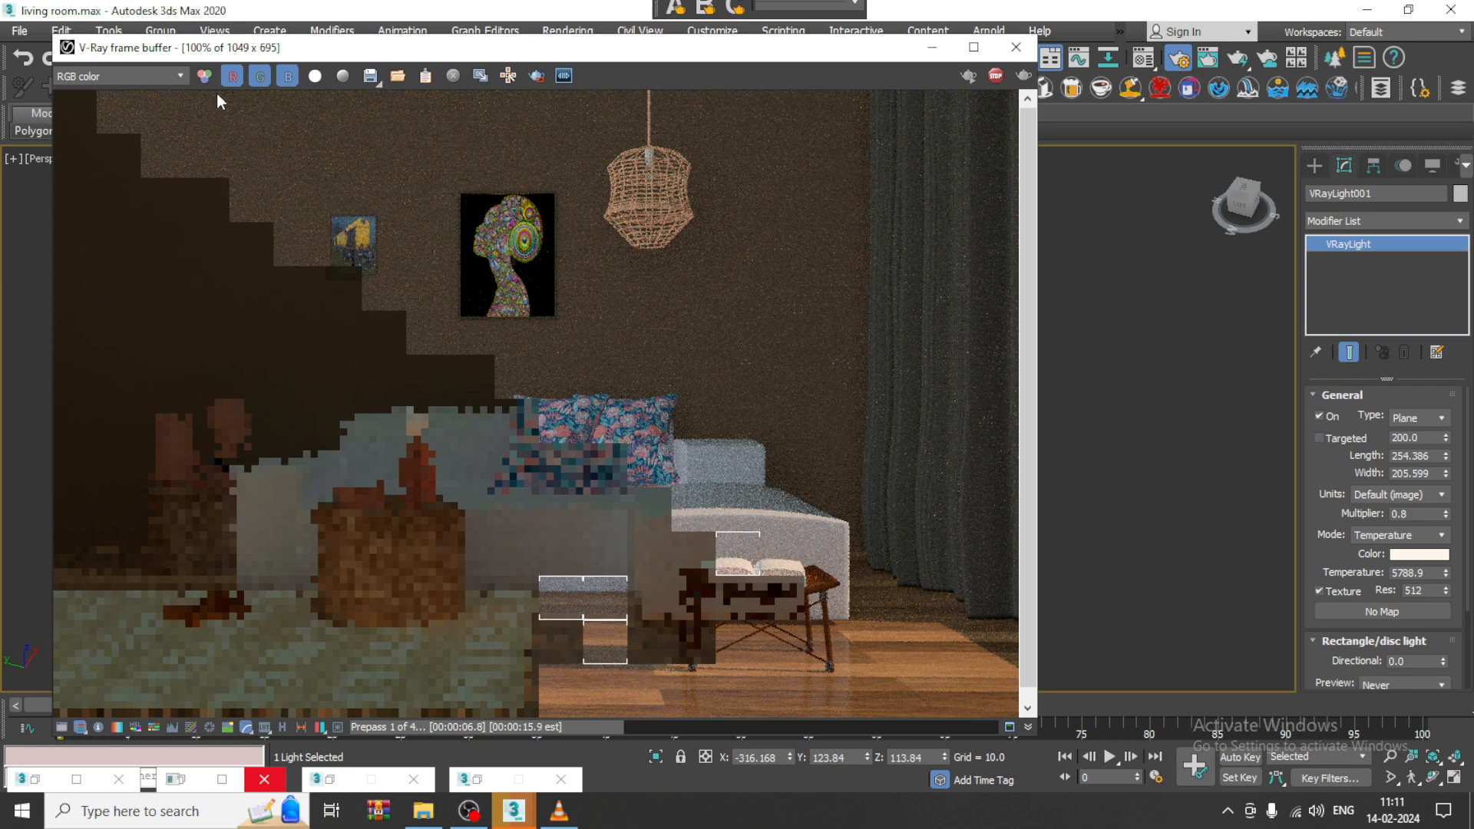
Stop the running test render and save the living room scene
{"action": "key", "text": "Escape"}
{"action": "left_click", "coordinate": [9, 32]}
{"action": "left_click", "coordinate": [89, 170]}
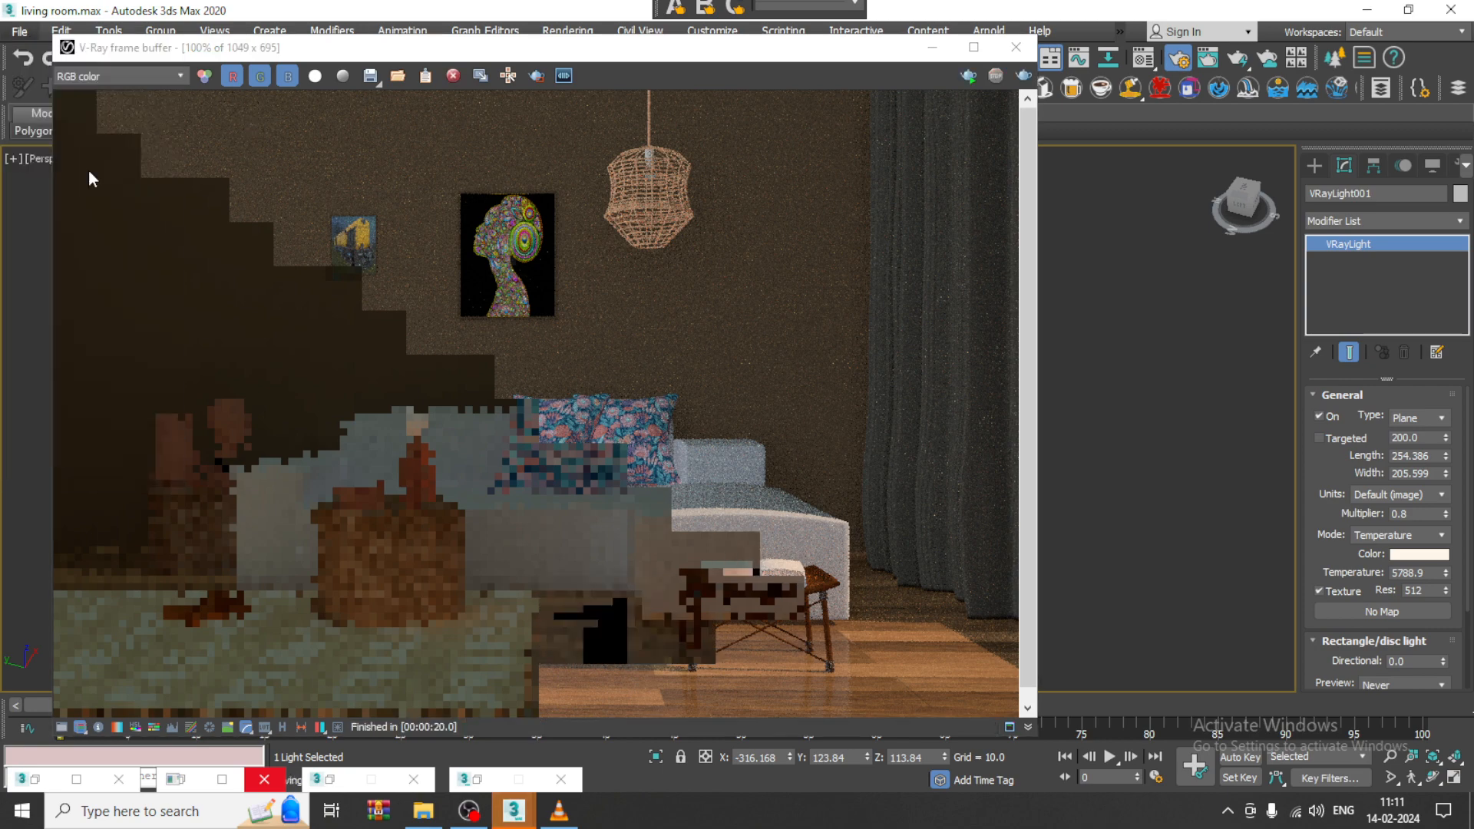